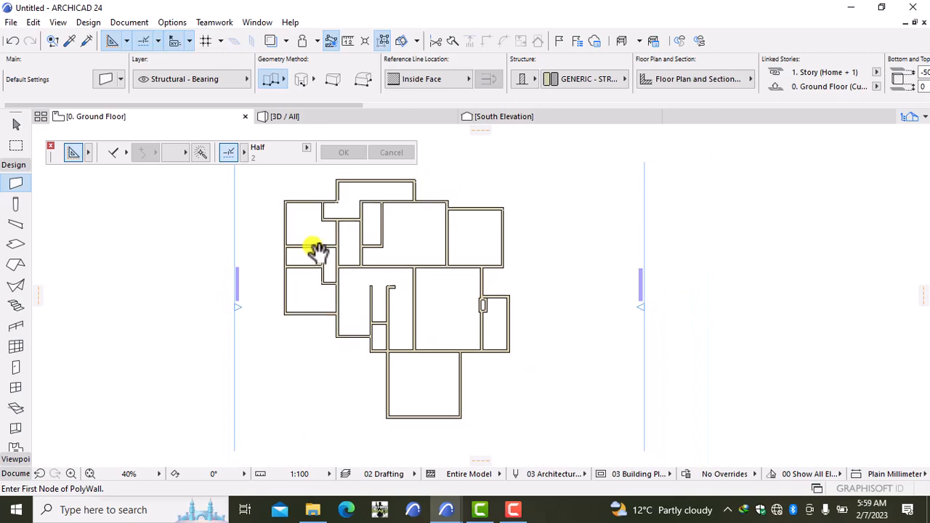
Pan around the floor plan and check the wall default settings without changing them.
{"action": "middle_click_drag", "start_coordinate": [315, 249], "coordinate": [404, 228]}
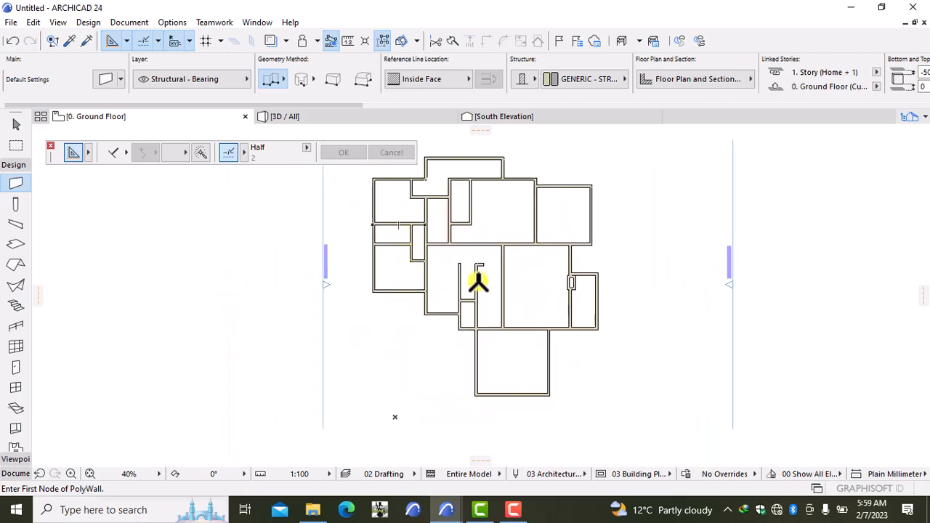
{"action": "scroll", "coordinate": [434, 274], "scroll_direction": "up", "scroll_amount": 2}
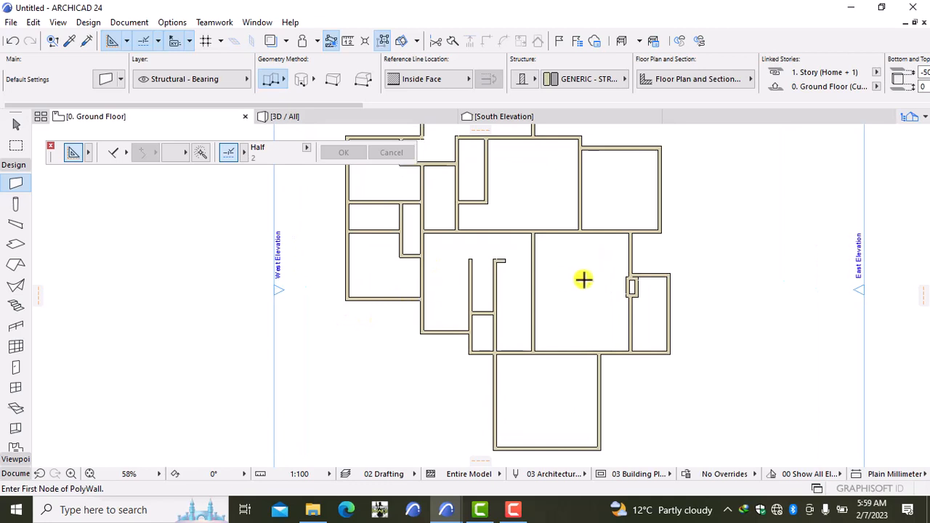
{"action": "scroll", "coordinate": [586, 289], "scroll_direction": "down", "scroll_amount": 2}
{"action": "middle_click_drag", "start_coordinate": [587, 289], "coordinate": [557, 266]}
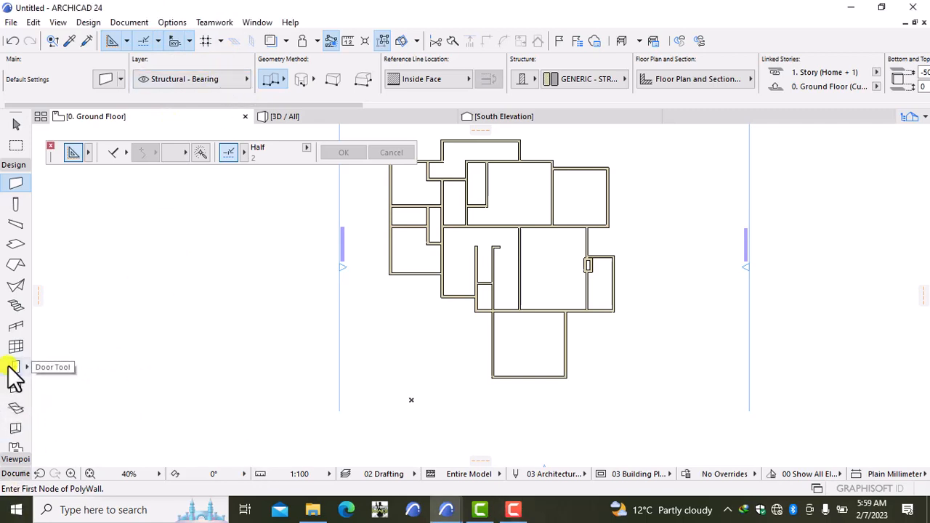
{"action": "key", "text": "ctrl+t"}
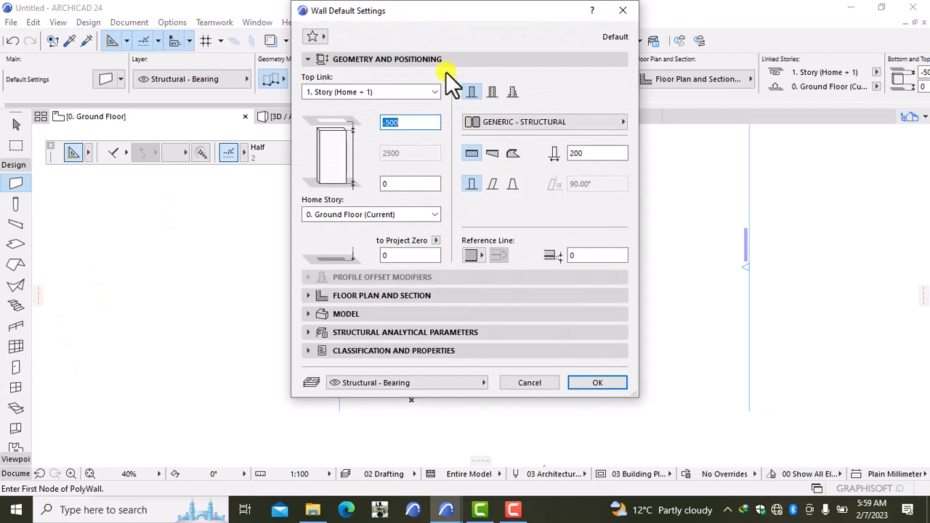
{"action": "left_click", "coordinate": [623, 10]}
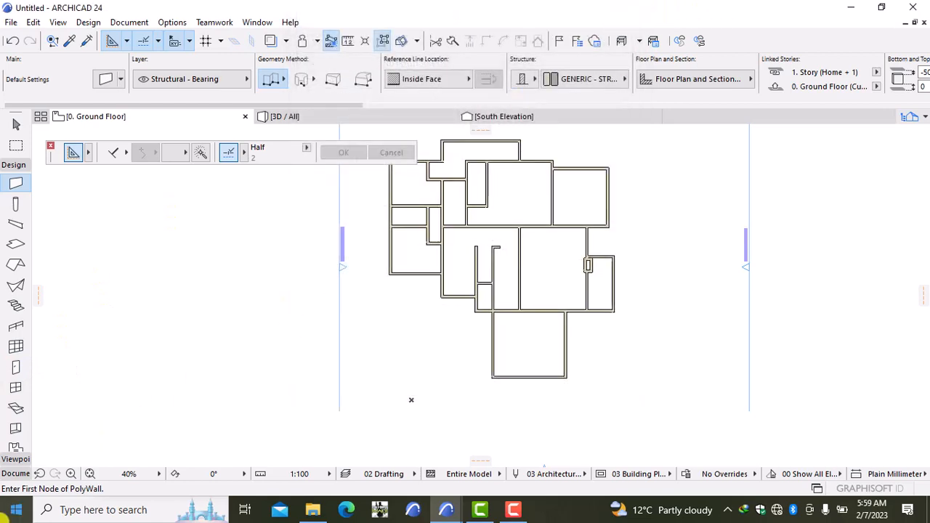
Set the door defaults to Door 24, 900 wide, 2500 high, with a sill height of 0.
{"action": "left_click", "coordinate": [17, 368]}
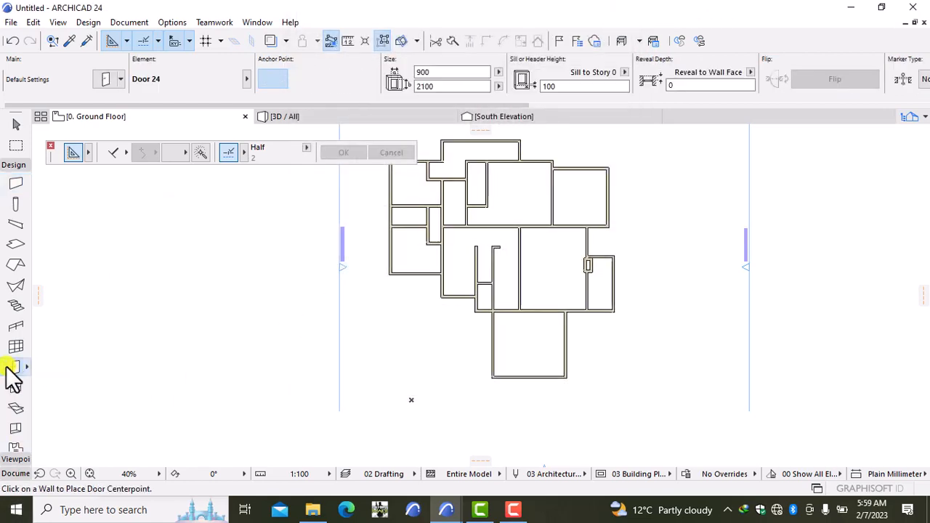
{"action": "double_click", "coordinate": [6, 368]}
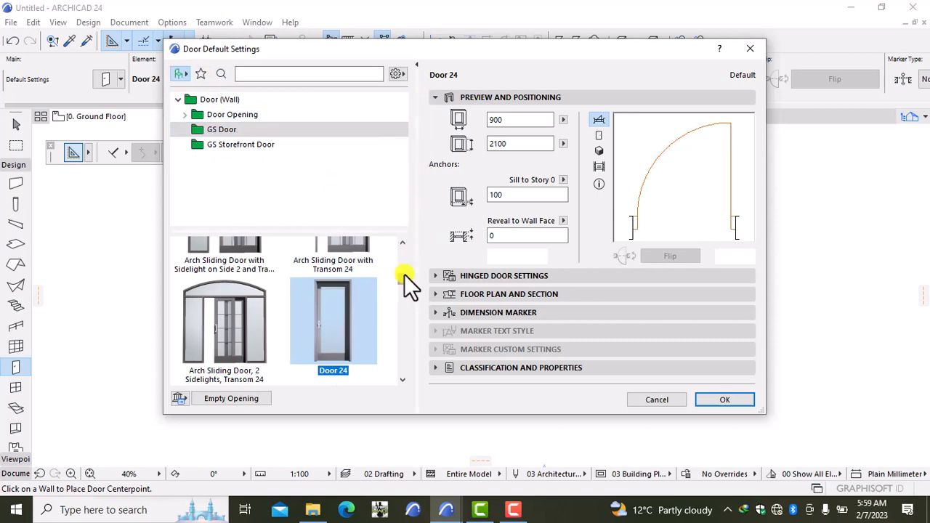
{"action": "scroll", "coordinate": [406, 269], "scroll_direction": "up", "scroll_amount": 3}
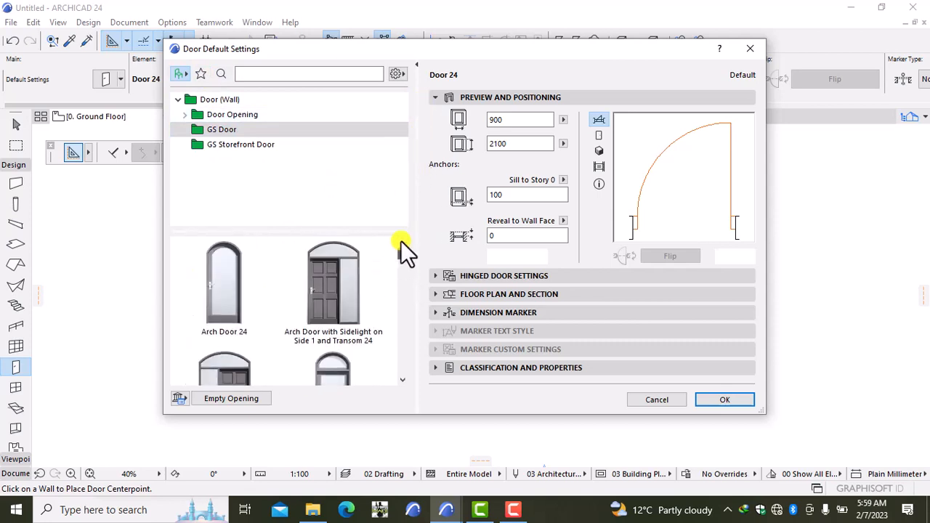
{"action": "scroll", "coordinate": [404, 254], "scroll_direction": "down", "scroll_amount": 5}
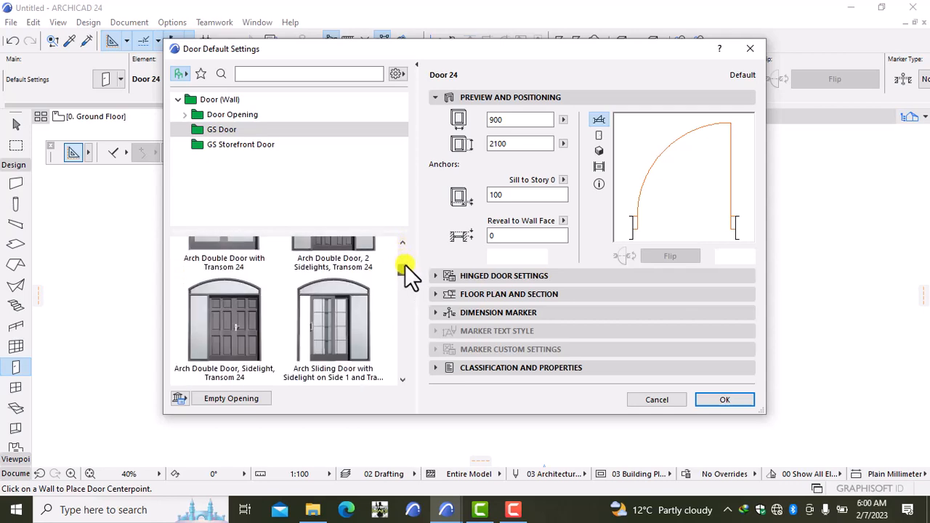
{"action": "scroll", "coordinate": [403, 273], "scroll_direction": "down", "scroll_amount": 2}
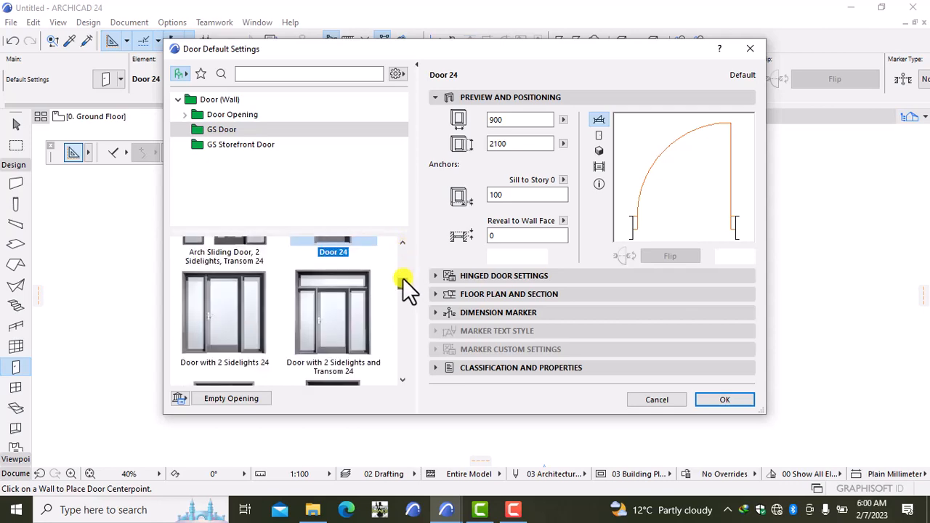
{"action": "scroll", "coordinate": [402, 278], "scroll_direction": "up", "scroll_amount": 2}
{"action": "left_click", "coordinate": [330, 339]}
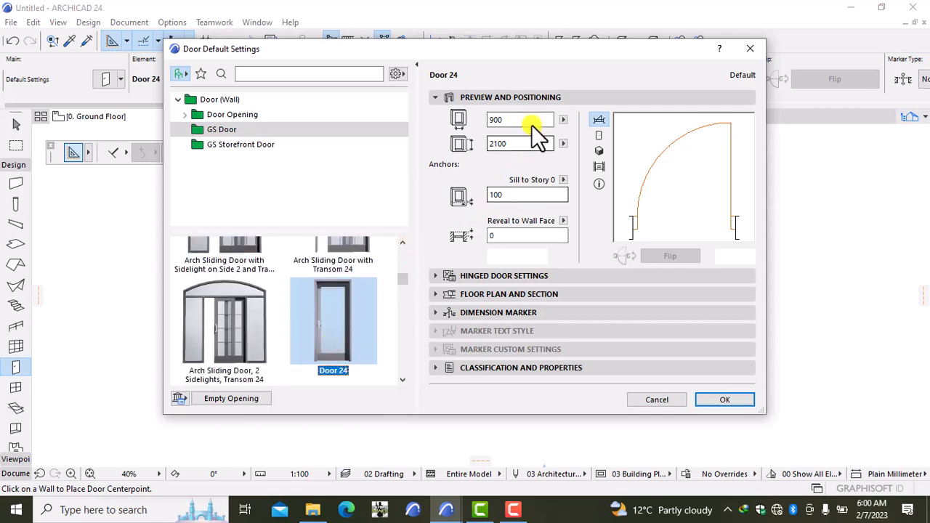
{"action": "left_click", "coordinate": [522, 146]}
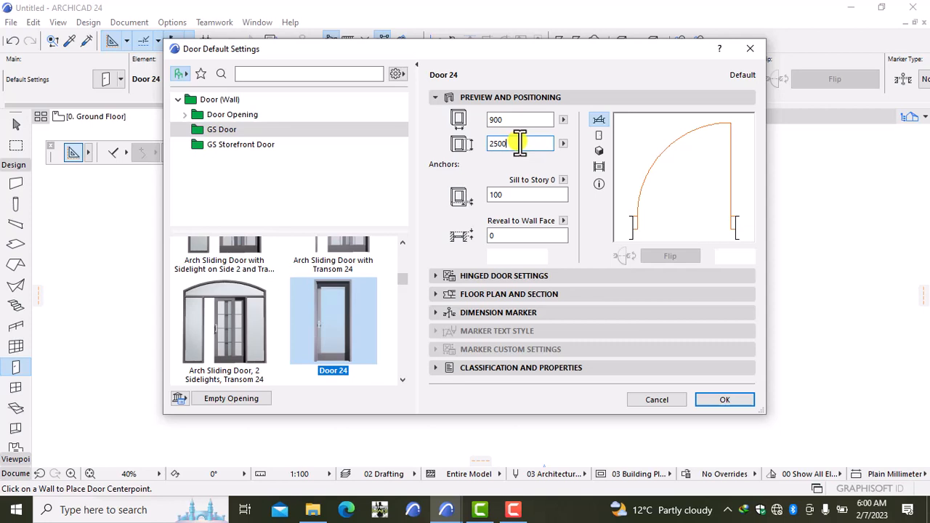
{"action": "left_click", "coordinate": [519, 193]}
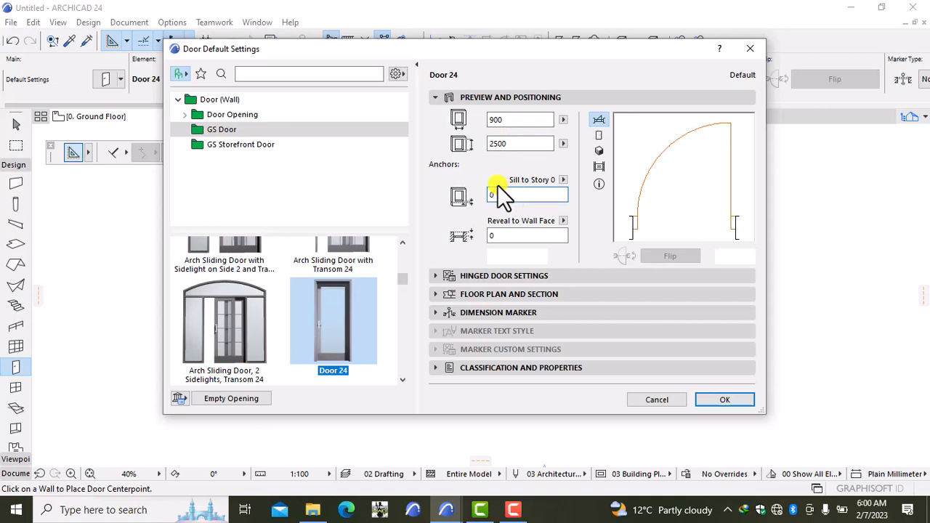
{"action": "left_click", "coordinate": [503, 272]}
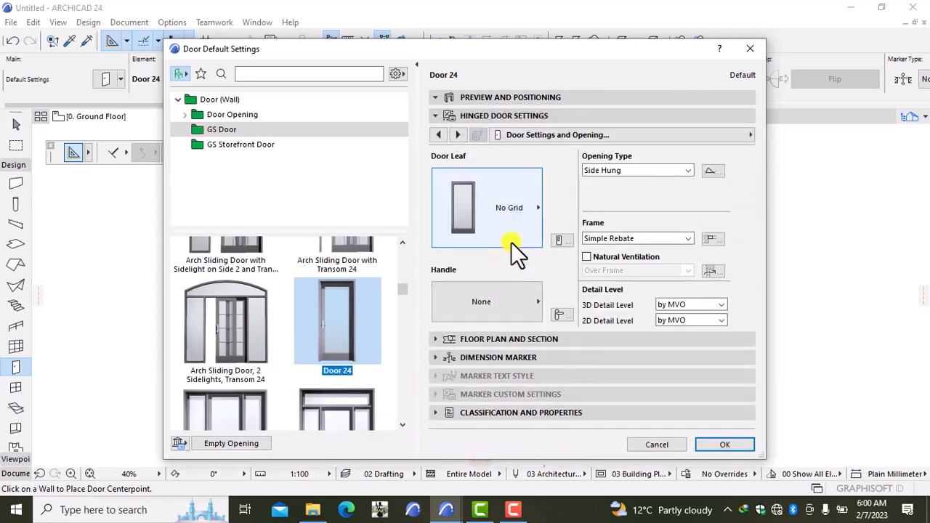
Give the Door 24 leaf Style 15 and its handle Knob 6.
{"action": "left_click", "coordinate": [511, 241]}
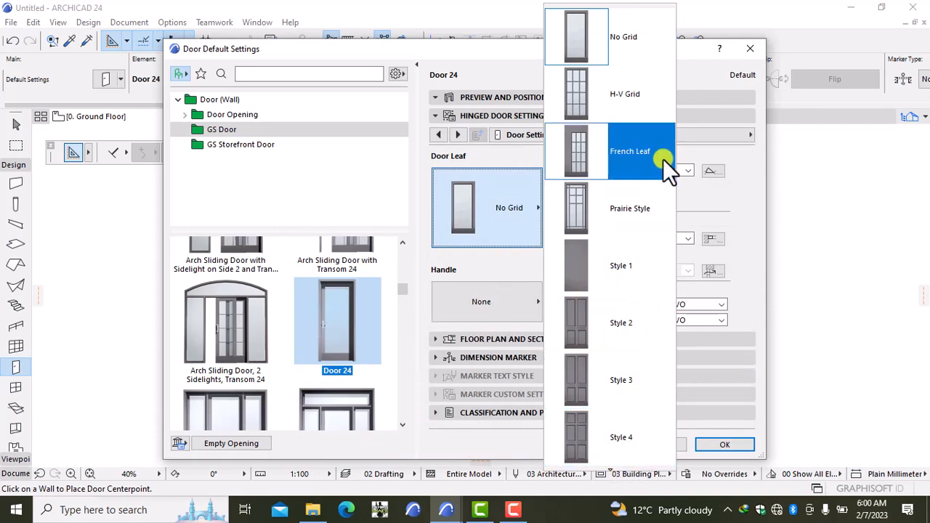
{"action": "scroll", "coordinate": [645, 417], "scroll_direction": "down", "scroll_amount": 4}
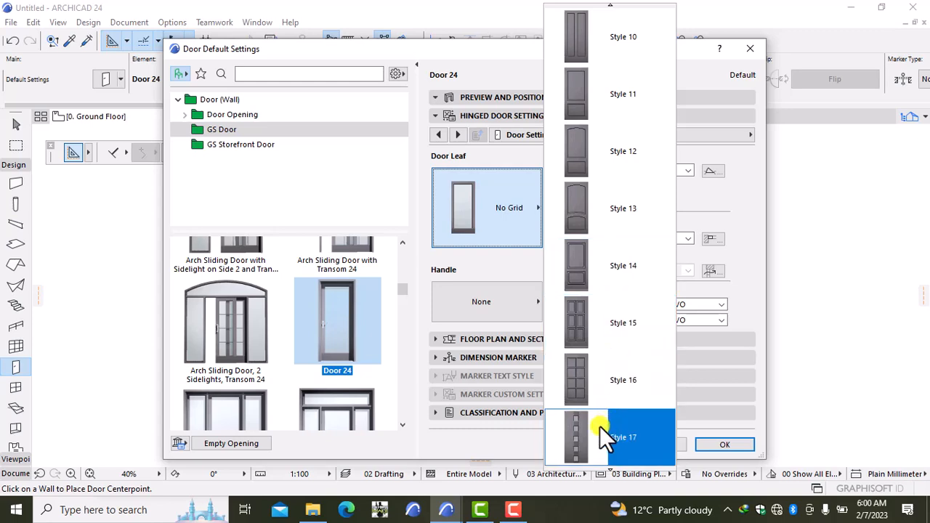
{"action": "scroll", "coordinate": [603, 428], "scroll_direction": "down", "scroll_amount": 9}
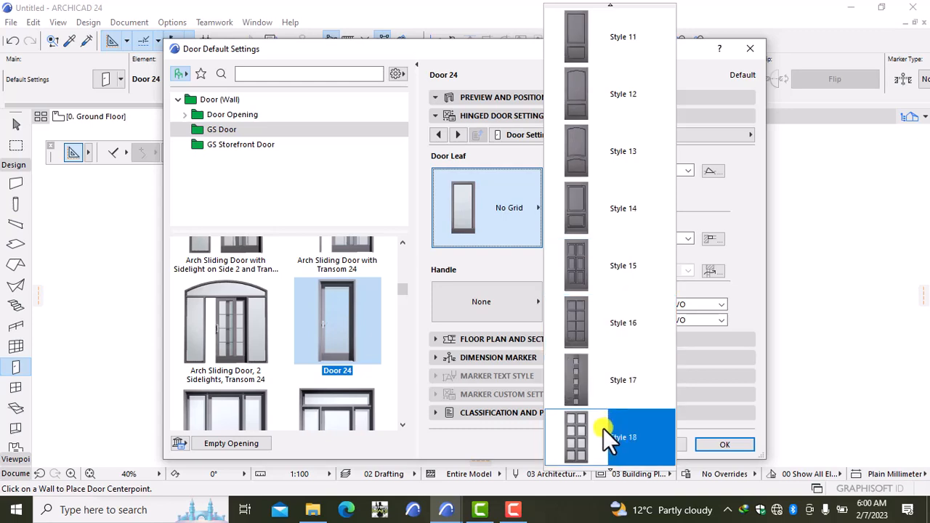
{"action": "scroll", "coordinate": [603, 429], "scroll_direction": "down", "scroll_amount": 16}
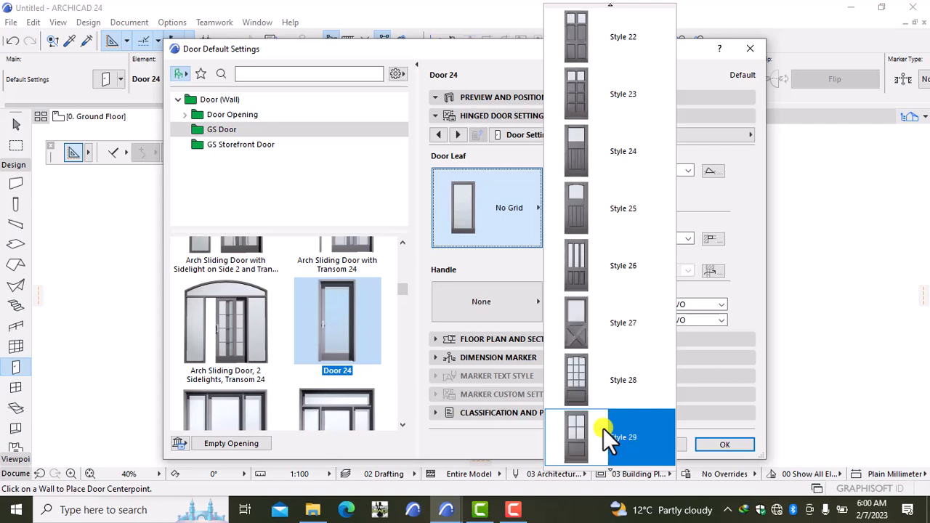
{"action": "scroll", "coordinate": [603, 428], "scroll_direction": "down", "scroll_amount": 16}
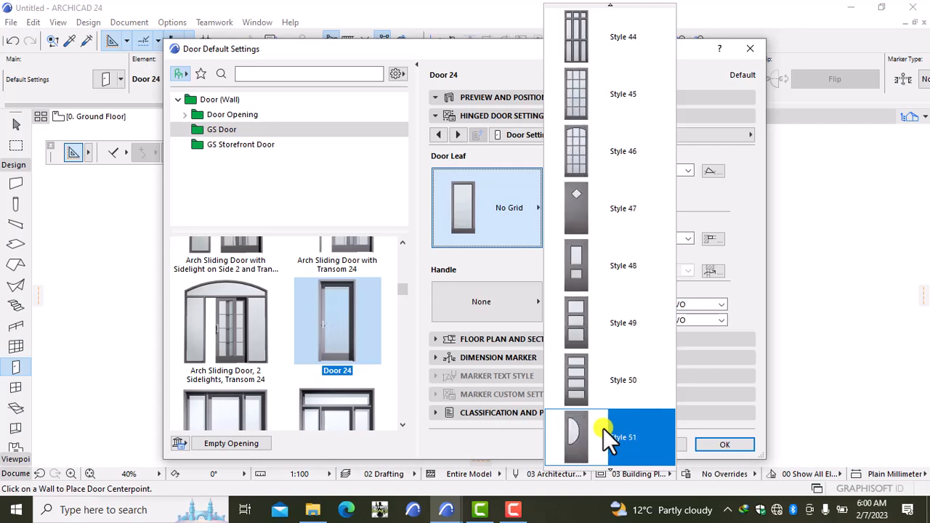
{"action": "scroll", "coordinate": [603, 428], "scroll_direction": "down", "scroll_amount": 4}
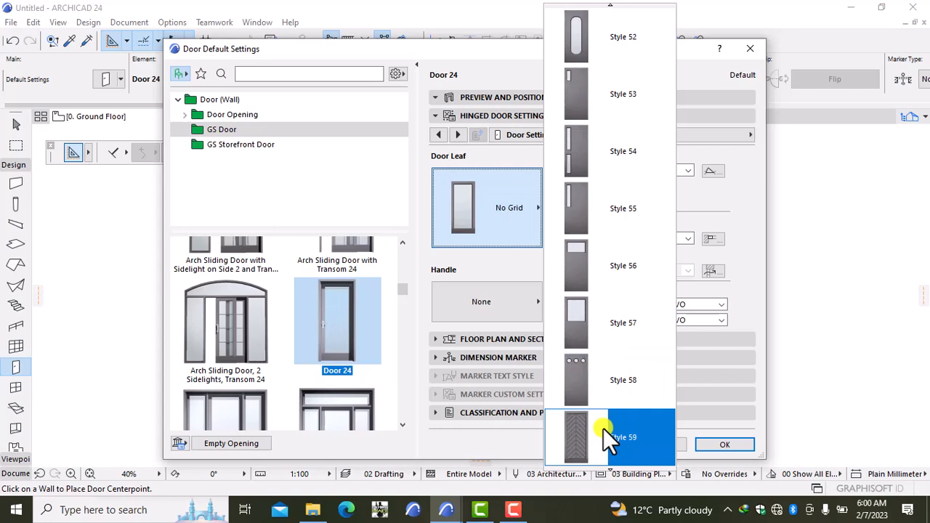
{"action": "scroll", "coordinate": [603, 428], "scroll_direction": "up", "scroll_amount": 20}
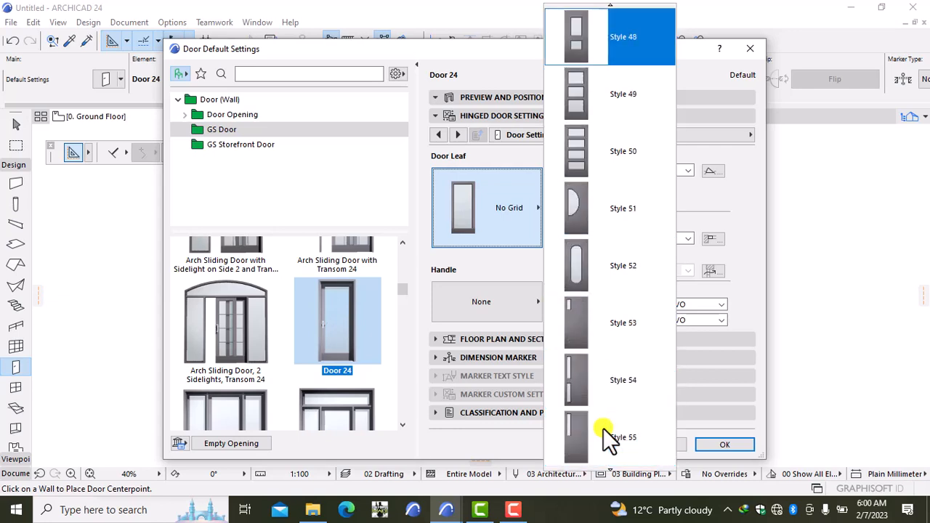
{"action": "scroll", "coordinate": [603, 428], "scroll_direction": "up", "scroll_amount": 10}
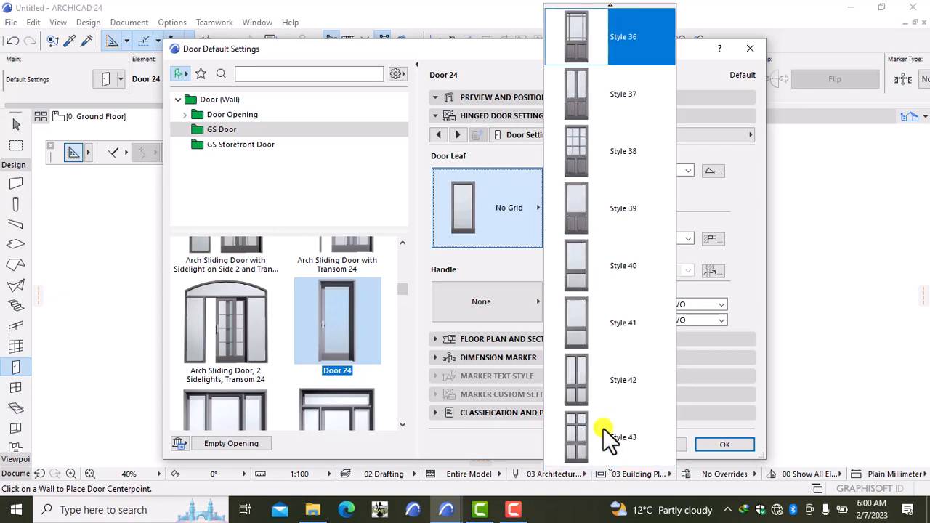
{"action": "scroll", "coordinate": [604, 428], "scroll_direction": "up", "scroll_amount": 7}
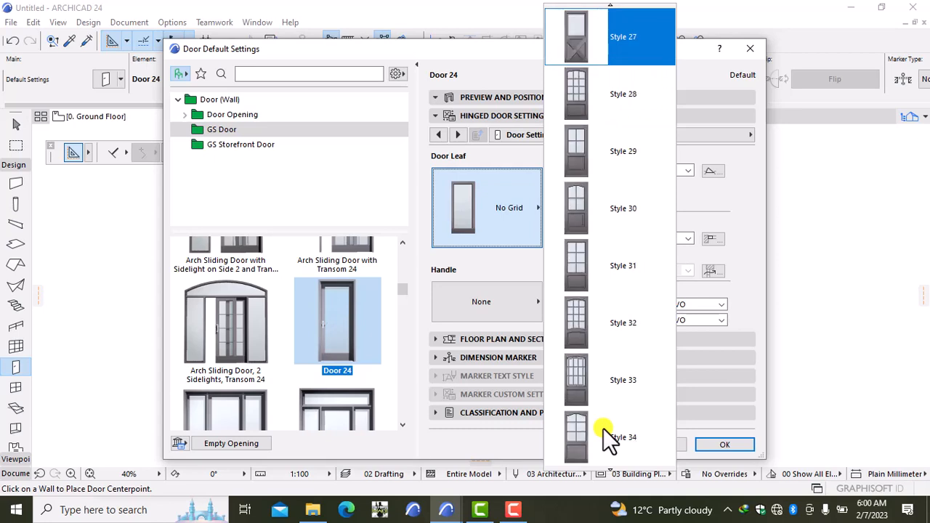
{"action": "scroll", "coordinate": [603, 428], "scroll_direction": "up", "scroll_amount": 6}
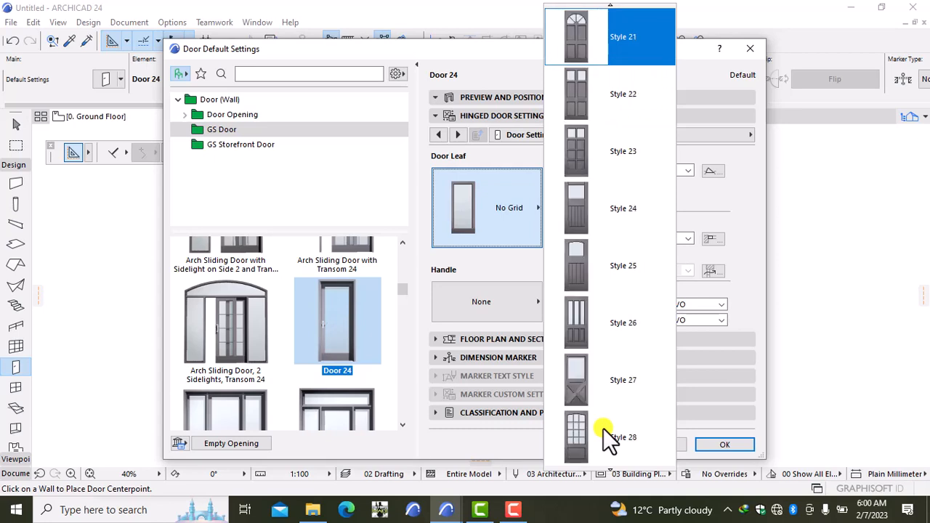
{"action": "scroll", "coordinate": [603, 428], "scroll_direction": "up", "scroll_amount": 2}
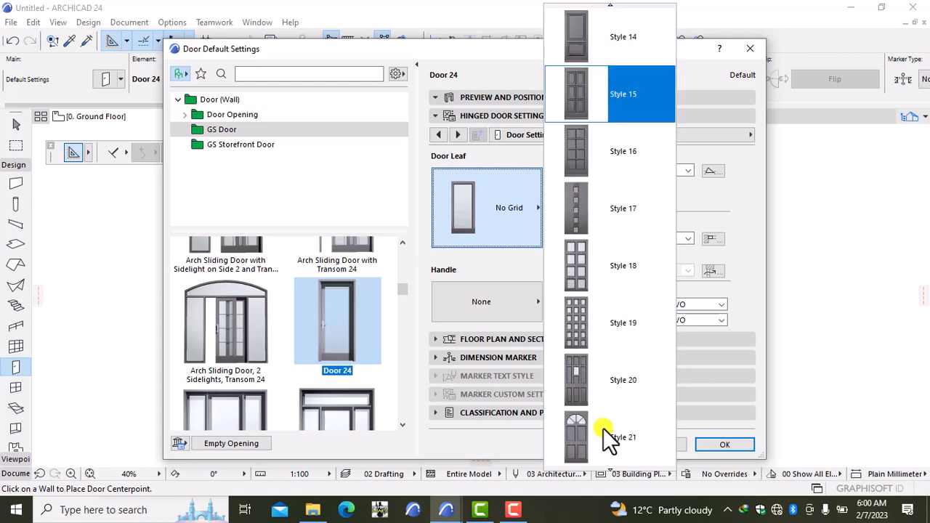
{"action": "left_click", "coordinate": [624, 114]}
{"action": "left_click", "coordinate": [467, 305]}
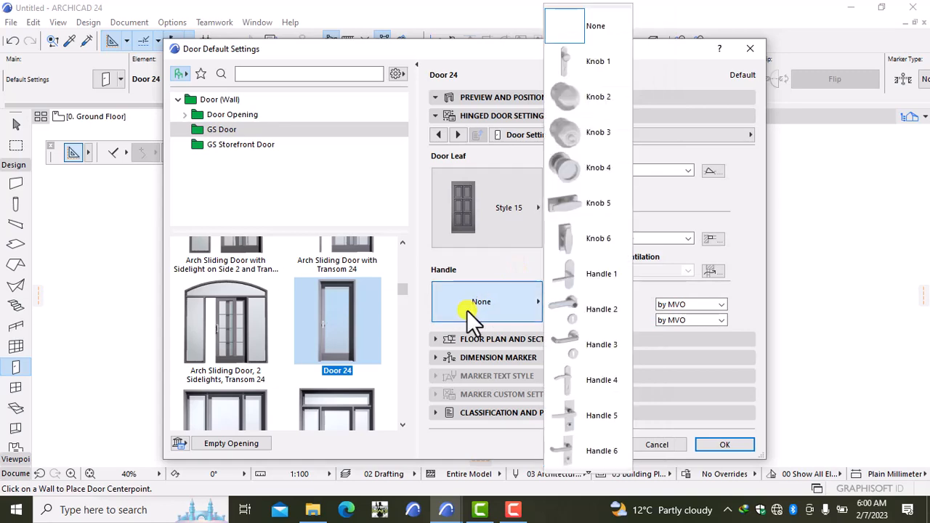
{"action": "left_click", "coordinate": [572, 240]}
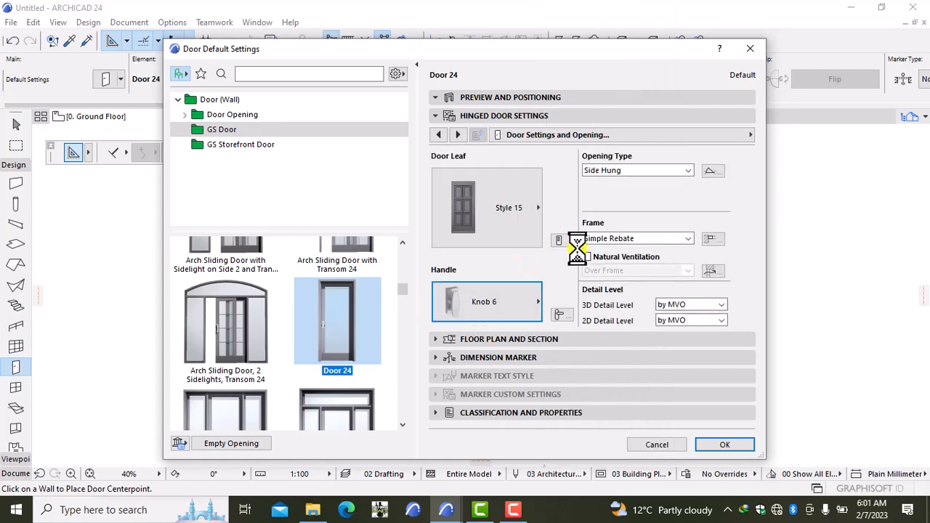
Override the 3D model view options and hide the door's 3D opening line.
{"action": "left_click", "coordinate": [586, 135]}
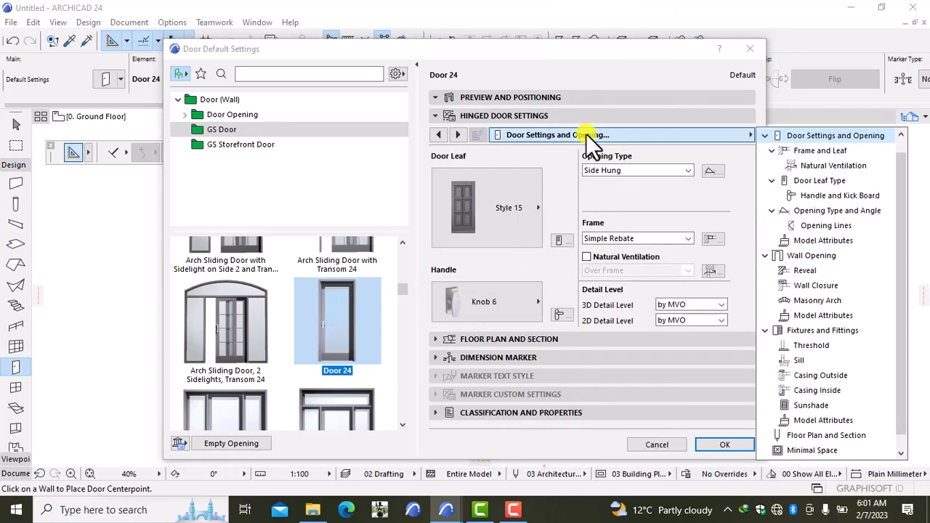
{"action": "left_click", "coordinate": [819, 226]}
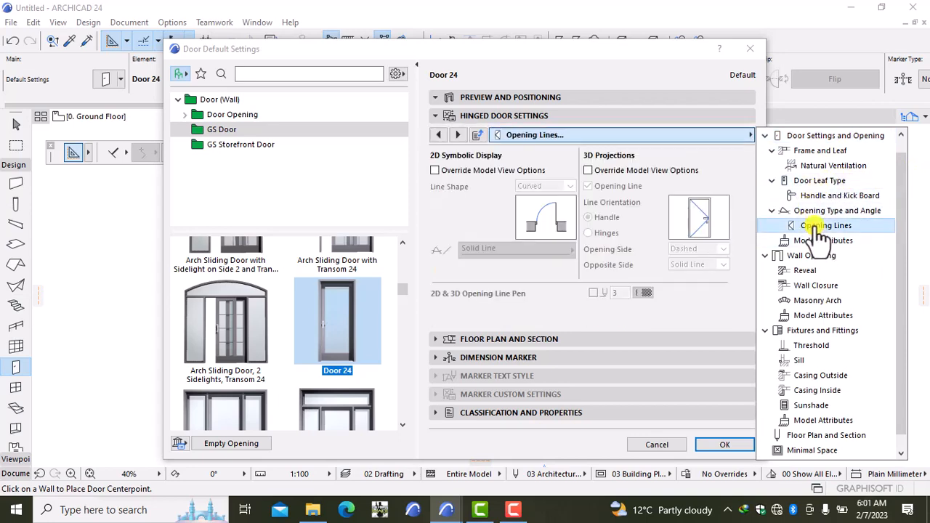
{"action": "left_click", "coordinate": [588, 170]}
{"action": "left_click", "coordinate": [589, 187]}
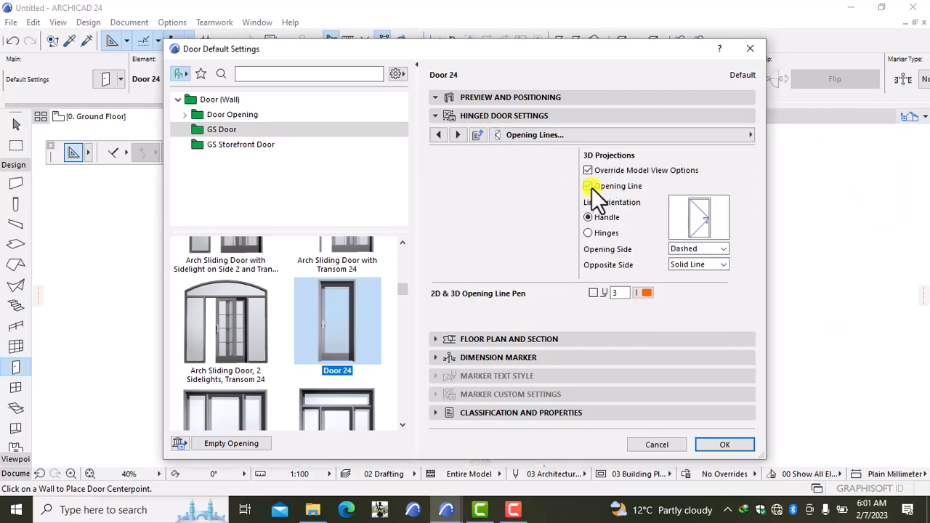
Make the frame and leaf surfaces uniform Wood - Mahogany Horizontal.
{"action": "left_click", "coordinate": [671, 132]}
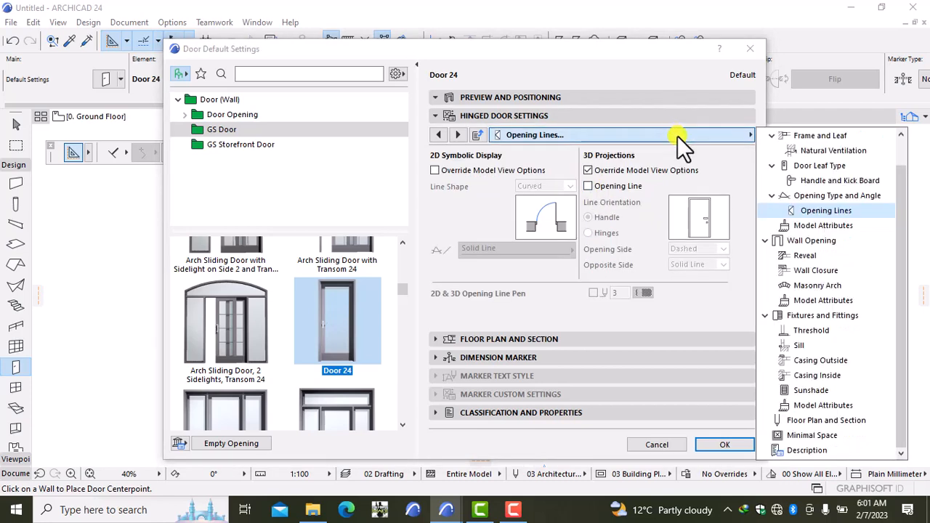
{"action": "left_click", "coordinate": [785, 225]}
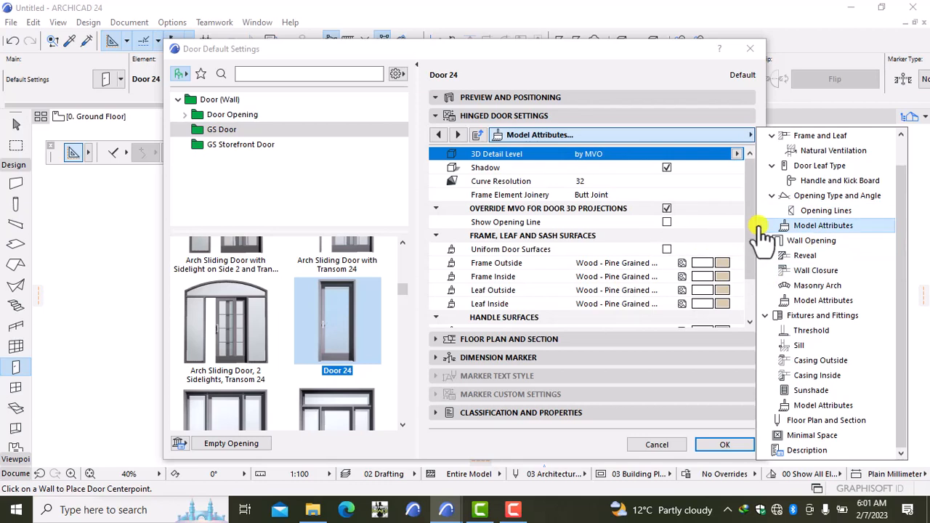
{"action": "left_click", "coordinate": [719, 266]}
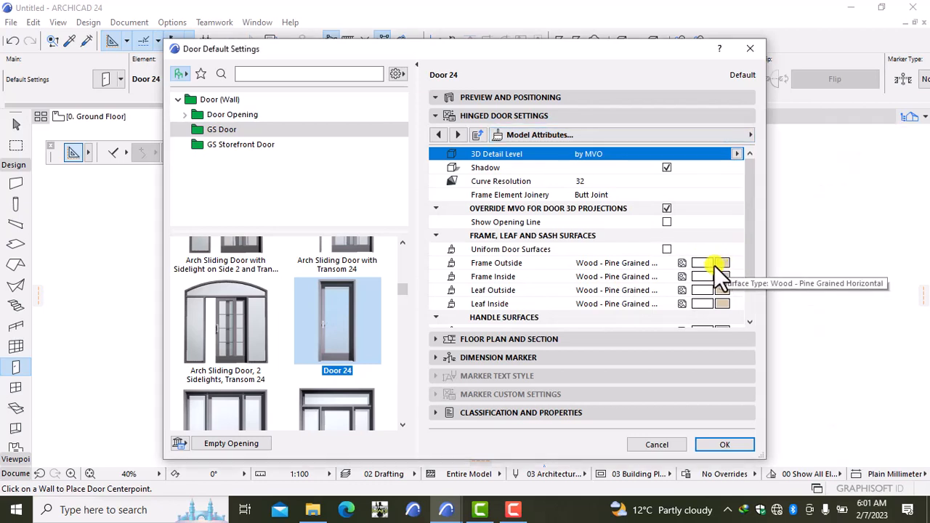
{"action": "left_click", "coordinate": [666, 248]}
{"action": "left_click", "coordinate": [666, 249]}
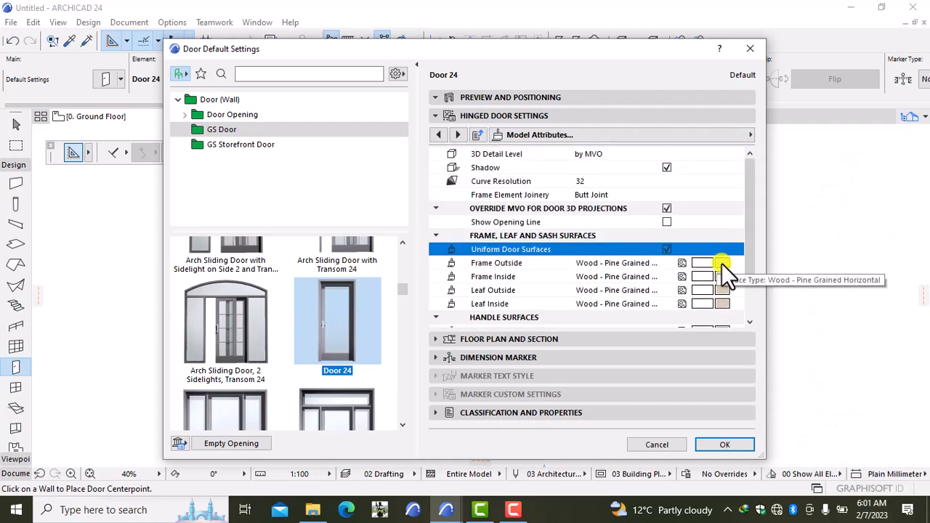
{"action": "left_click", "coordinate": [721, 263]}
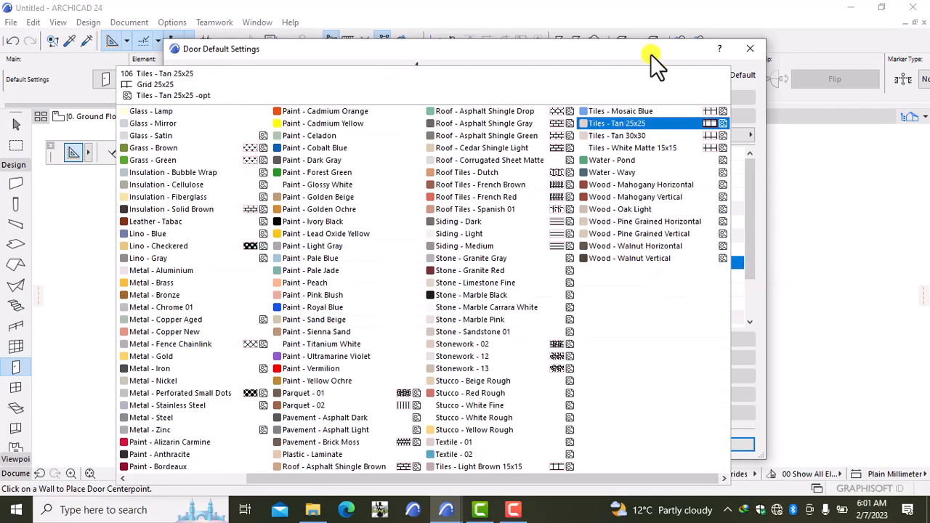
{"action": "left_click", "coordinate": [646, 185]}
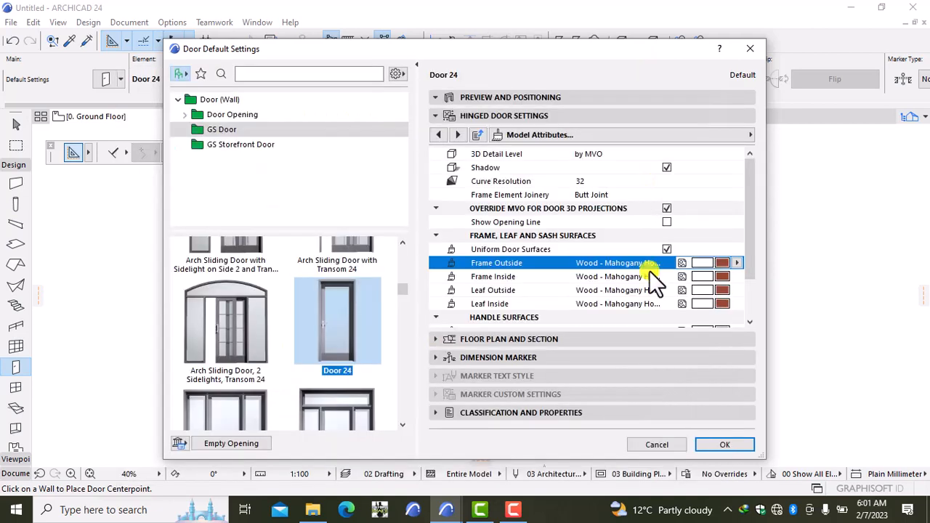
Confirm, reopen the door defaults, and set non-uniform outside casing widths with both sides at 100.
{"action": "left_click", "coordinate": [723, 445]}
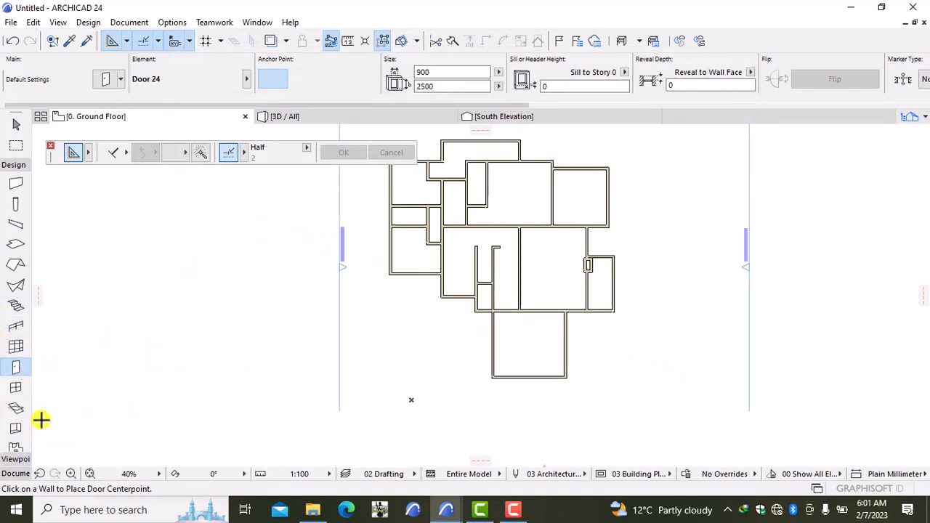
{"action": "double_click", "coordinate": [15, 367]}
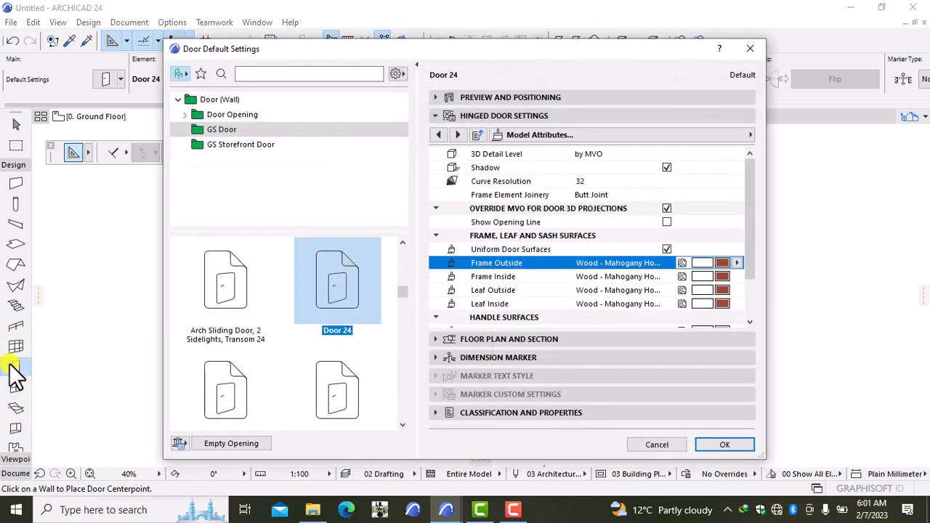
{"action": "left_click", "coordinate": [623, 140]}
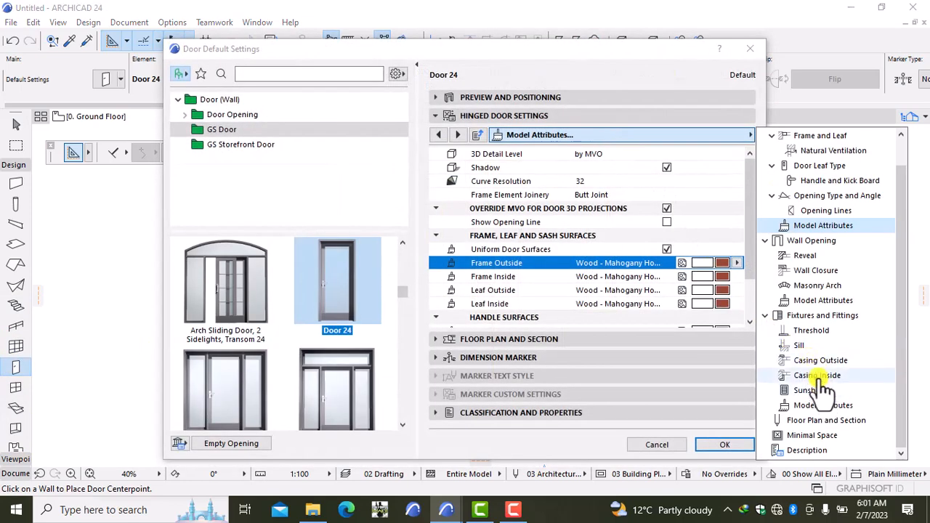
{"action": "left_click", "coordinate": [814, 364]}
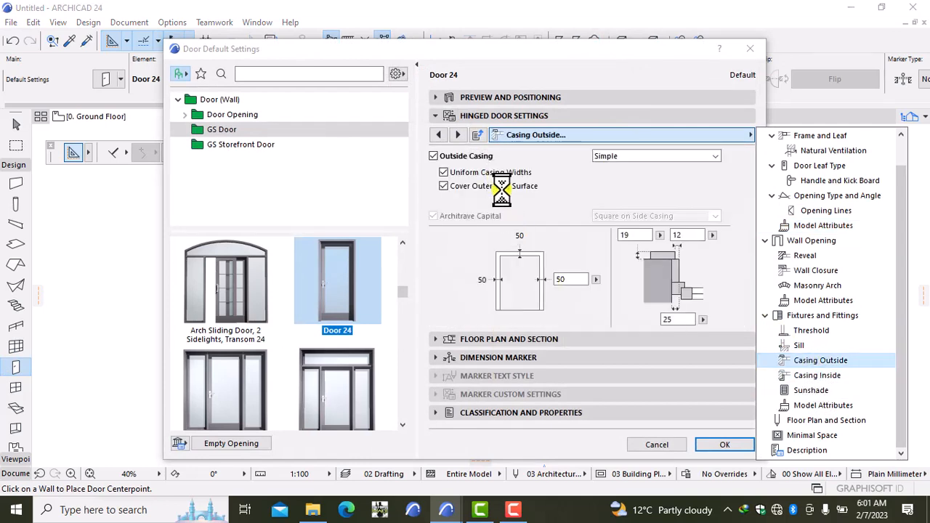
{"action": "left_click", "coordinate": [443, 172]}
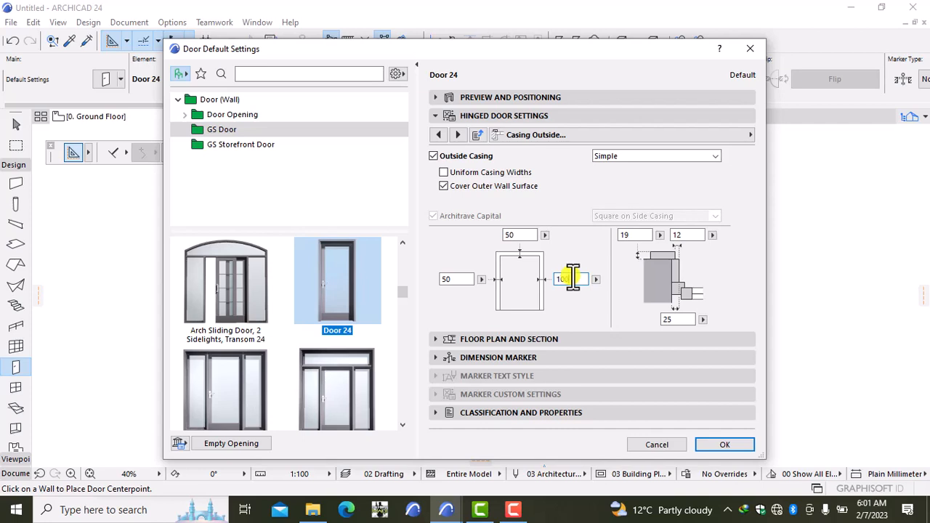
{"action": "left_click", "coordinate": [459, 282]}
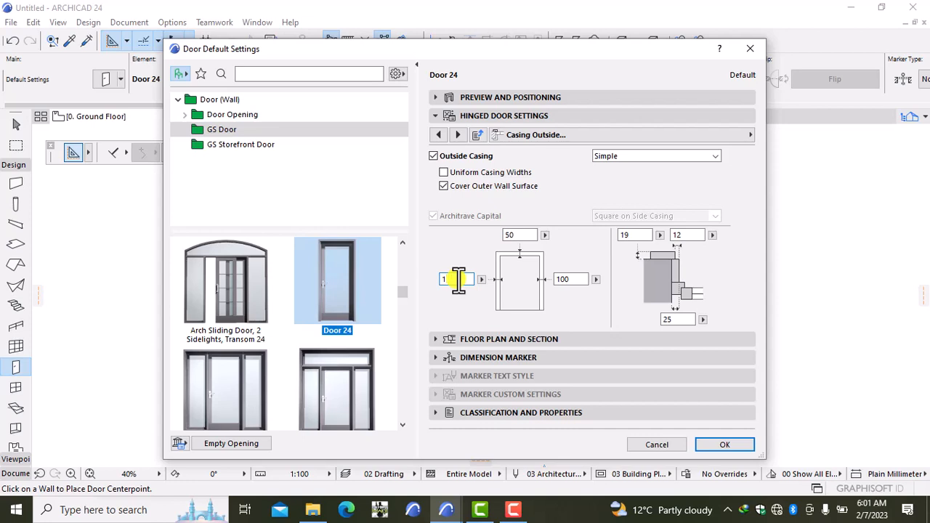
{"action": "left_click", "coordinate": [603, 137]}
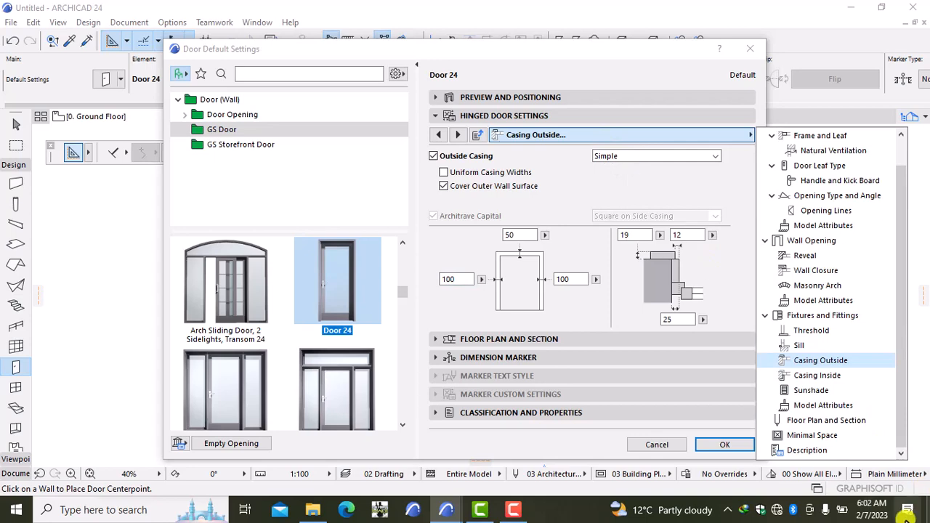
Make the door casing surfaces Paint - Glossy White and confirm the door defaults.
{"action": "left_click", "coordinate": [846, 407]}
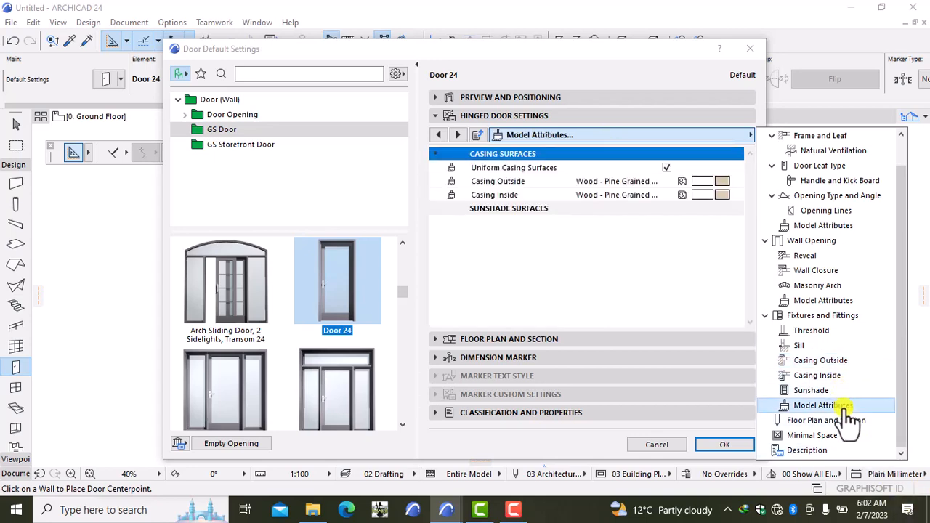
{"action": "left_click", "coordinate": [719, 182]}
{"action": "left_click", "coordinate": [721, 181]}
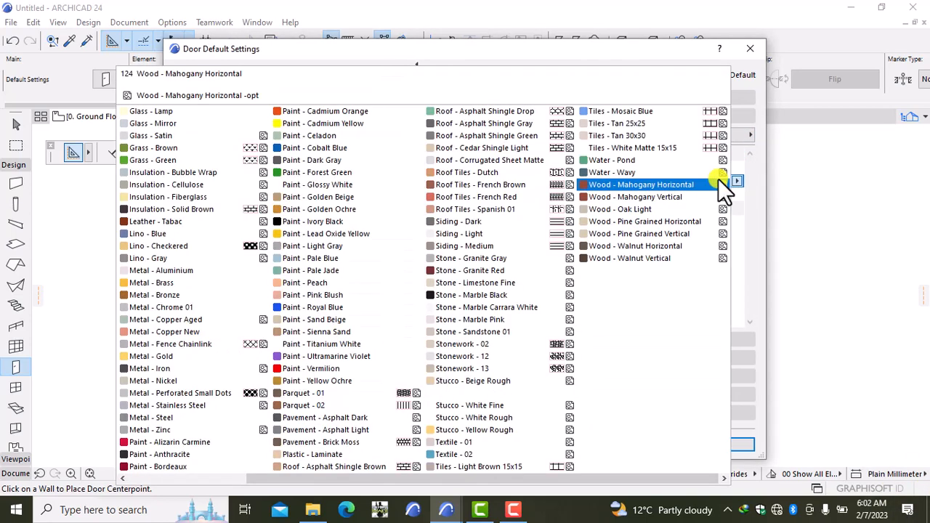
{"action": "left_click", "coordinate": [328, 183]}
{"action": "left_click", "coordinate": [714, 450]}
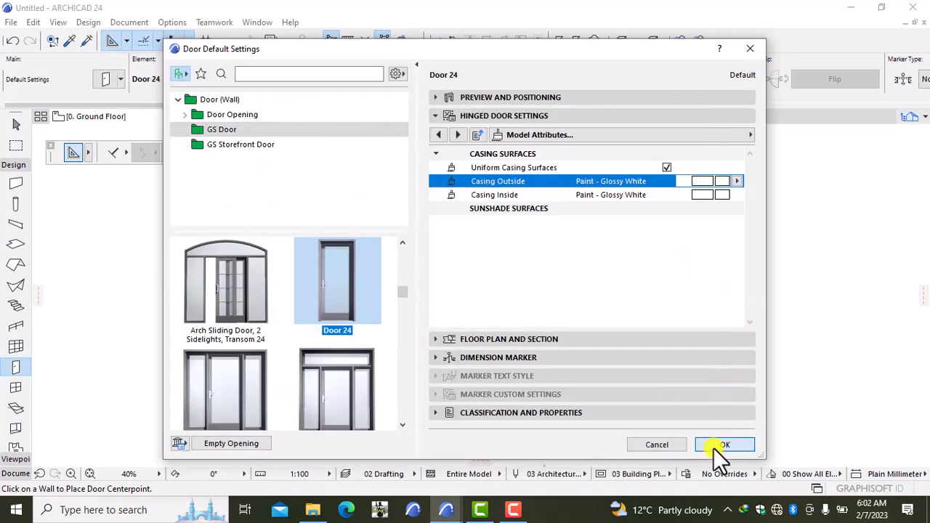
{"action": "scroll", "coordinate": [479, 268], "scroll_direction": "up", "scroll_amount": 1}
{"action": "scroll", "coordinate": [479, 268], "scroll_direction": "up", "scroll_amount": 7}
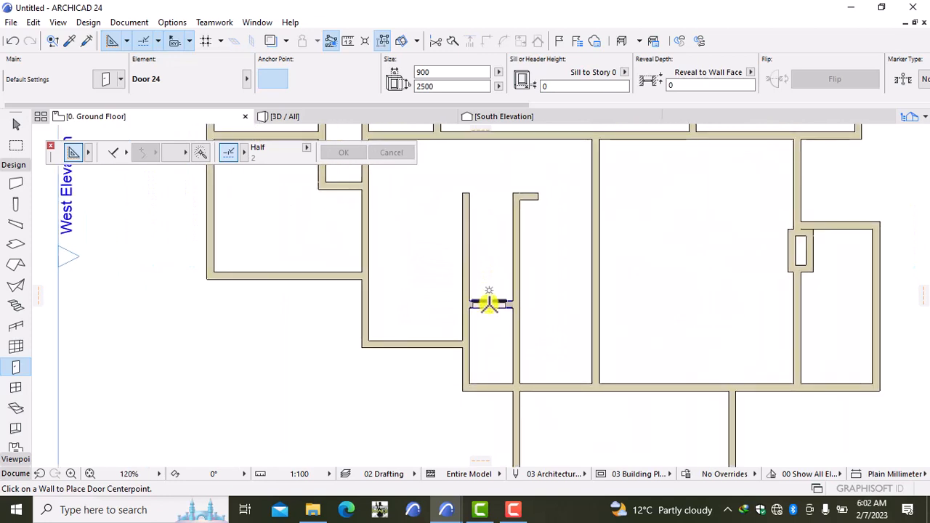
Place four doors in the corridor wall, two vertical walls and a horizontal wall.
{"action": "left_click", "coordinate": [487, 301]}
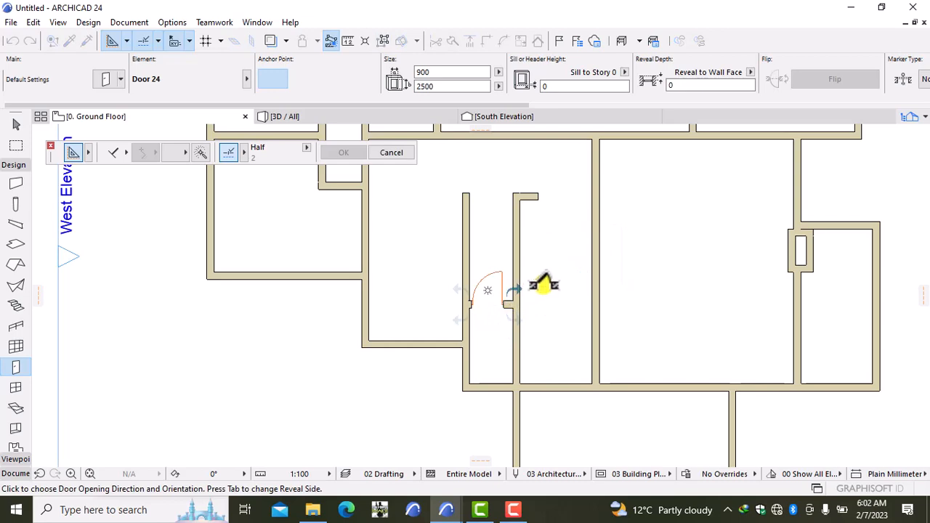
{"action": "left_click", "coordinate": [564, 326]}
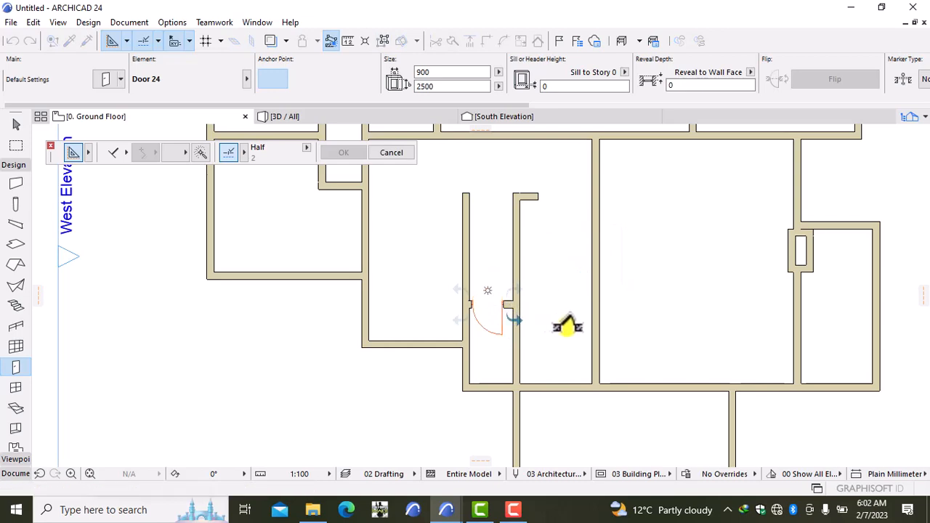
{"action": "scroll", "coordinate": [422, 235], "scroll_direction": "down", "scroll_amount": 4}
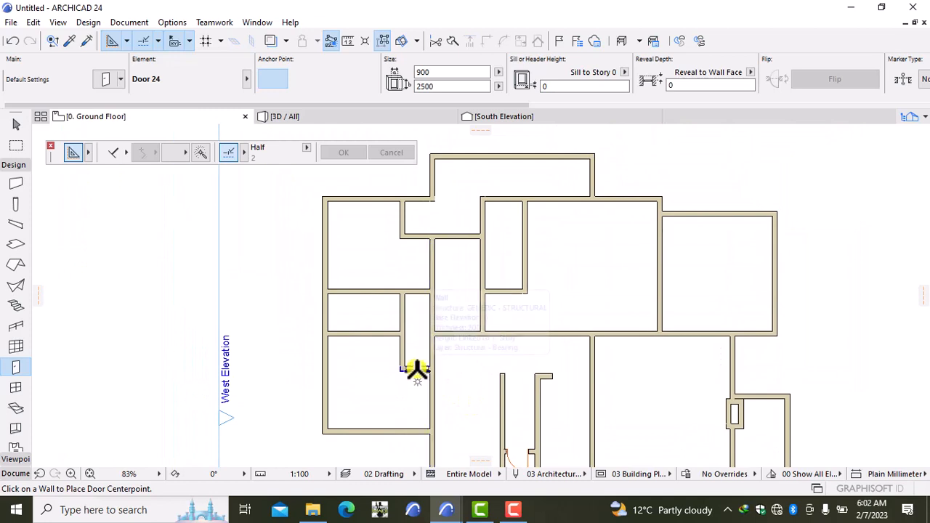
{"action": "left_click", "coordinate": [415, 369]}
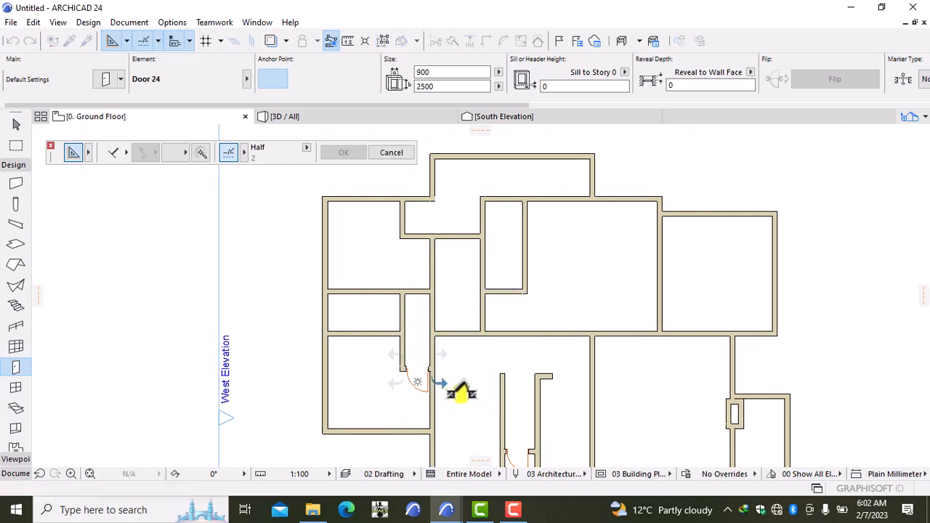
{"action": "left_click", "coordinate": [423, 374]}
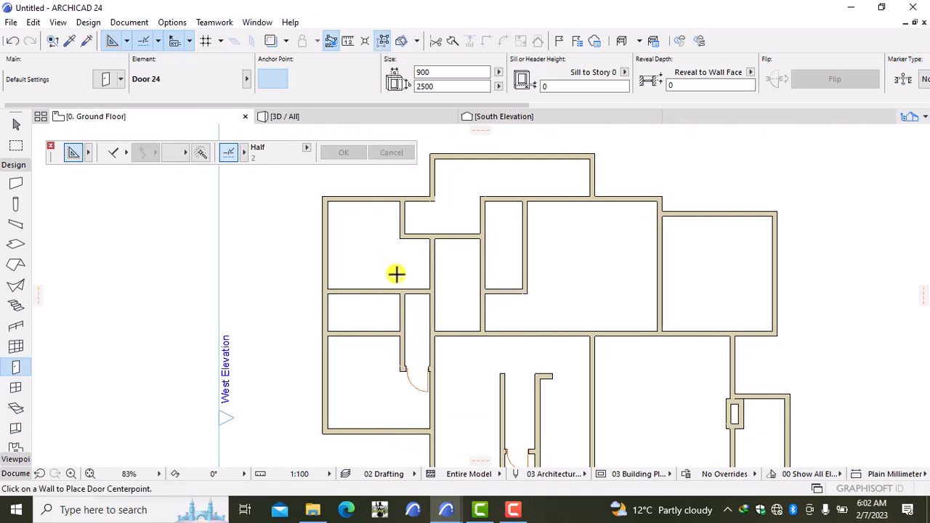
{"action": "left_click", "coordinate": [382, 332]}
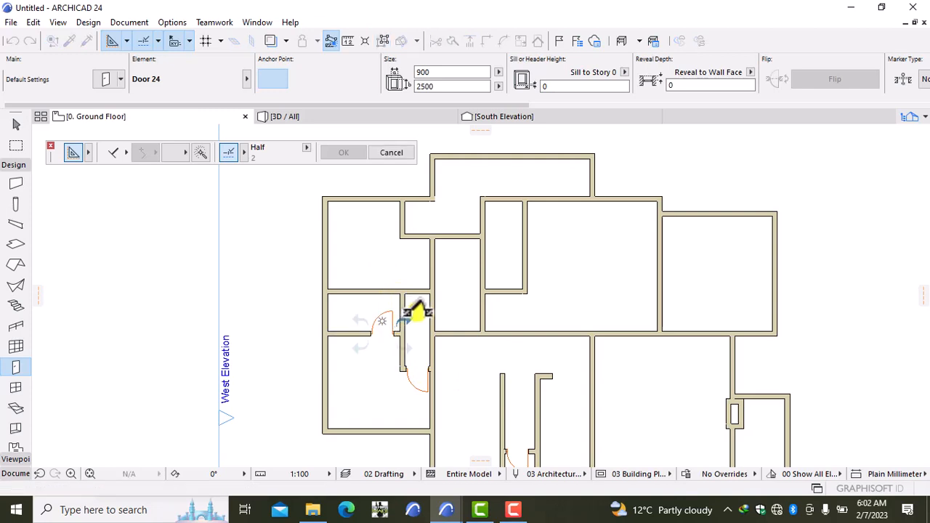
{"action": "left_click", "coordinate": [418, 313]}
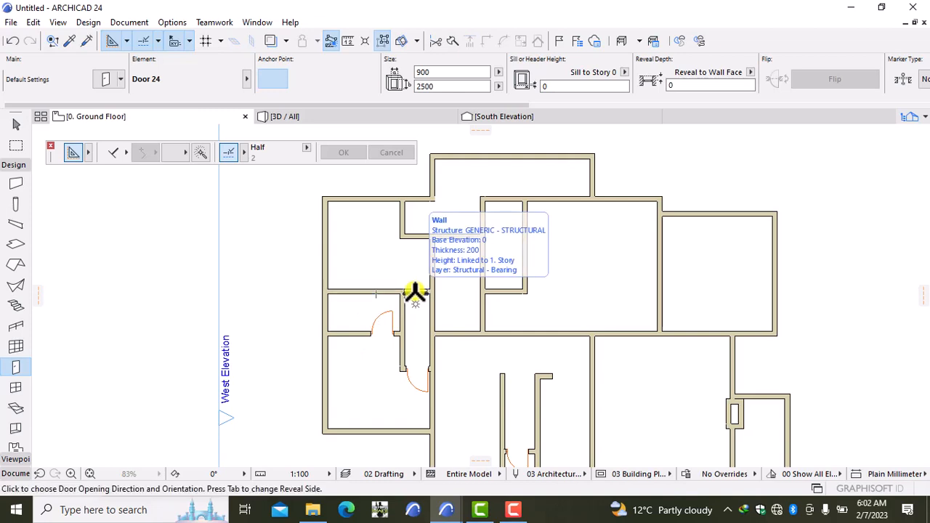
{"action": "left_click", "coordinate": [415, 296]}
{"action": "left_click", "coordinate": [462, 268]}
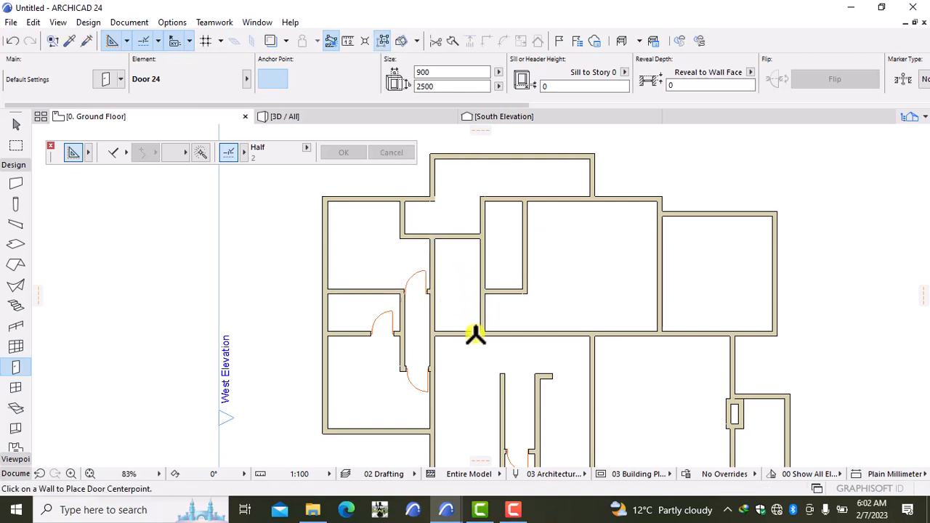
Add doors in the middle room's vertical wall and the short horizontal wall near the top.
{"action": "scroll", "coordinate": [464, 357], "scroll_direction": "down", "scroll_amount": 3}
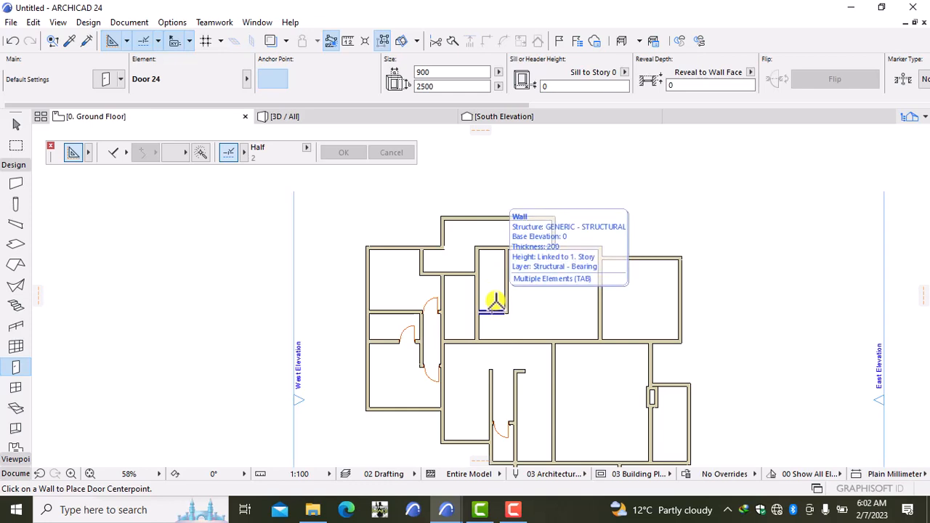
{"action": "scroll", "coordinate": [494, 306], "scroll_direction": "up", "scroll_amount": 5}
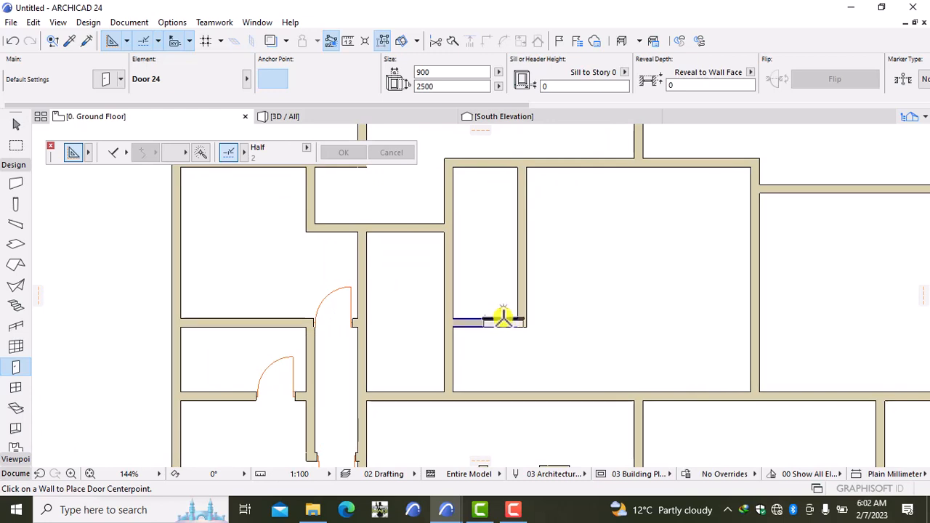
{"action": "left_click", "coordinate": [495, 317]}
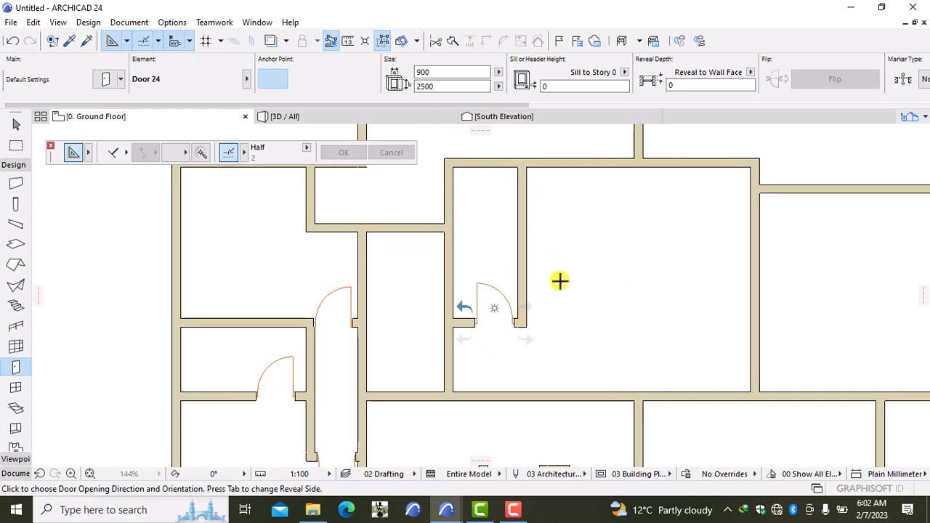
{"action": "left_click", "coordinate": [583, 284]}
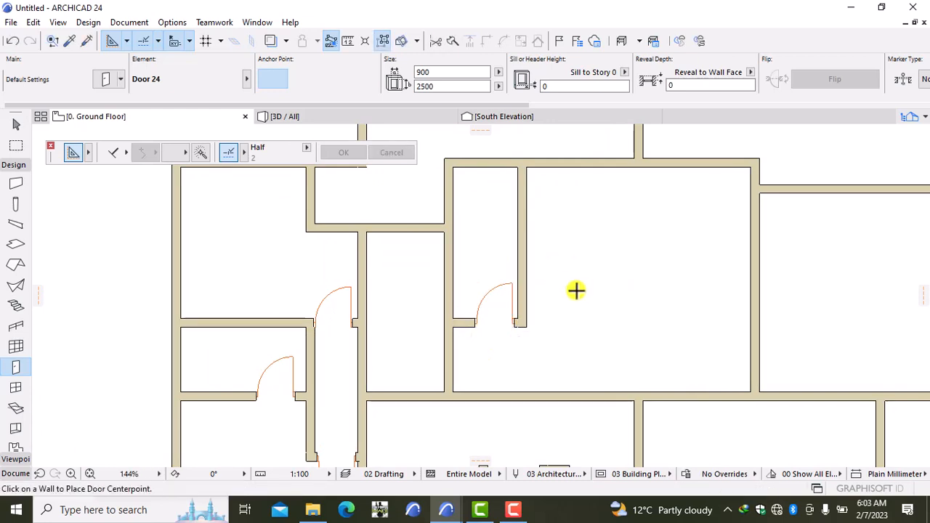
{"action": "scroll", "coordinate": [575, 291], "scroll_direction": "down", "scroll_amount": 2}
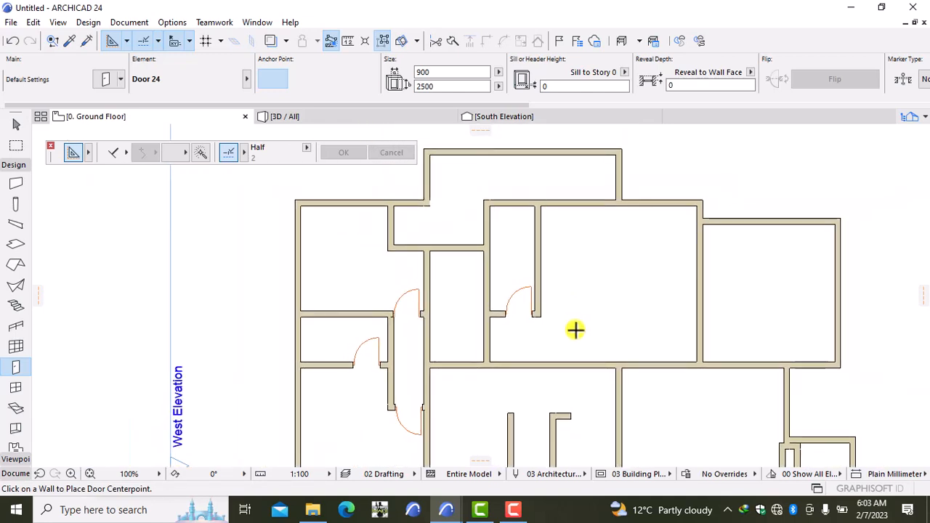
{"action": "left_click", "coordinate": [465, 245]}
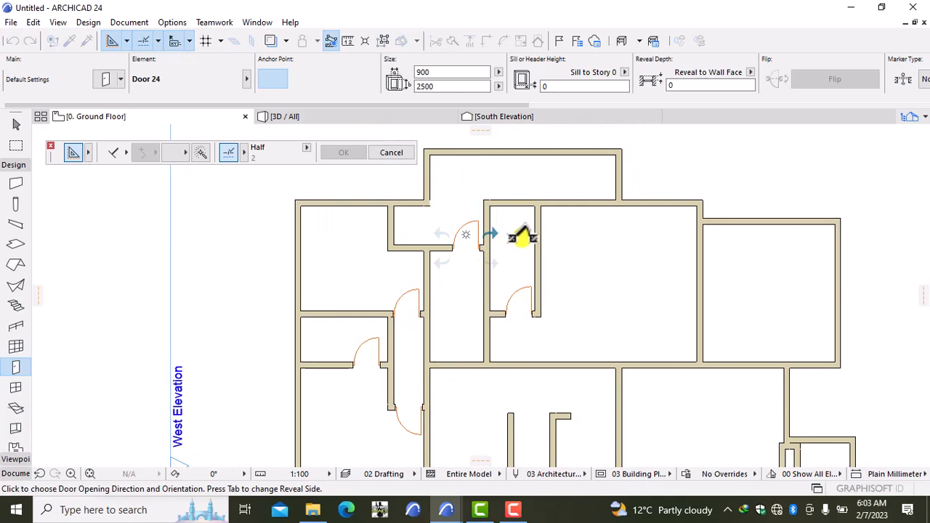
{"action": "left_click", "coordinate": [522, 236]}
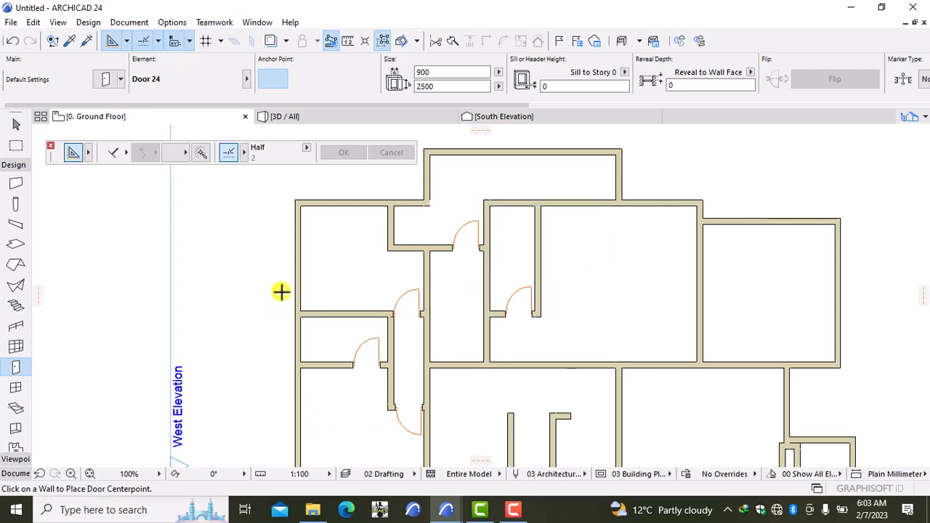
{"action": "scroll", "coordinate": [515, 397], "scroll_direction": "down", "scroll_amount": 2}
Zoom out and recentre the whole ground floor plan, then bring up the Door Default Settings.
{"action": "middle_click_drag", "start_coordinate": [600, 410], "coordinate": [473, 208]}
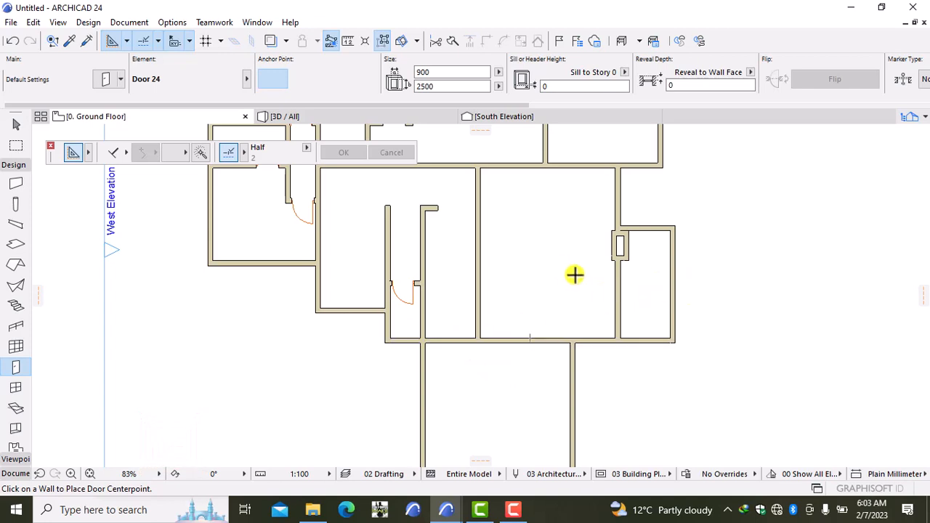
{"action": "scroll", "coordinate": [559, 266], "scroll_direction": "down", "scroll_amount": 2}
{"action": "middle_click_drag", "start_coordinate": [558, 267], "coordinate": [566, 272]}
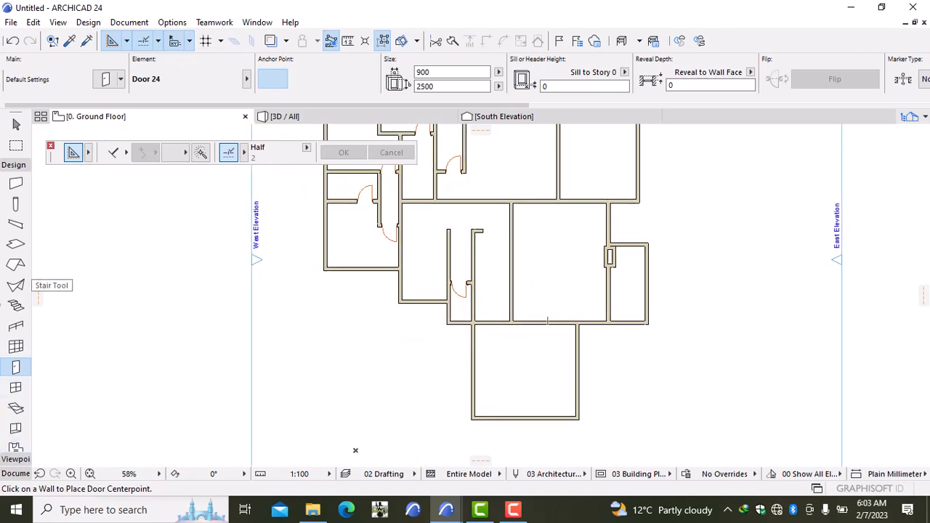
{"action": "double_click", "coordinate": [13, 366]}
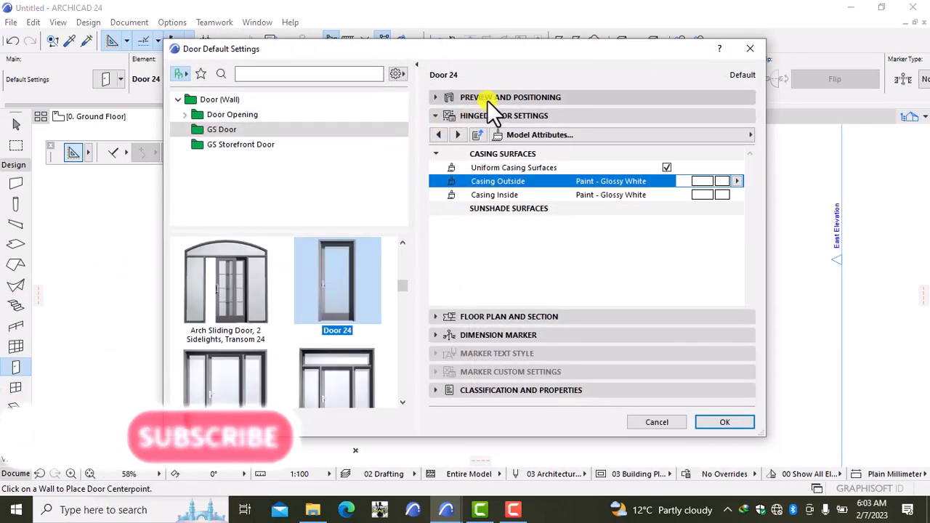
Change the door leaf to Style 19, the gridded small-pane design.
{"action": "left_click", "coordinate": [487, 100]}
{"action": "left_click", "coordinate": [485, 278]}
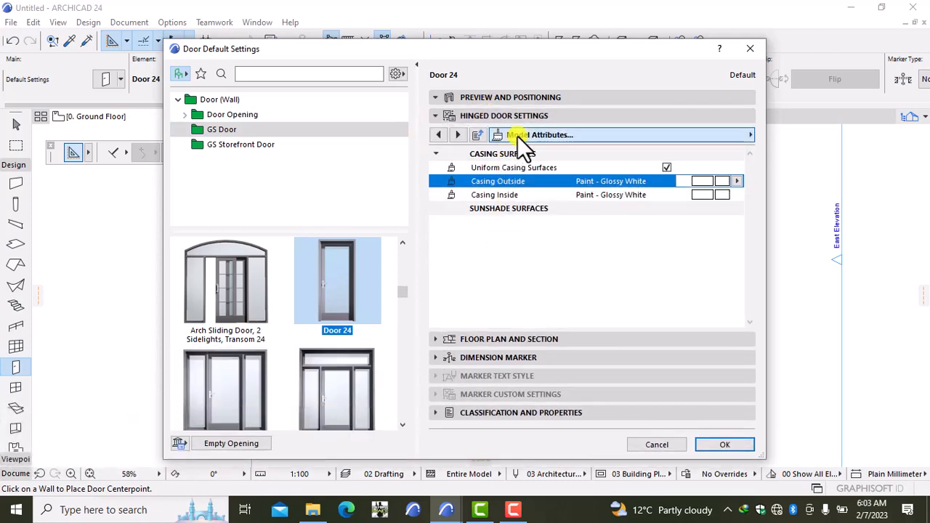
{"action": "left_click", "coordinate": [517, 136]}
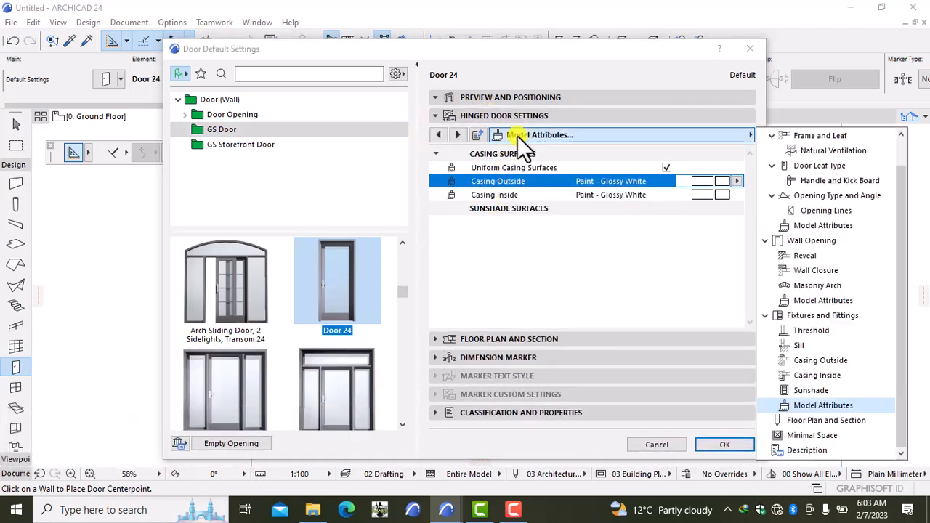
{"action": "left_click", "coordinate": [789, 169]}
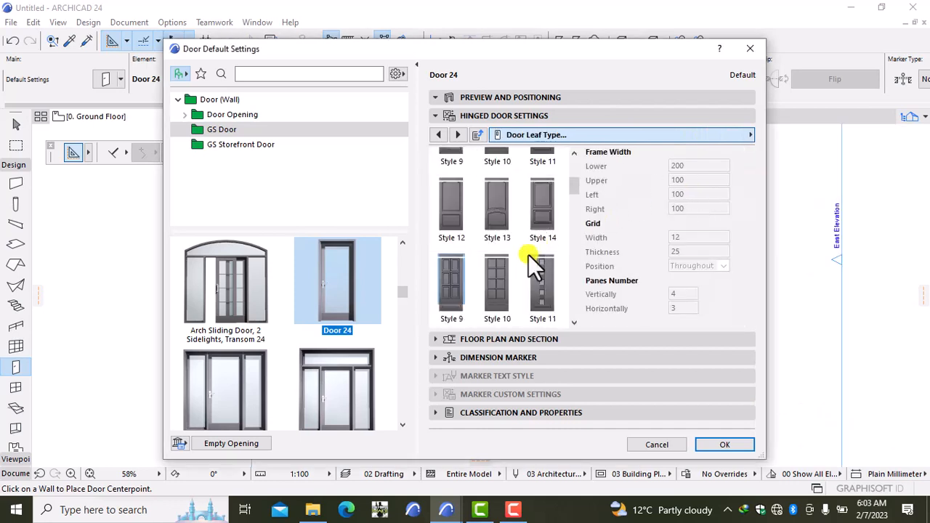
{"action": "scroll", "coordinate": [528, 256], "scroll_direction": "down", "scroll_amount": 5}
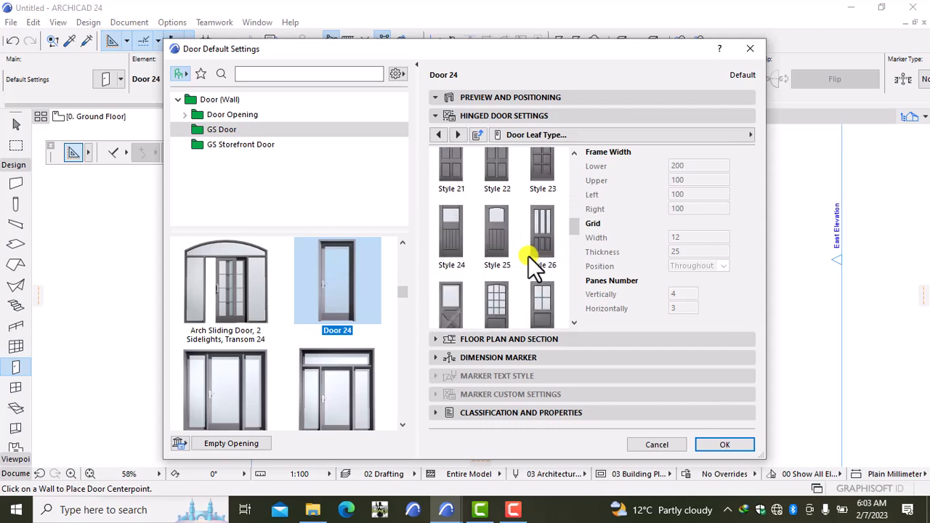
{"action": "scroll", "coordinate": [529, 256], "scroll_direction": "down", "scroll_amount": 10}
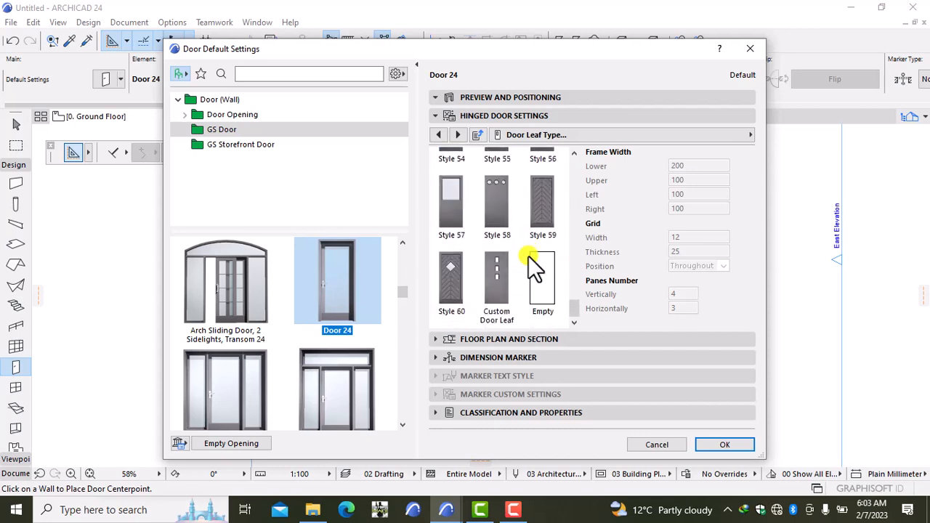
{"action": "scroll", "coordinate": [528, 256], "scroll_direction": "up", "scroll_amount": 4}
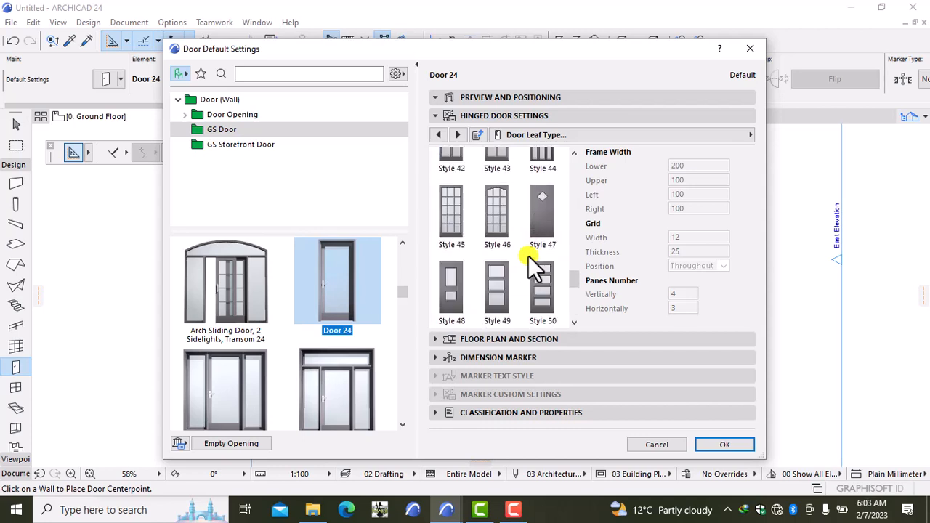
{"action": "scroll", "coordinate": [529, 256], "scroll_direction": "up", "scroll_amount": 4}
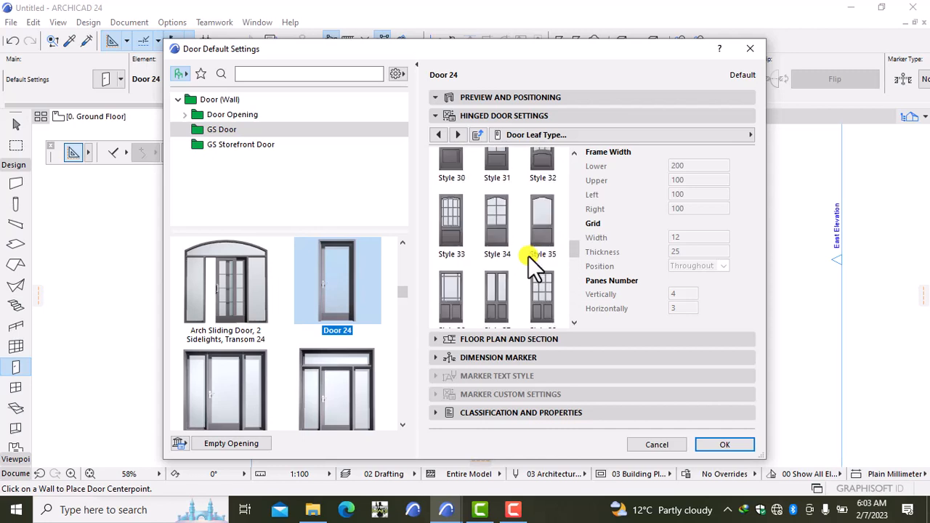
{"action": "scroll", "coordinate": [528, 256], "scroll_direction": "up", "scroll_amount": 4}
{"action": "scroll", "coordinate": [528, 256], "scroll_direction": "up", "scroll_amount": 2}
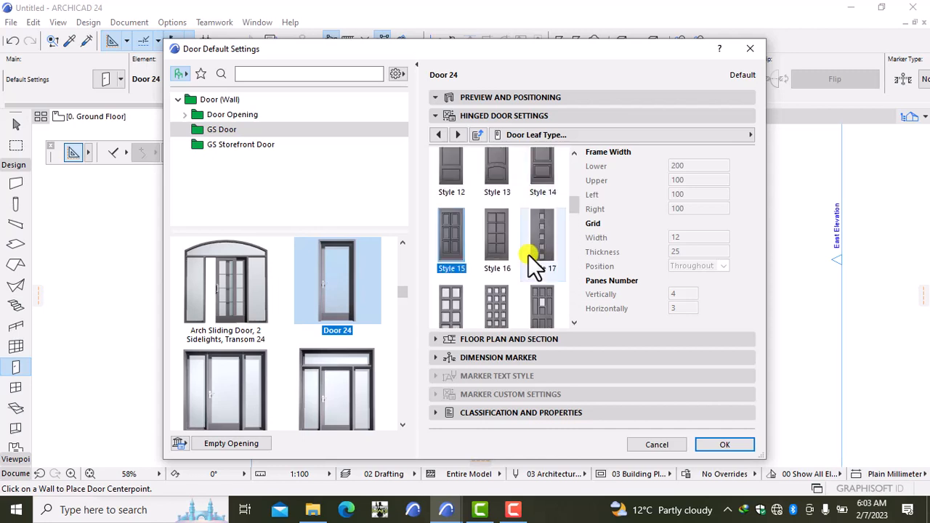
{"action": "left_click", "coordinate": [496, 305]}
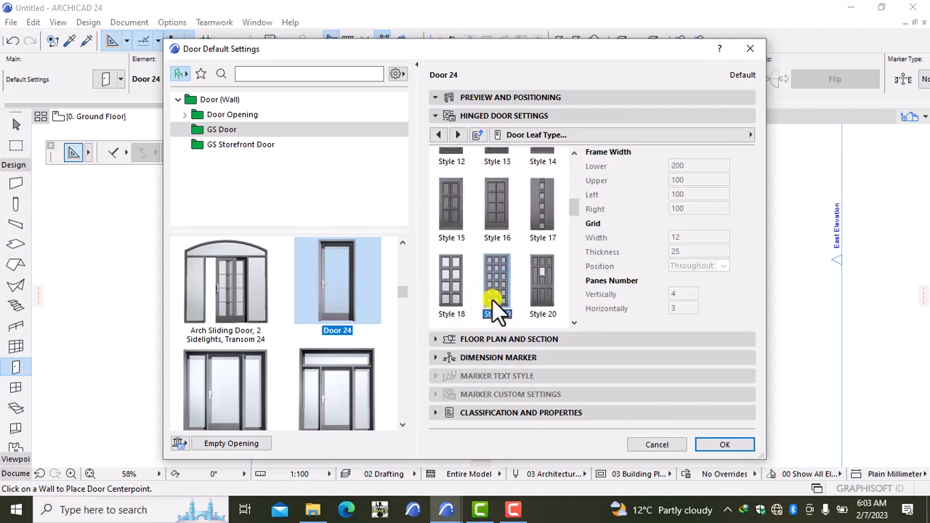
Move through the Opening Lines page to the door's Model Attributes page.
{"action": "left_click", "coordinate": [608, 137]}
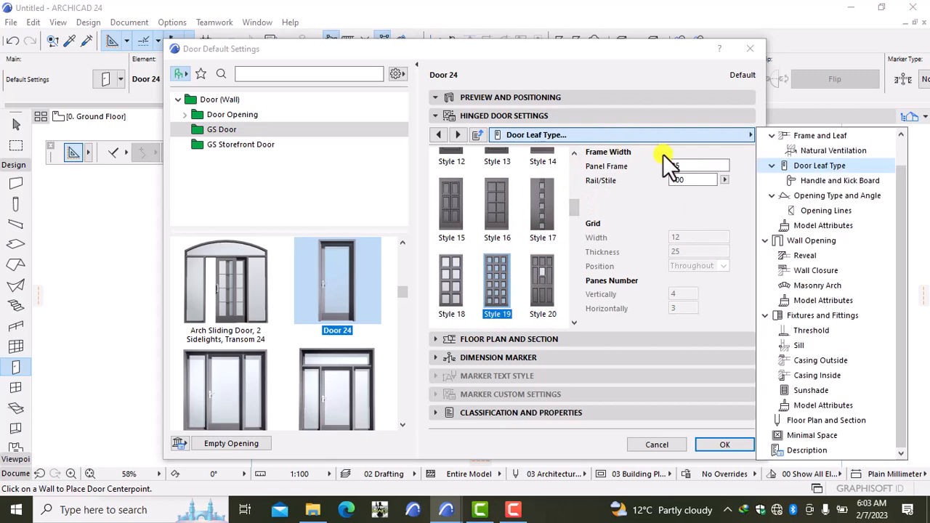
{"action": "left_click", "coordinate": [809, 211]}
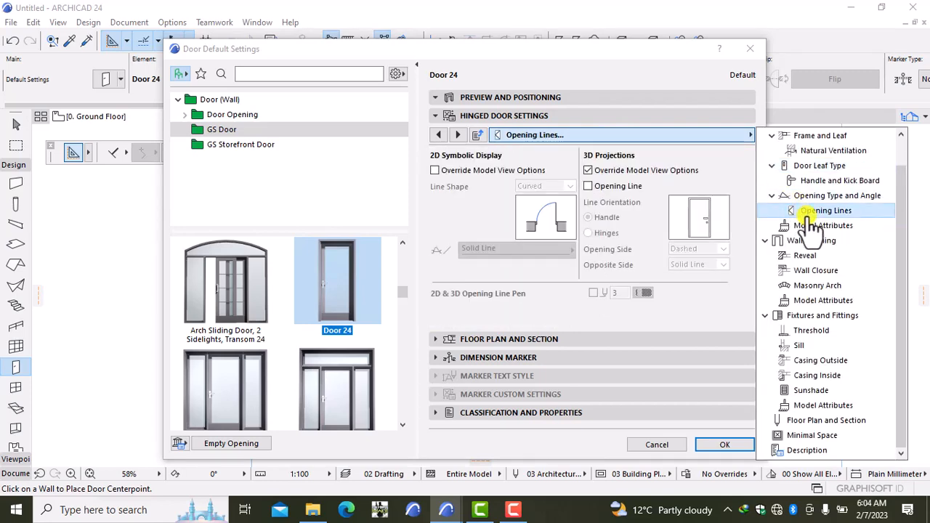
{"action": "left_click", "coordinate": [808, 225]}
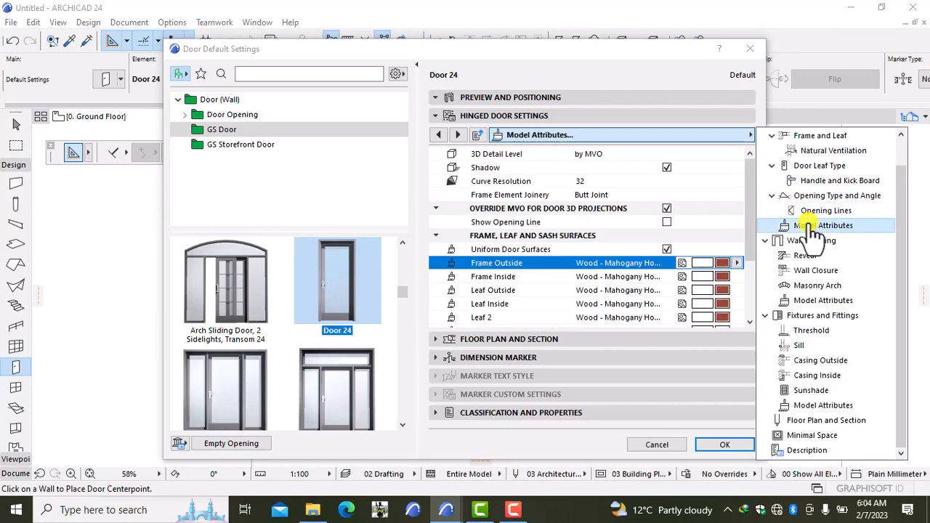
Change the door frame and leaf surfaces to Paint - Ivory Black.
{"action": "left_click", "coordinate": [722, 263]}
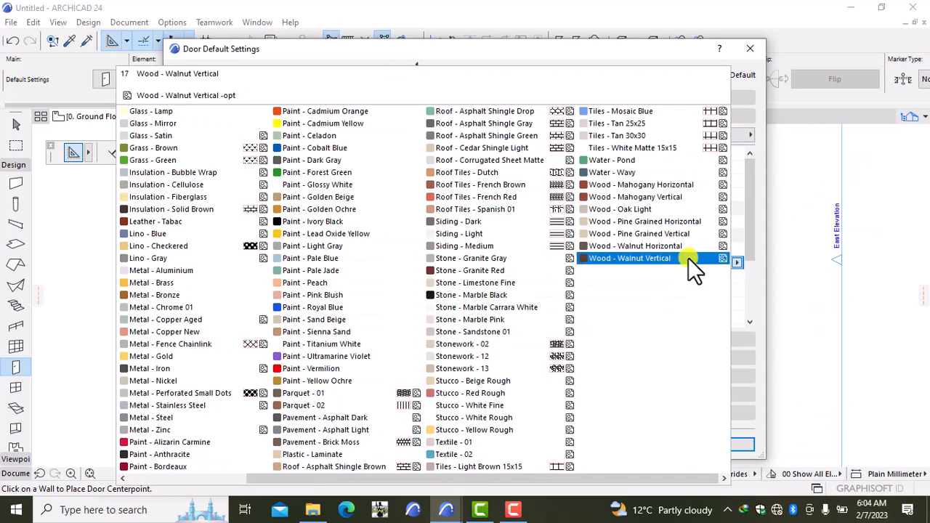
{"action": "left_click", "coordinate": [367, 224]}
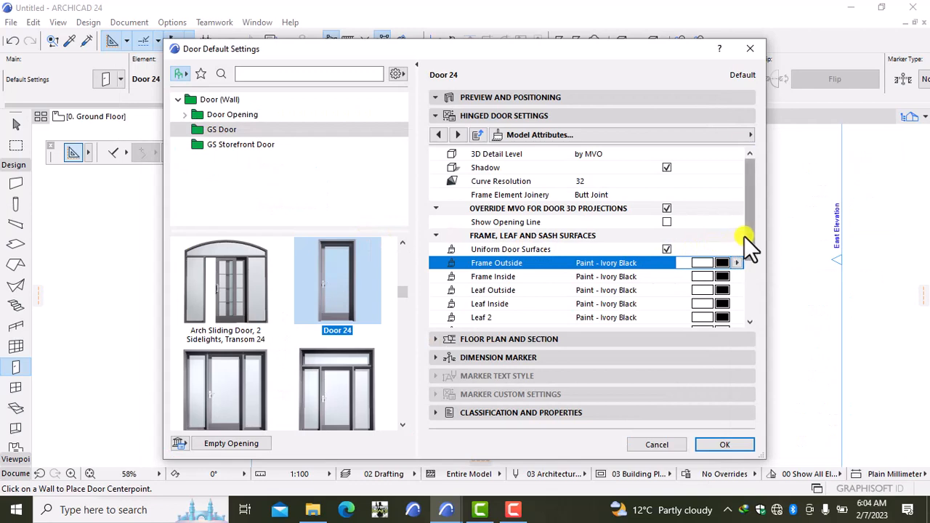
{"action": "mouse_move", "coordinate": [744, 236]}
{"action": "left_mouse_down"}
{"action": "mouse_move", "coordinate": [742, 277]}
{"action": "mouse_move", "coordinate": [741, 245]}
{"action": "left_mouse_up"}
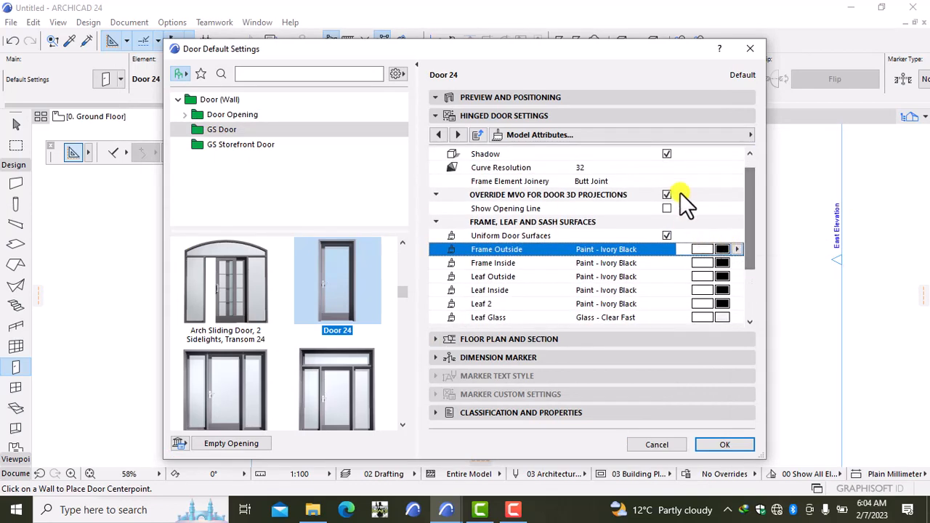
Review the Casing Outside and Casing Inside pages, ending on Casing Outside.
{"action": "left_click", "coordinate": [672, 135]}
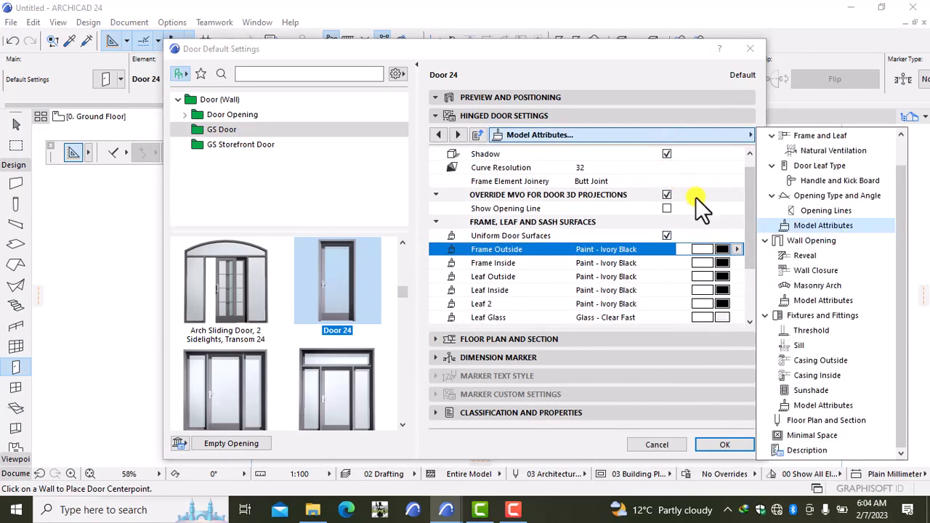
{"action": "left_click", "coordinate": [813, 361]}
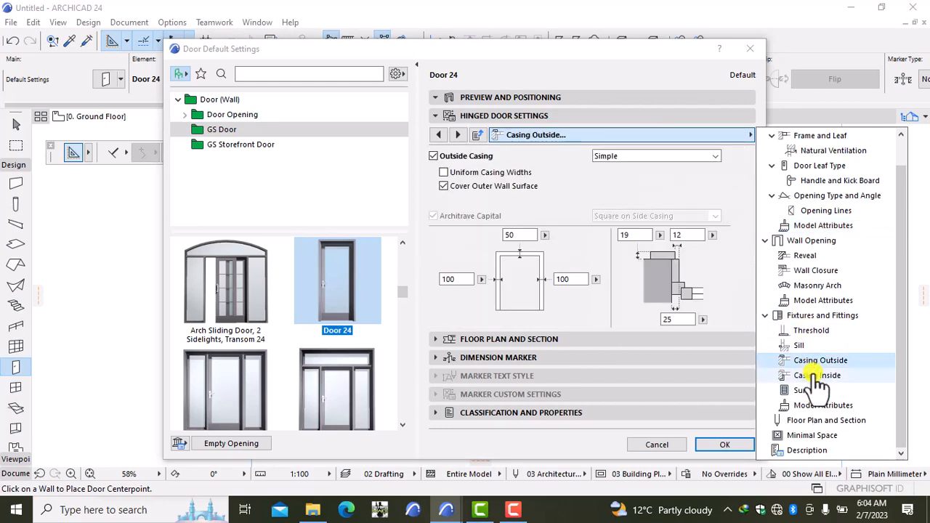
{"action": "left_click", "coordinate": [815, 375]}
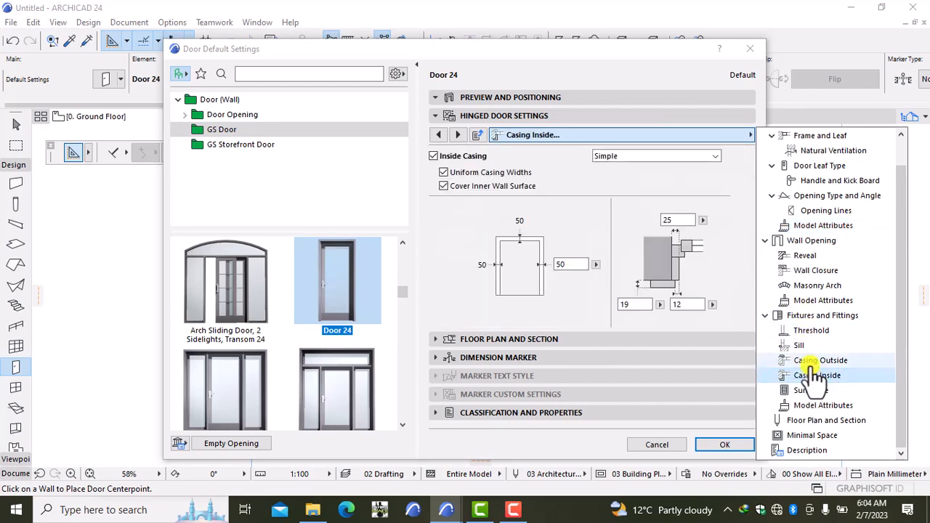
{"action": "left_click", "coordinate": [813, 361]}
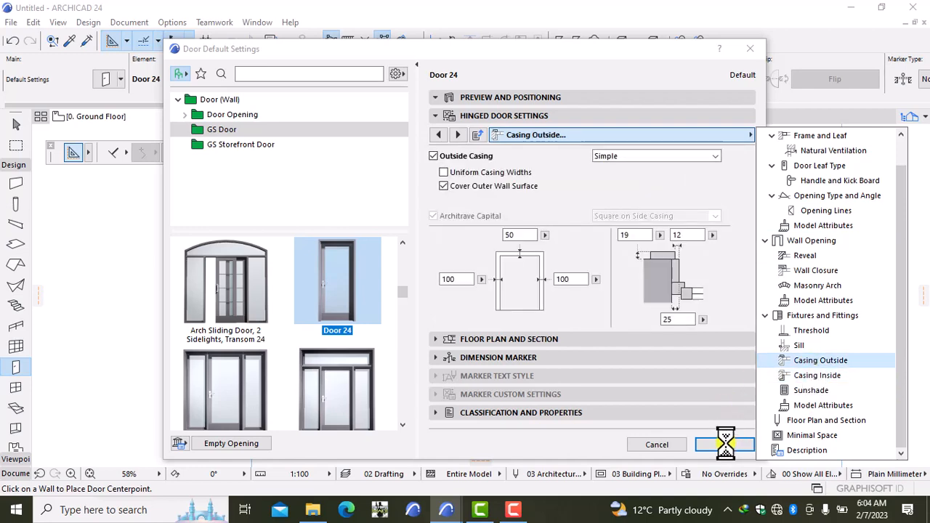
{"action": "left_click", "coordinate": [574, 97]}
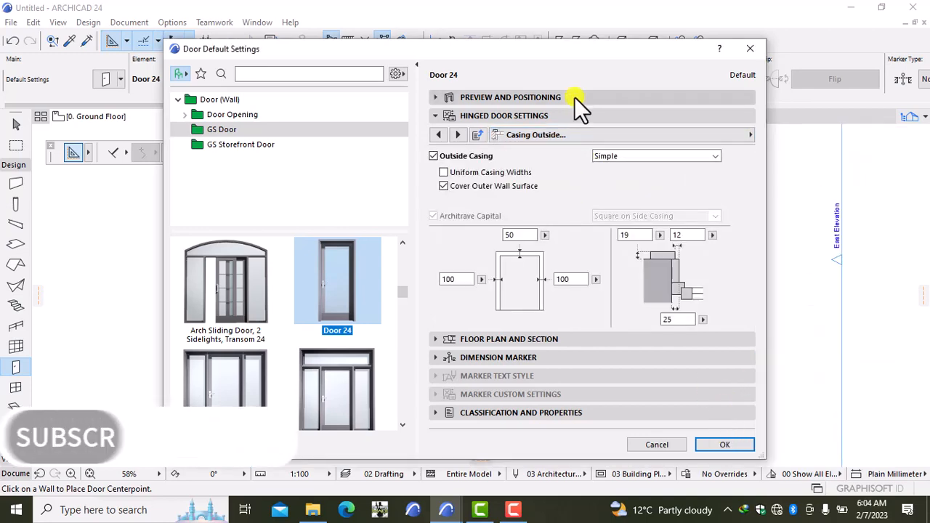
Change the door width from 900 to 1200 and confirm Door 24 at 1200 x 2500.
{"action": "left_click", "coordinate": [541, 119]}
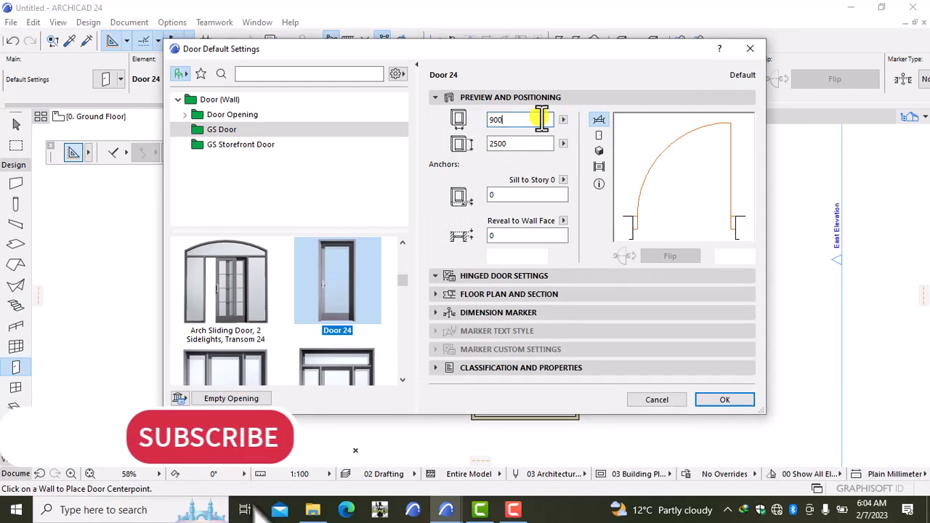
{"action": "key", "text": "BackSpace"}
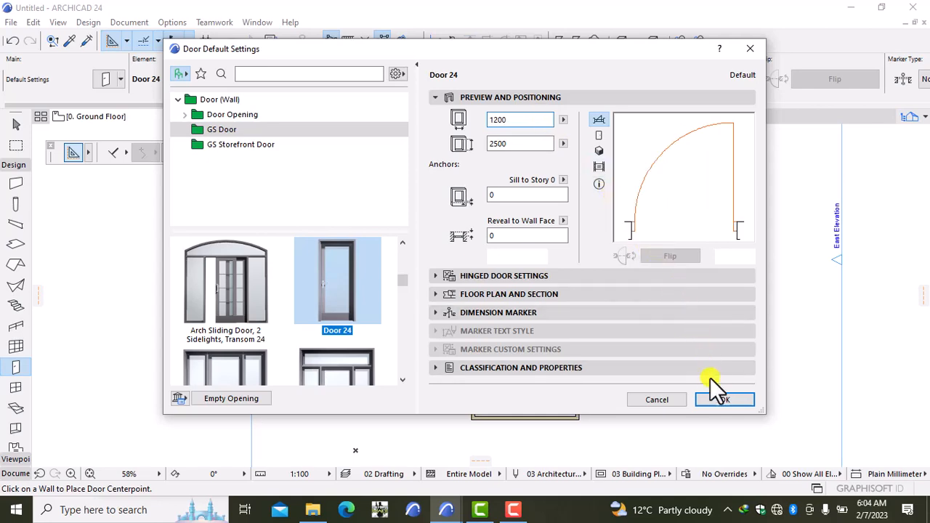
{"action": "left_click", "coordinate": [720, 399]}
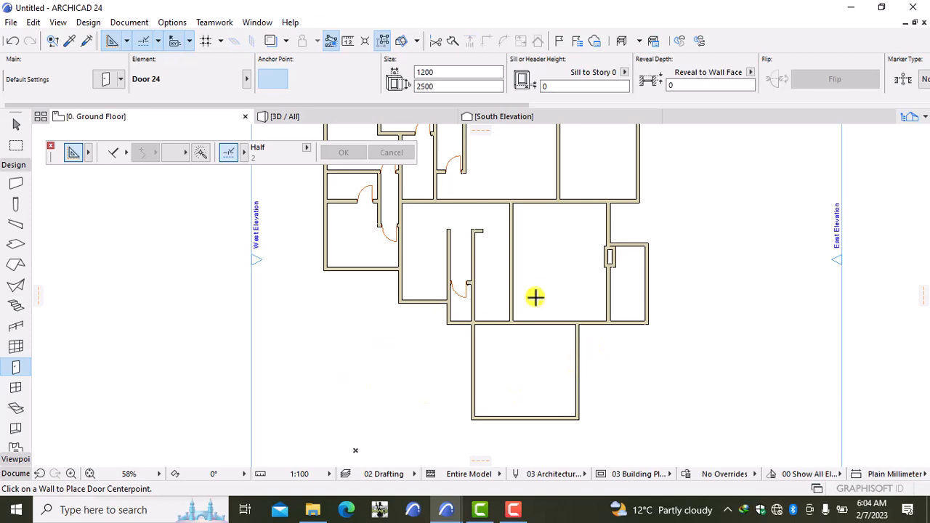
{"action": "scroll", "coordinate": [493, 320], "scroll_direction": "up", "scroll_amount": 5}
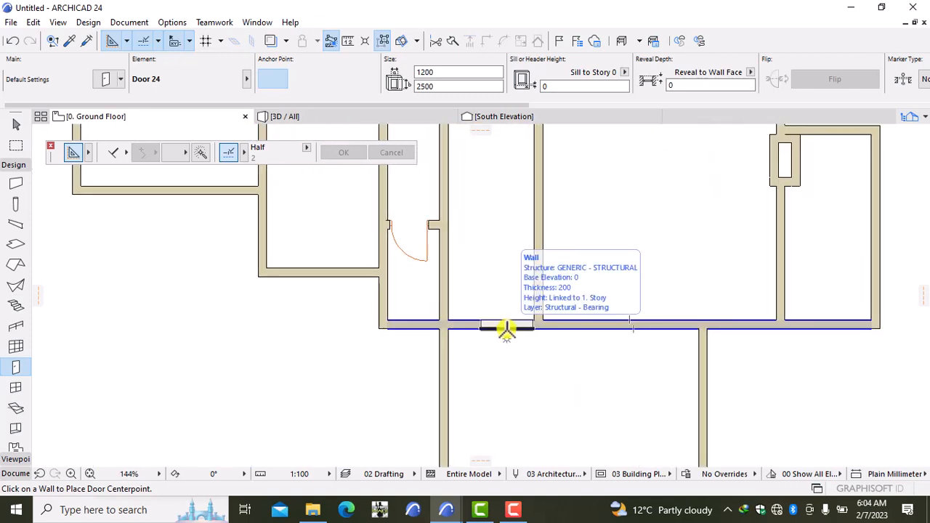
{"action": "left_click", "coordinate": [507, 330]}
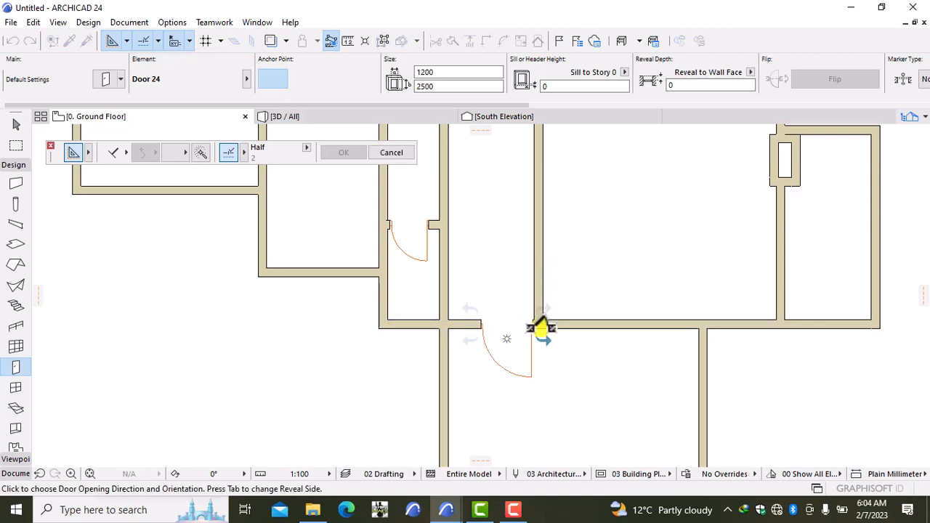
{"action": "scroll", "coordinate": [542, 330], "scroll_direction": "down", "scroll_amount": 5}
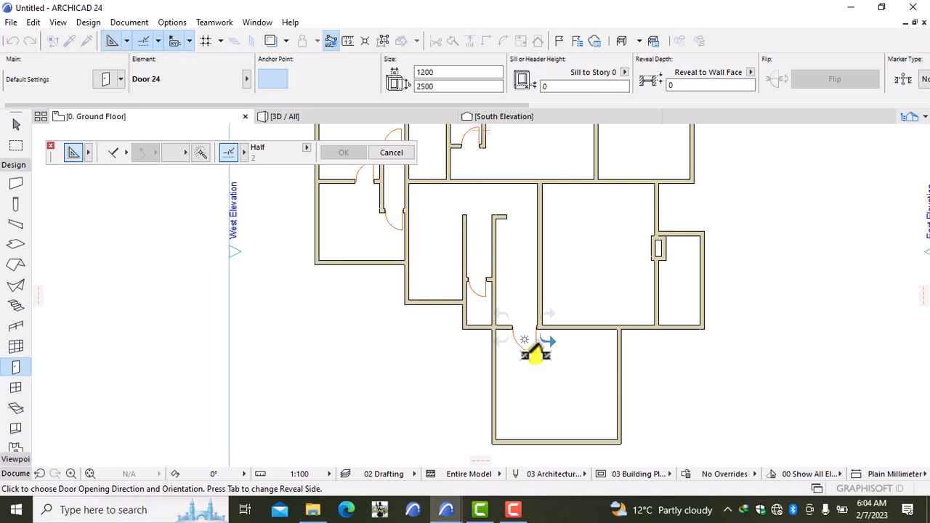
{"action": "left_click", "coordinate": [538, 354]}
{"action": "scroll", "coordinate": [542, 349], "scroll_direction": "up", "scroll_amount": 3}
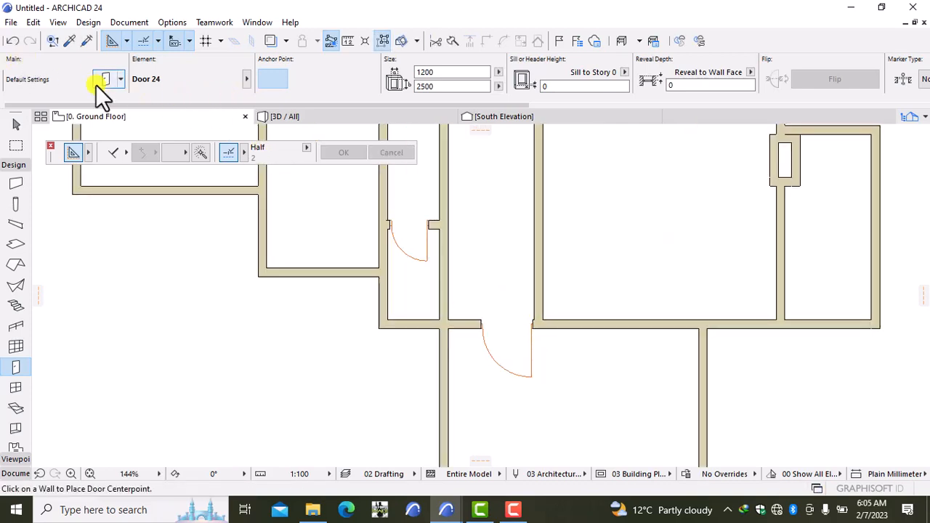
{"action": "left_click", "coordinate": [13, 42]}
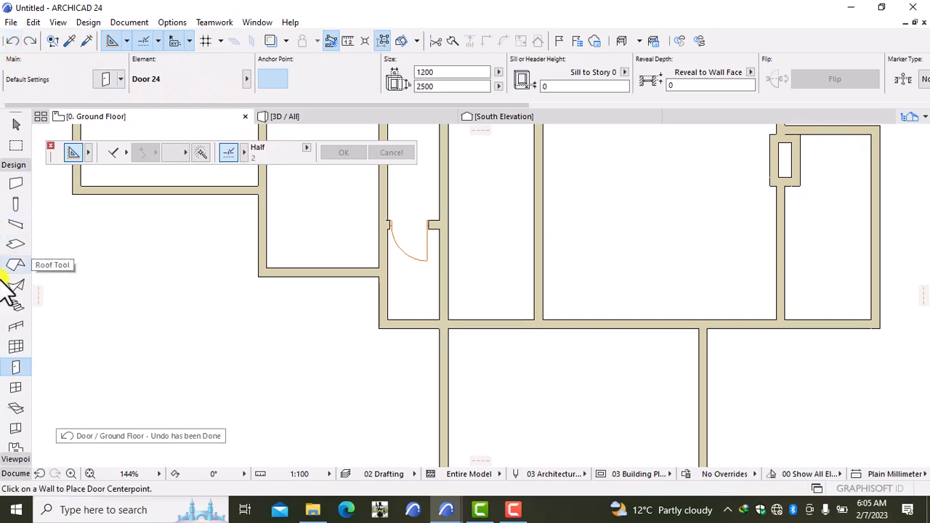
{"action": "double_click", "coordinate": [16, 367]}
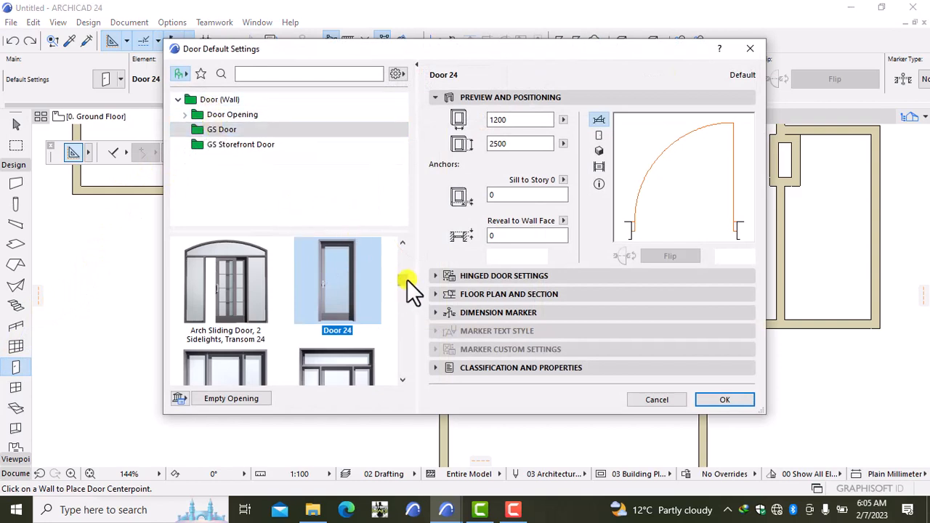
Make Double Door 24 the default door at 1500 by 2500 and bring up its door leaf styles.
{"action": "scroll", "coordinate": [407, 280], "scroll_direction": "down", "scroll_amount": 5}
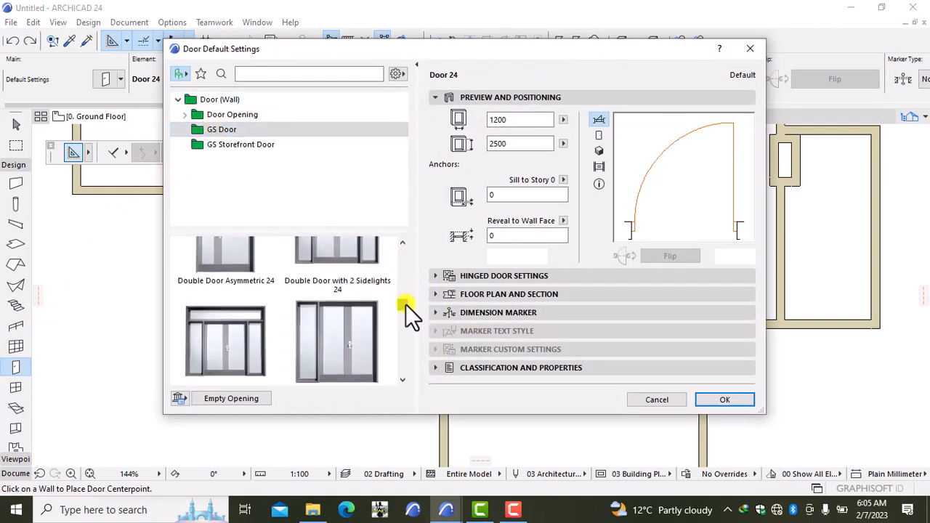
{"action": "scroll", "coordinate": [406, 304], "scroll_direction": "down", "scroll_amount": 3}
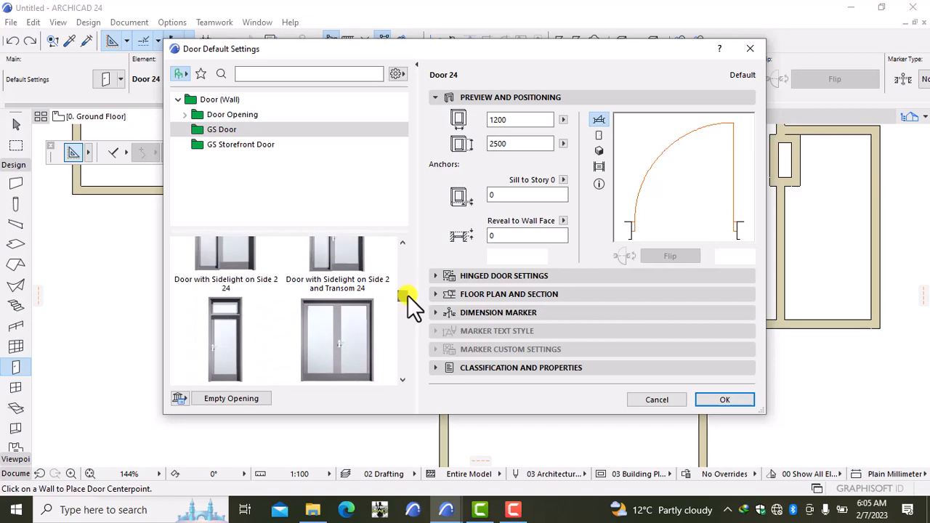
{"action": "left_click", "coordinate": [361, 320]}
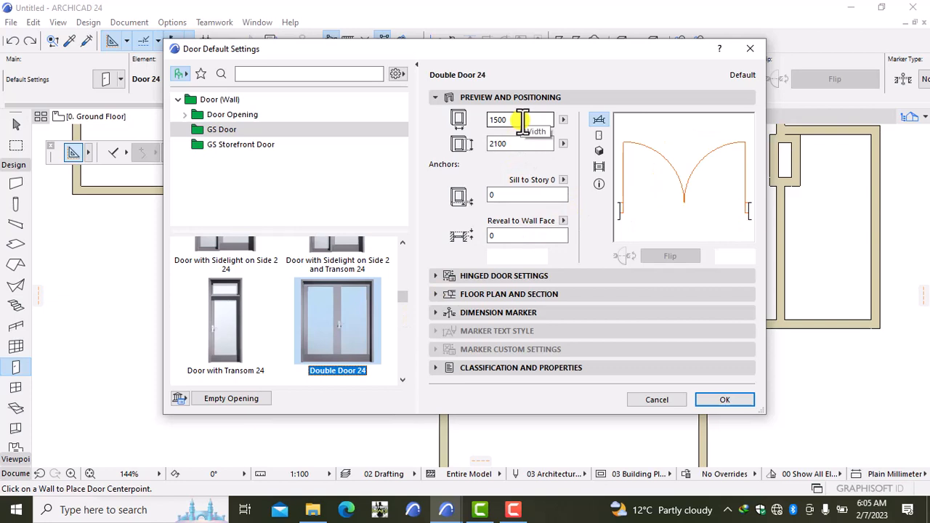
{"action": "left_click", "coordinate": [509, 143]}
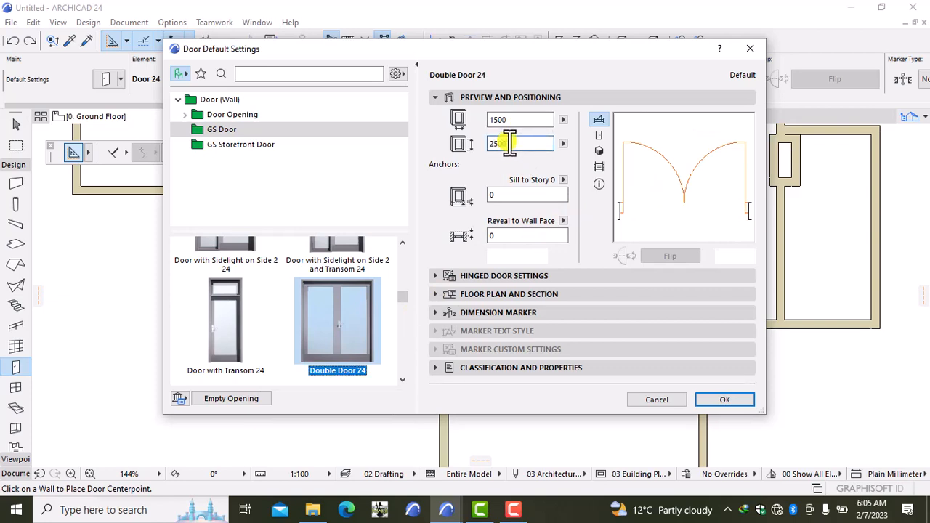
{"action": "left_click", "coordinate": [479, 276]}
{"action": "left_click", "coordinate": [483, 242]}
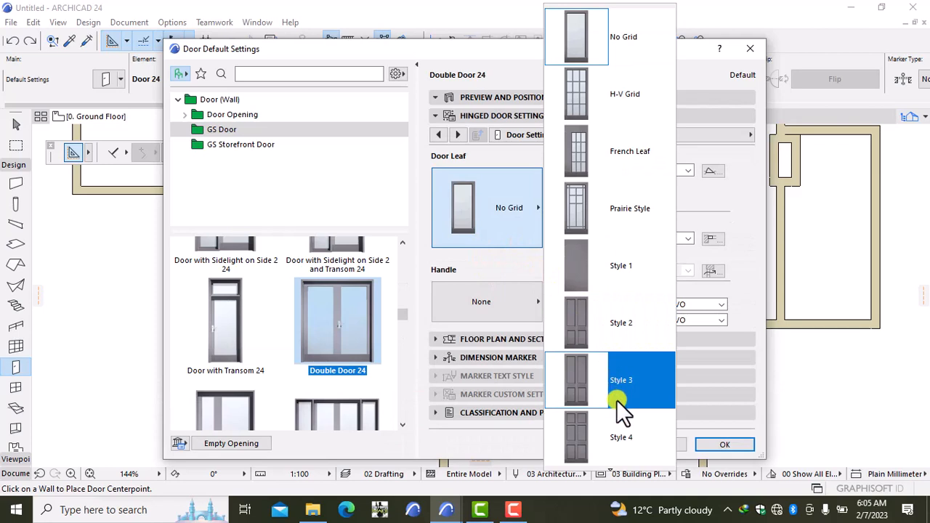
Give the double door a Style 43 leaf and Handle 6.
{"action": "key", "text": "Down"}
{"action": "key", "text": "Down"}
{"action": "key", "text": "Down"}
{"action": "key", "text": "Down"}
{"action": "key", "text": "Down"}
{"action": "key", "text": "Down"}
{"action": "key", "text": "Down"}
{"action": "key", "text": "Down"}
{"action": "key", "text": "Down"}
{"action": "key", "text": "Down"}
{"action": "key", "text": "Down"}
{"action": "key", "text": "Down"}
{"action": "key", "text": "Down"}
{"action": "key", "text": "Down"}
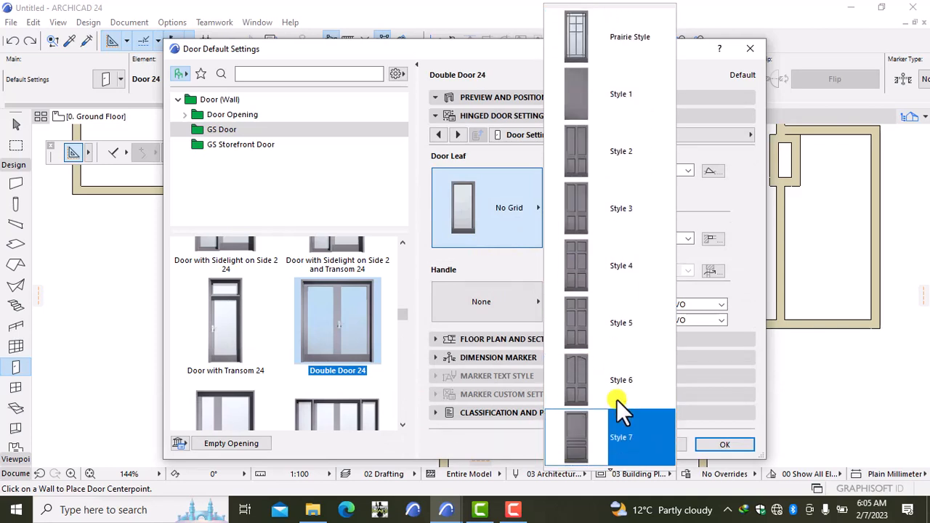
{"action": "key", "text": "Down"}
{"action": "key", "text": "Down"}
{"action": "key", "text": "Down"}
{"action": "key", "text": "Down"}
{"action": "key", "text": "Down"}
{"action": "key", "text": "Down"}
{"action": "key", "text": "Down"}
{"action": "key", "text": "Down"}
{"action": "key", "text": "Down"}
{"action": "key", "text": "Down"}
{"action": "key", "text": "Down"}
{"action": "key", "text": "Down"}
{"action": "key", "text": "Down"}
{"action": "key", "text": "Down"}
{"action": "key", "text": "Down"}
{"action": "key", "text": "Down"}
{"action": "key", "text": "Down"}
{"action": "key", "text": "Down"}
{"action": "key", "text": "Down"}
{"action": "key", "text": "Down"}
{"action": "key", "text": "Down"}
{"action": "key", "text": "Down"}
{"action": "key", "text": "Down"}
{"action": "key", "text": "Down"}
{"action": "key", "text": "Down"}
{"action": "key", "text": "Down"}
{"action": "key", "text": "Down"}
{"action": "key", "text": "Down"}
{"action": "key", "text": "Down"}
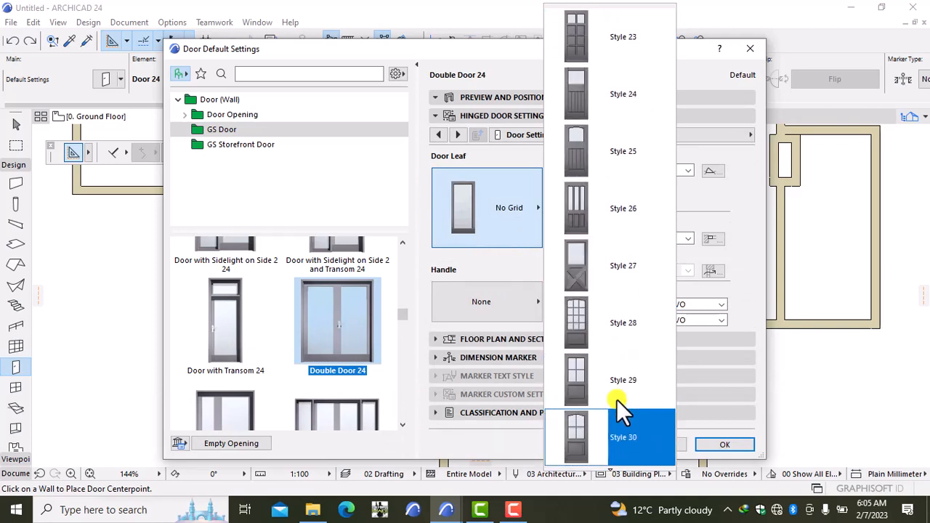
{"action": "key", "text": "Down"}
{"action": "key", "text": "Down"}
{"action": "key", "text": "Down"}
{"action": "key", "text": "Down"}
{"action": "key", "text": "Down"}
{"action": "key", "text": "Down"}
{"action": "key", "text": "Down"}
{"action": "key", "text": "Down"}
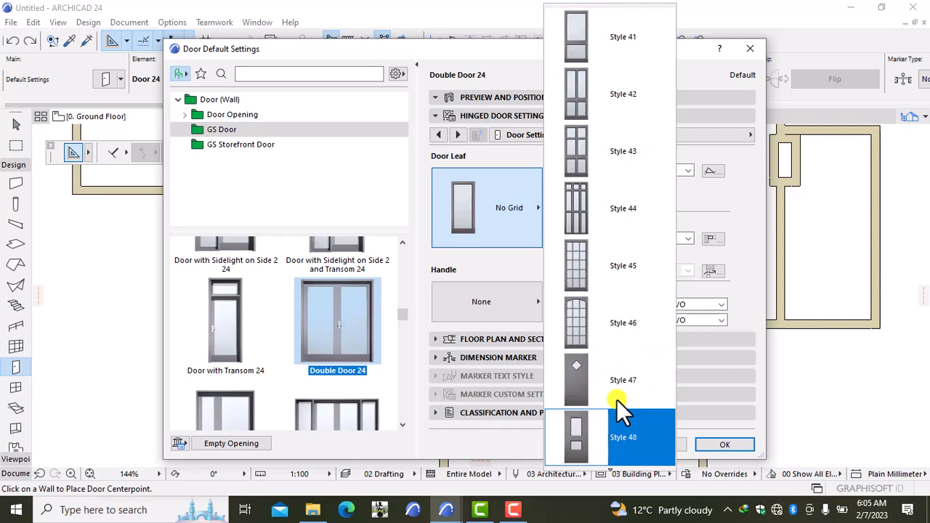
{"action": "key", "text": "Down"}
{"action": "key", "text": "Down"}
{"action": "key", "text": "Down"}
{"action": "key", "text": "Down"}
{"action": "key", "text": "Down"}
{"action": "key", "text": "Down"}
{"action": "key", "text": "Down"}
{"action": "key", "text": "Down"}
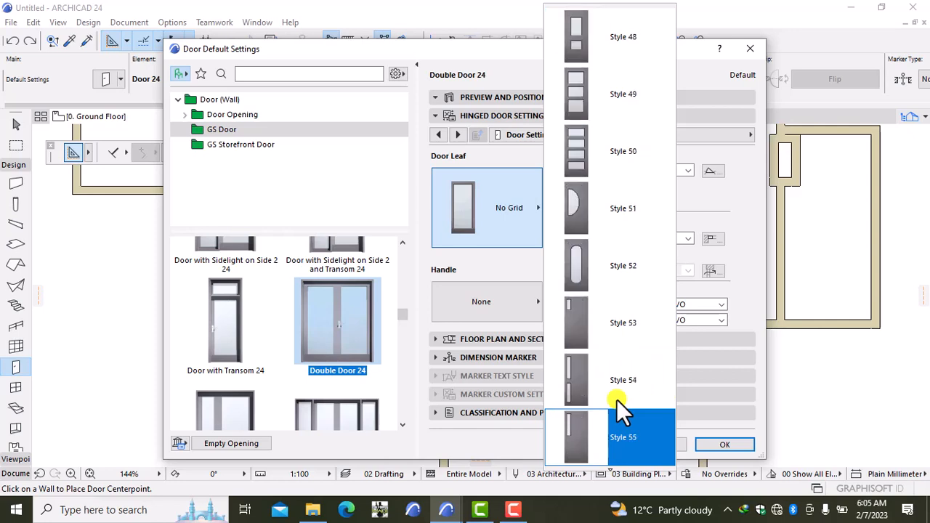
{"action": "key", "text": "Up"}
{"action": "key", "text": "Up"}
{"action": "key", "text": "Up"}
{"action": "key", "text": "Up"}
{"action": "key", "text": "Up"}
{"action": "key", "text": "Up"}
{"action": "key", "text": "Up"}
{"action": "key", "text": "Up"}
{"action": "key", "text": "Up"}
{"action": "key", "text": "Up"}
{"action": "key", "text": "Up"}
{"action": "key", "text": "Up"}
{"action": "key", "text": "Up"}
{"action": "key", "text": "Up"}
{"action": "key", "text": "Up"}
{"action": "key", "text": "Up"}
{"action": "key", "text": "Up"}
{"action": "key", "text": "Up"}
{"action": "key", "text": "Up"}
{"action": "key", "text": "Up"}
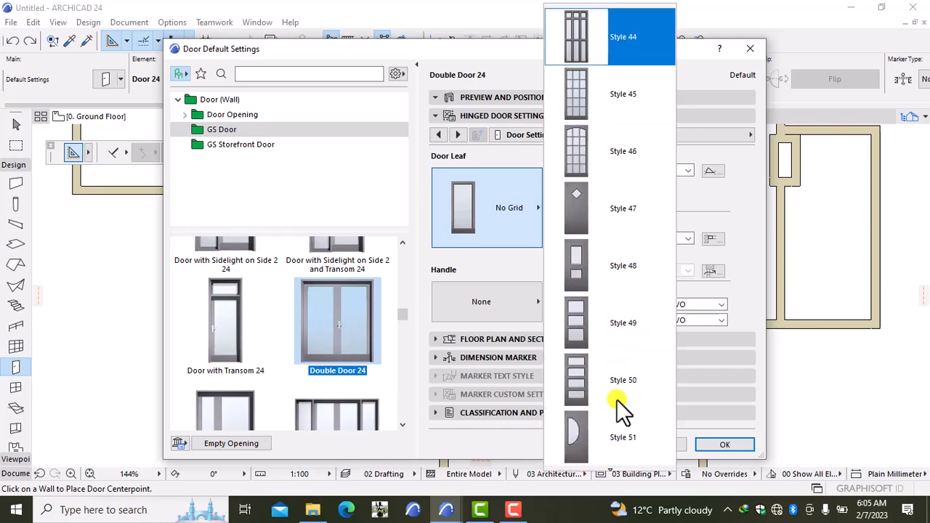
{"action": "key", "text": "Down"}
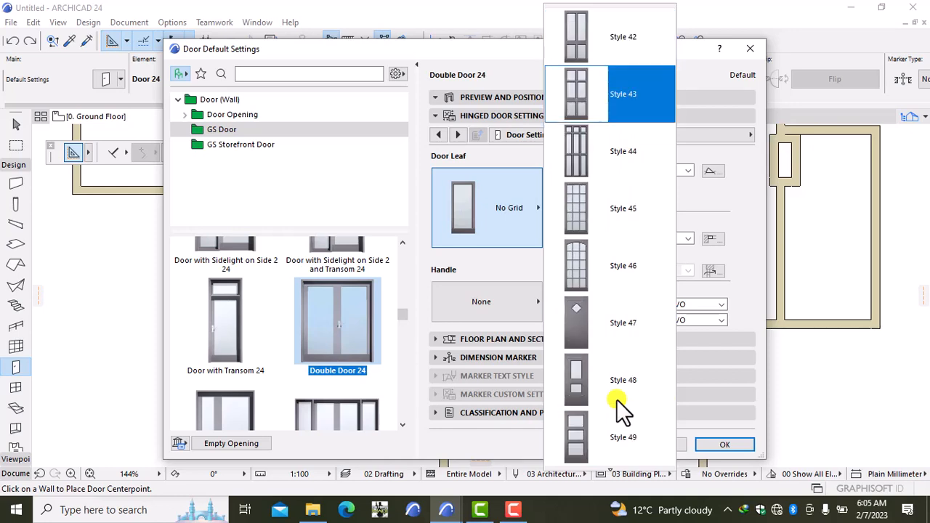
{"action": "left_click", "coordinate": [620, 77]}
{"action": "left_click", "coordinate": [510, 302]}
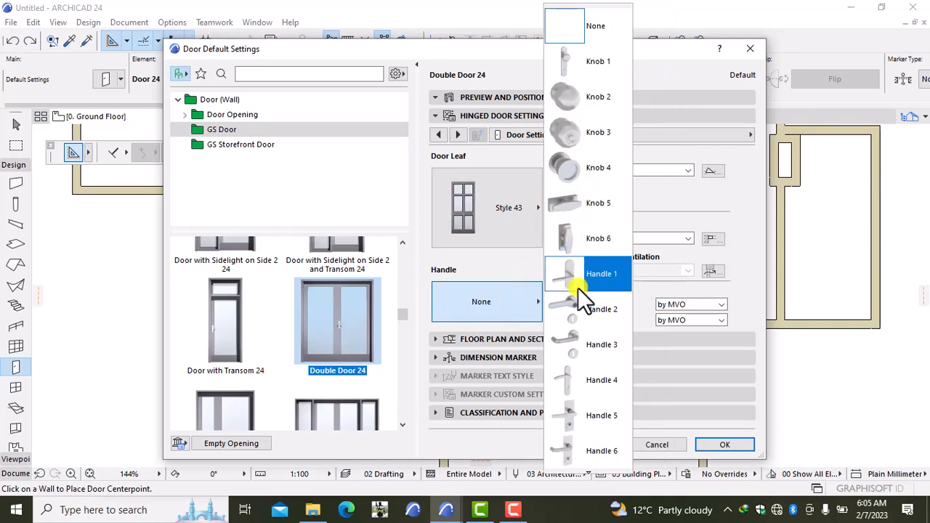
{"action": "left_click", "coordinate": [587, 444]}
Override the model view options to switch off the door's 3D opening line.
{"action": "left_click", "coordinate": [590, 136]}
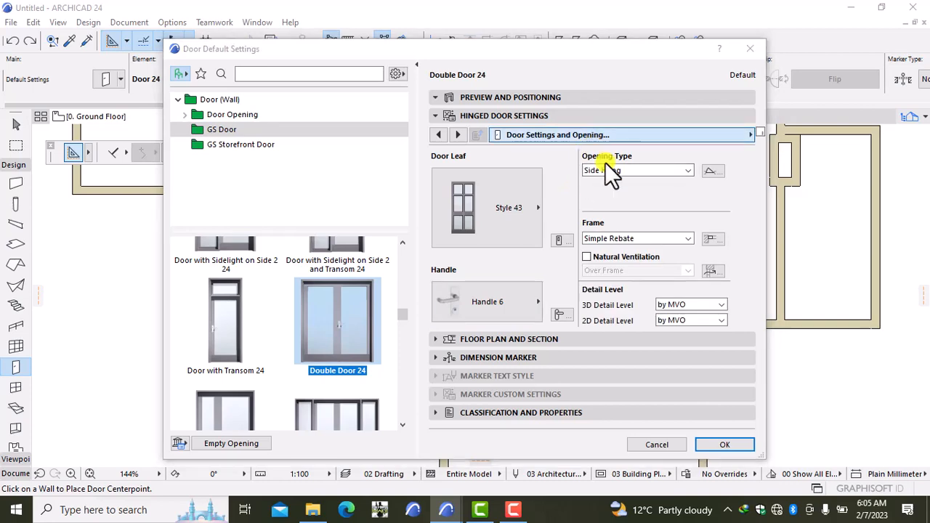
{"action": "left_click", "coordinate": [806, 225]}
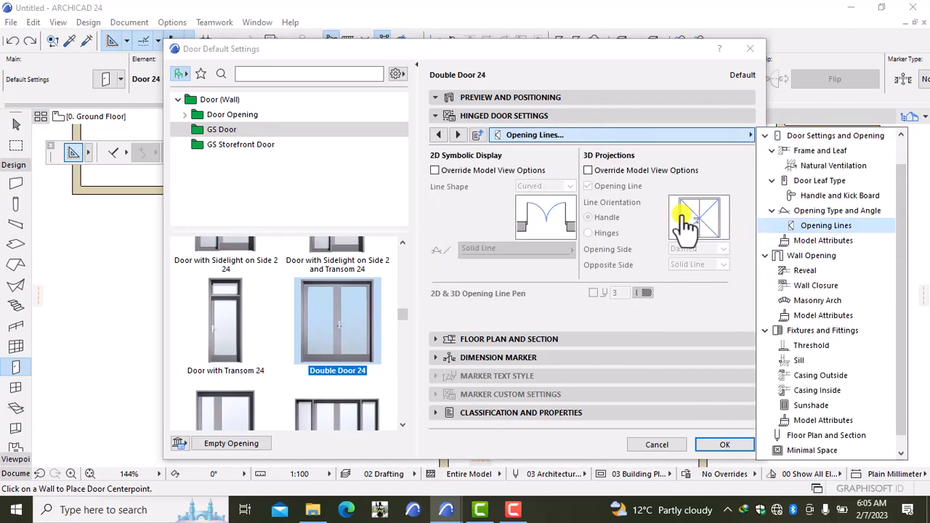
{"action": "left_click", "coordinate": [588, 170]}
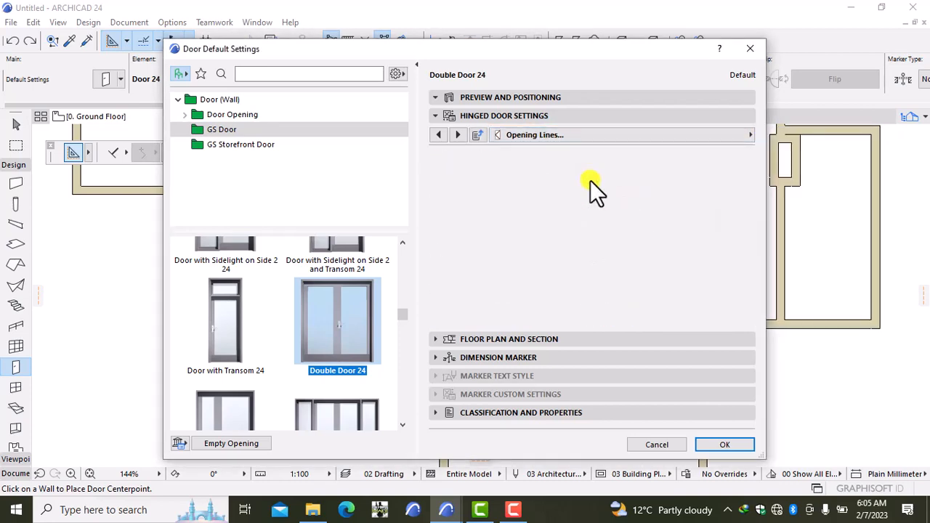
{"action": "left_click", "coordinate": [588, 186]}
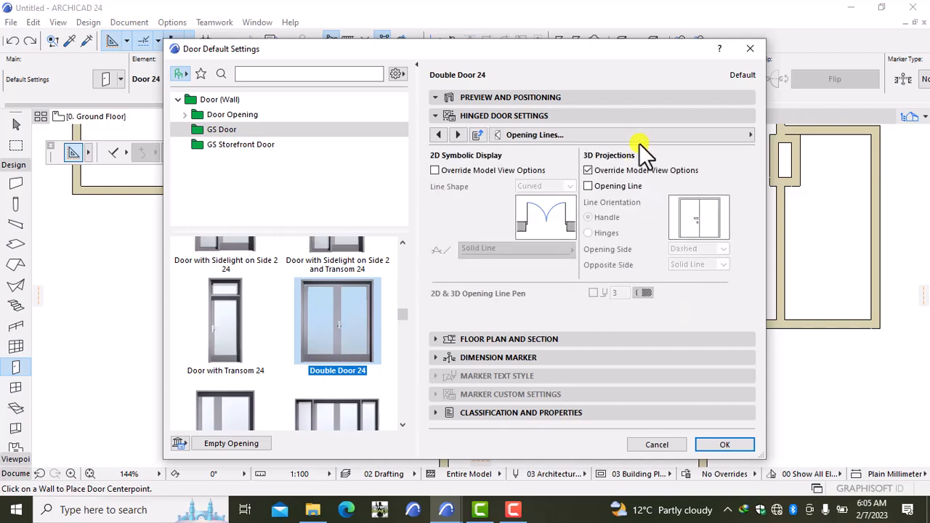
{"action": "left_click", "coordinate": [640, 138]}
{"action": "left_click", "coordinate": [814, 225]}
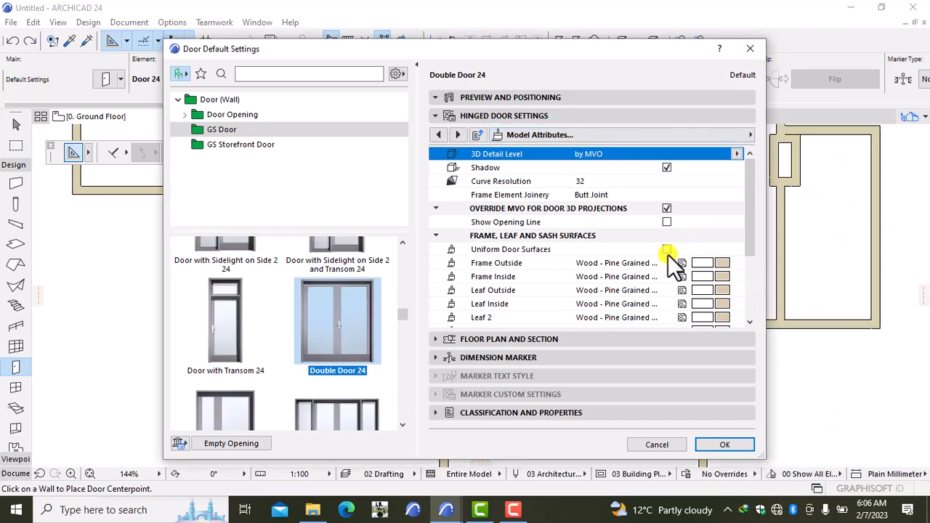
Make all door surfaces uniform in Paint - Ivory Black.
{"action": "left_click", "coordinate": [668, 254]}
{"action": "left_click", "coordinate": [719, 263]}
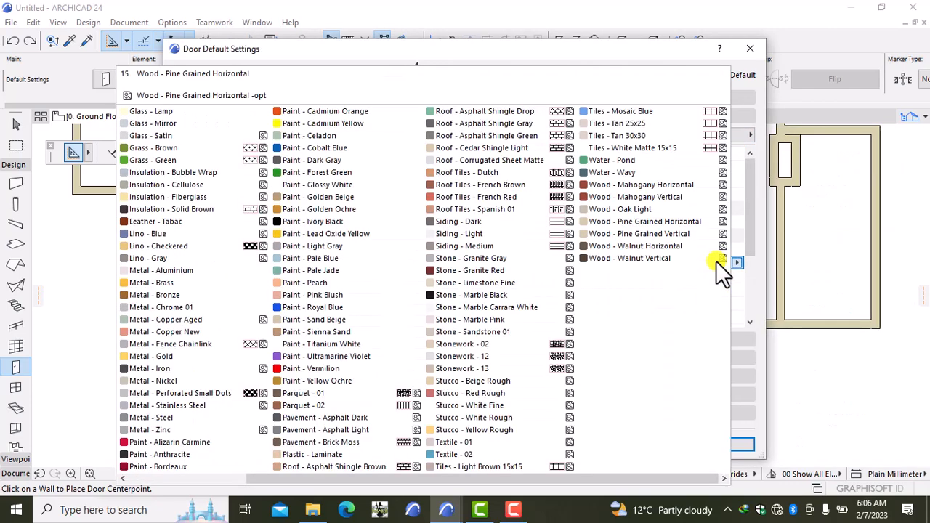
{"action": "left_click", "coordinate": [361, 216]}
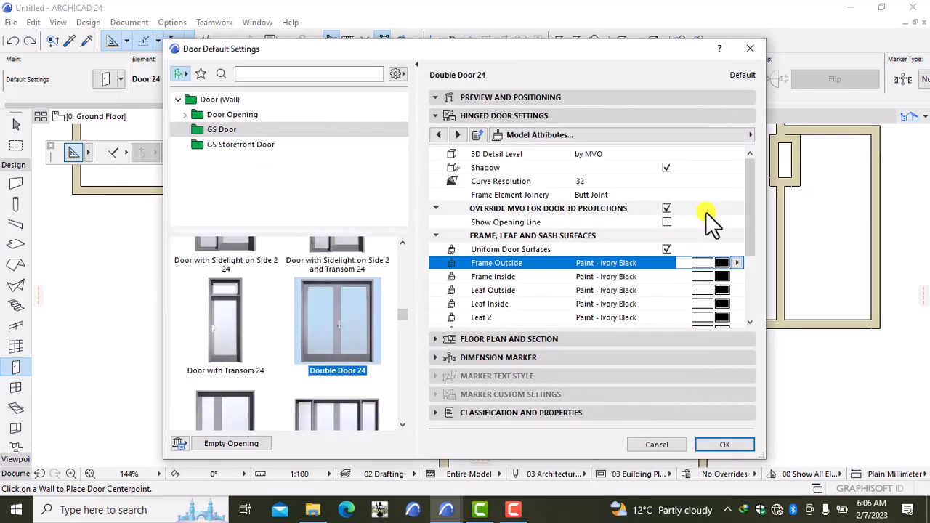
Allow per-side outside casing widths and set the casing widths to 100.
{"action": "left_click", "coordinate": [692, 137]}
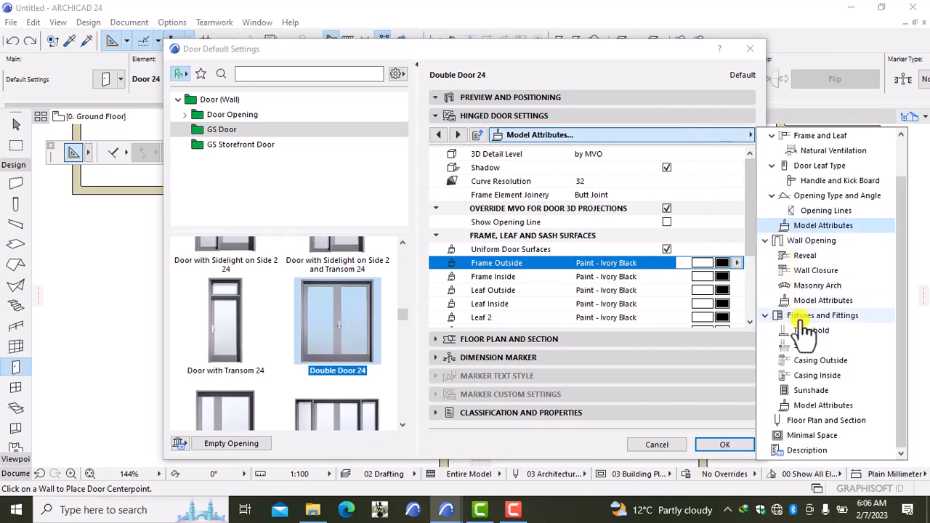
{"action": "left_click", "coordinate": [819, 361]}
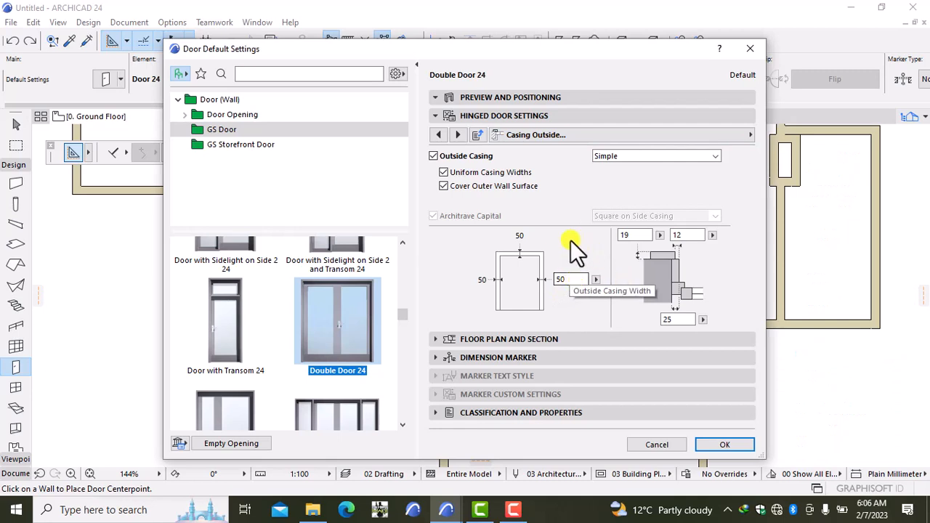
{"action": "left_click", "coordinate": [442, 175]}
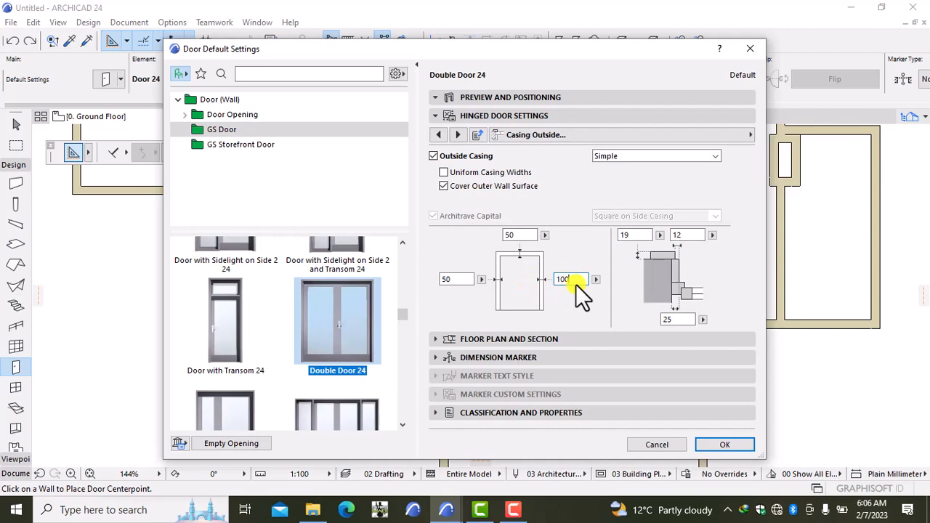
{"action": "left_click", "coordinate": [460, 279]}
Set the outside casing material to Paint - Glossy White and confirm the door defaults.
{"action": "left_click", "coordinate": [586, 134]}
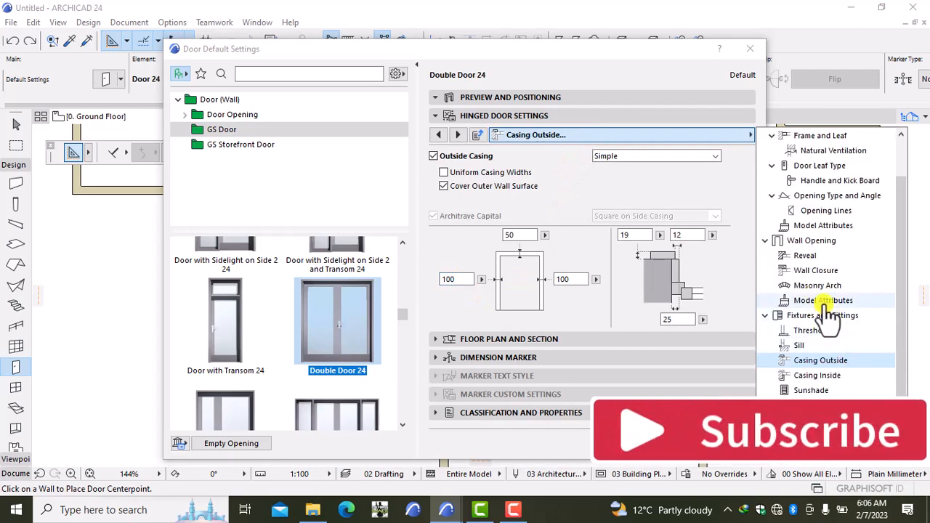
{"action": "left_click", "coordinate": [828, 406]}
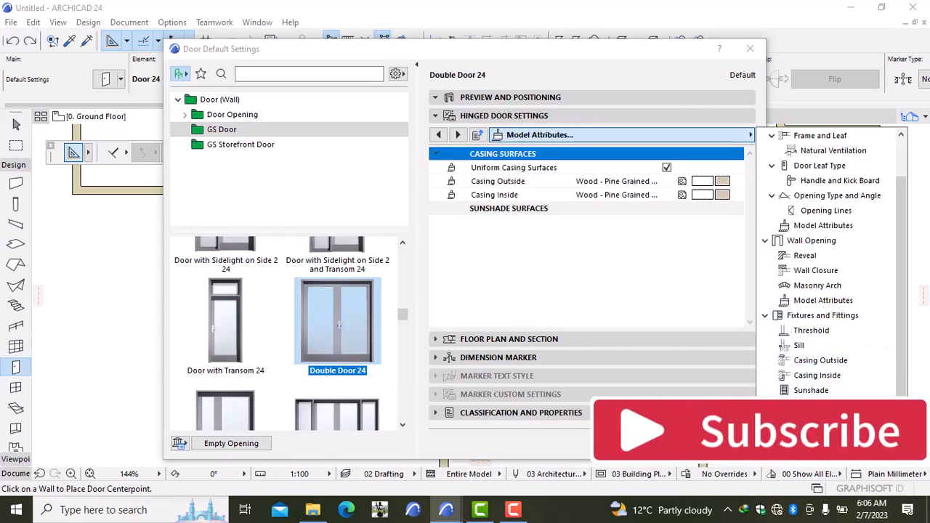
{"action": "left_click", "coordinate": [721, 181]}
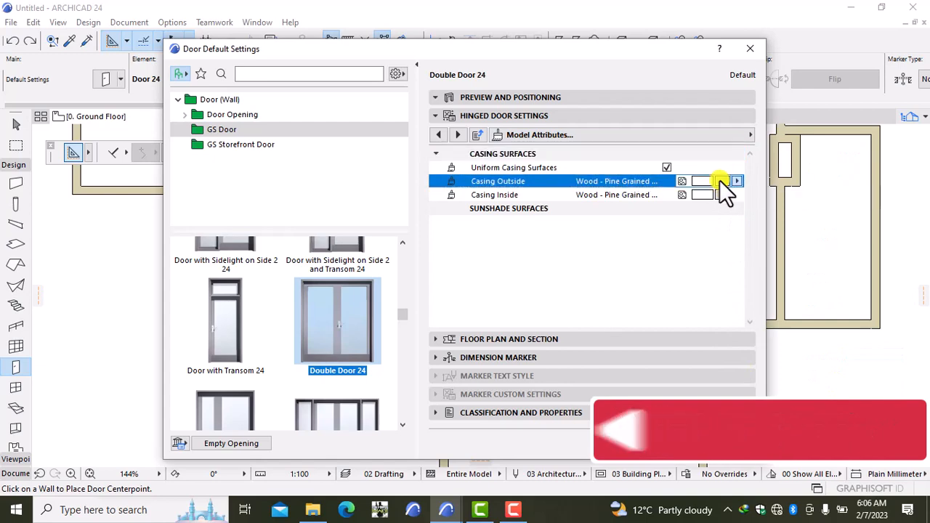
{"action": "left_click", "coordinate": [367, 187]}
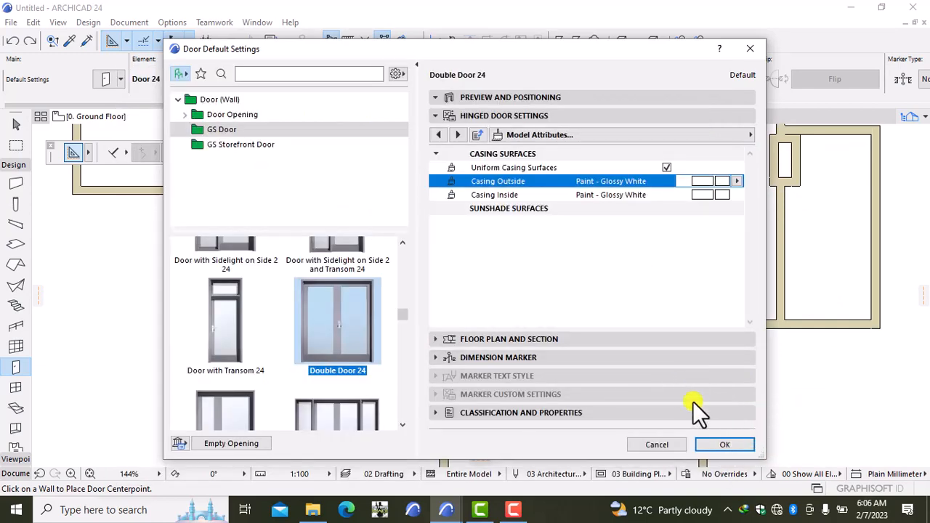
{"action": "left_click", "coordinate": [724, 444]}
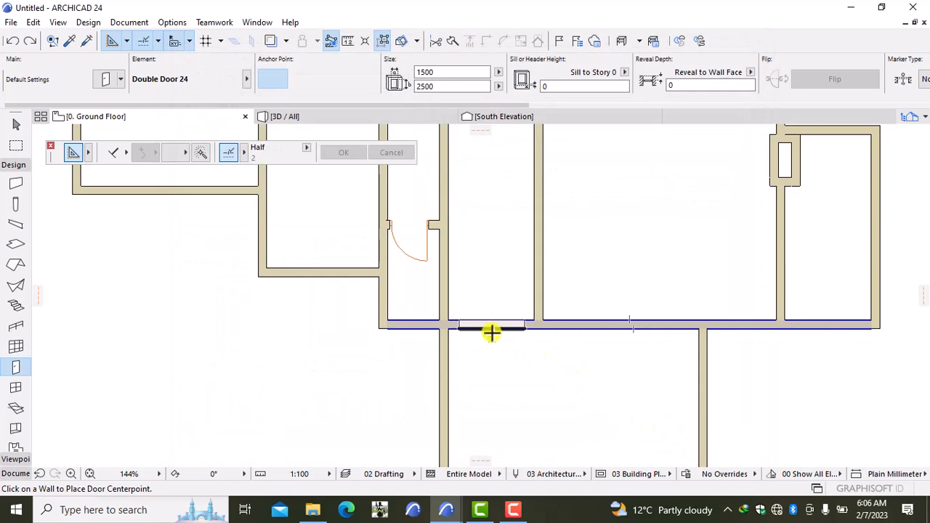
Place the Double Door 24 in the lower horizontal wall with both leaves swinging downward.
{"action": "left_click", "coordinate": [491, 332]}
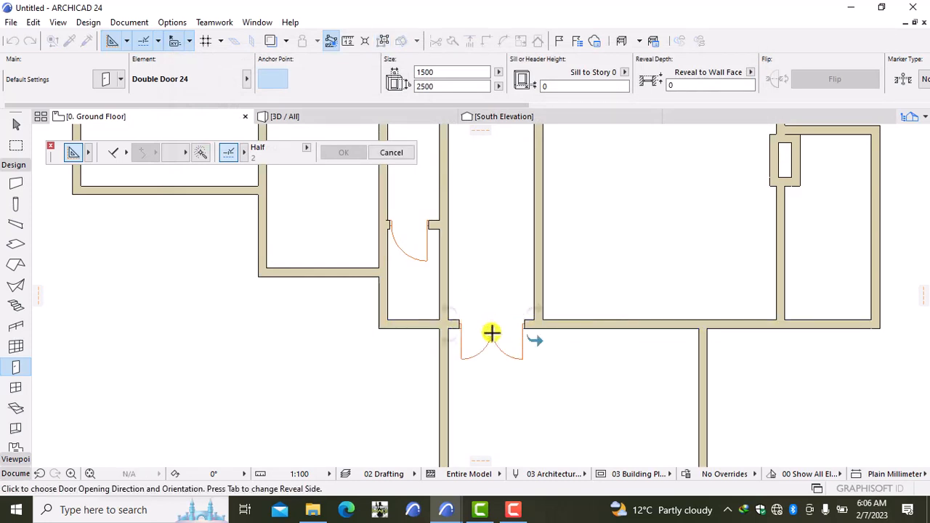
{"action": "left_click", "coordinate": [545, 368]}
{"action": "scroll", "coordinate": [558, 345], "scroll_direction": "down", "scroll_amount": 2}
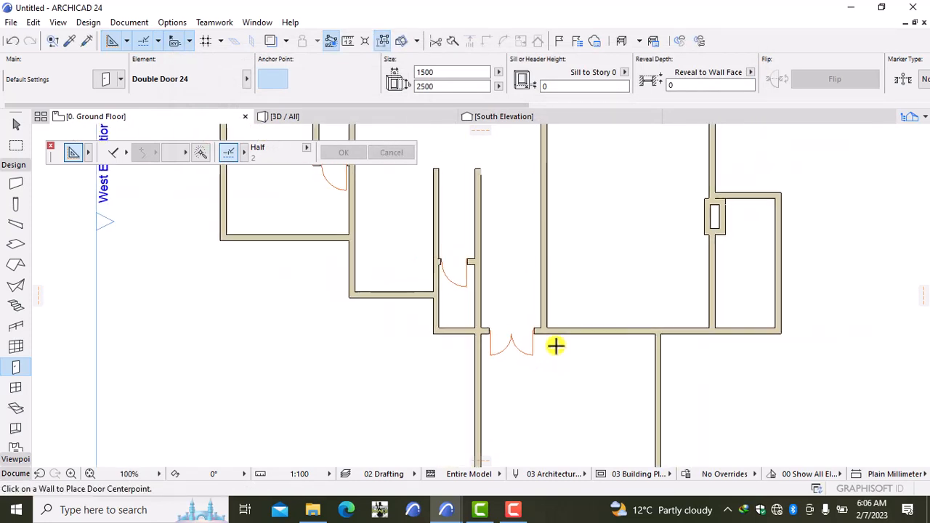
{"action": "middle_click_drag", "start_coordinate": [556, 347], "coordinate": [489, 356]}
{"action": "scroll", "coordinate": [488, 356], "scroll_direction": "up", "scroll_amount": 1}
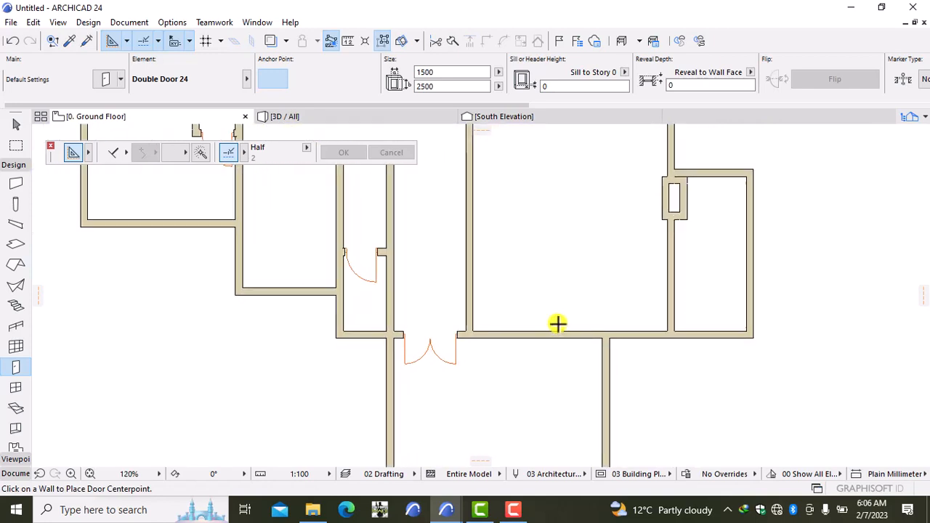
Switch the default door back to the single Door 24 from the library.
{"action": "double_click", "coordinate": [8, 370]}
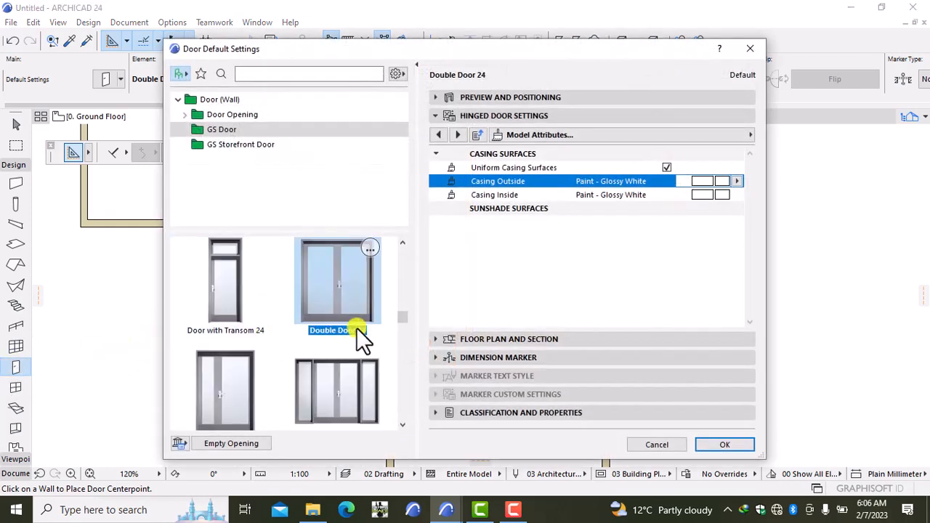
{"action": "scroll", "coordinate": [399, 318], "scroll_direction": "down", "scroll_amount": 6}
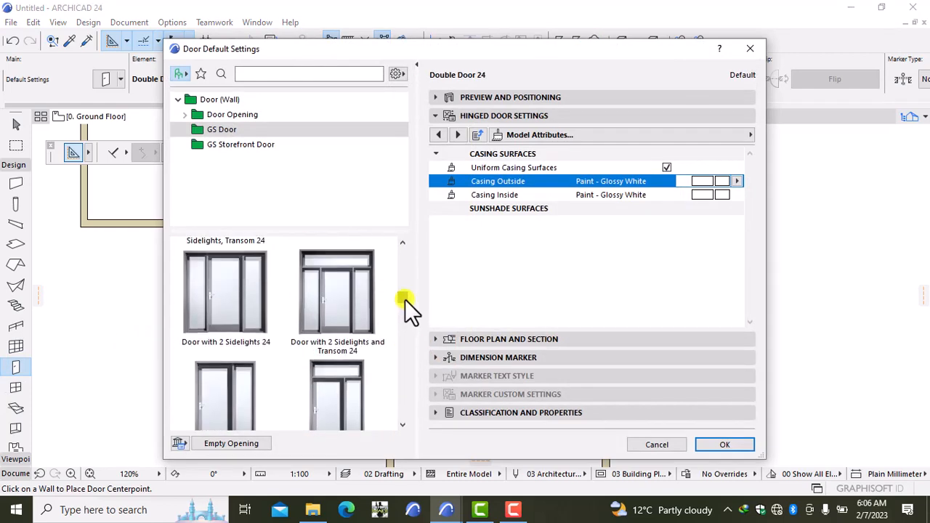
{"action": "scroll", "coordinate": [407, 289], "scroll_direction": "down", "scroll_amount": 3}
{"action": "scroll", "coordinate": [408, 300], "scroll_direction": "up", "scroll_amount": 2}
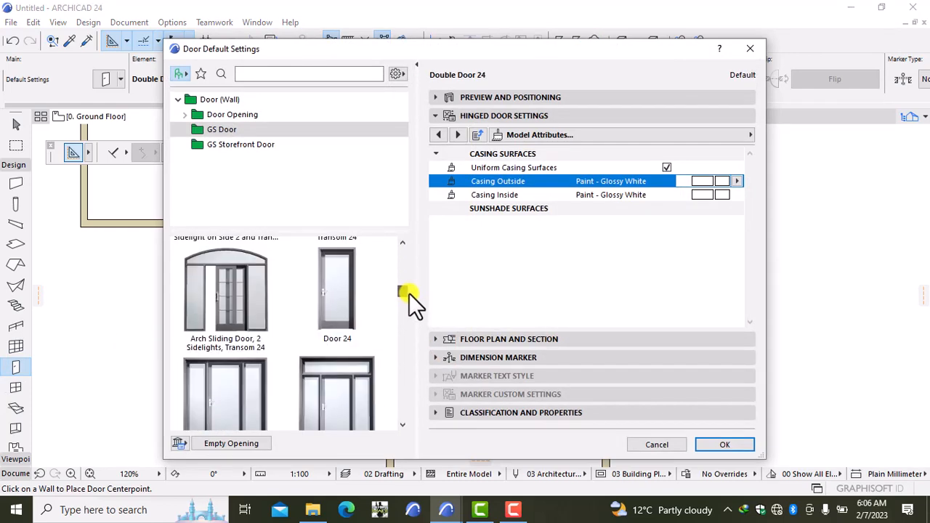
{"action": "left_click", "coordinate": [356, 299]}
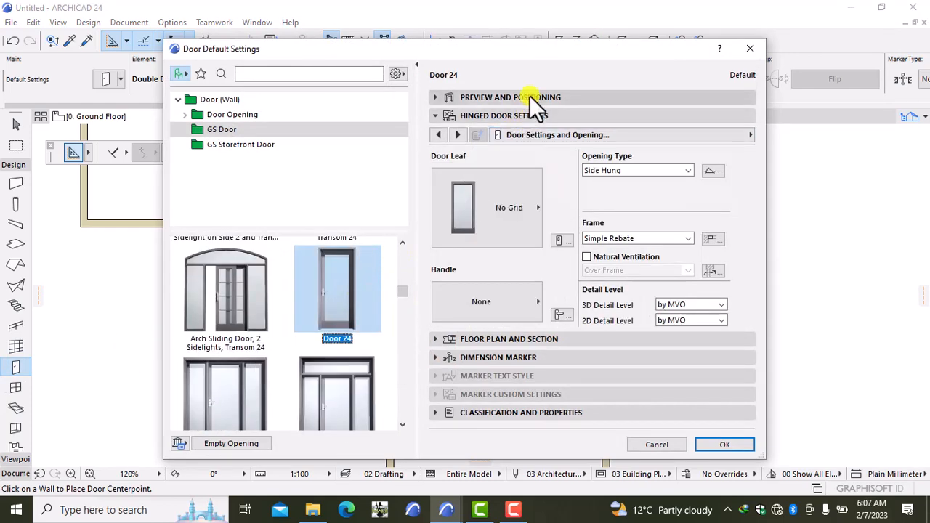
Give Door 24 a Style 43 leaf and Handle 6.
{"action": "left_click", "coordinate": [498, 183]}
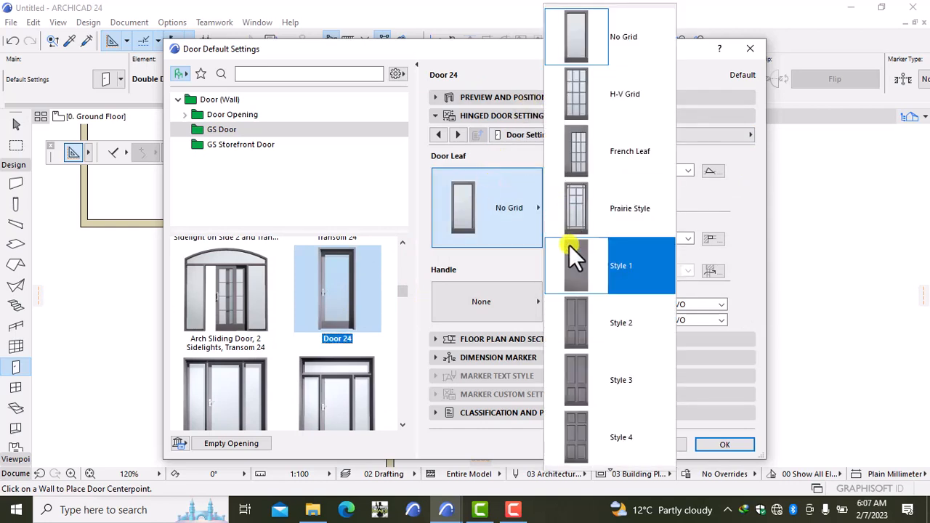
{"action": "key", "text": "Down"}
{"action": "key", "text": "Down"}
{"action": "key", "text": "Down"}
{"action": "key", "text": "Down"}
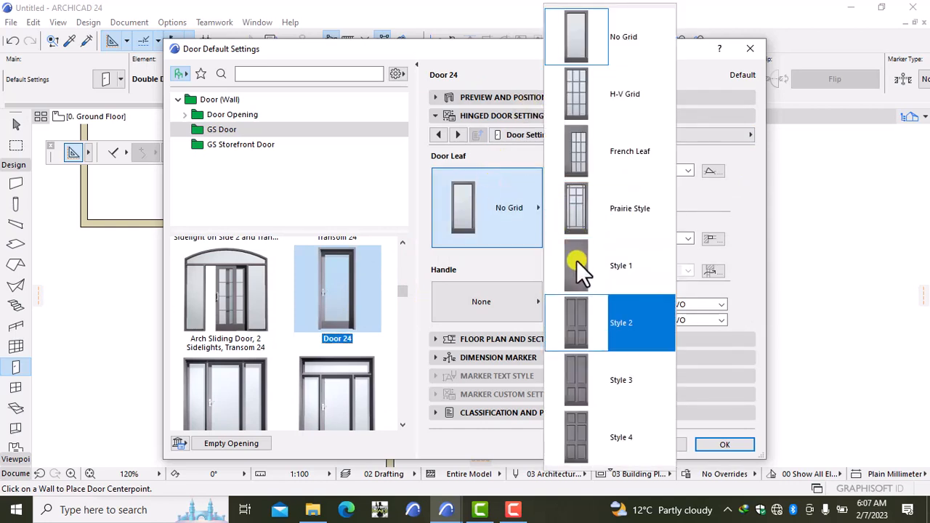
{"action": "key", "text": "Down"}
{"action": "key", "text": "Down"}
{"action": "key", "text": "Down"}
{"action": "key", "text": "Down"}
{"action": "key", "text": "Down"}
{"action": "key", "text": "Down"}
{"action": "key", "text": "Down"}
{"action": "key", "text": "Down"}
{"action": "key", "text": "Down"}
{"action": "key", "text": "Down"}
{"action": "key", "text": "Down"}
{"action": "key", "text": "Down"}
{"action": "key", "text": "Down"}
{"action": "key", "text": "Down"}
{"action": "key", "text": "Down"}
{"action": "key", "text": "Down"}
{"action": "key", "text": "Down"}
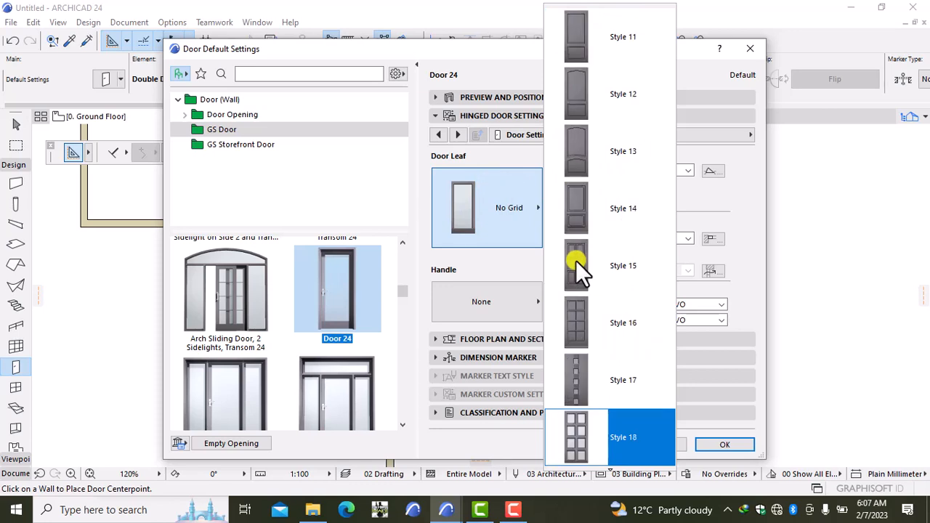
{"action": "key", "text": "Down"}
{"action": "key", "text": "Down"}
{"action": "key", "text": "Down"}
{"action": "key", "text": "Down"}
{"action": "key", "text": "Down"}
{"action": "key", "text": "Down"}
{"action": "key", "text": "Down"}
{"action": "key", "text": "Down"}
{"action": "key", "text": "Down"}
{"action": "key", "text": "Down"}
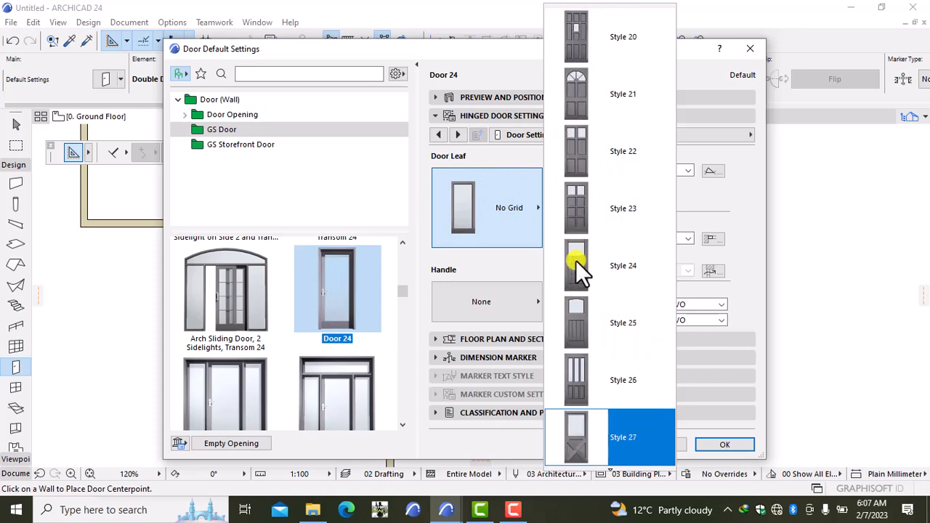
{"action": "key", "text": "Down"}
{"action": "key", "text": "Down"}
{"action": "key", "text": "Down"}
{"action": "key", "text": "Down"}
{"action": "key", "text": "Down"}
{"action": "key", "text": "Down"}
{"action": "key", "text": "Down"}
{"action": "key", "text": "Down"}
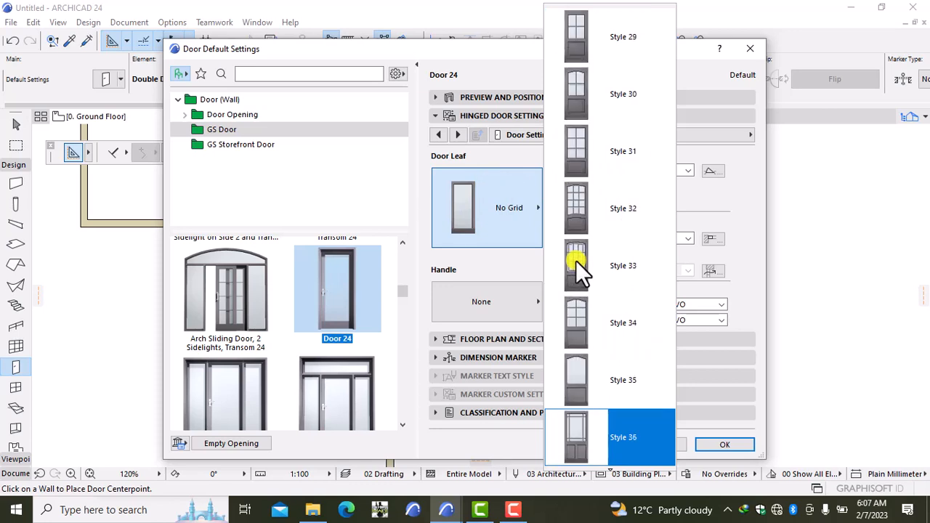
{"action": "key", "text": "Down"}
{"action": "key", "text": "Down"}
{"action": "key", "text": "Down"}
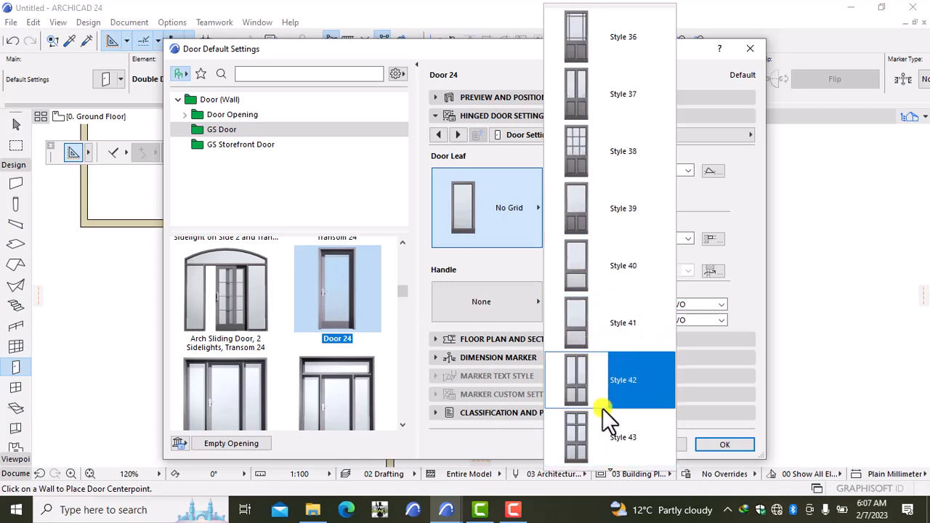
{"action": "left_click", "coordinate": [625, 429]}
{"action": "left_click", "coordinate": [535, 310]}
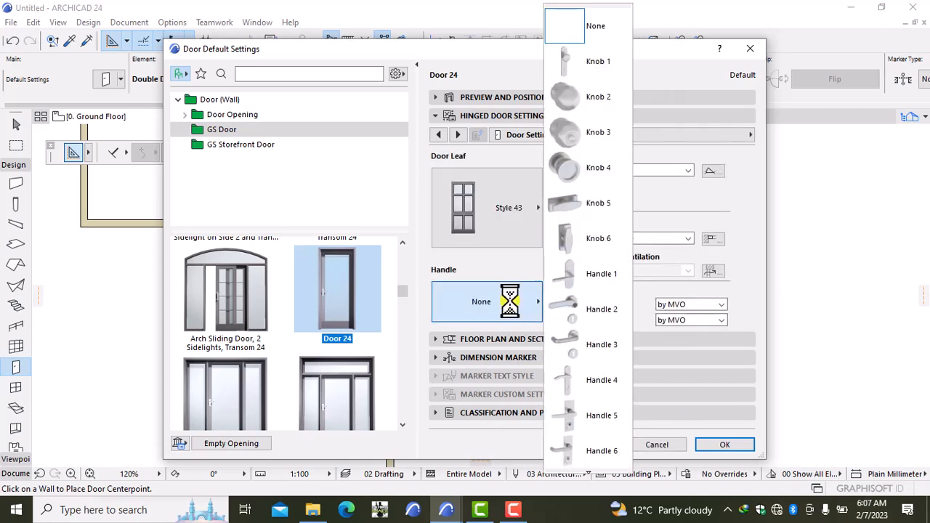
{"action": "left_click", "coordinate": [597, 445]}
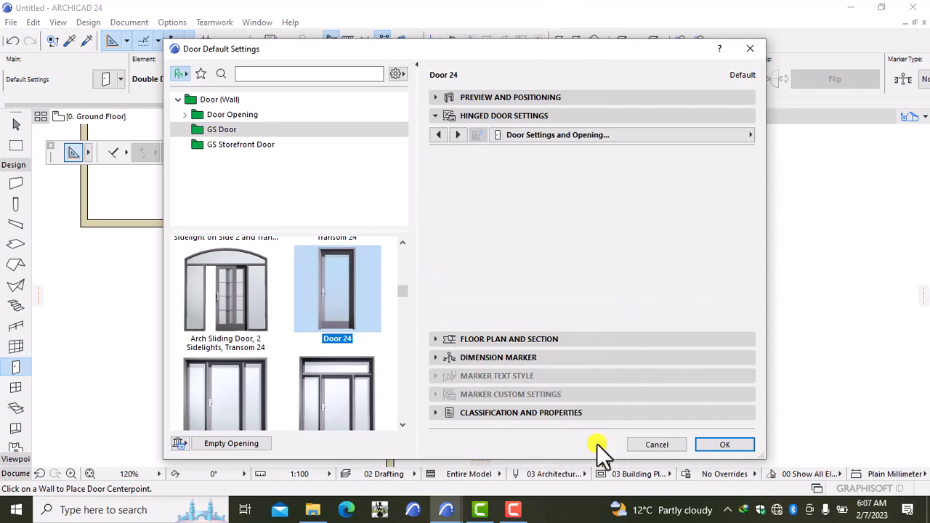
{"action": "left_click", "coordinate": [600, 131]}
Override the model view options so Door 24 hides its 3D opening line.
{"action": "left_click", "coordinate": [796, 225]}
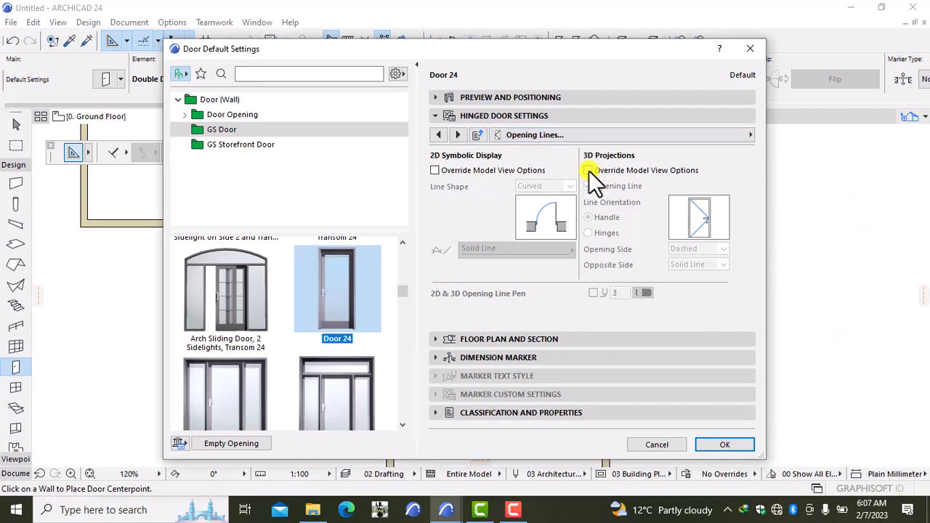
{"action": "left_click", "coordinate": [588, 171]}
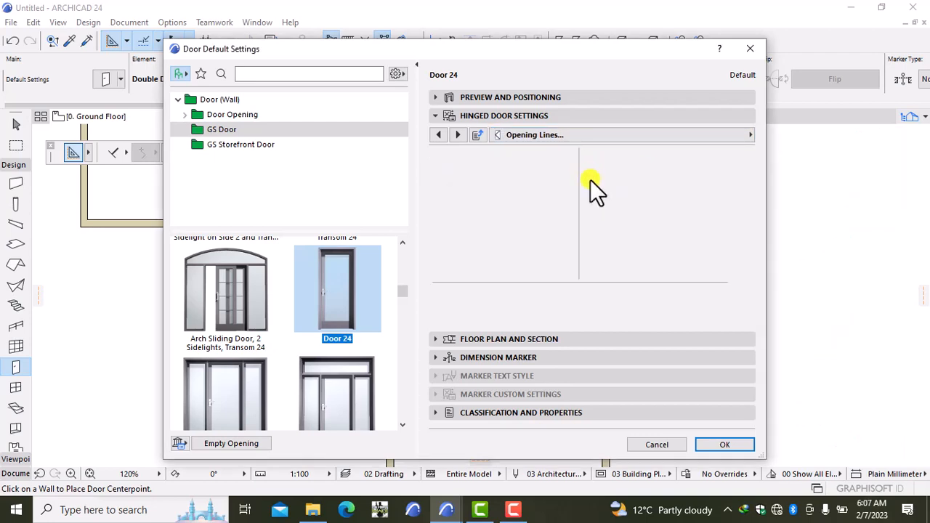
{"action": "left_click", "coordinate": [643, 135]}
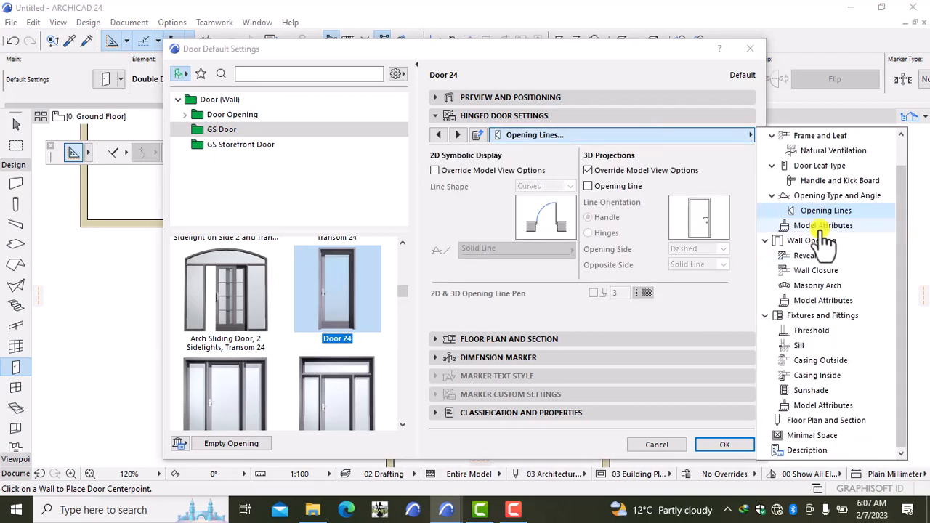
{"action": "left_click", "coordinate": [820, 227]}
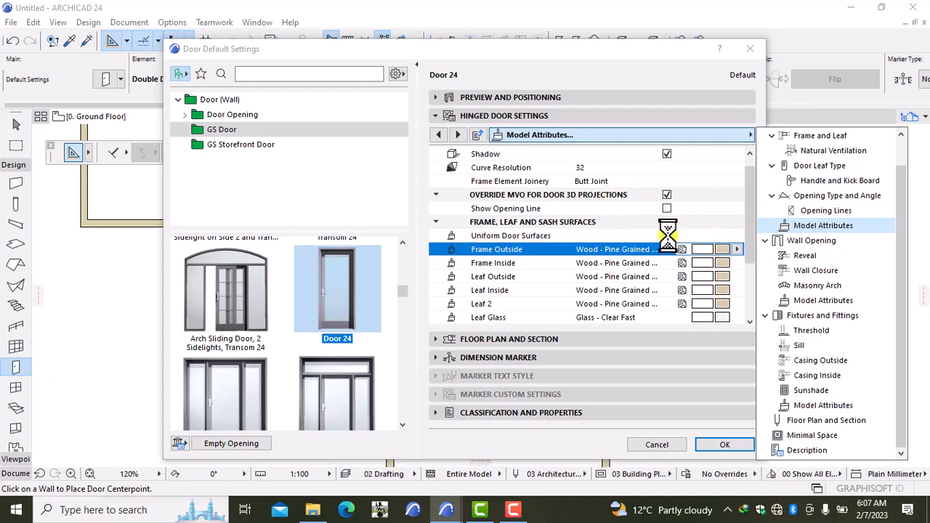
Make Door 24's frame and leaf surfaces uniform in Paint - Ivory Black.
{"action": "left_click", "coordinate": [668, 236]}
{"action": "left_click", "coordinate": [720, 249]}
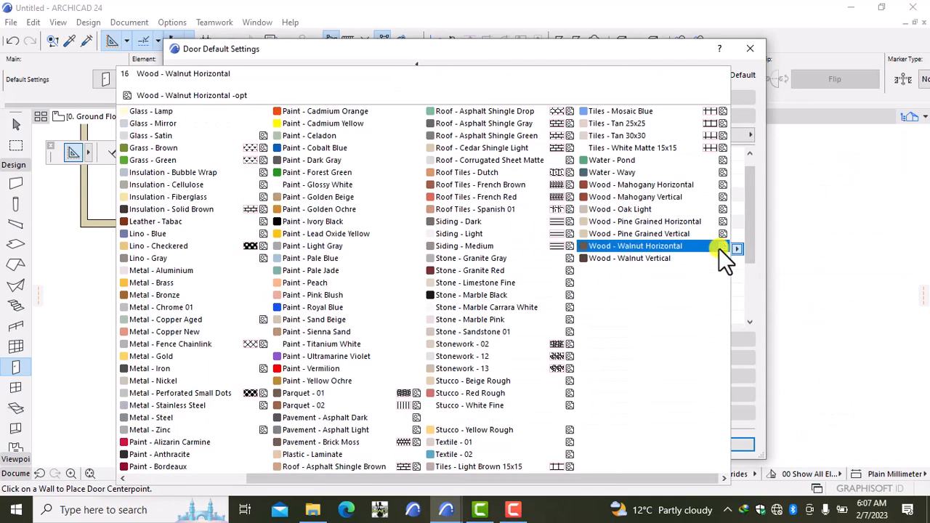
{"action": "left_click", "coordinate": [317, 222]}
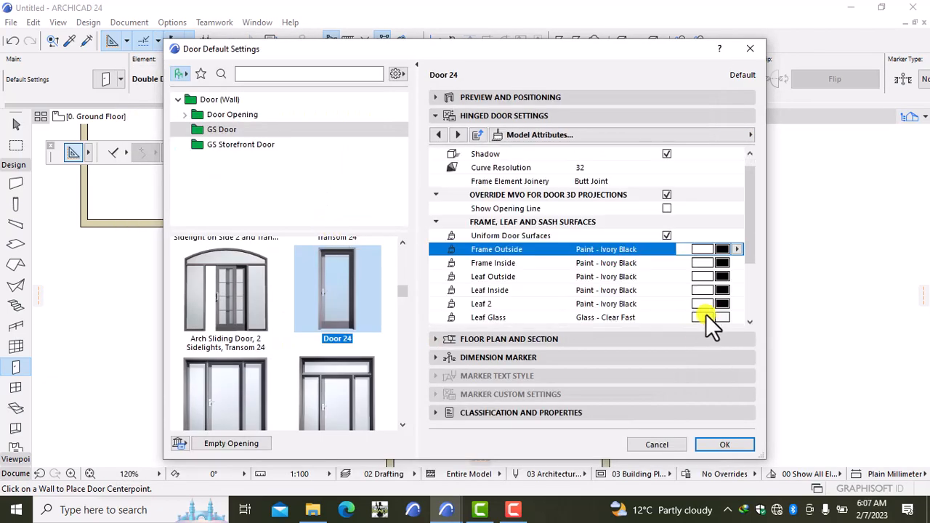
{"action": "left_click_drag", "start_coordinate": [752, 255], "coordinate": [750, 270]}
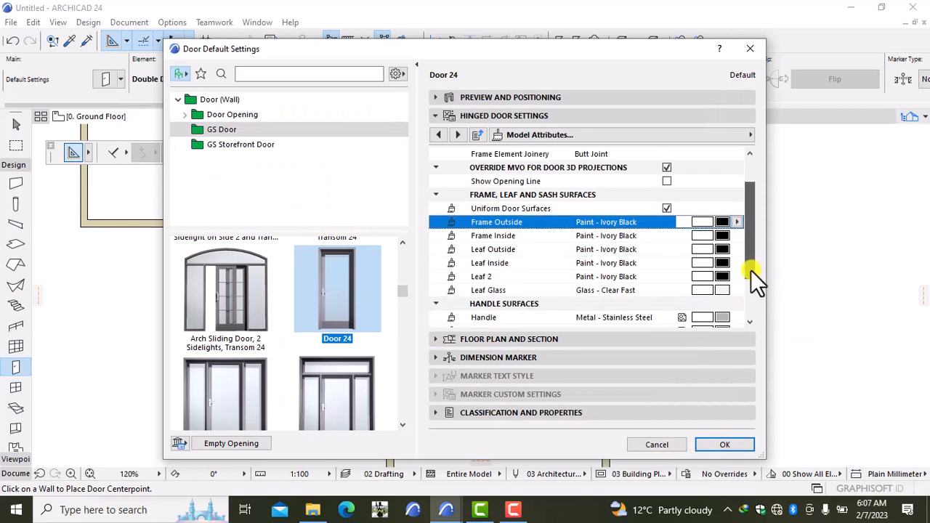
{"action": "left_click", "coordinate": [689, 129]}
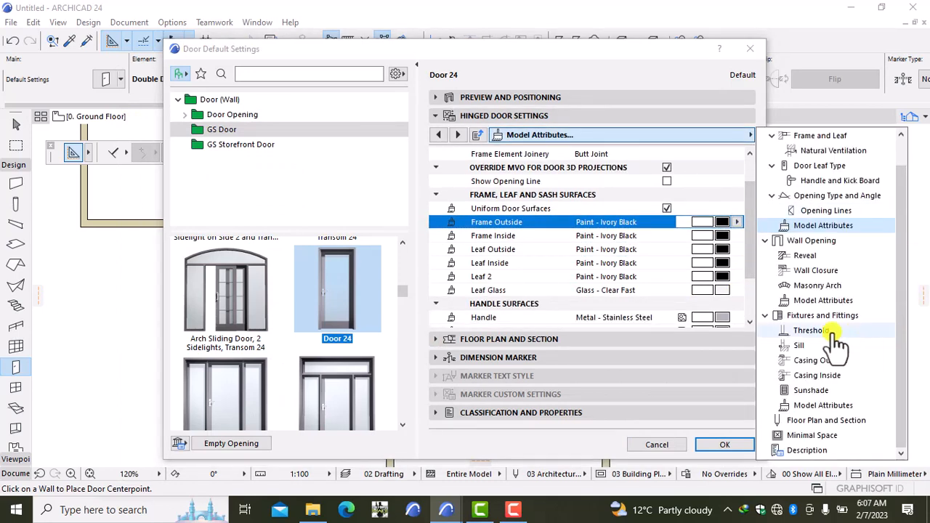
Turn off uniform outside casing widths and set the side casing widths to 100.
{"action": "left_click", "coordinate": [804, 362]}
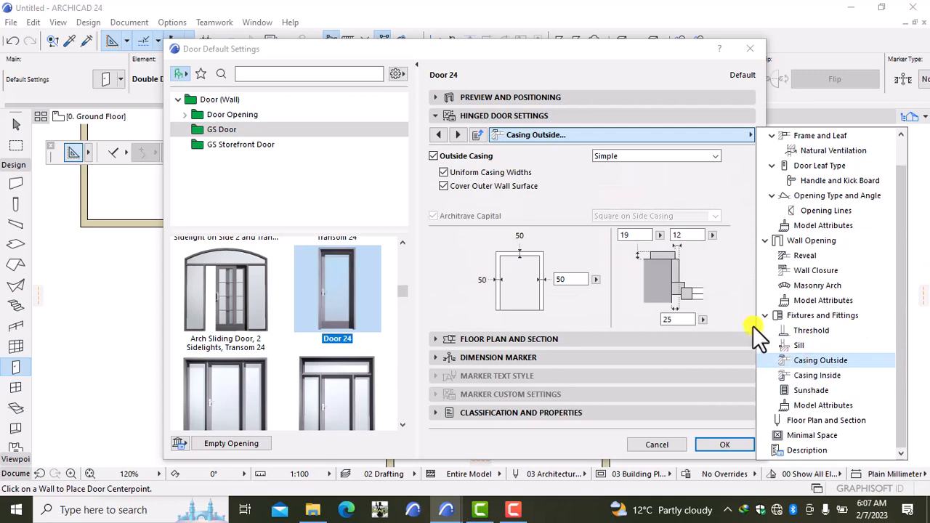
{"action": "left_click", "coordinate": [444, 175]}
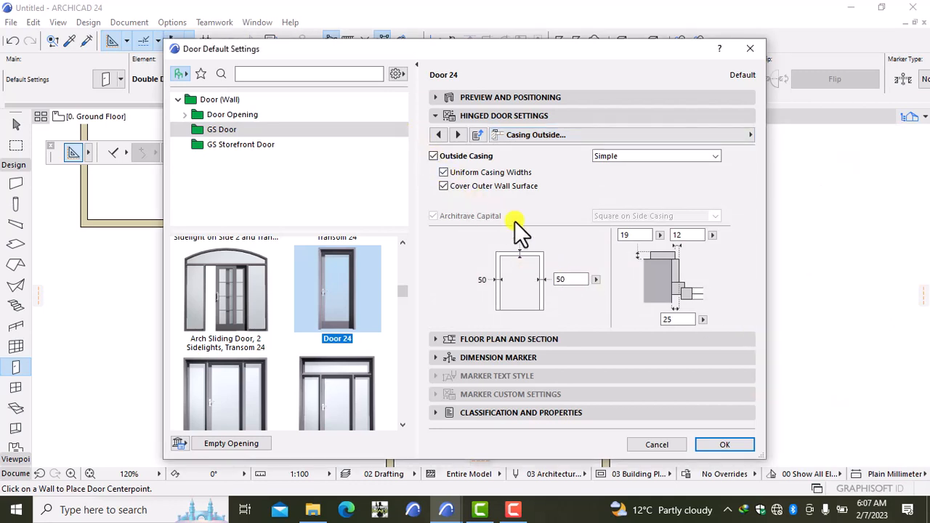
{"action": "left_click", "coordinate": [445, 172]}
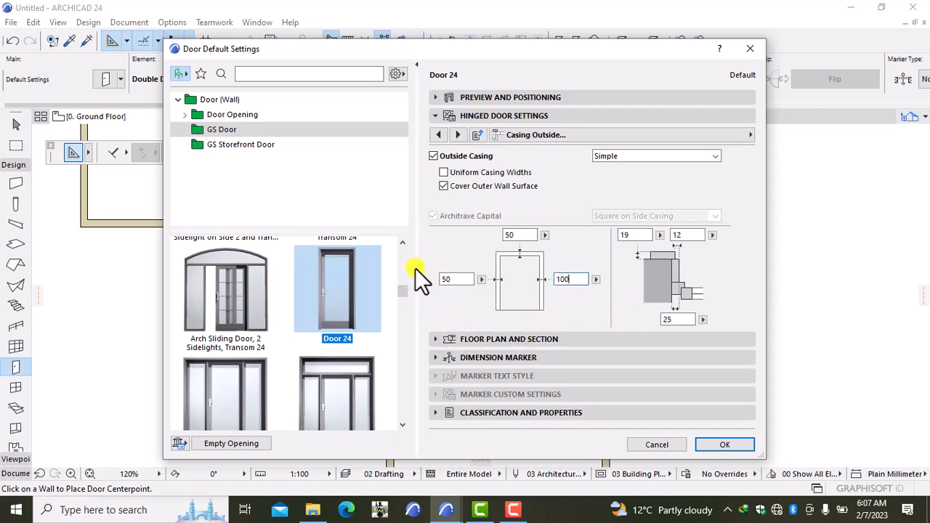
{"action": "left_click", "coordinate": [458, 280]}
{"action": "key", "text": "Return"}
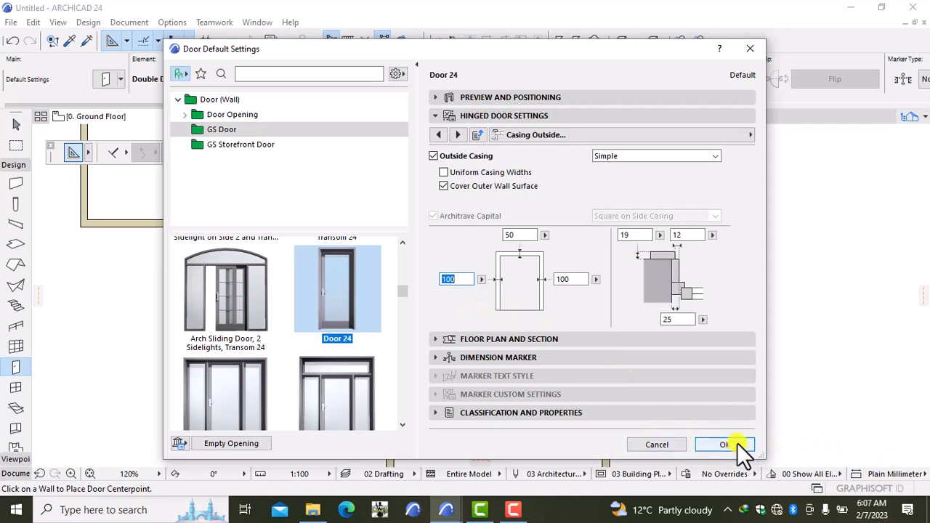
Make the outside casings Paint - Glossy White and confirm the door defaults.
{"action": "left_click", "coordinate": [642, 140]}
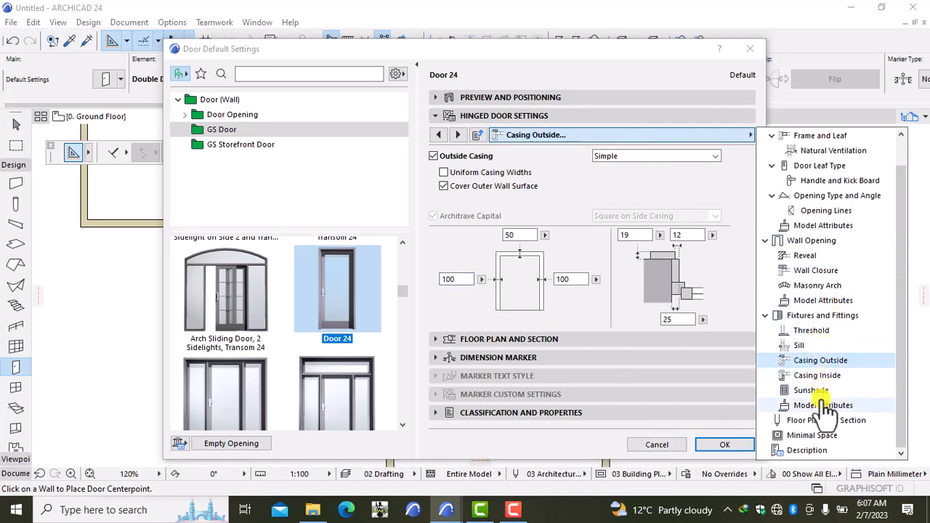
{"action": "left_click", "coordinate": [823, 405]}
{"action": "left_click", "coordinate": [721, 182]}
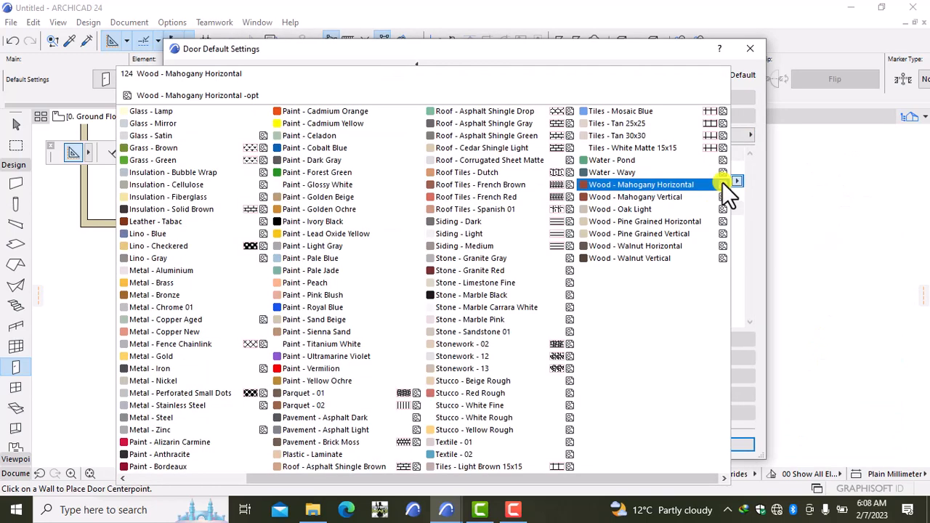
{"action": "left_click", "coordinate": [292, 183]}
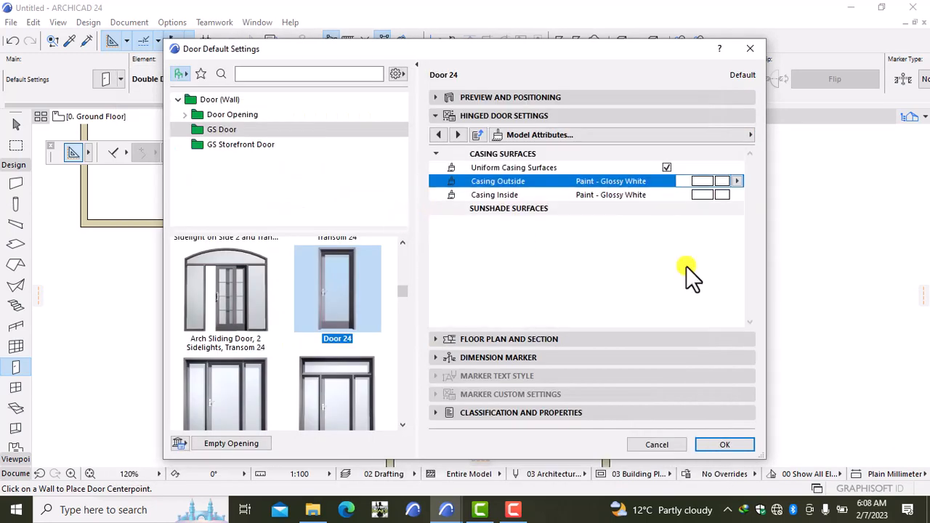
{"action": "left_click", "coordinate": [724, 444]}
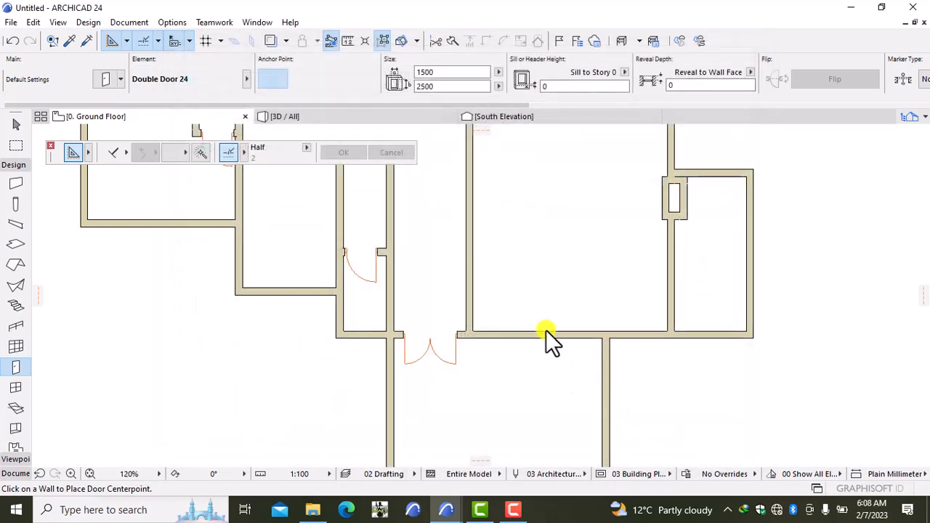
Place a Door 24 near the bottom of the right room's vertical wall, then switch to 3D.
{"action": "left_click", "coordinate": [674, 309]}
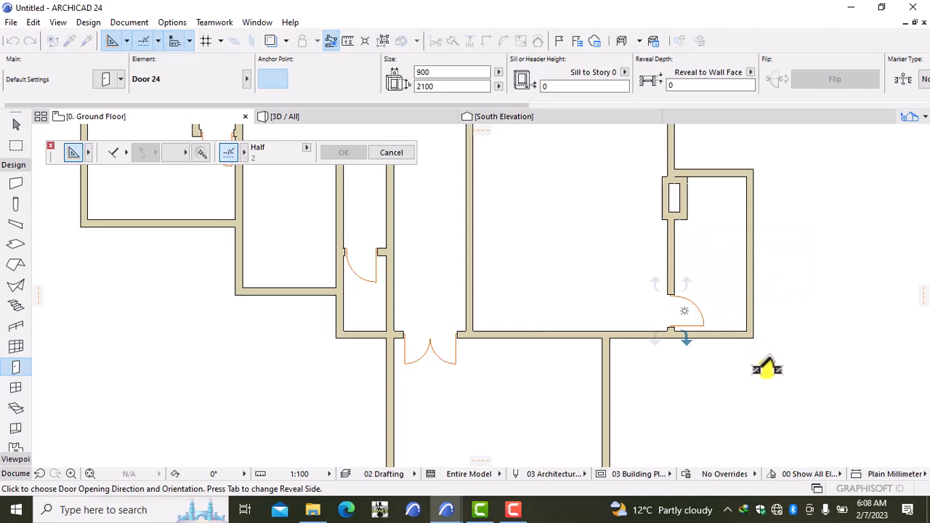
{"action": "left_click", "coordinate": [763, 367]}
{"action": "scroll", "coordinate": [625, 232], "scroll_direction": "down", "scroll_amount": 3}
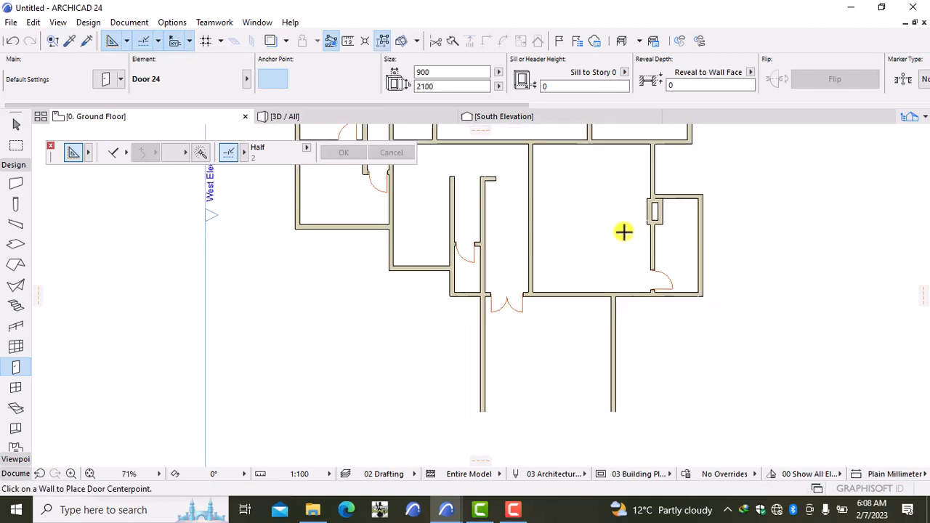
{"action": "scroll", "coordinate": [624, 240], "scroll_direction": "down", "scroll_amount": 1}
{"action": "middle_click_drag", "start_coordinate": [608, 224], "coordinate": [603, 256]}
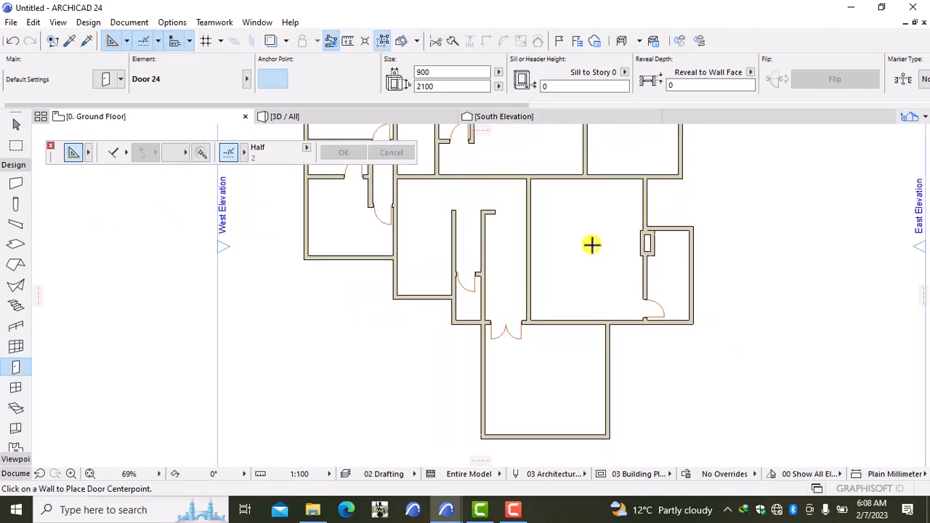
{"action": "left_click", "coordinate": [368, 116]}
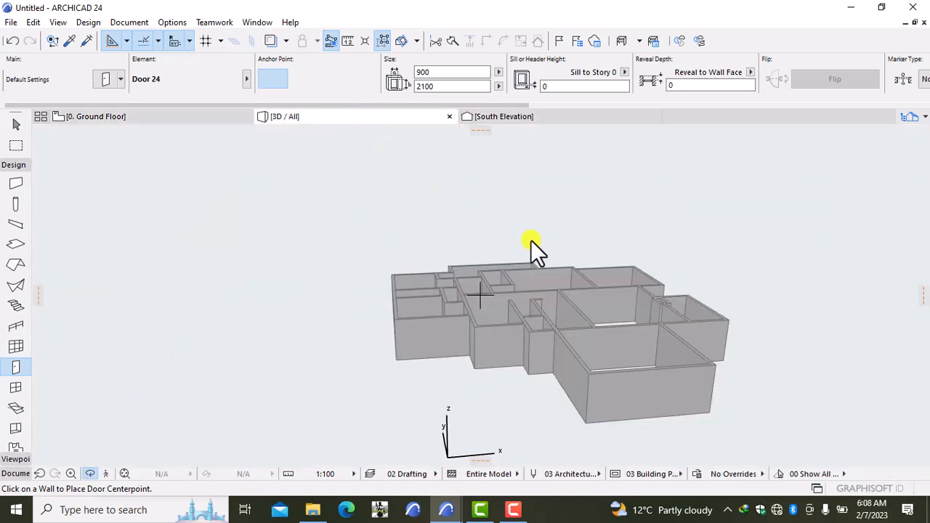
Orbit the 3D model to check every placed door, then return to the Ground Floor plan.
{"action": "left_click", "coordinate": [551, 282]}
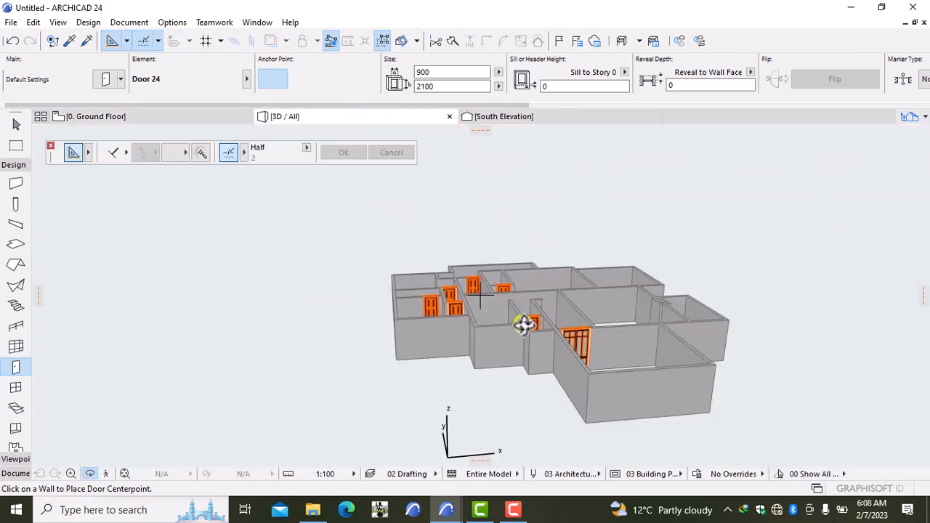
{"action": "right_click", "coordinate": [266, 280]}
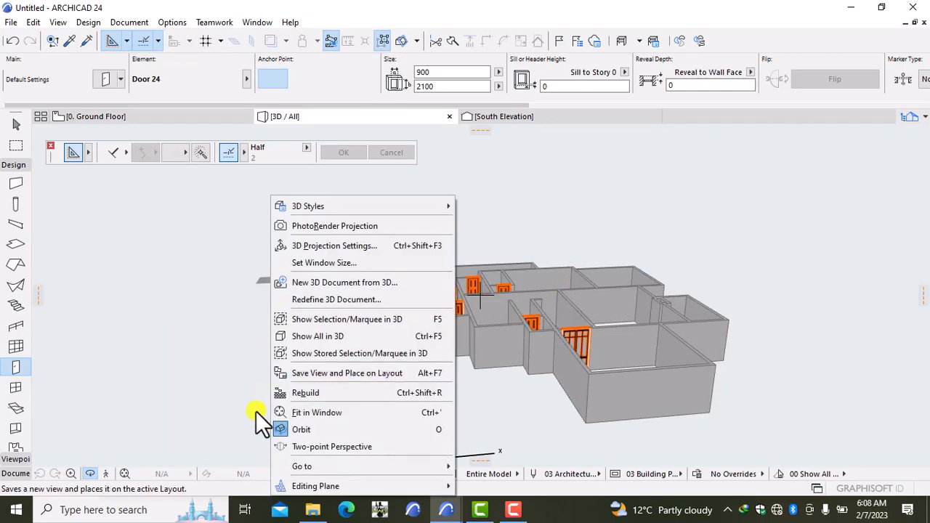
{"action": "left_click", "coordinate": [219, 388]}
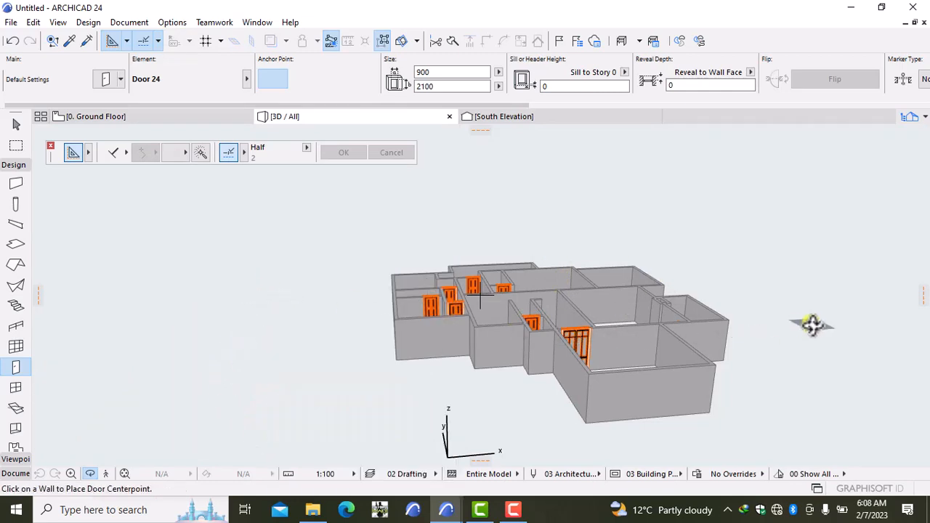
{"action": "middle_click_drag", "start_coordinate": [812, 325], "coordinate": [787, 327], "text": "shift"}
{"action": "middle_click_drag", "start_coordinate": [431, 313], "coordinate": [678, 355], "text": "shift"}
{"action": "middle_click_drag", "start_coordinate": [245, 266], "coordinate": [301, 247], "text": "shift"}
{"action": "middle_click_drag", "start_coordinate": [821, 372], "coordinate": [281, 250], "text": "shift"}
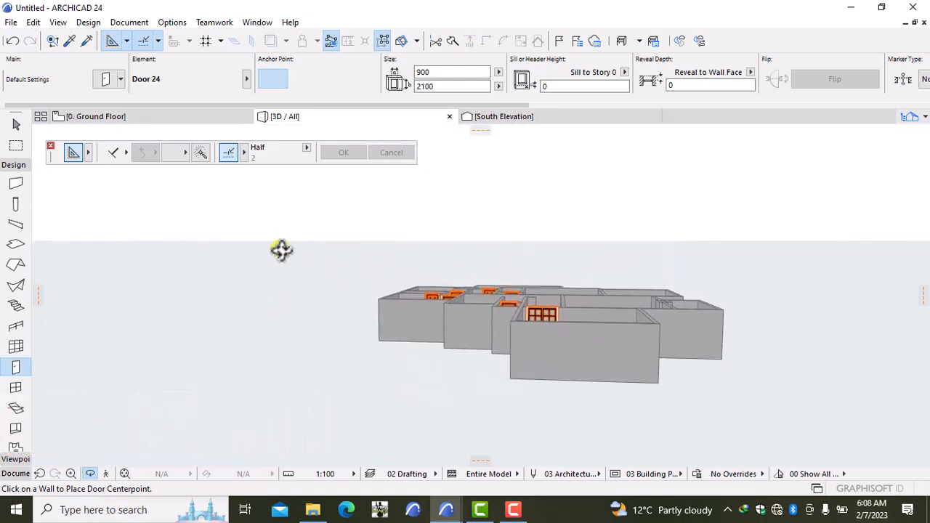
{"action": "left_click", "coordinate": [145, 115]}
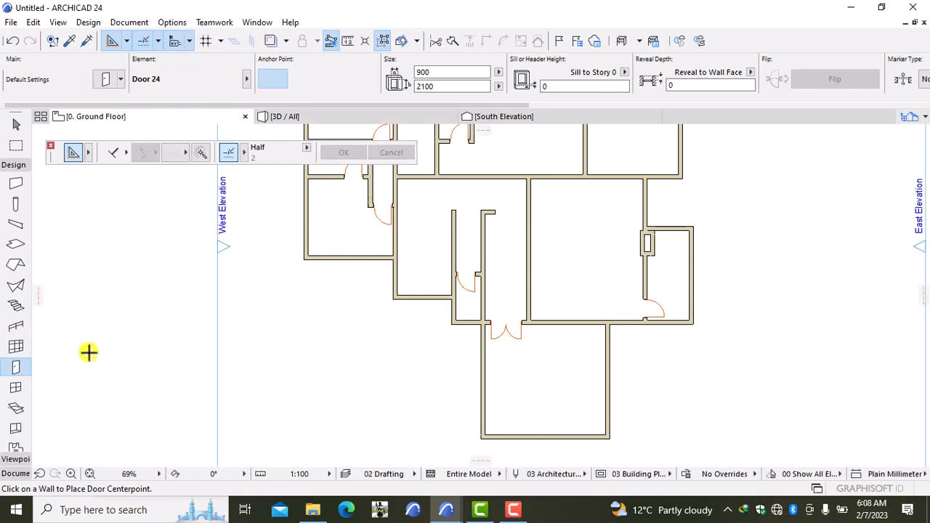
Open the window defaults and browse the 1.3 Windows 24 folders to Window 24 in Basic Windows 24.
{"action": "left_click", "coordinate": [16, 387]}
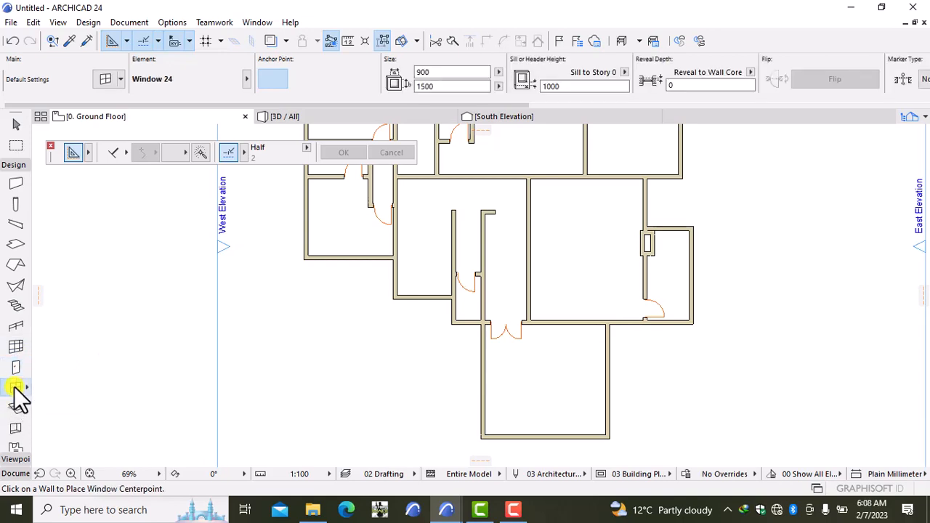
{"action": "double_click", "coordinate": [14, 389]}
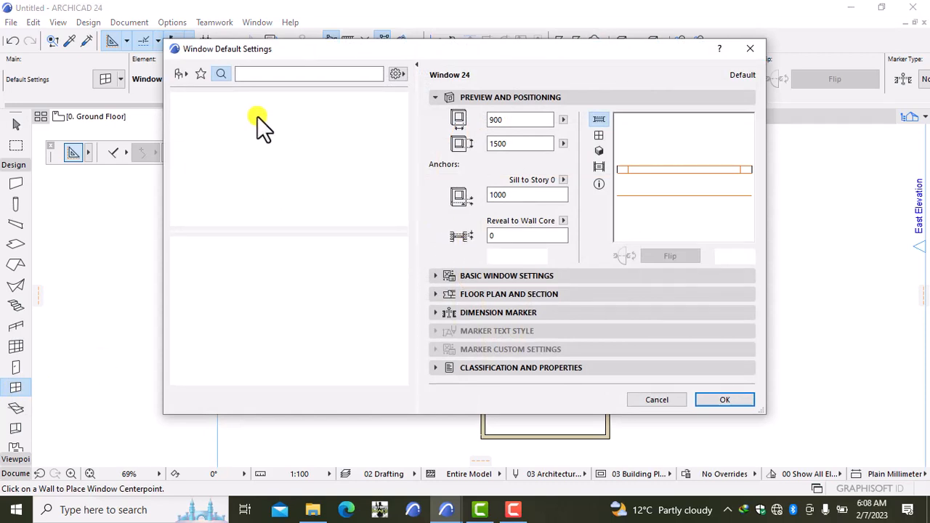
{"action": "left_click", "coordinate": [179, 72]}
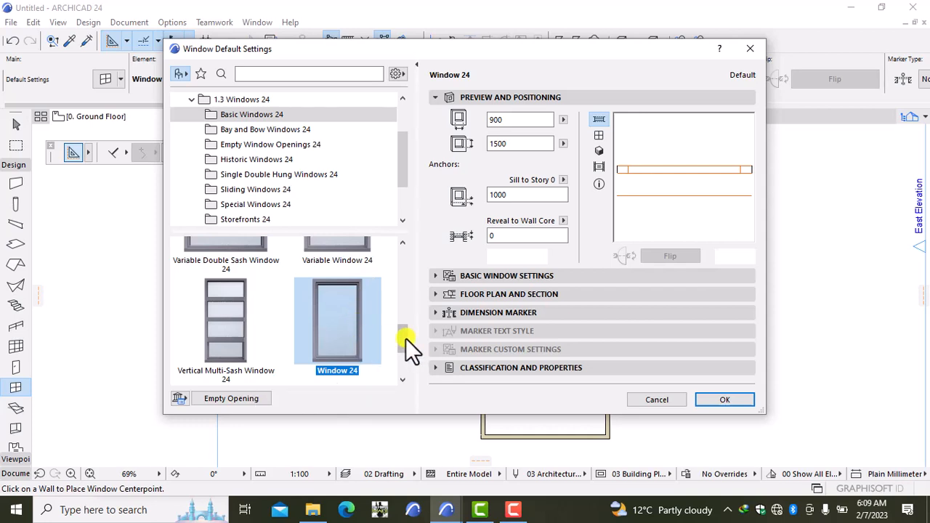
{"action": "left_click_drag", "start_coordinate": [405, 338], "coordinate": [375, 214]}
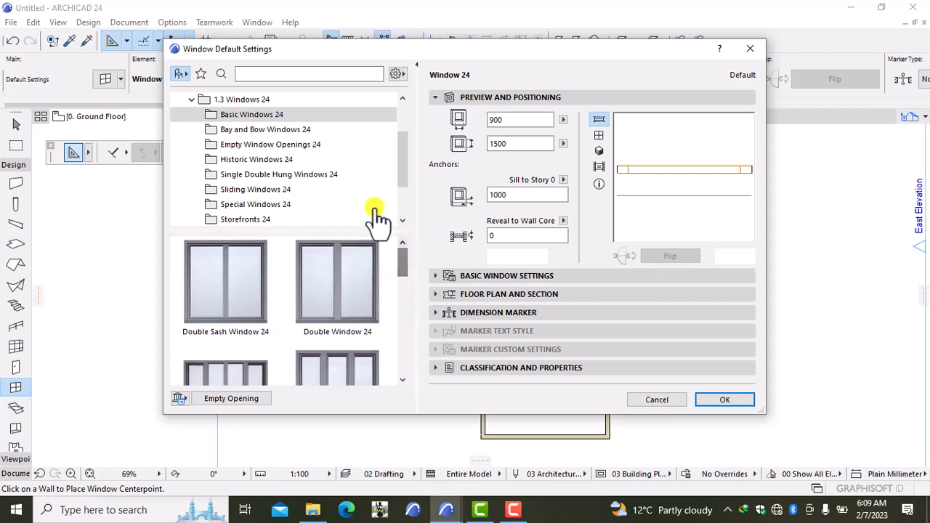
{"action": "left_click", "coordinate": [266, 131]}
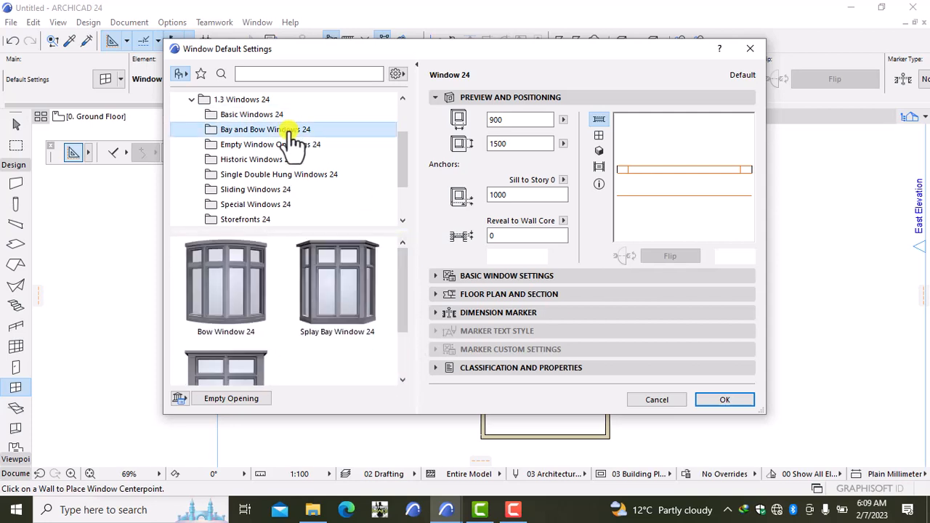
{"action": "left_click", "coordinate": [255, 159]}
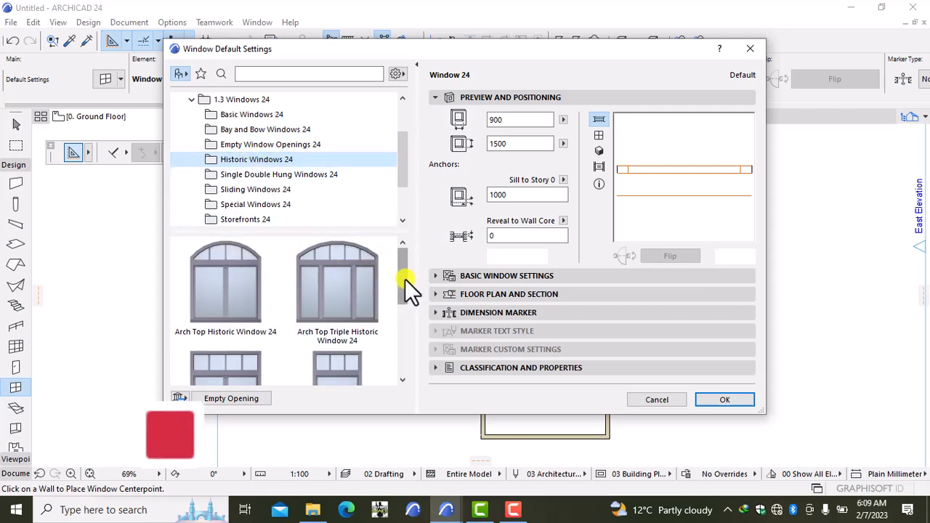
{"action": "left_click_drag", "start_coordinate": [402, 277], "coordinate": [326, 208]}
{"action": "left_click", "coordinate": [270, 145]}
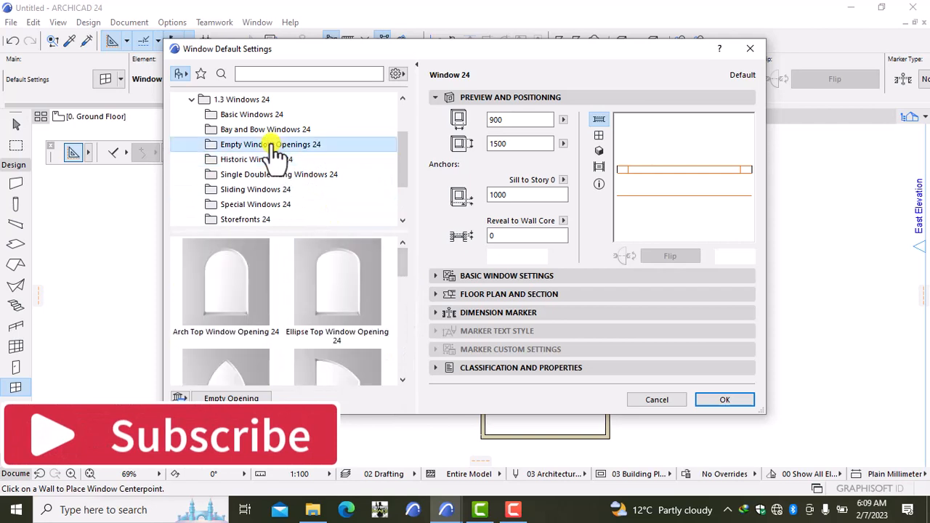
{"action": "left_click", "coordinate": [246, 114]}
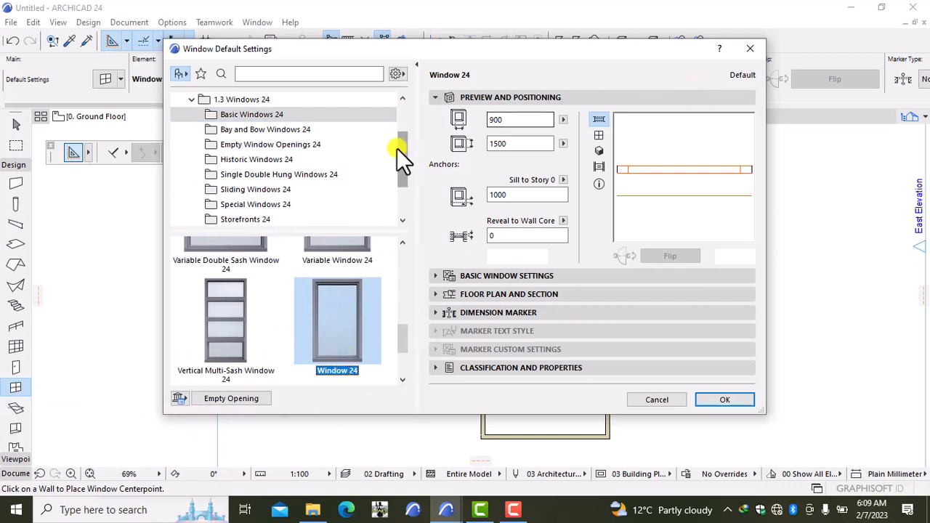
Set Window 24's default width to 1500, height to 1250 and sill height to 1250.
{"action": "left_click", "coordinate": [514, 121]}
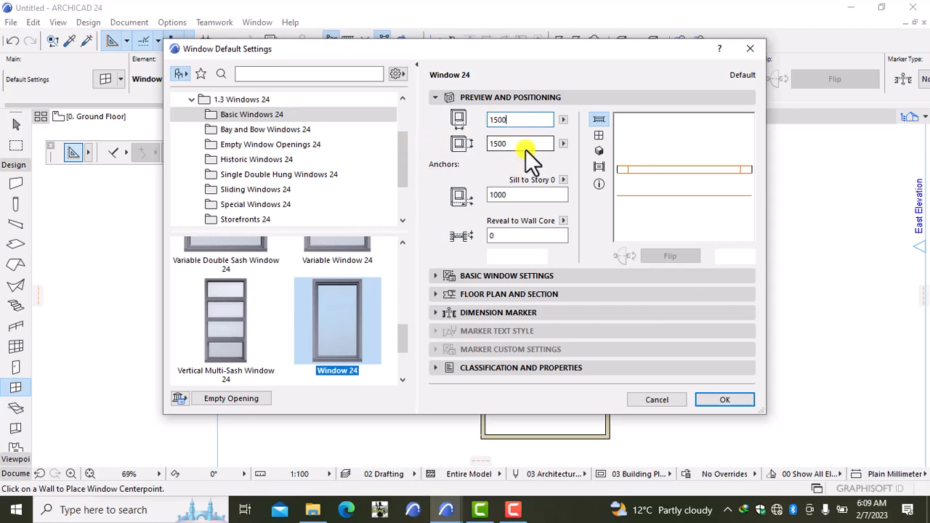
{"action": "left_click", "coordinate": [520, 143]}
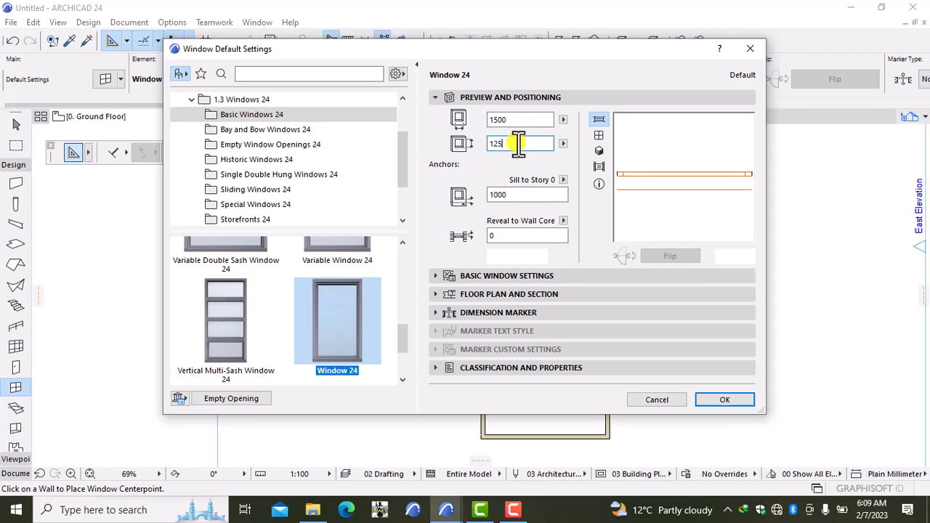
{"action": "left_click", "coordinate": [529, 194]}
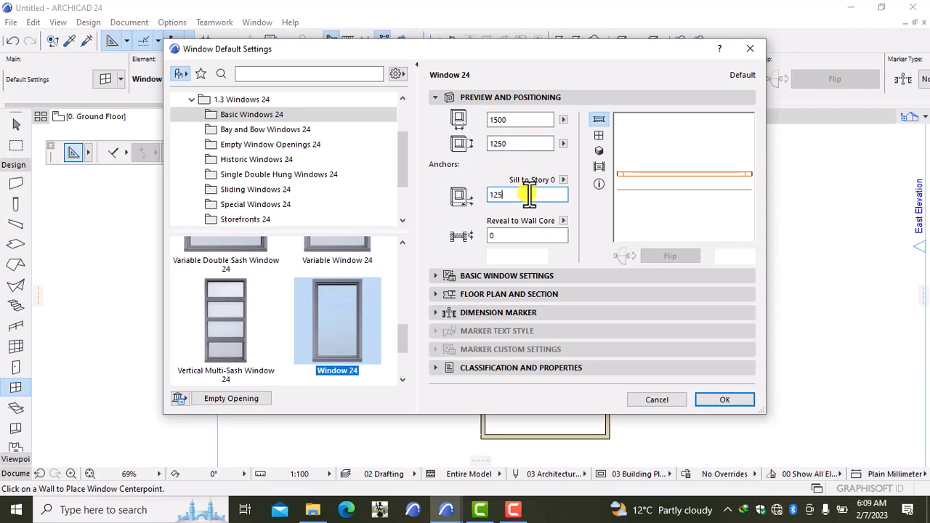
Expand the basic window settings and switch to the Sash Options page.
{"action": "left_click", "coordinate": [519, 275]}
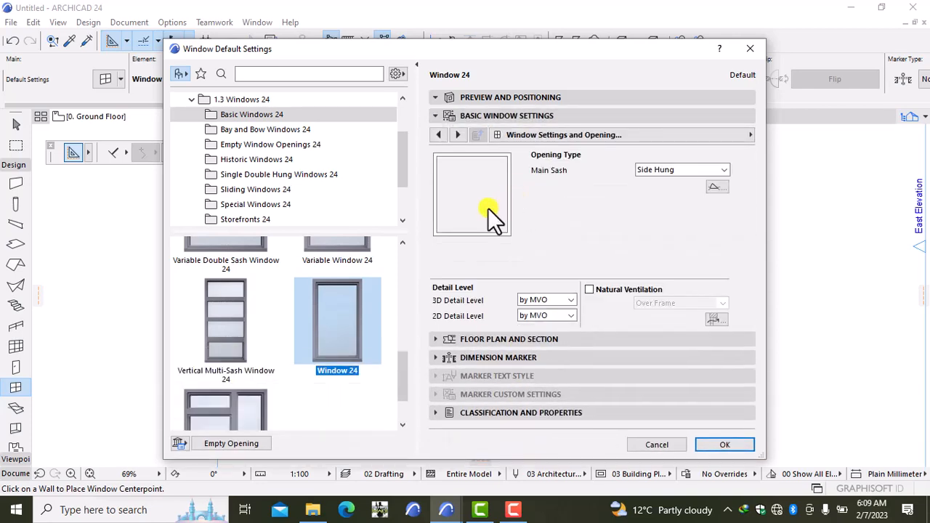
{"action": "left_click", "coordinate": [679, 138]}
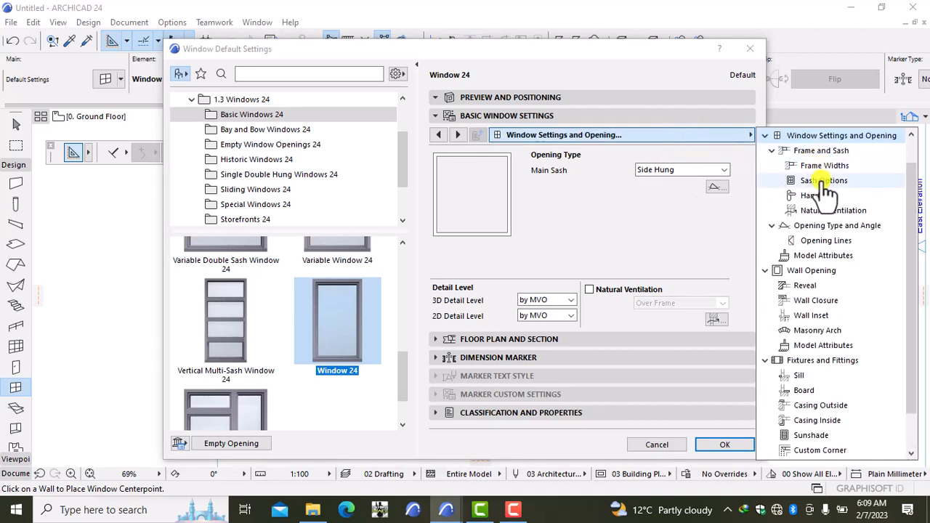
{"action": "left_click", "coordinate": [823, 180]}
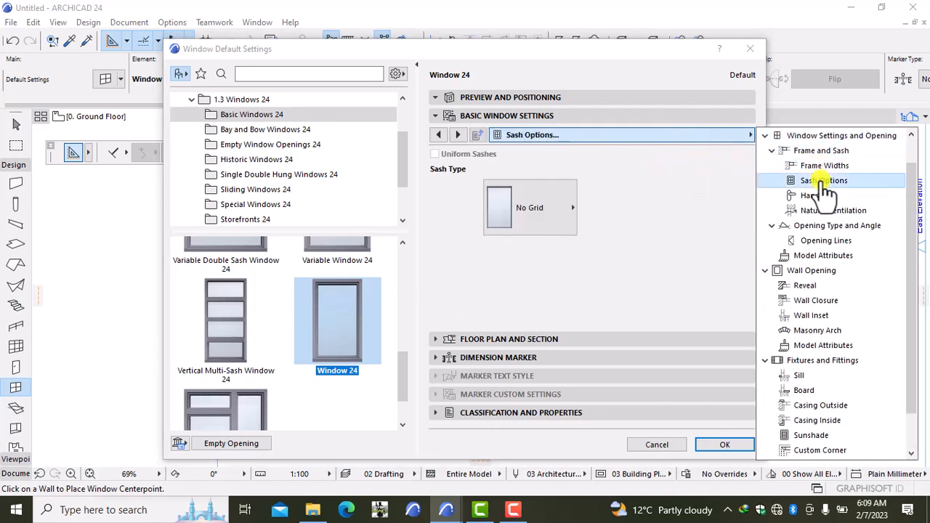
Give Window 24 a 3-by-4 H-V Grid sash and hide its 3D opening line.
{"action": "left_click", "coordinate": [532, 205]}
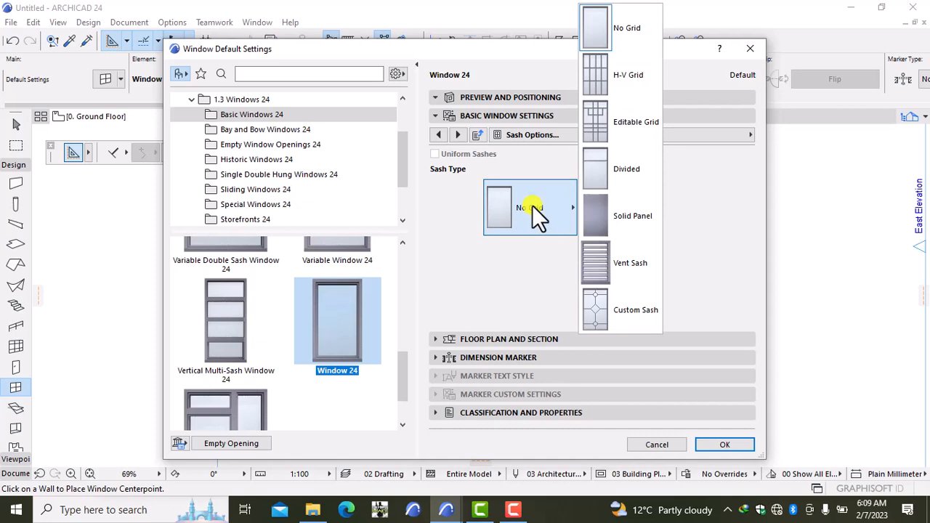
{"action": "left_click", "coordinate": [622, 72]}
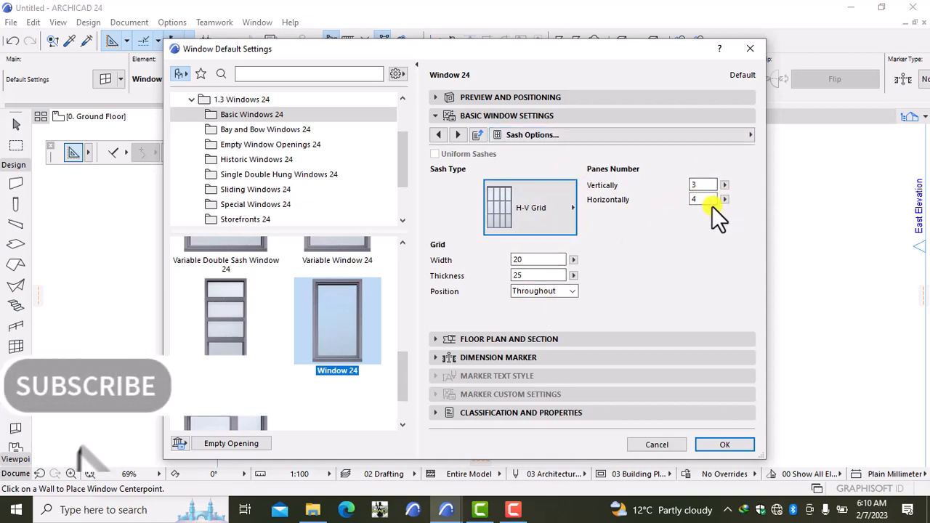
{"action": "left_click", "coordinate": [575, 134]}
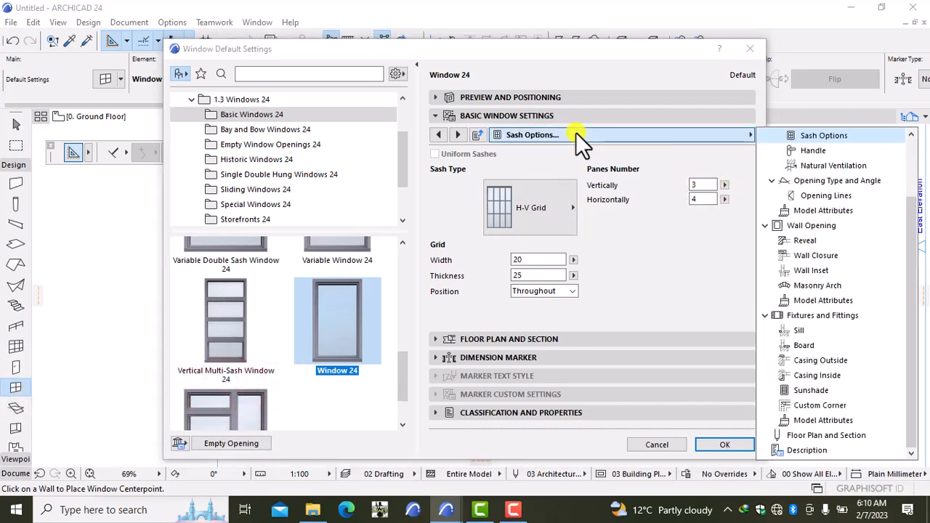
{"action": "left_click", "coordinate": [841, 196]}
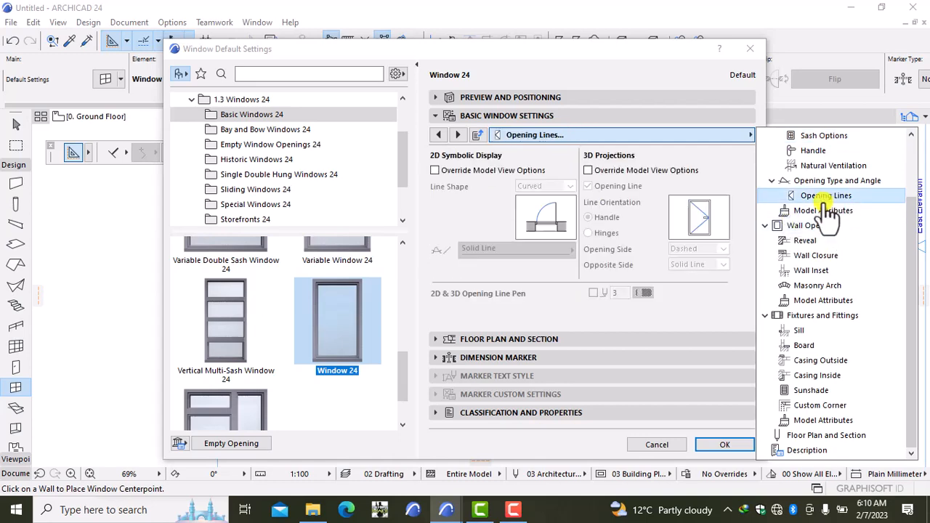
{"action": "left_click", "coordinate": [589, 171]}
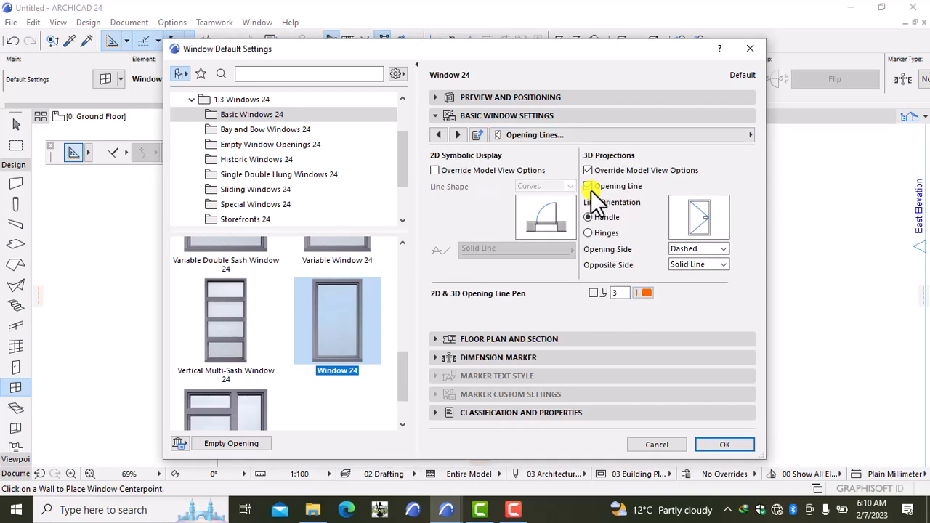
{"action": "left_click", "coordinate": [588, 186]}
{"action": "left_click", "coordinate": [628, 136]}
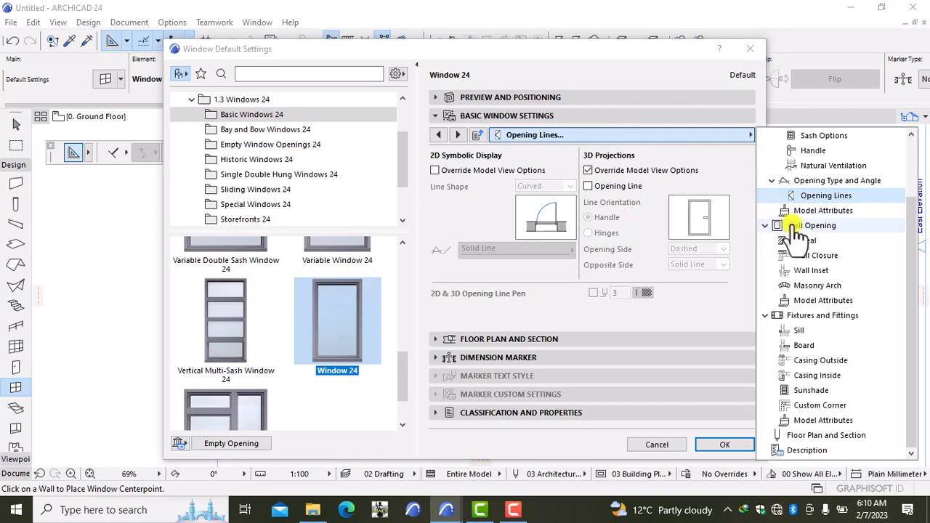
{"action": "left_click", "coordinate": [799, 210]}
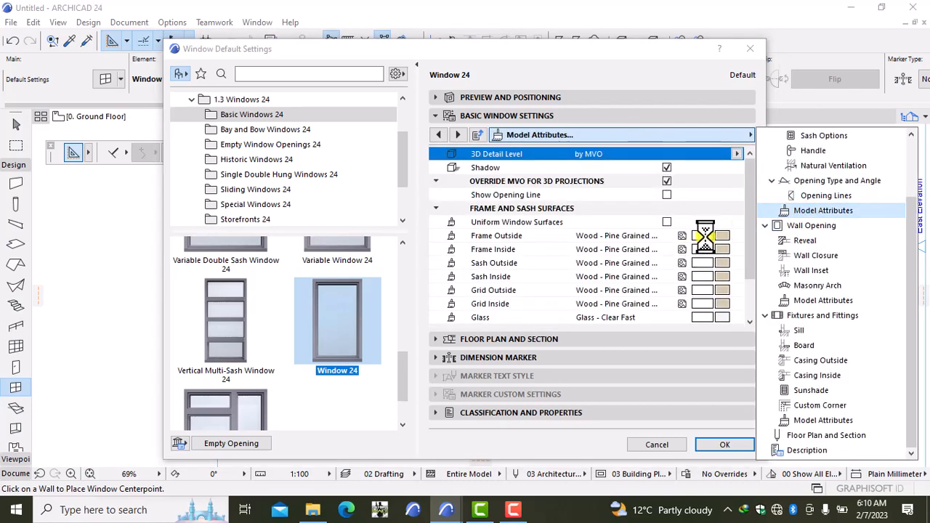
Make all window surfaces uniform and set frame, sash and grid to Paint - Ivory Black.
{"action": "left_click", "coordinate": [667, 223]}
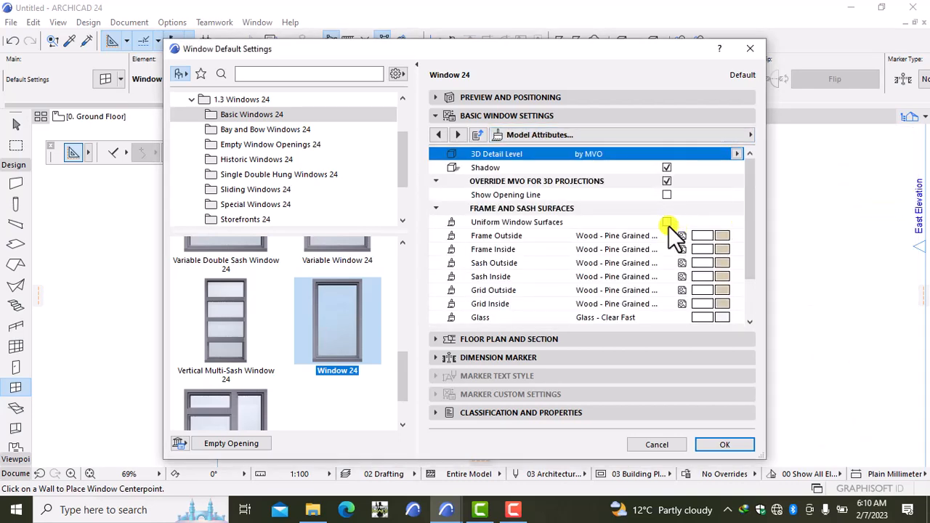
{"action": "left_click", "coordinate": [668, 223]}
{"action": "left_click", "coordinate": [721, 236]}
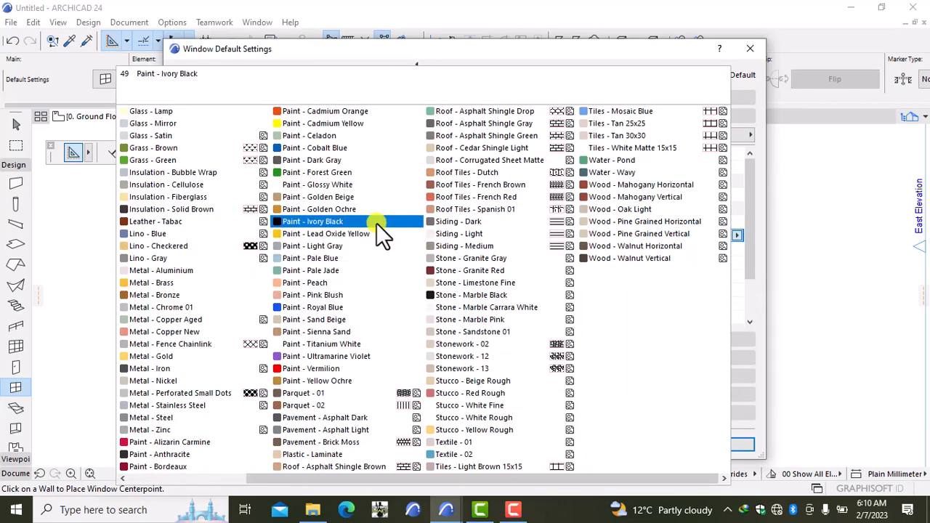
{"action": "left_click", "coordinate": [376, 223]}
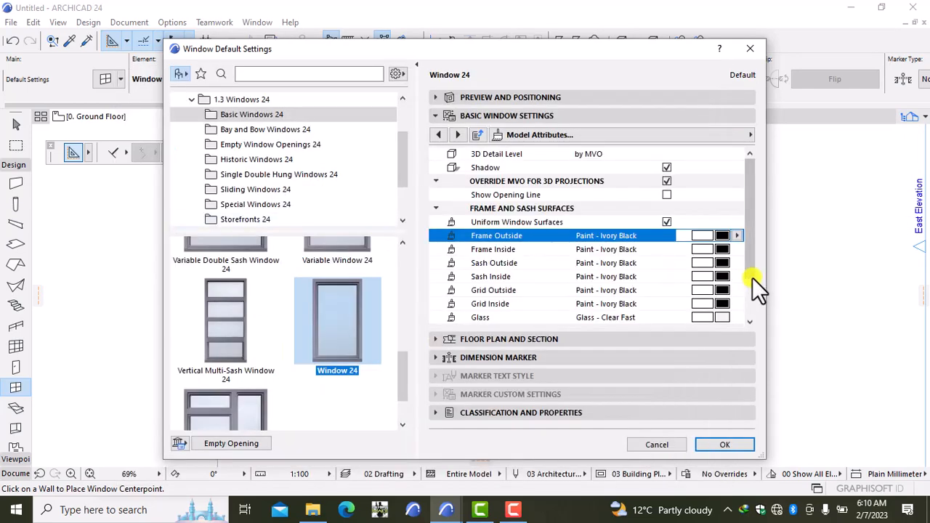
{"action": "left_click_drag", "start_coordinate": [750, 268], "coordinate": [745, 302]}
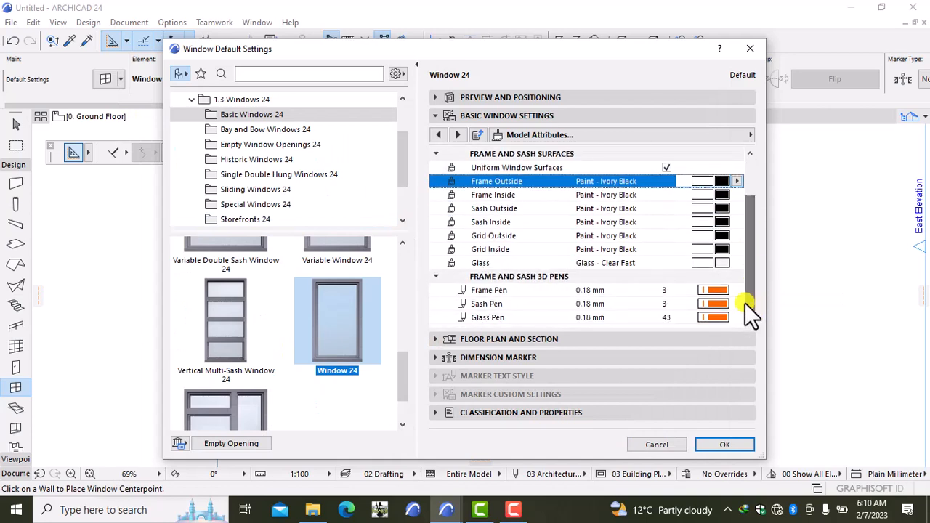
{"action": "left_click", "coordinate": [696, 132]}
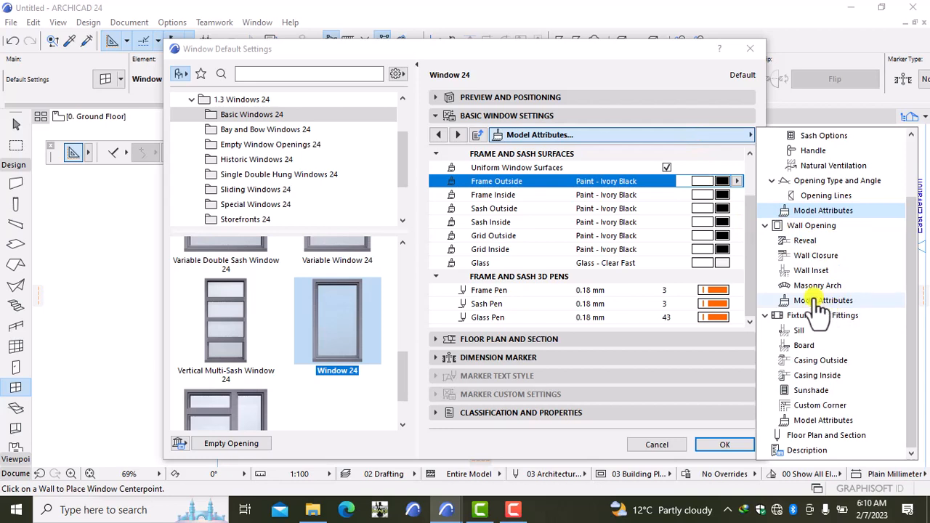
{"action": "left_click", "coordinate": [807, 358]}
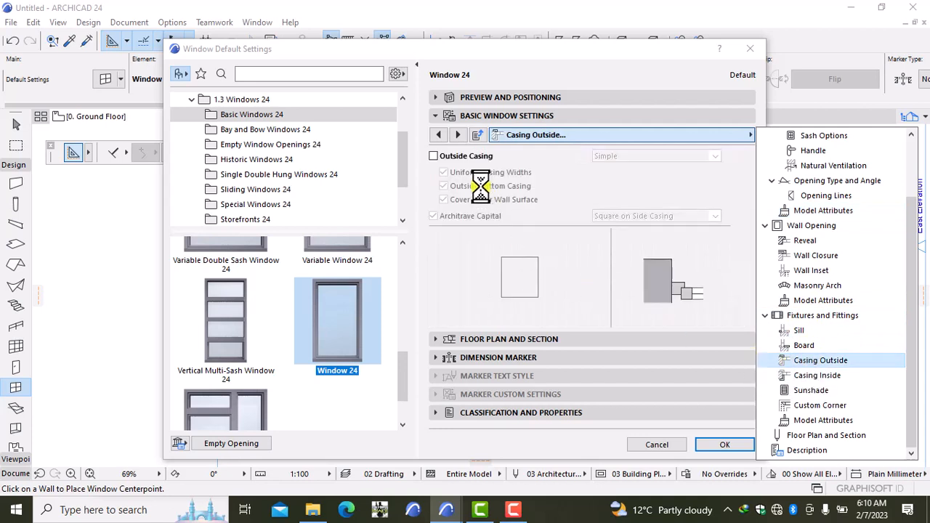
Add an outside casing with non-uniform widths and a 50 top width.
{"action": "left_click", "coordinate": [435, 156]}
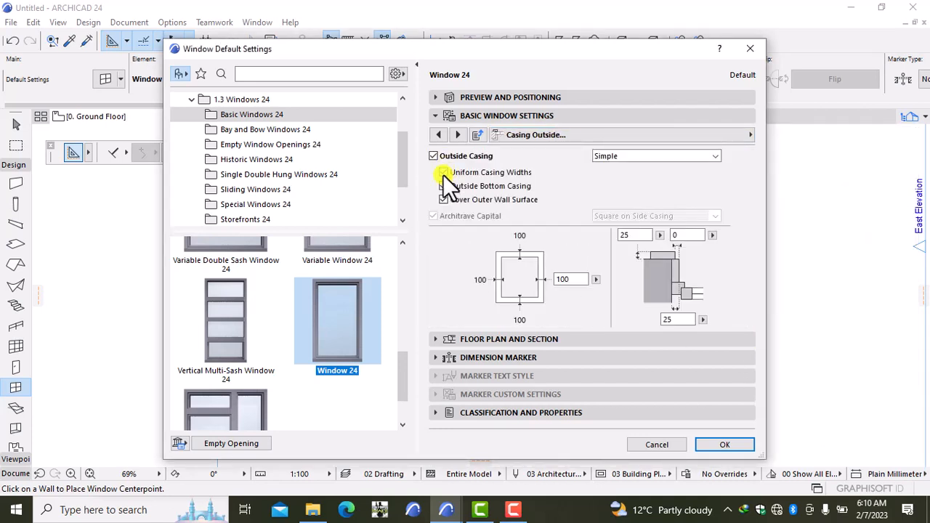
{"action": "left_click", "coordinate": [443, 173]}
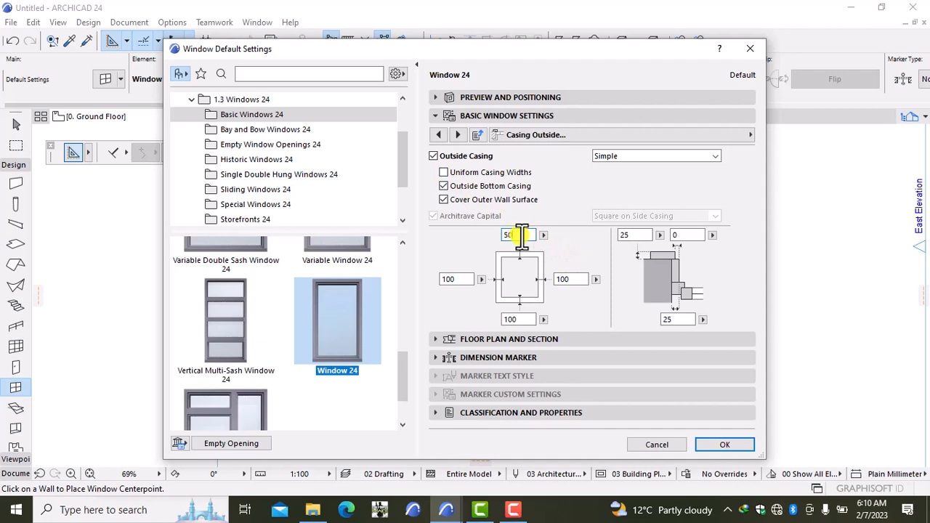
{"action": "type", "text": "50"}
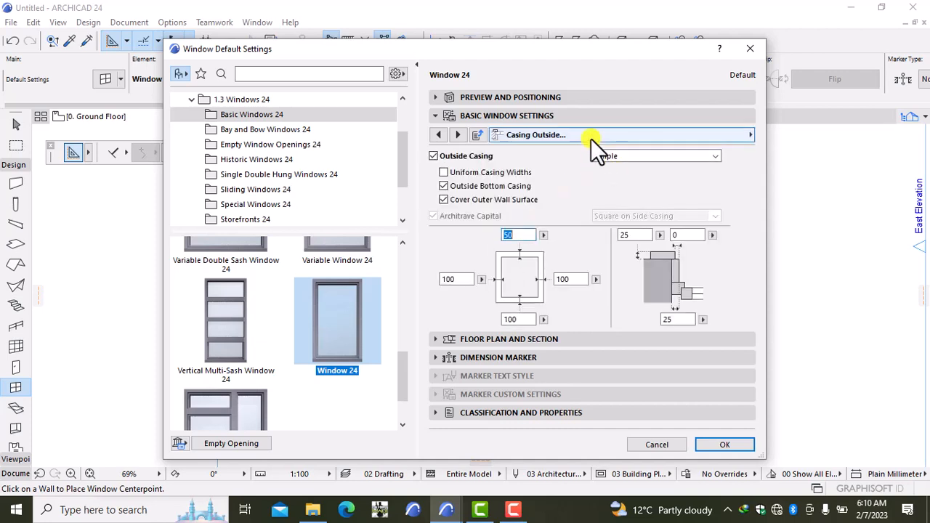
Set the Casing Outside surface to Paint - Glossy White and accept the window defaults.
{"action": "left_click", "coordinate": [591, 139]}
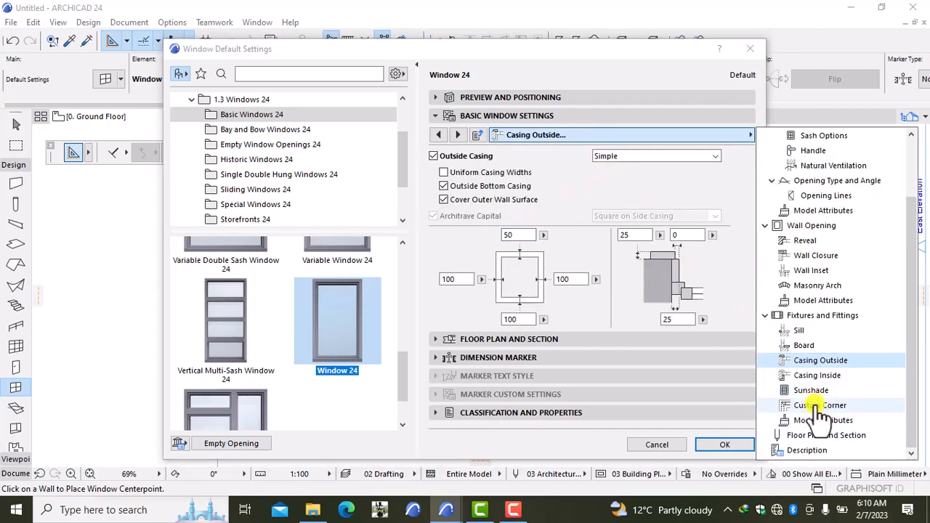
{"action": "left_click", "coordinate": [824, 420]}
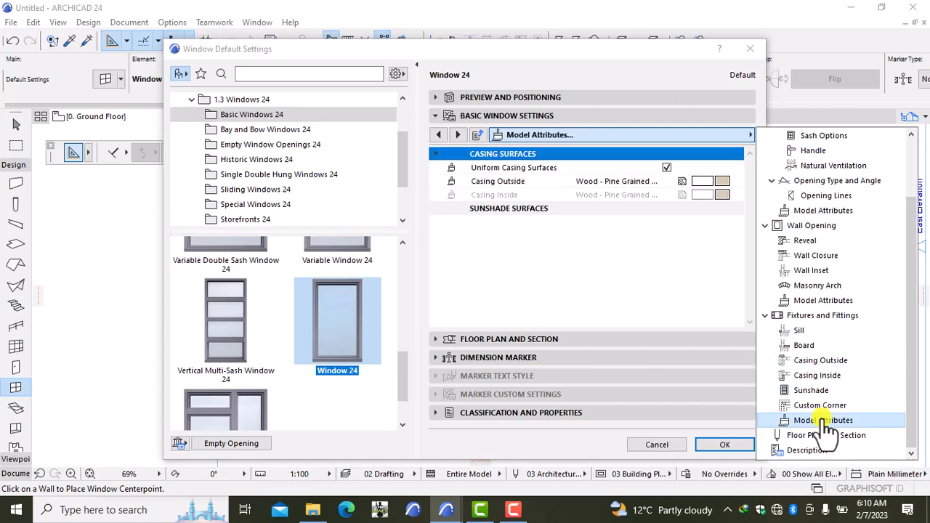
{"action": "left_click", "coordinate": [719, 180]}
{"action": "left_click", "coordinate": [719, 180]}
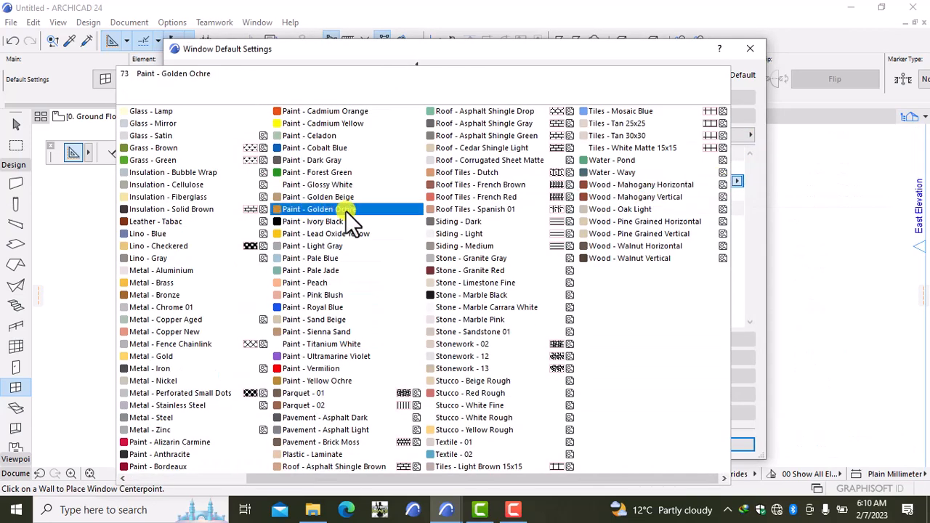
{"action": "left_click", "coordinate": [307, 184]}
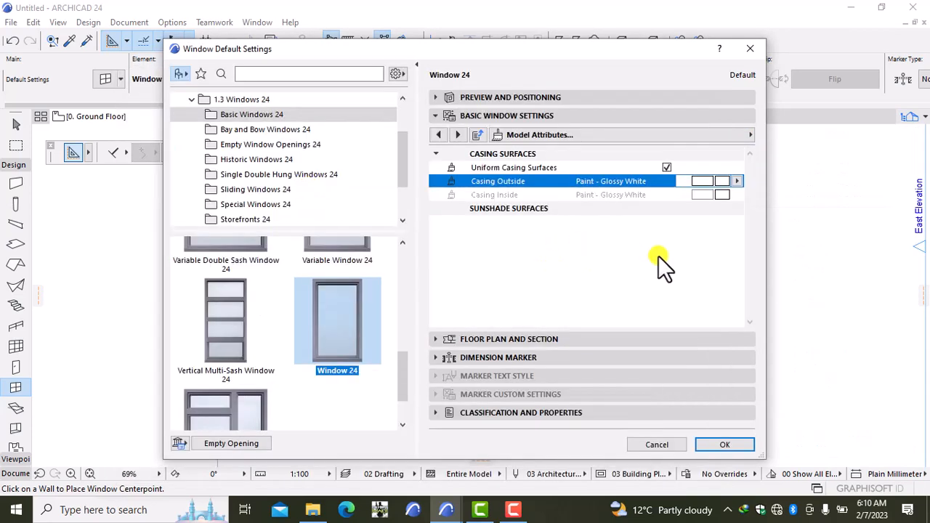
{"action": "left_click", "coordinate": [736, 443]}
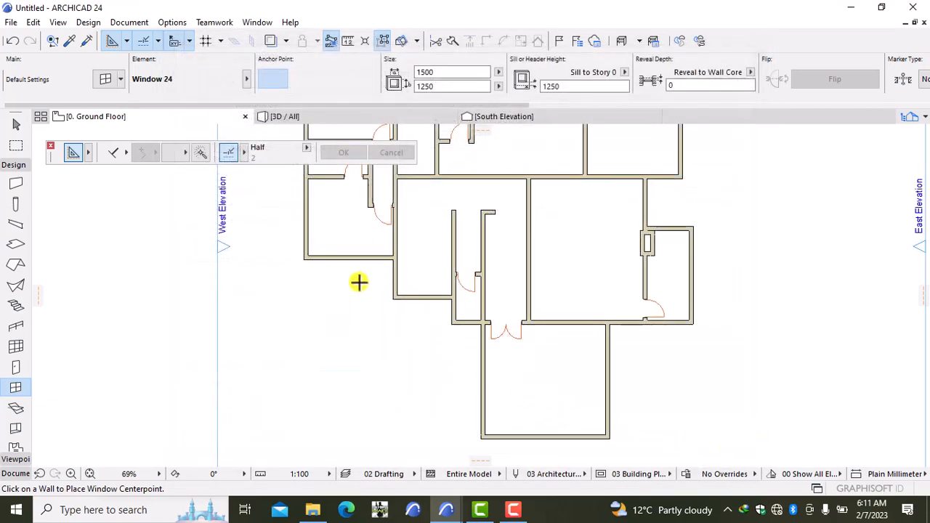
Place Window 24 windows in the lower-left room's bottom wall and west exterior wall.
{"action": "middle_click_drag", "start_coordinate": [359, 282], "coordinate": [405, 373]}
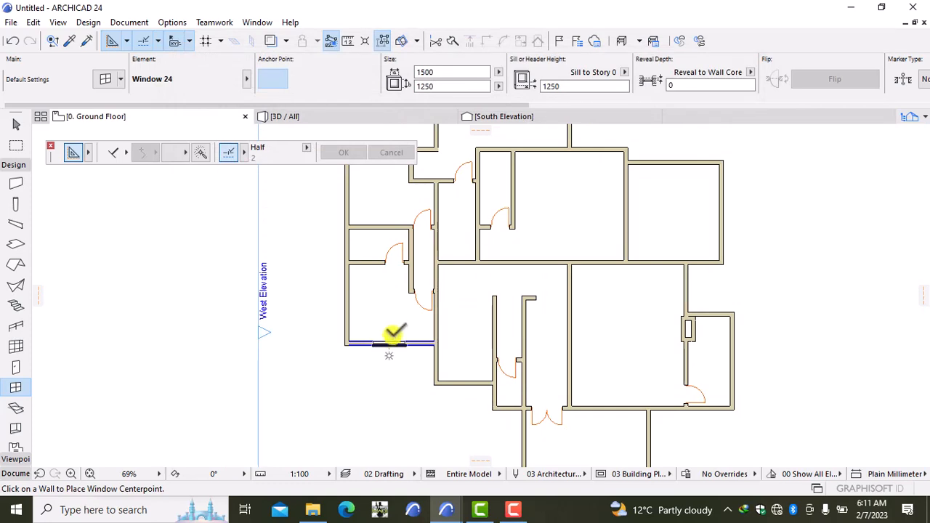
{"action": "left_click", "coordinate": [391, 336]}
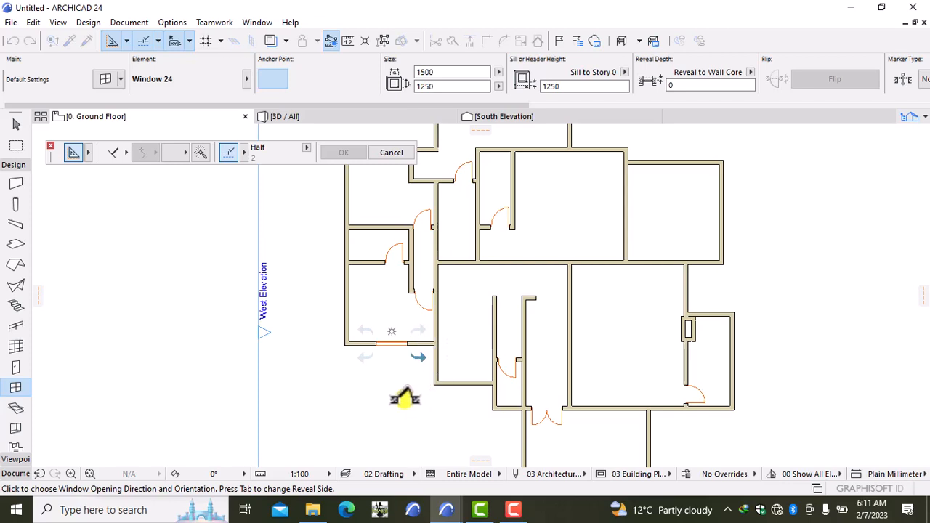
{"action": "left_click", "coordinate": [405, 398]}
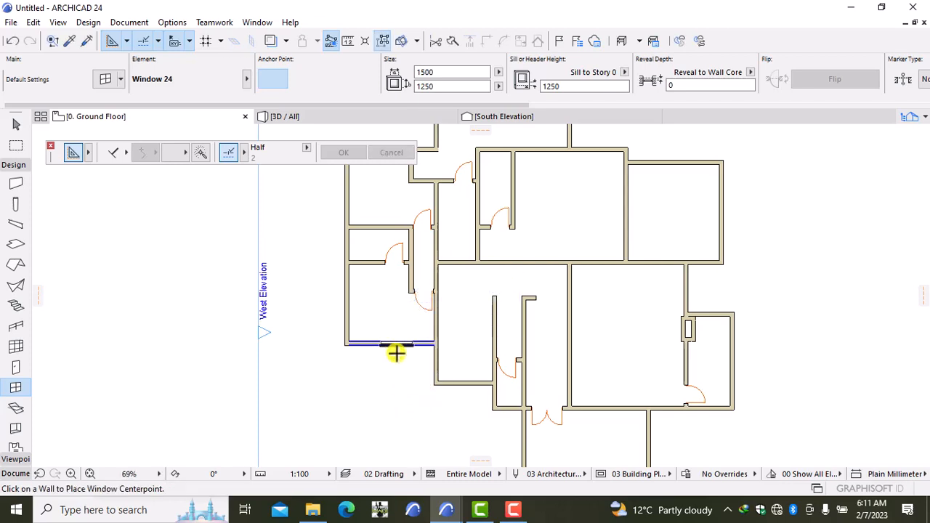
{"action": "left_click", "coordinate": [396, 353]}
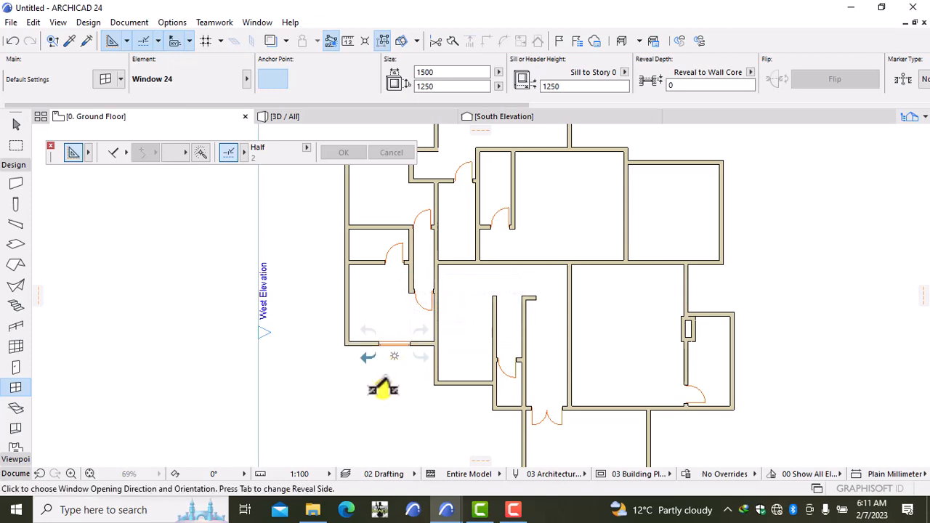
{"action": "left_click", "coordinate": [360, 384]}
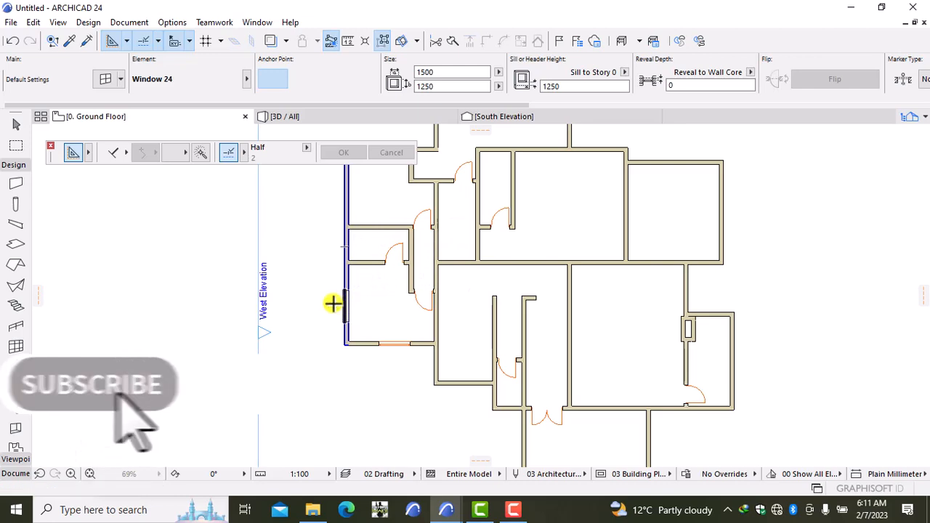
{"action": "left_click", "coordinate": [335, 307]}
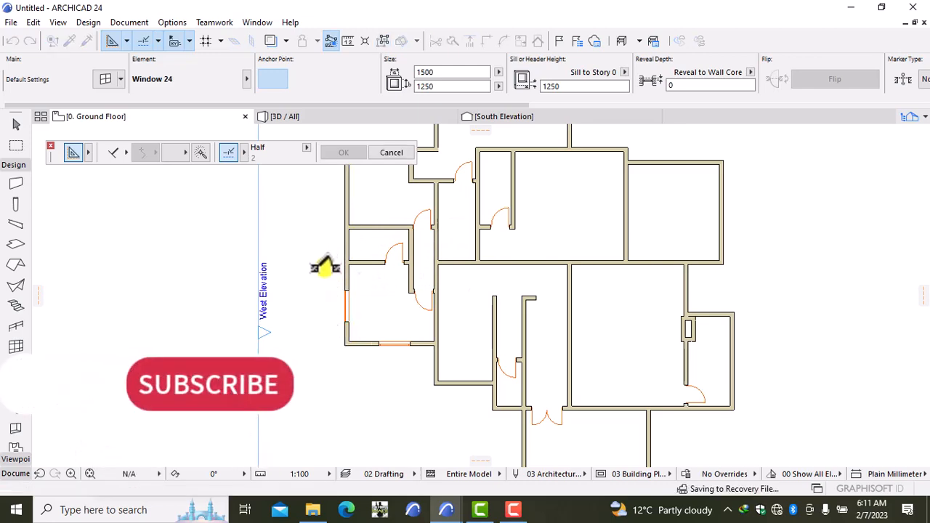
{"action": "left_click", "coordinate": [322, 266]}
{"action": "scroll", "coordinate": [431, 364], "scroll_direction": "down", "scroll_amount": 2}
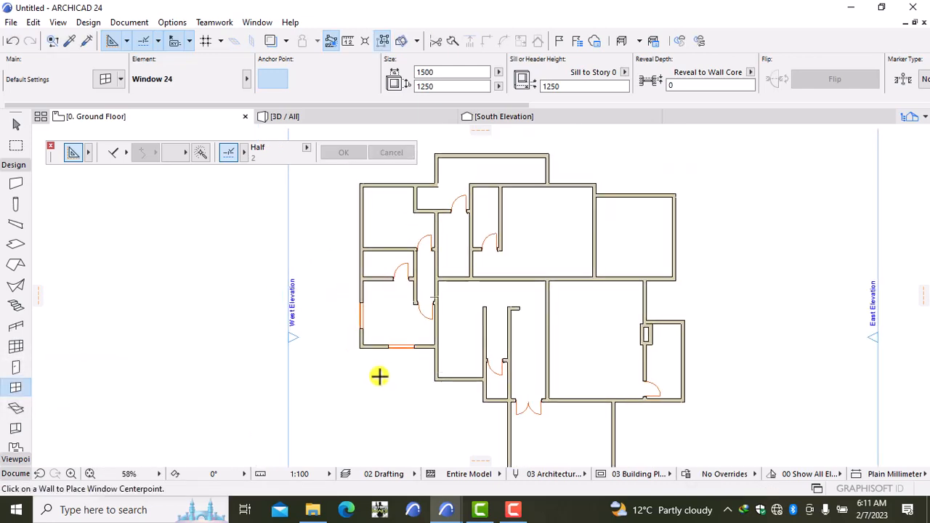
{"action": "middle_click_drag", "start_coordinate": [380, 376], "coordinate": [414, 424]}
{"action": "scroll", "coordinate": [414, 420], "scroll_direction": "up", "scroll_amount": 2}
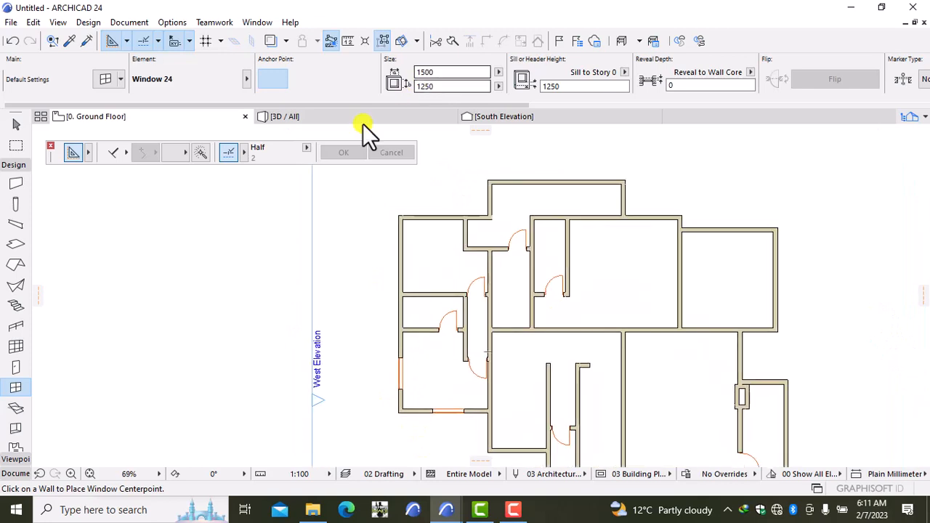
{"action": "left_click", "coordinate": [342, 117]}
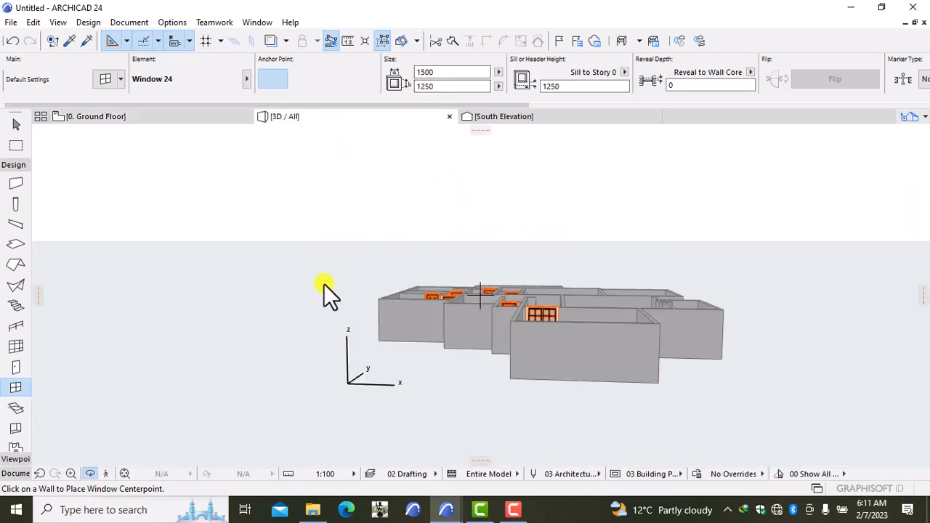
{"action": "left_click", "coordinate": [330, 323]}
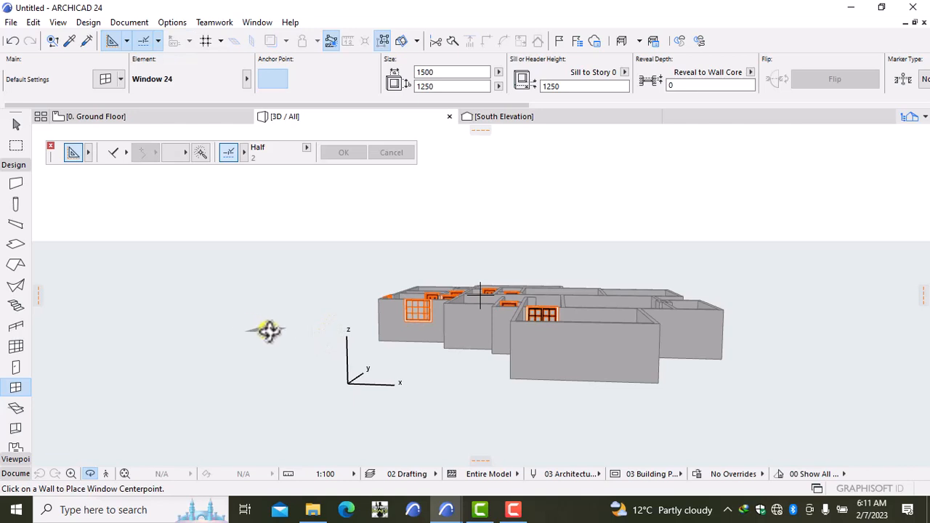
{"action": "scroll", "coordinate": [274, 332], "scroll_direction": "up", "scroll_amount": 1}
{"action": "scroll", "coordinate": [274, 332], "scroll_direction": "up", "scroll_amount": 1}
{"action": "scroll", "coordinate": [274, 333], "scroll_direction": "down", "scroll_amount": 2}
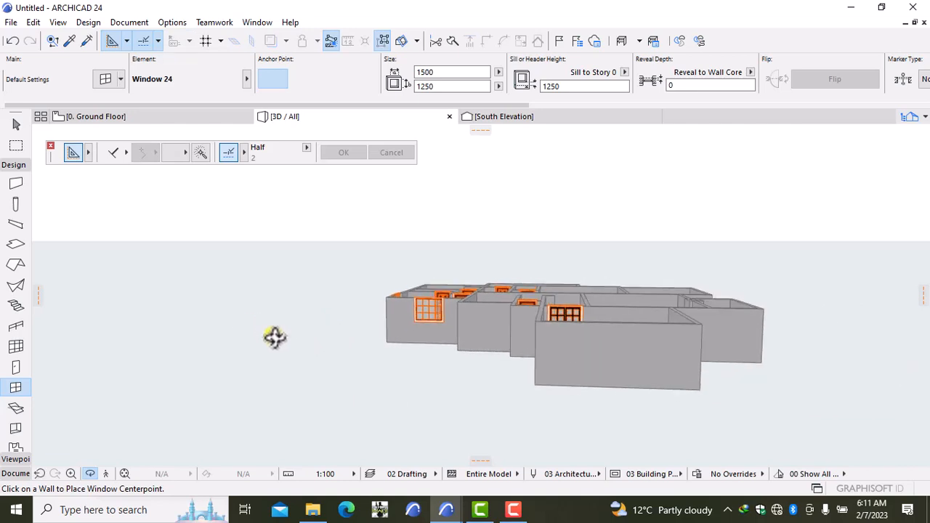
{"action": "left_click", "coordinate": [174, 115]}
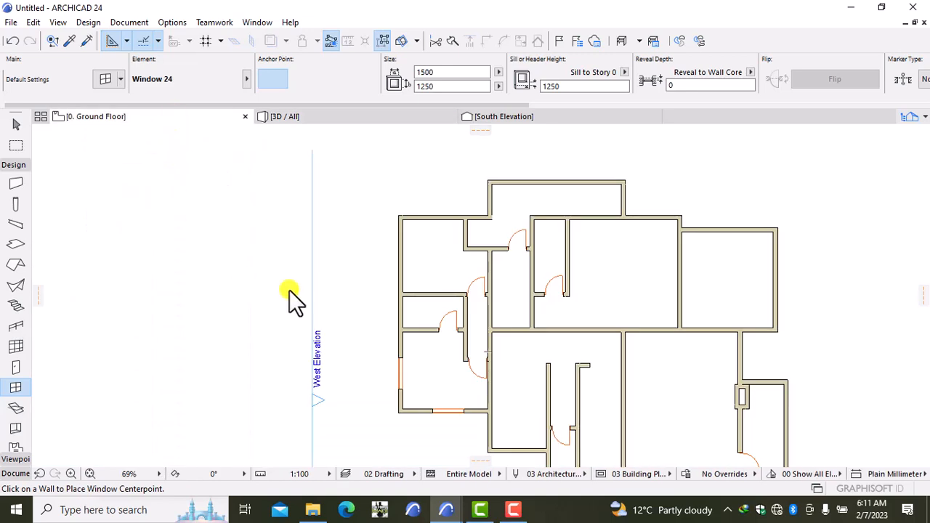
Place 1500-wide windows in the upper west wall and the upper-right room's east and north walls.
{"action": "left_click", "coordinate": [394, 251]}
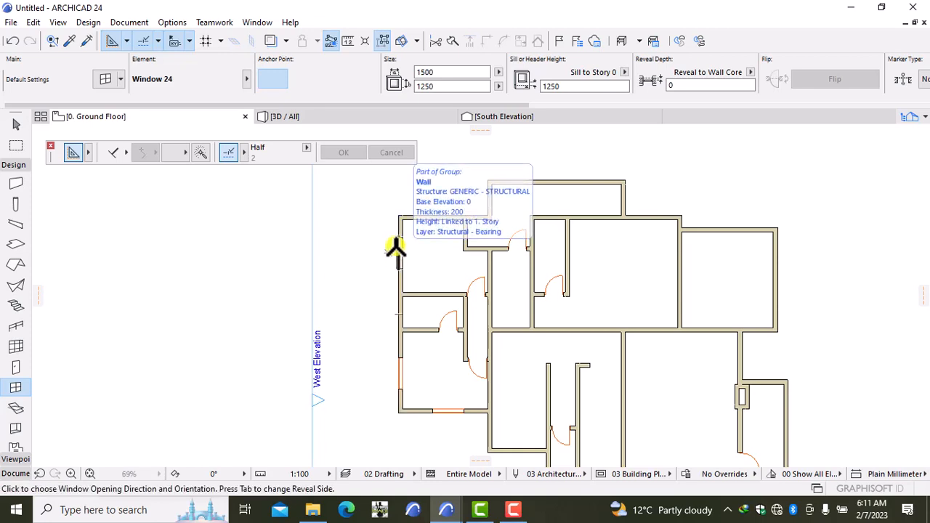
{"action": "left_click", "coordinate": [392, 219]}
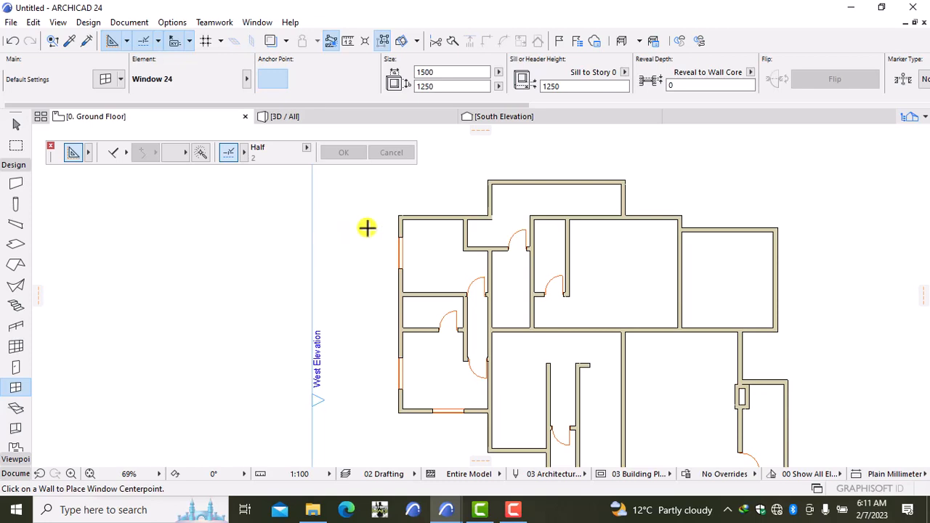
{"action": "middle_click_drag", "start_coordinate": [618, 322], "coordinate": [325, 302]}
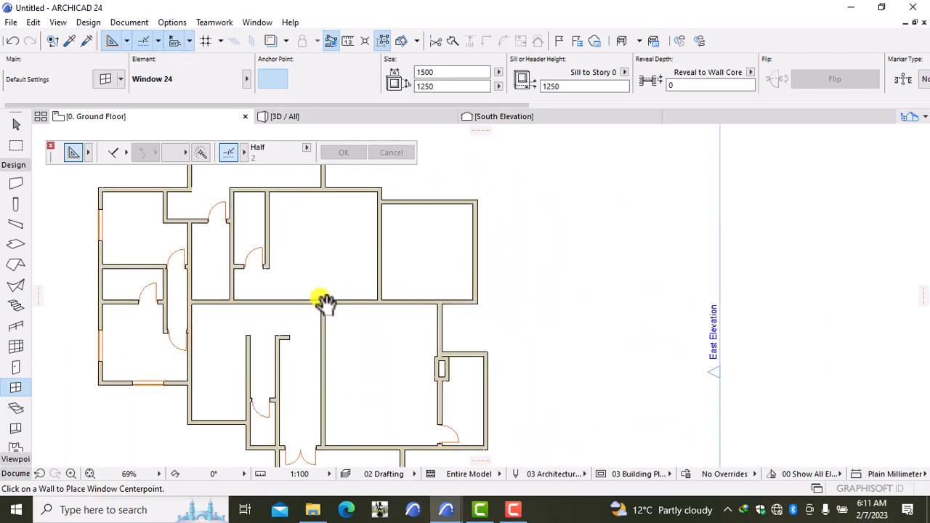
{"action": "left_click", "coordinate": [477, 253]}
{"action": "left_click", "coordinate": [530, 211]}
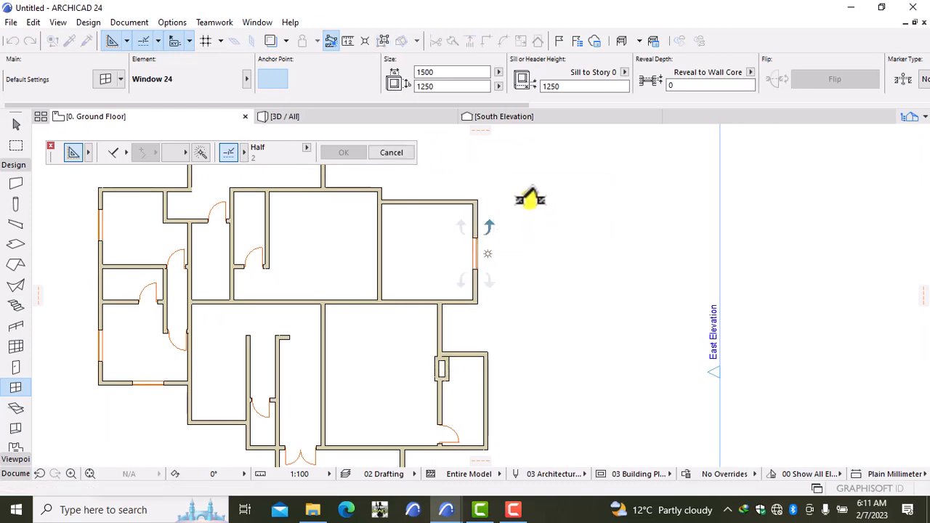
{"action": "left_click", "coordinate": [424, 199]}
{"action": "left_click", "coordinate": [479, 169]}
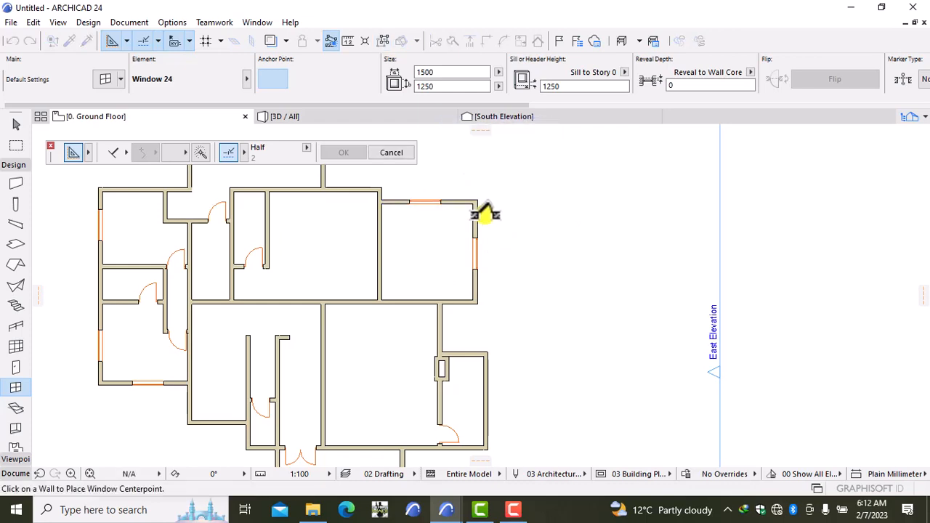
{"action": "scroll", "coordinate": [533, 357], "scroll_direction": "up", "scroll_amount": 3}
{"action": "scroll", "coordinate": [554, 304], "scroll_direction": "up", "scroll_amount": 1}
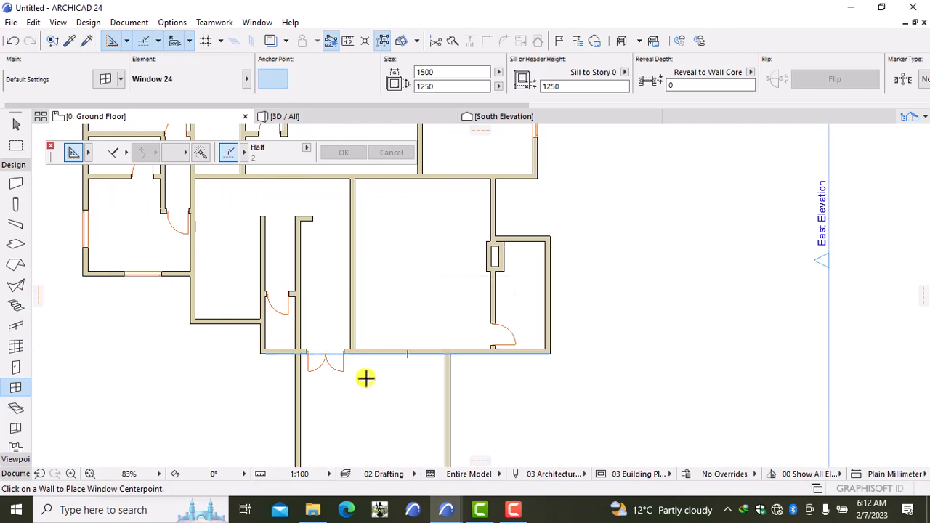
Change the default window width to 2100 in Preview and Positioning.
{"action": "double_click", "coordinate": [14, 387]}
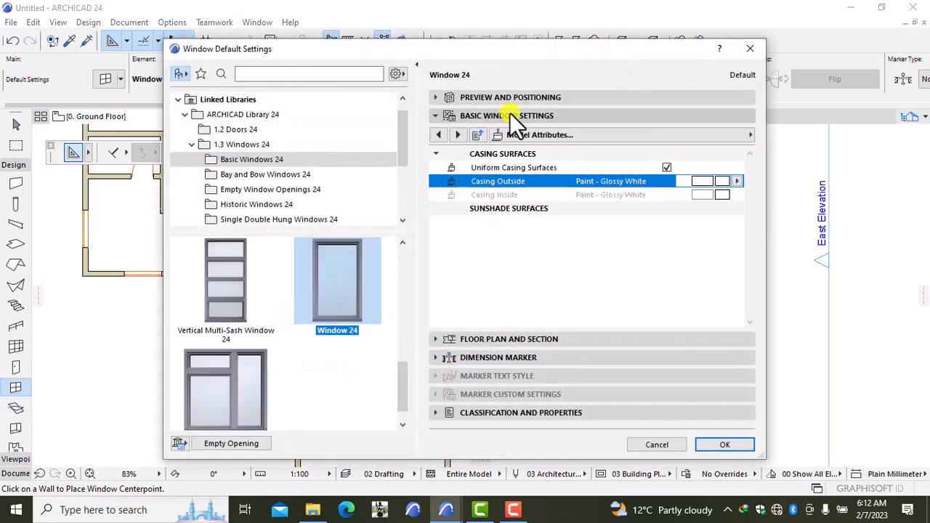
{"action": "left_click", "coordinate": [555, 97]}
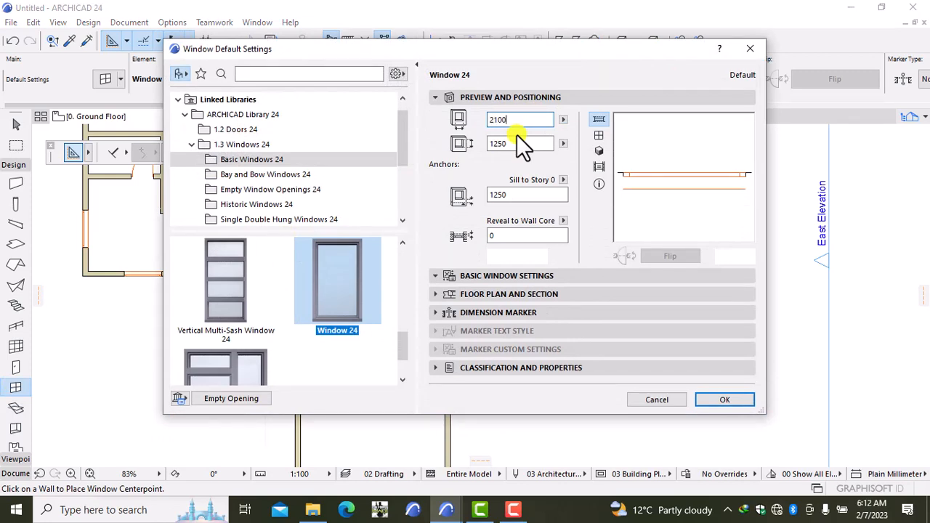
{"action": "left_click", "coordinate": [733, 400]}
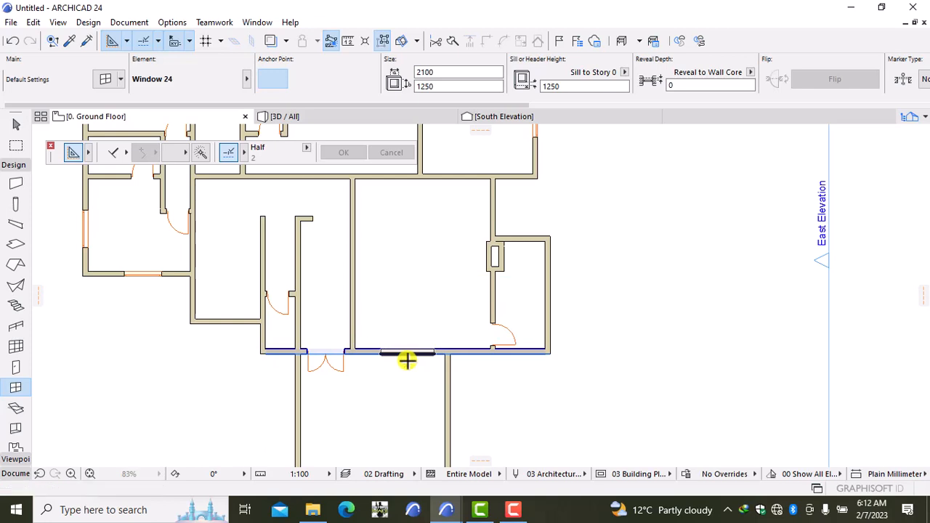
Place 2100-wide windows in the right-hand room's south wall and the wall above the small room.
{"action": "left_click", "coordinate": [407, 360]}
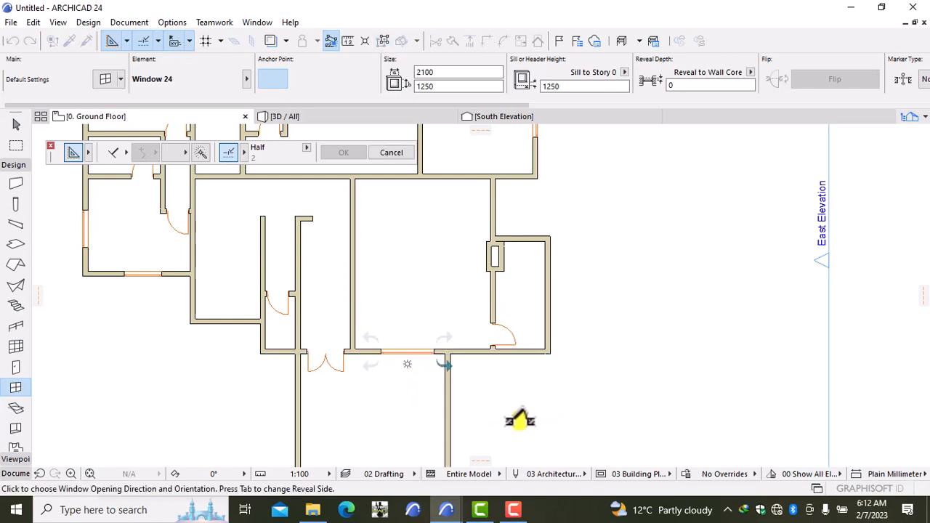
{"action": "left_click", "coordinate": [372, 371]}
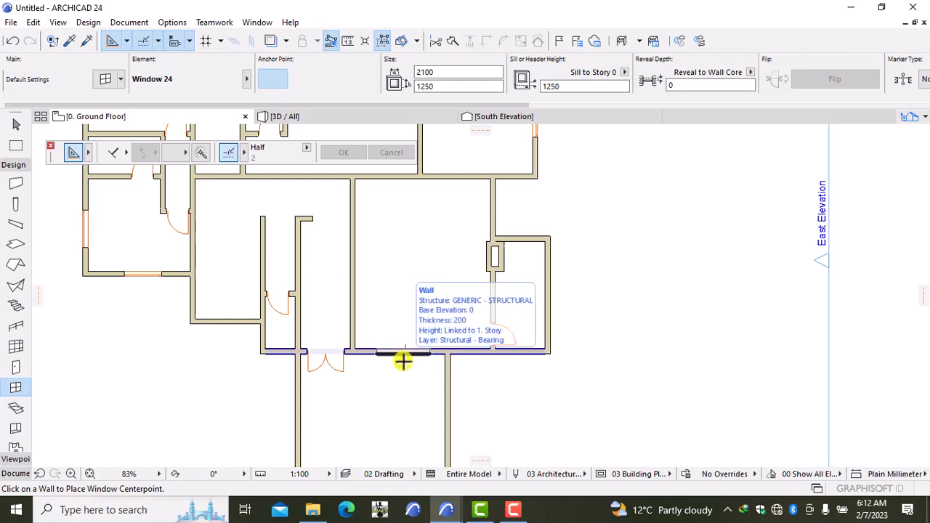
{"action": "left_click", "coordinate": [402, 361]}
{"action": "left_click", "coordinate": [492, 415]}
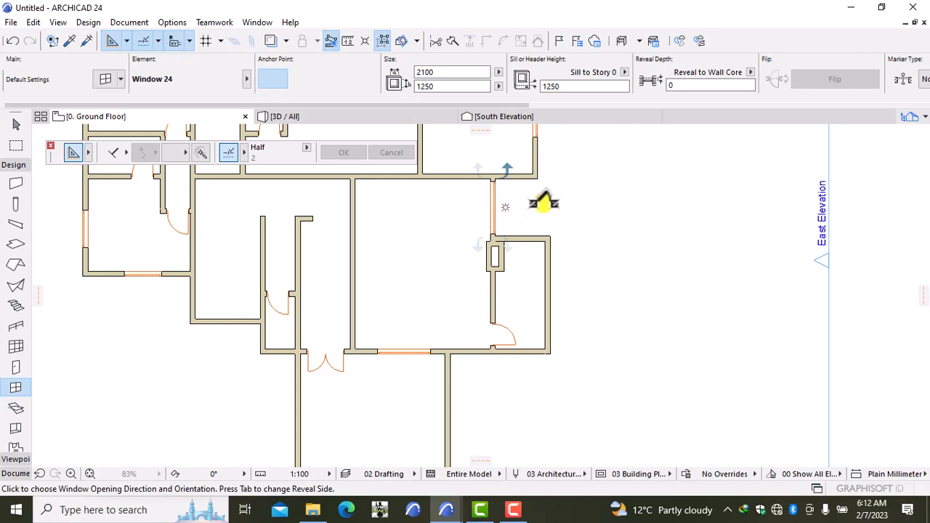
{"action": "left_click", "coordinate": [574, 174]}
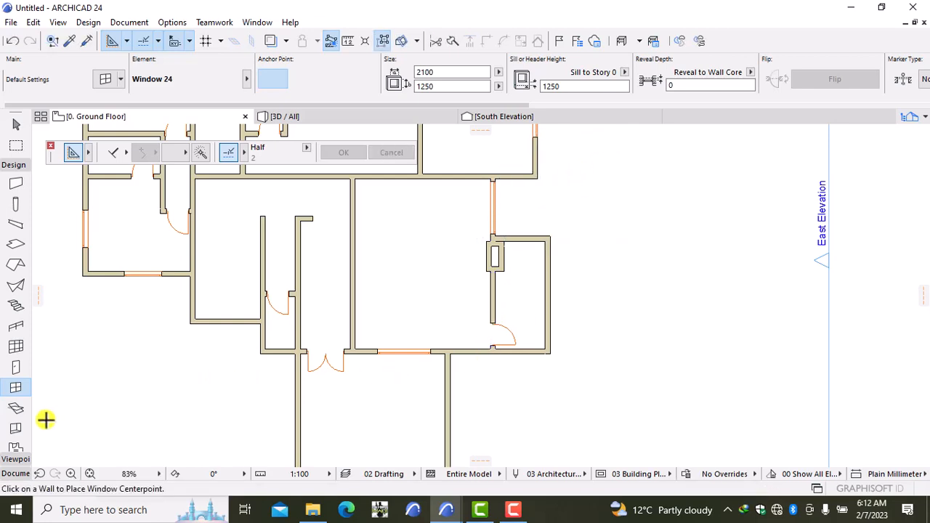
Reset the default window width to 1500 and place a window in the small room's left wall.
{"action": "double_click", "coordinate": [16, 389]}
{"action": "left_click", "coordinate": [519, 120]}
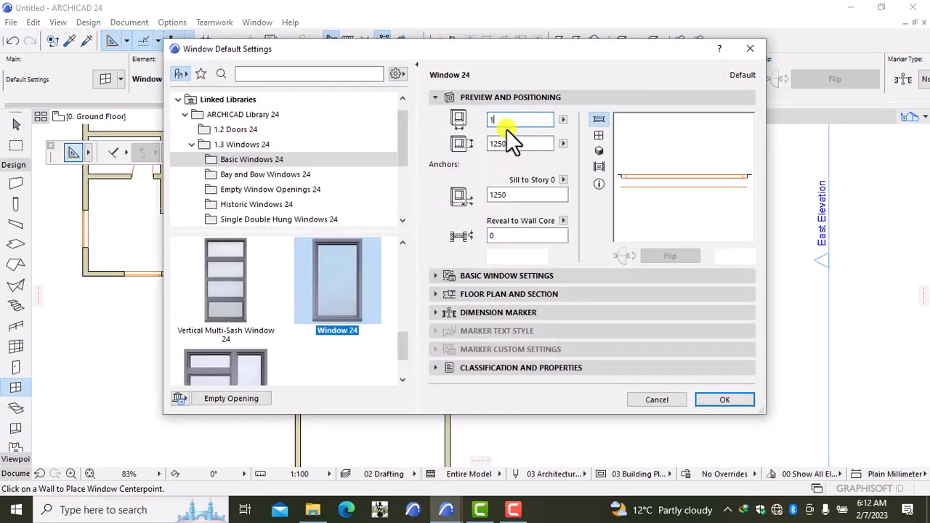
{"action": "type", "text": "1500"}
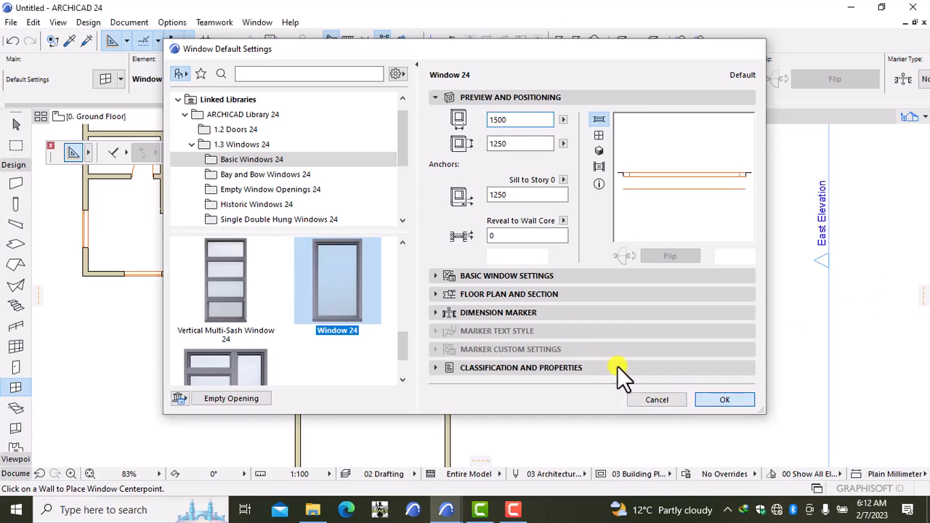
{"action": "left_click", "coordinate": [729, 404]}
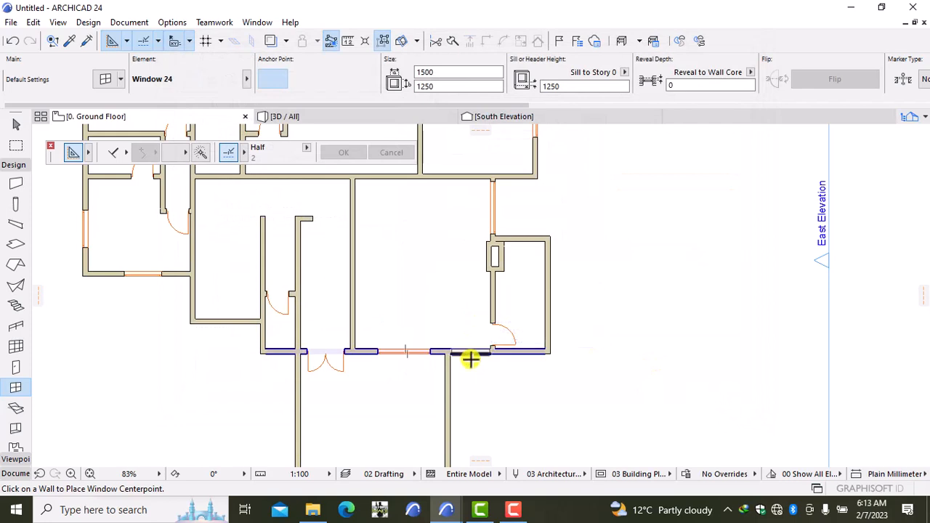
{"action": "left_click", "coordinate": [500, 296]}
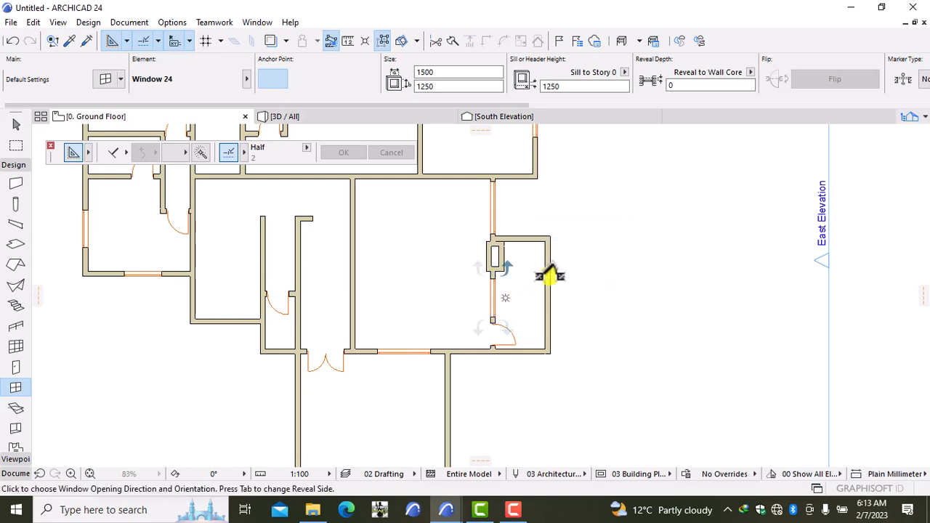
{"action": "left_click", "coordinate": [582, 226]}
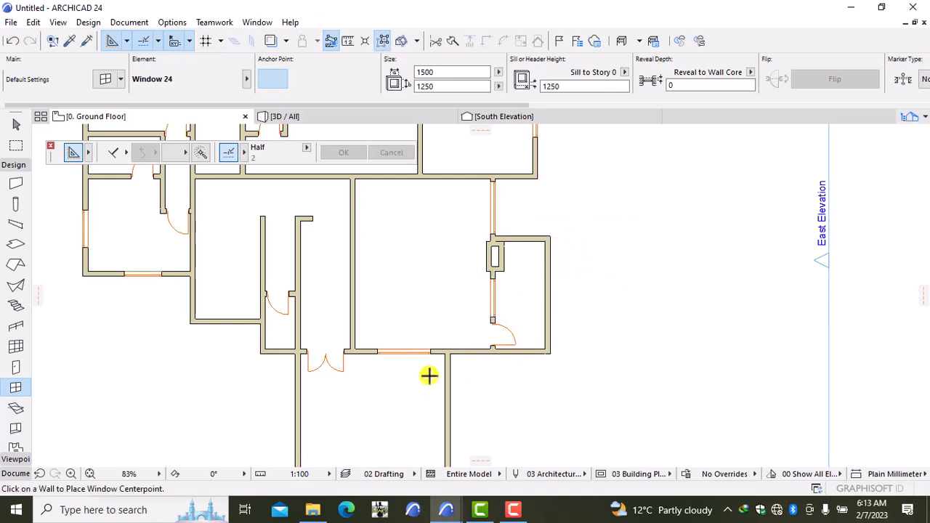
Change the default window width to 1200 and place one in the south wall right of the corridor.
{"action": "double_click", "coordinate": [16, 392]}
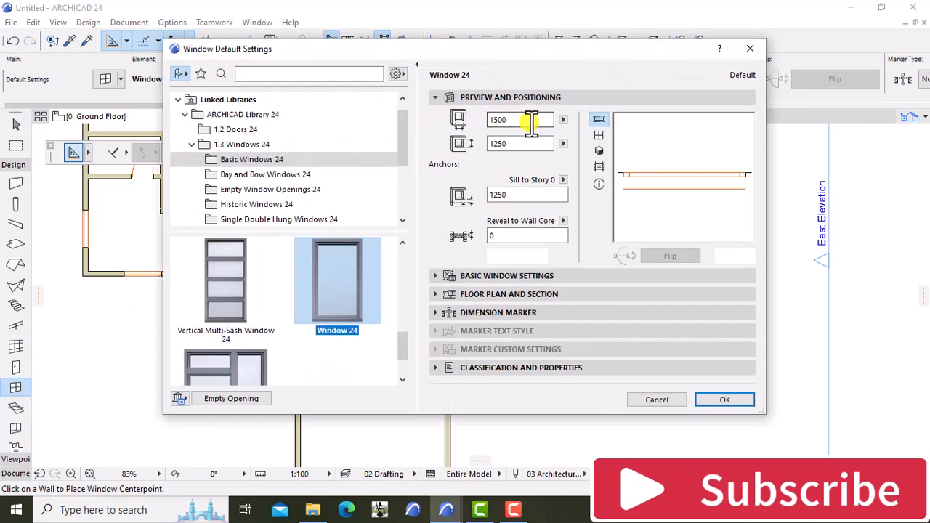
{"action": "key", "text": "BackSpace"}
{"action": "key", "text": "BackSpace"}
{"action": "key", "text": "BackSpace"}
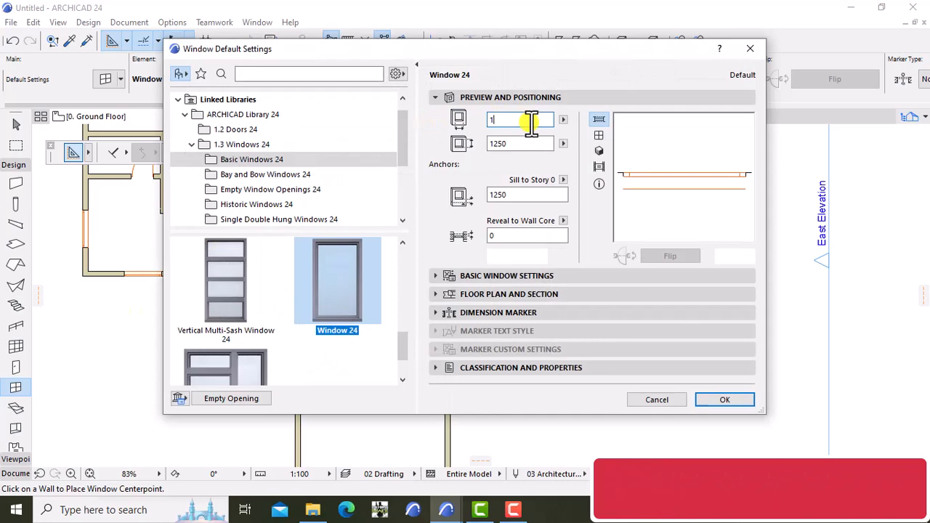
{"action": "type", "text": "200"}
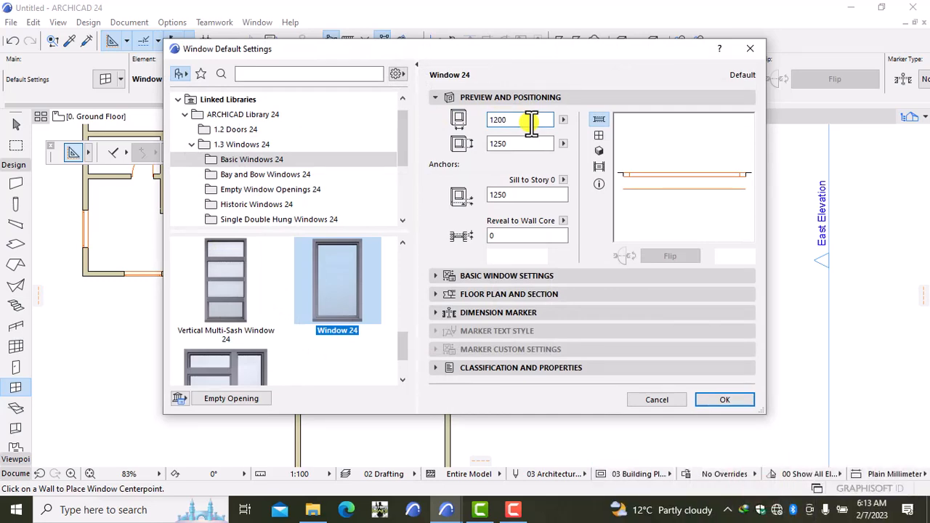
{"action": "left_click", "coordinate": [713, 397]}
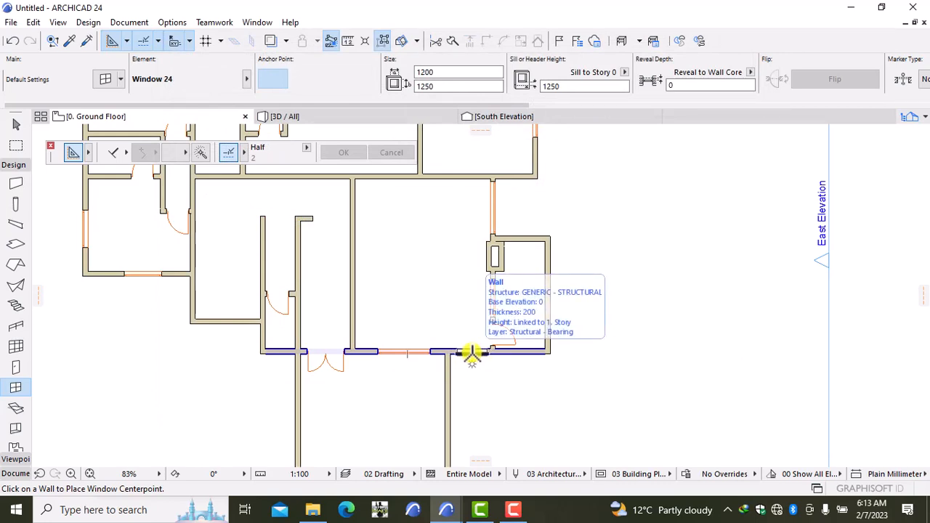
{"action": "left_click", "coordinate": [472, 355]}
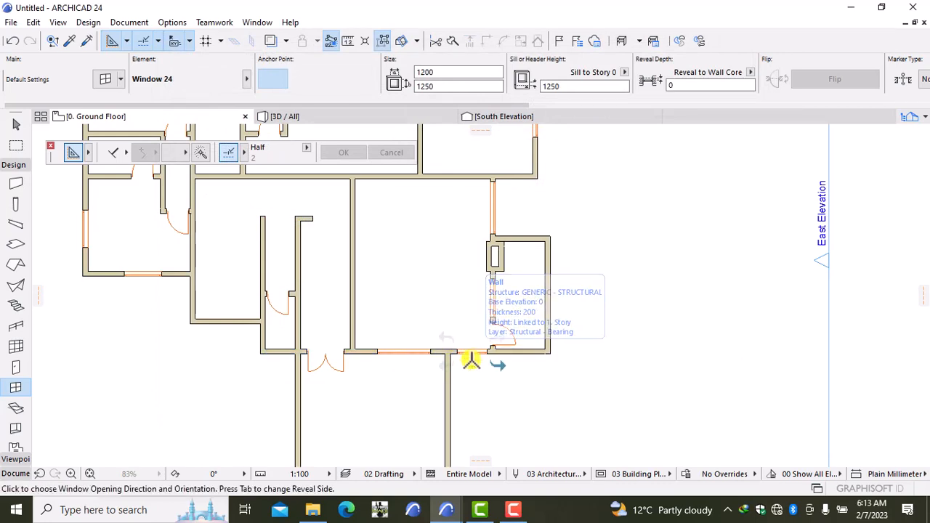
{"action": "left_click", "coordinate": [534, 378]}
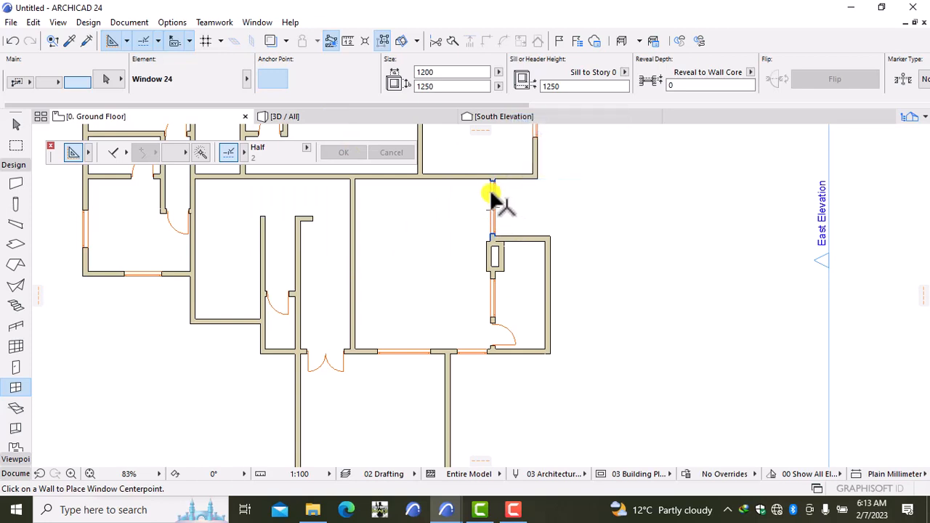
Resize the 2100-wide window above the small room to 1500 through its selection settings (Ctrl+T).
{"action": "scroll", "coordinate": [492, 196], "scroll_direction": "up", "scroll_amount": 5}
{"action": "left_click", "coordinate": [512, 167]}
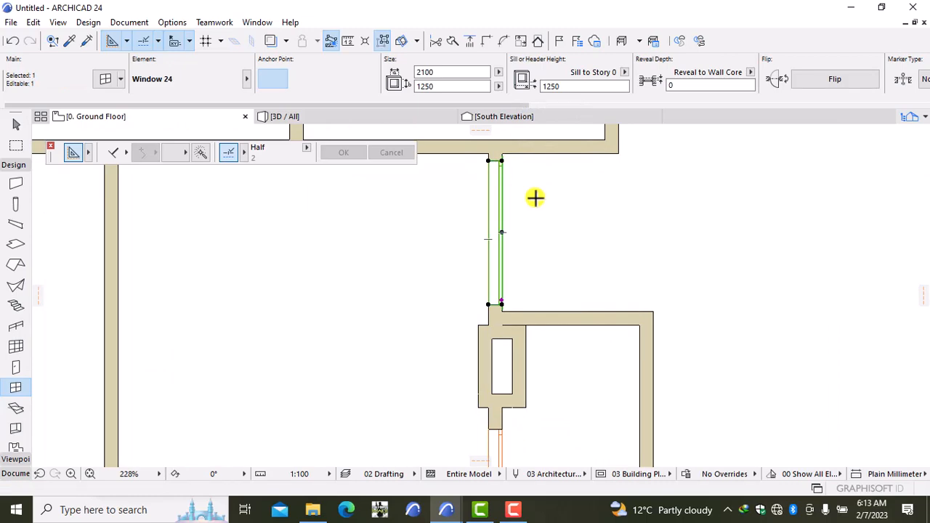
{"action": "key", "text": "ctrl+t"}
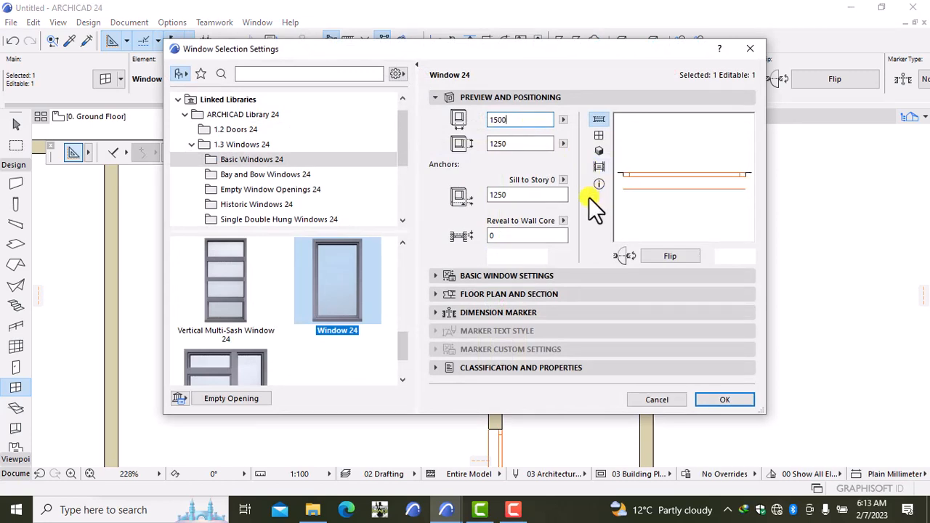
{"action": "left_click", "coordinate": [718, 399]}
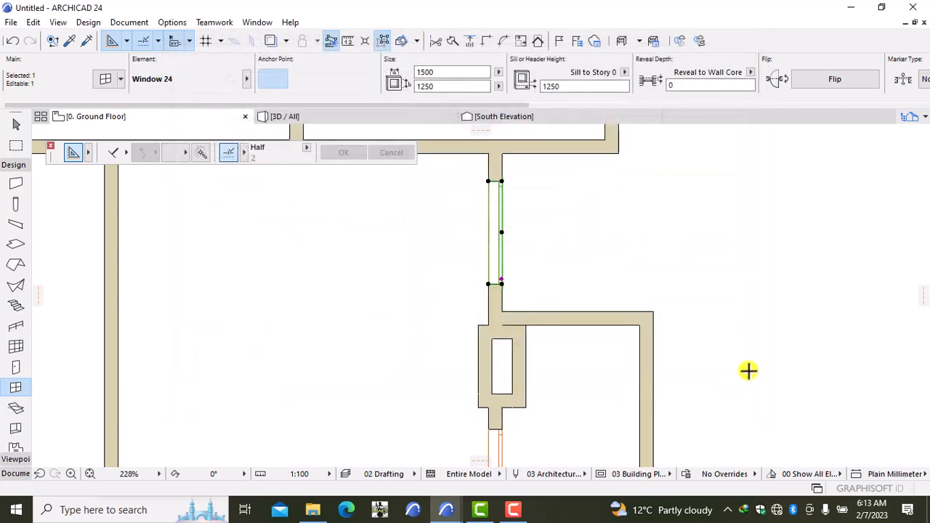
{"action": "key", "text": "Escape"}
{"action": "scroll", "coordinate": [748, 370], "scroll_direction": "down", "scroll_amount": 3}
{"action": "scroll", "coordinate": [748, 370], "scroll_direction": "down", "scroll_amount": 2}
{"action": "middle_click_drag", "start_coordinate": [754, 386], "coordinate": [691, 243]}
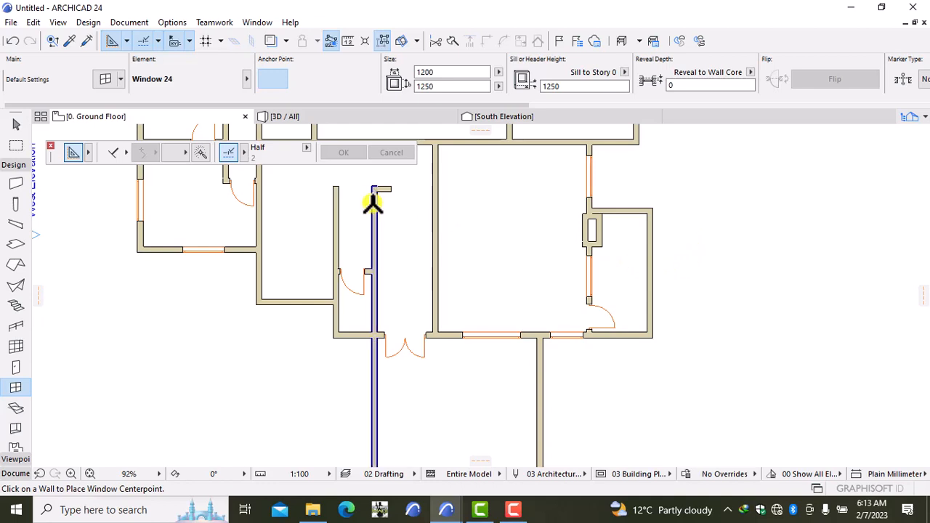
{"action": "left_click", "coordinate": [314, 118]}
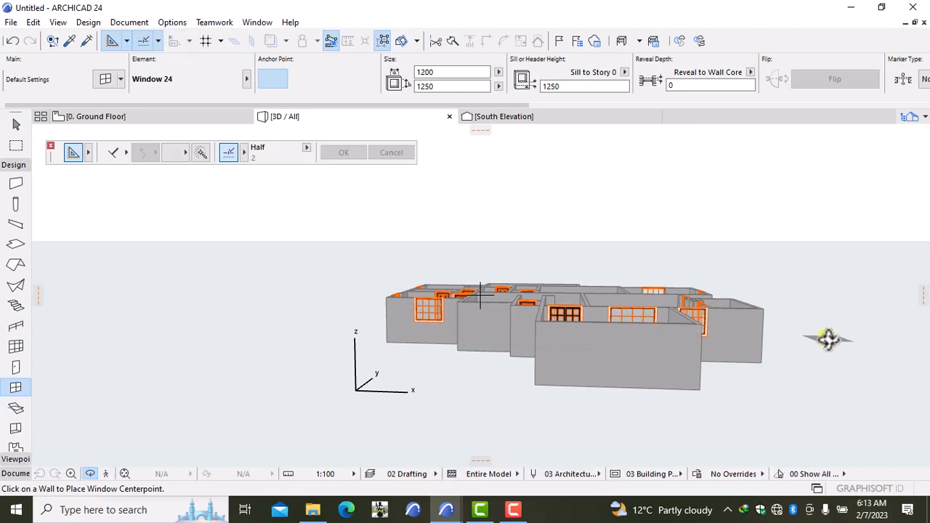
{"action": "right_click", "coordinate": [828, 340]}
{"action": "left_click", "coordinate": [810, 376]}
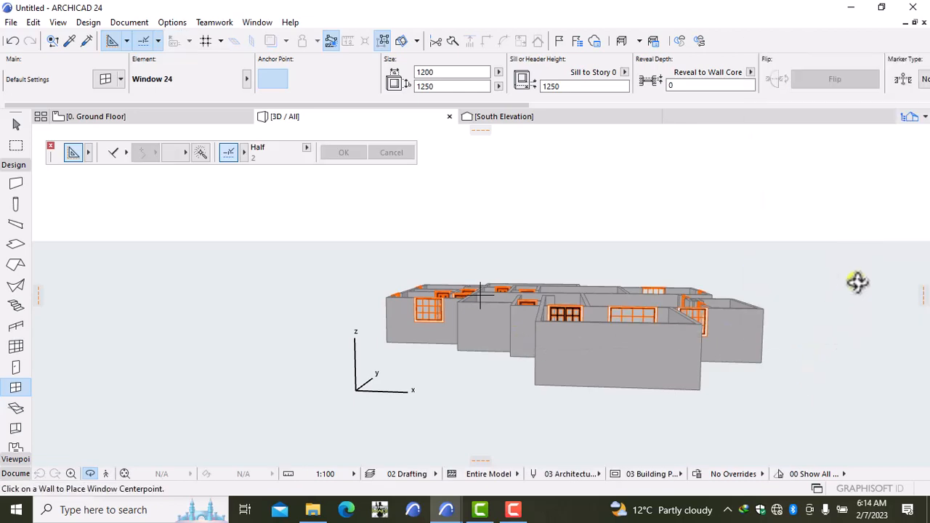
{"action": "left_click_drag", "start_coordinate": [858, 282], "coordinate": [589, 276]}
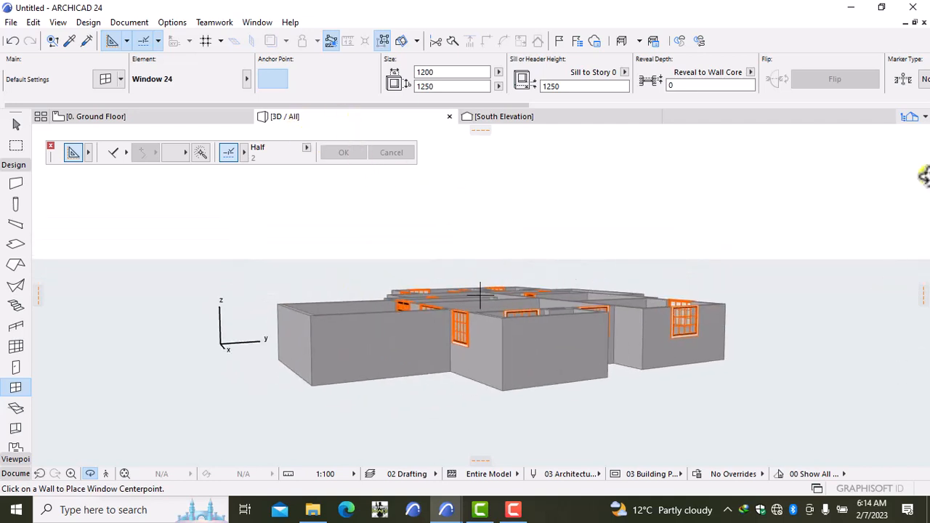
{"action": "left_click", "coordinate": [115, 121]}
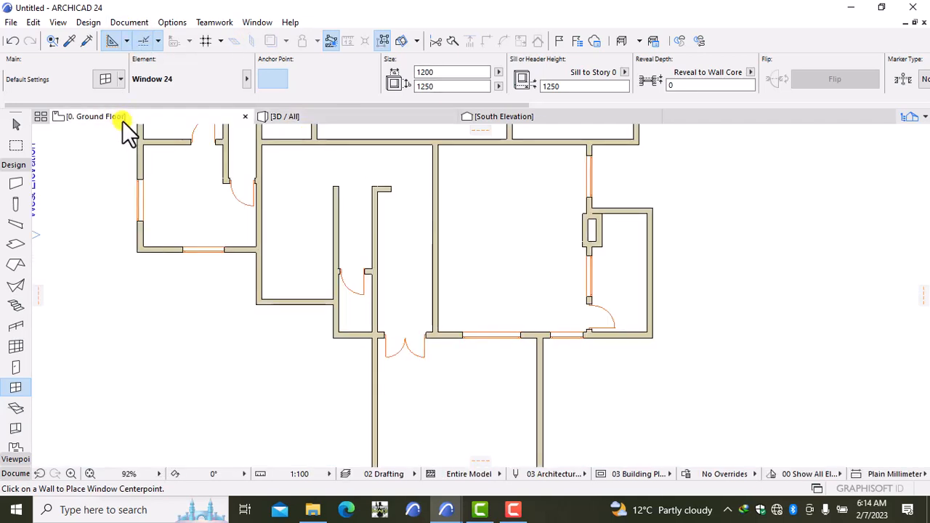
Place two 1200 mm Window 24 windows side by side in the central room's north wall, opening outward.
{"action": "scroll", "coordinate": [422, 236], "scroll_direction": "down", "scroll_amount": 3}
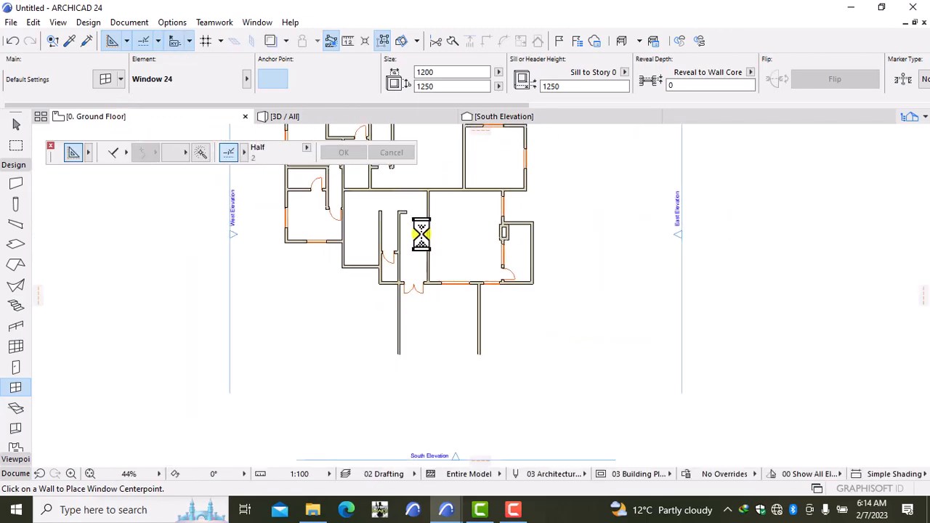
{"action": "middle_click_drag", "start_coordinate": [392, 247], "coordinate": [386, 374]}
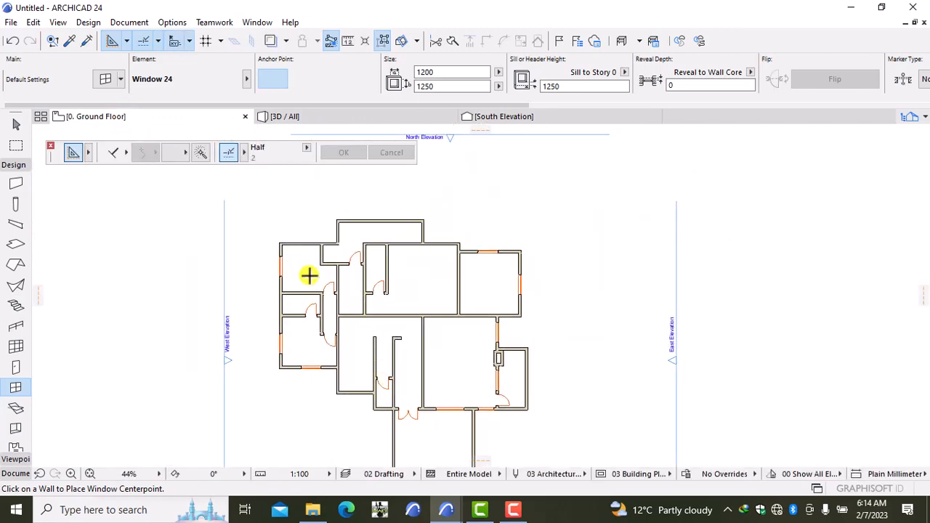
{"action": "scroll", "coordinate": [421, 280], "scroll_direction": "up", "scroll_amount": 1}
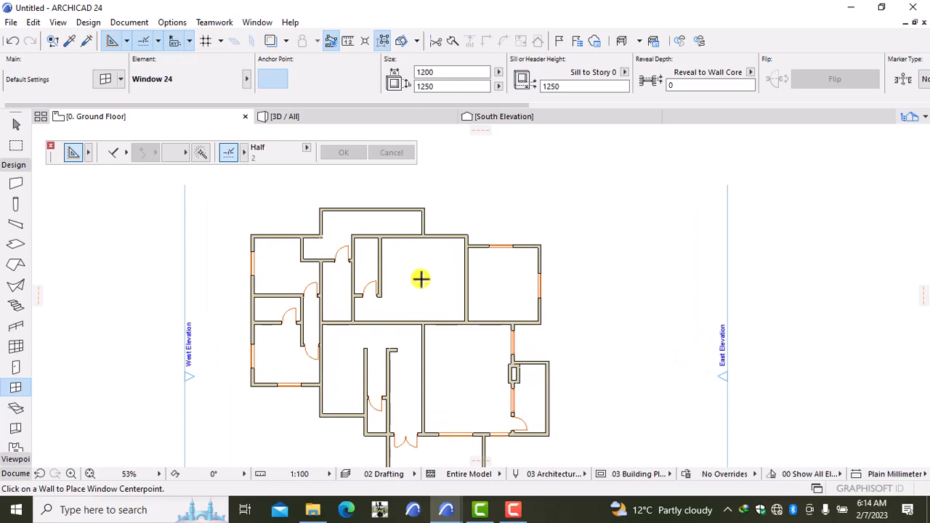
{"action": "scroll", "coordinate": [422, 278], "scroll_direction": "up", "scroll_amount": 3}
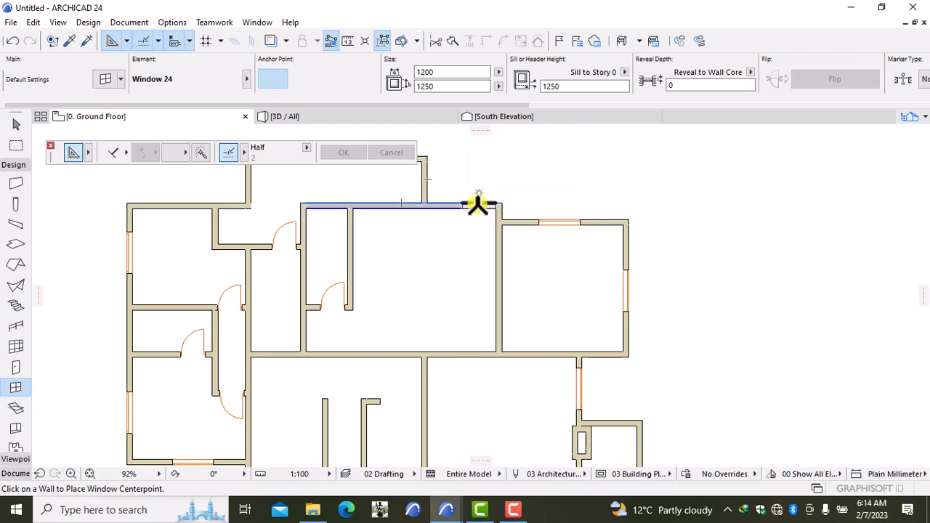
{"action": "left_click", "coordinate": [452, 198]}
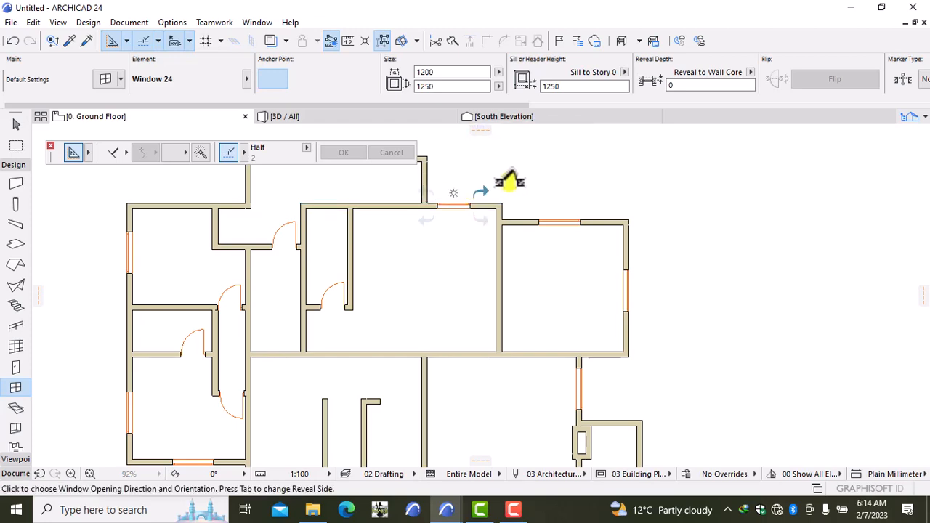
{"action": "left_click", "coordinate": [527, 178]}
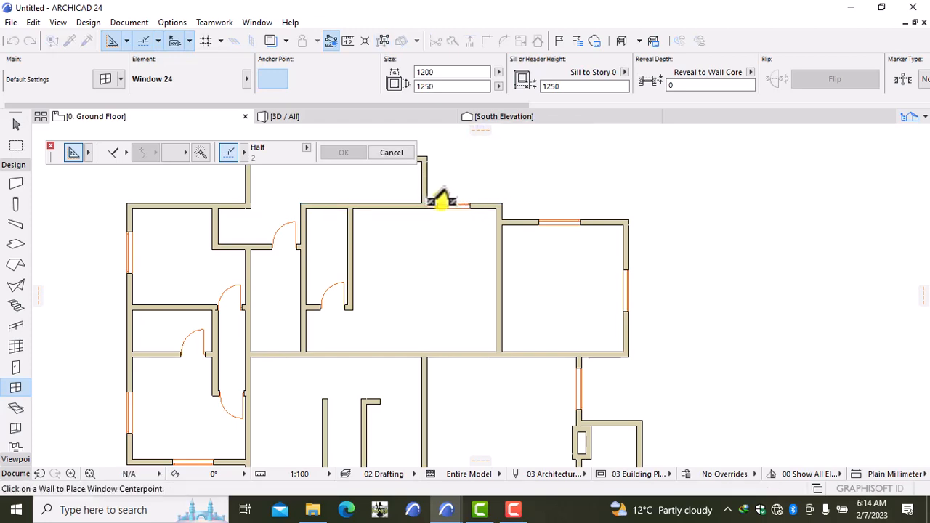
{"action": "left_click", "coordinate": [391, 203]}
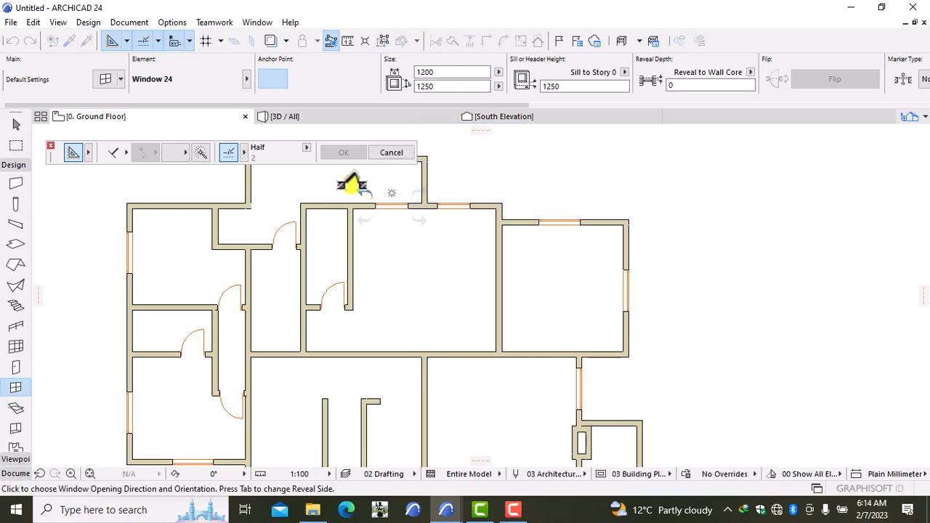
{"action": "left_click", "coordinate": [367, 196]}
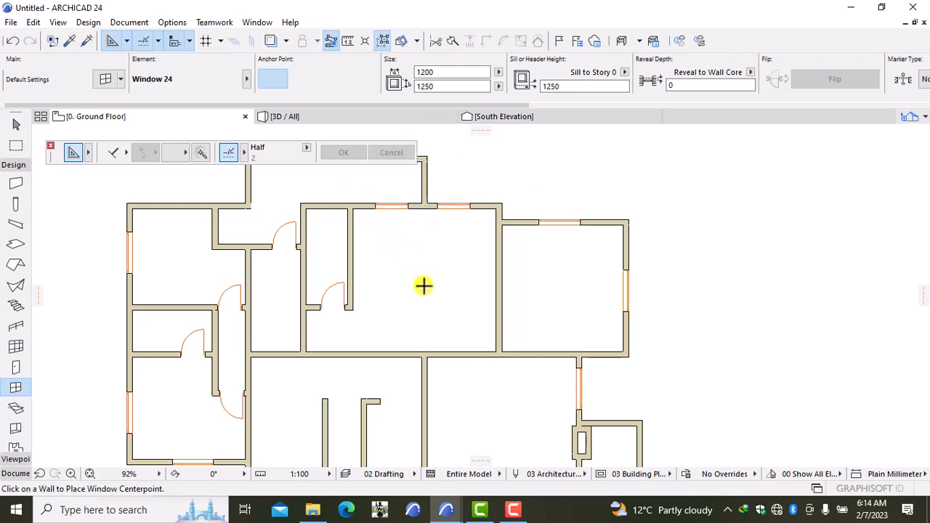
{"action": "scroll", "coordinate": [423, 286], "scroll_direction": "down", "scroll_amount": 2}
{"action": "middle_click_drag", "start_coordinate": [428, 293], "coordinate": [470, 275]}
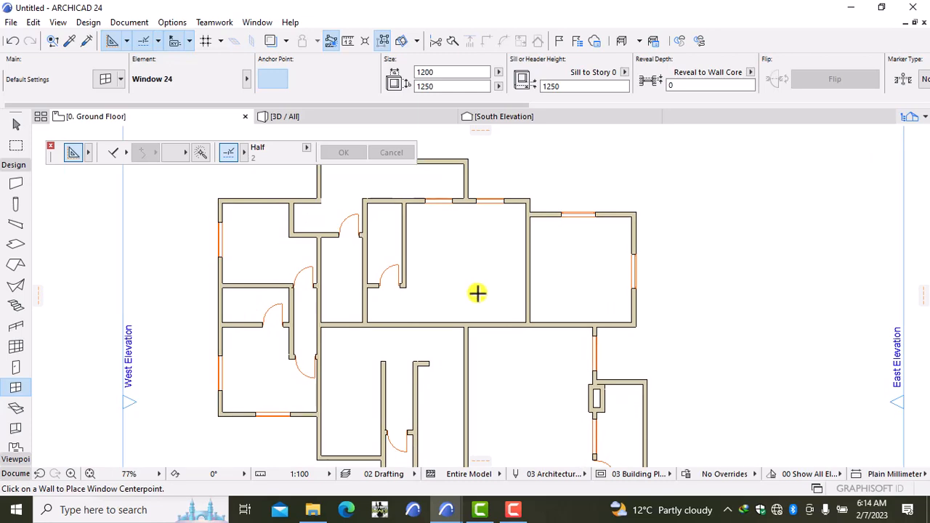
{"action": "scroll", "coordinate": [432, 248], "scroll_direction": "up", "scroll_amount": 2}
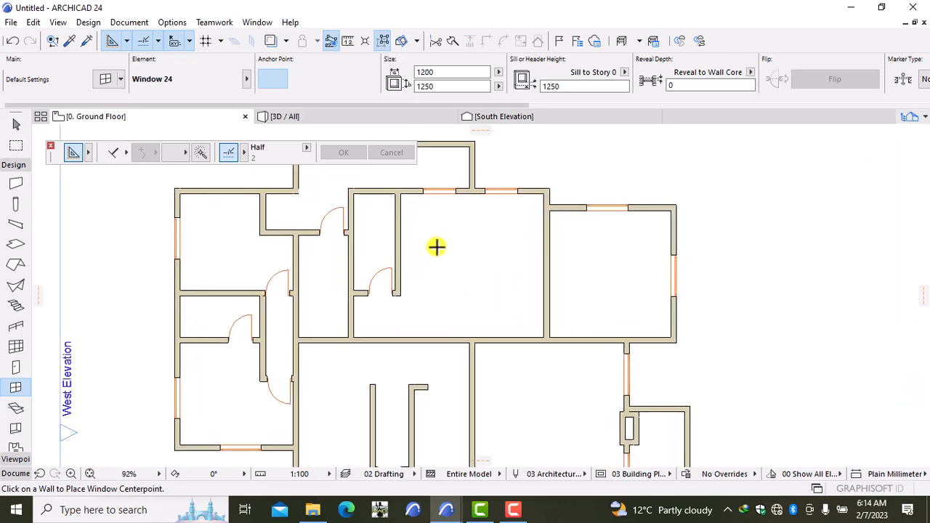
{"action": "middle_click_drag", "start_coordinate": [436, 247], "coordinate": [426, 322]}
{"action": "scroll", "coordinate": [425, 281], "scroll_direction": "up", "scroll_amount": 3}
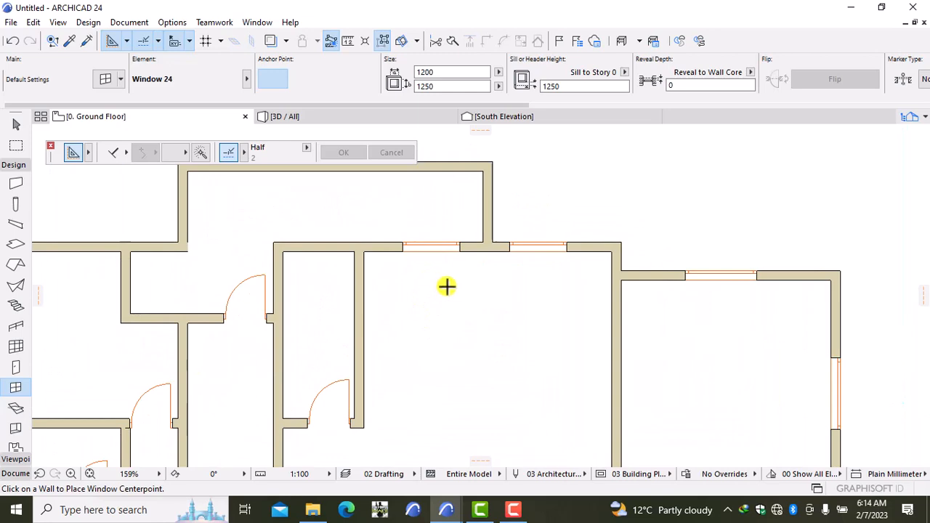
{"action": "scroll", "coordinate": [458, 293], "scroll_direction": "down", "scroll_amount": 3}
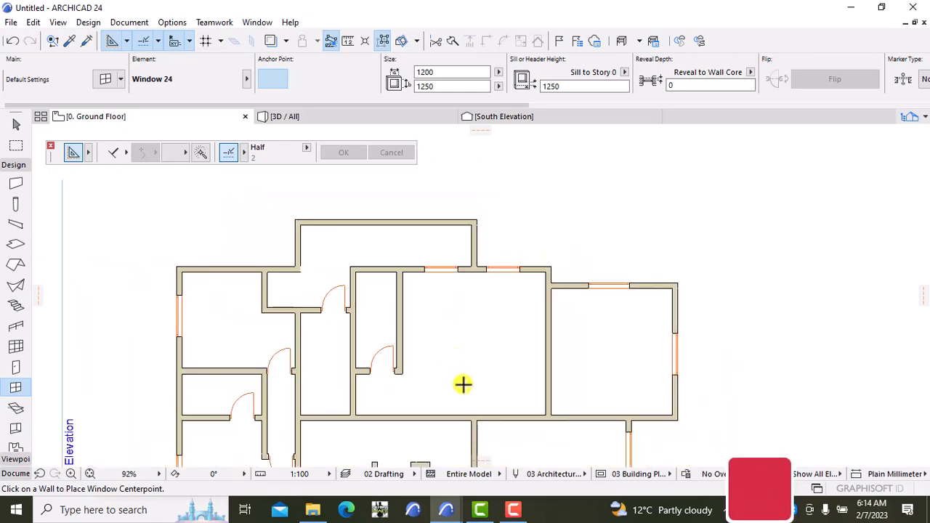
{"action": "middle_click_drag", "start_coordinate": [463, 384], "coordinate": [467, 305]}
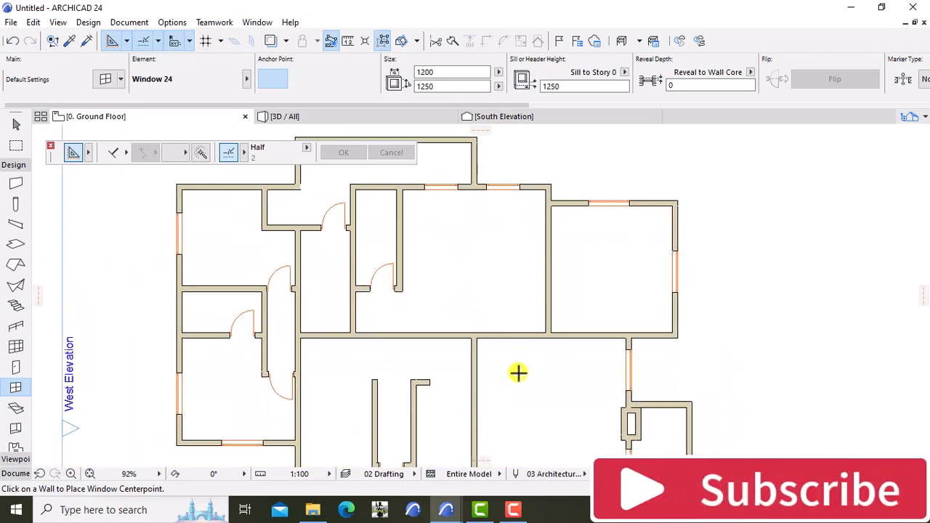
{"action": "middle_click_drag", "start_coordinate": [519, 373], "coordinate": [534, 278]}
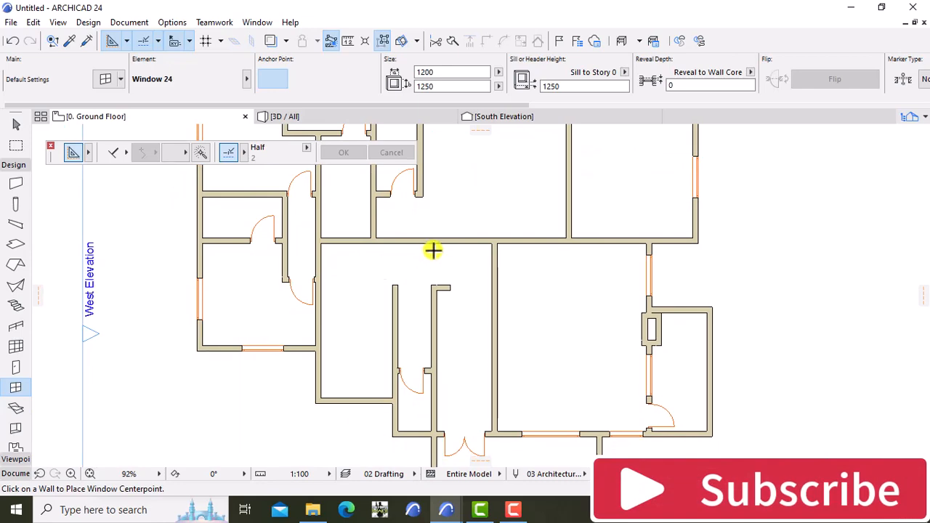
{"action": "scroll", "coordinate": [433, 250], "scroll_direction": "down", "scroll_amount": 2}
{"action": "middle_click_drag", "start_coordinate": [432, 250], "coordinate": [421, 380]}
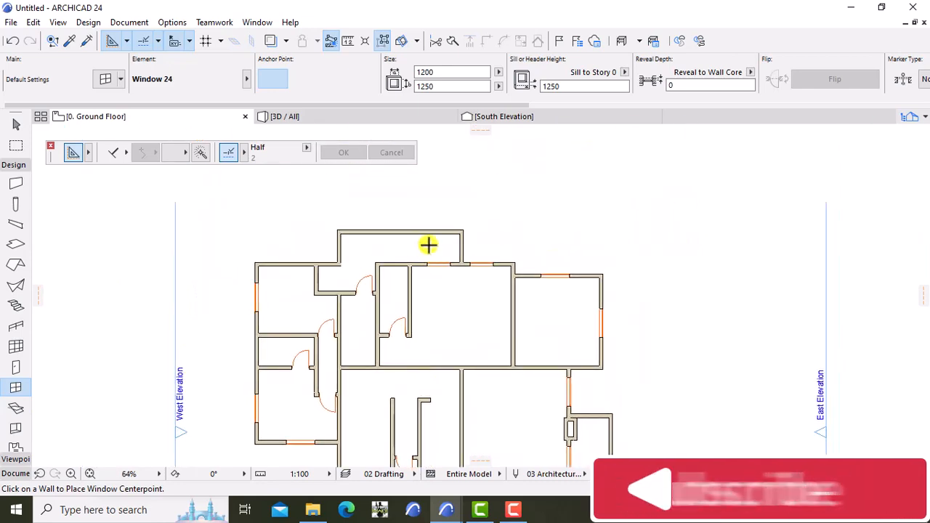
{"action": "scroll", "coordinate": [429, 245], "scroll_direction": "up", "scroll_amount": 2}
{"action": "scroll", "coordinate": [425, 247], "scroll_direction": "up", "scroll_amount": 1}
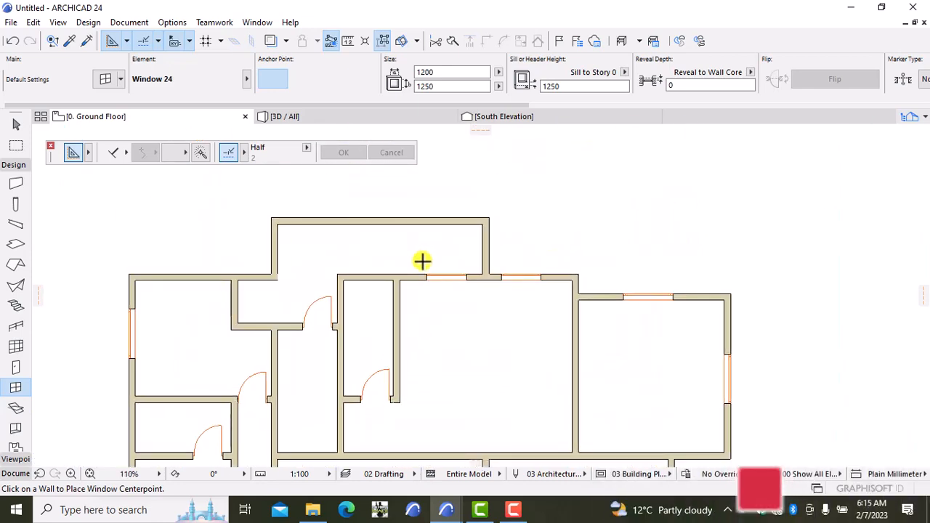
{"action": "scroll", "coordinate": [422, 260], "scroll_direction": "up", "scroll_amount": 1}
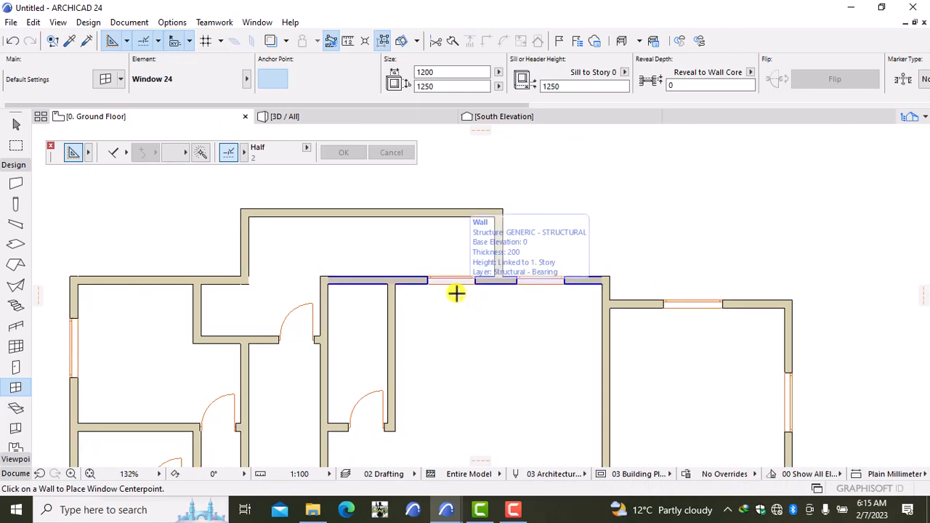
{"action": "scroll", "coordinate": [487, 351], "scroll_direction": "down", "scroll_amount": 2}
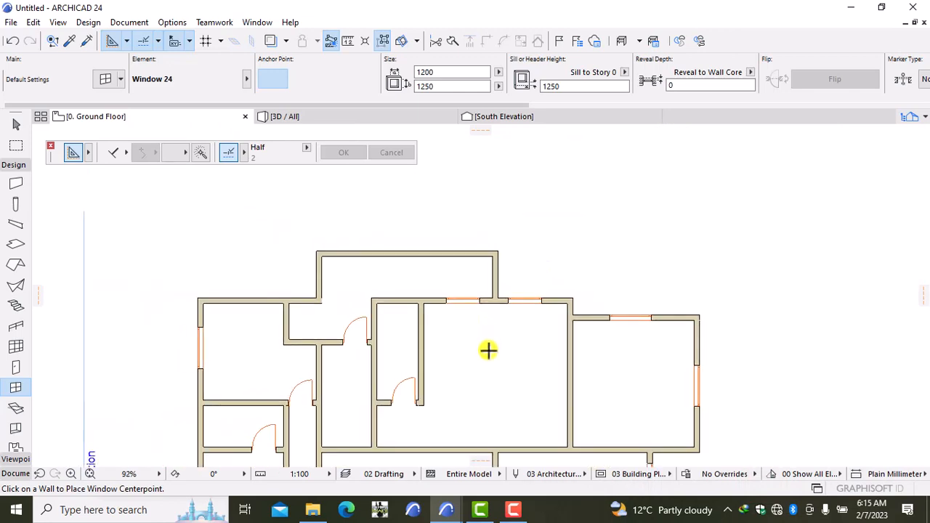
{"action": "scroll", "coordinate": [488, 351], "scroll_direction": "up", "scroll_amount": 1}
{"action": "middle_click_drag", "start_coordinate": [490, 353], "coordinate": [494, 289]}
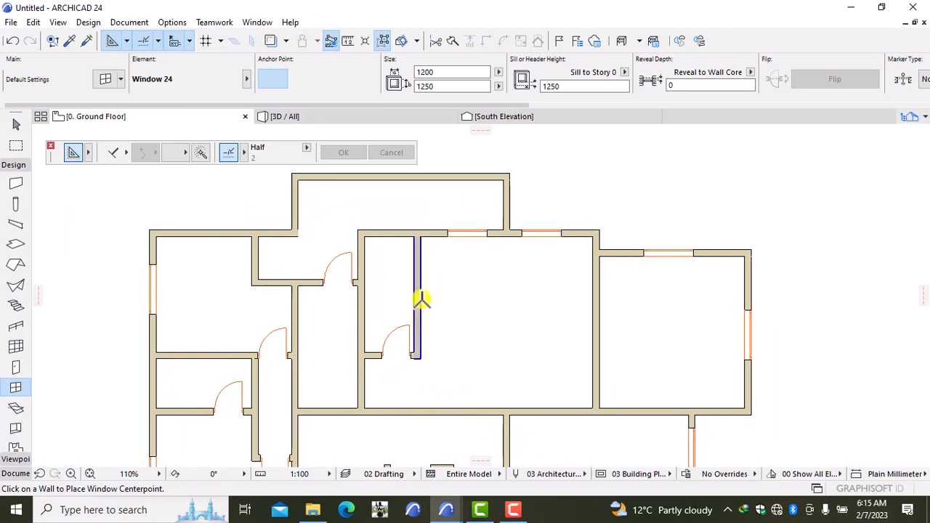
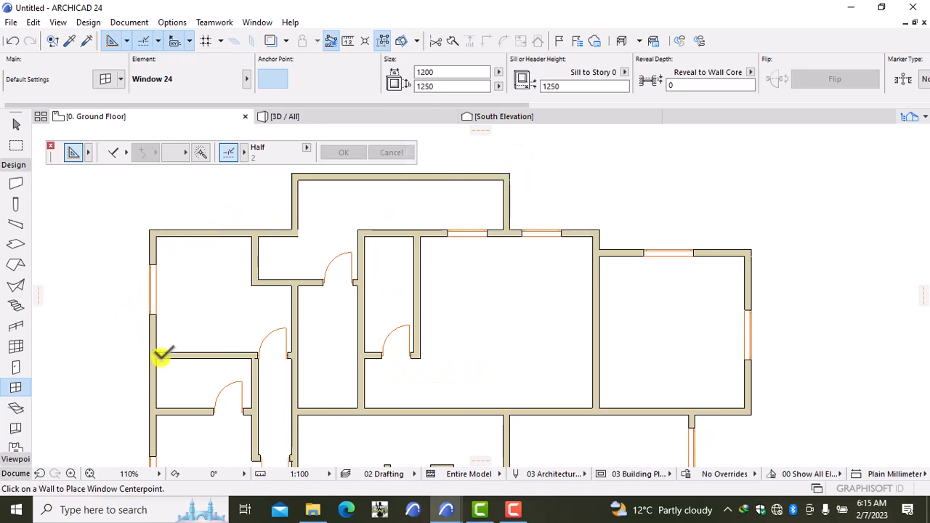
Place a 1200 × 1250 window in the upper-left room's top wall and set its opening side.
{"action": "left_click", "coordinate": [209, 231]}
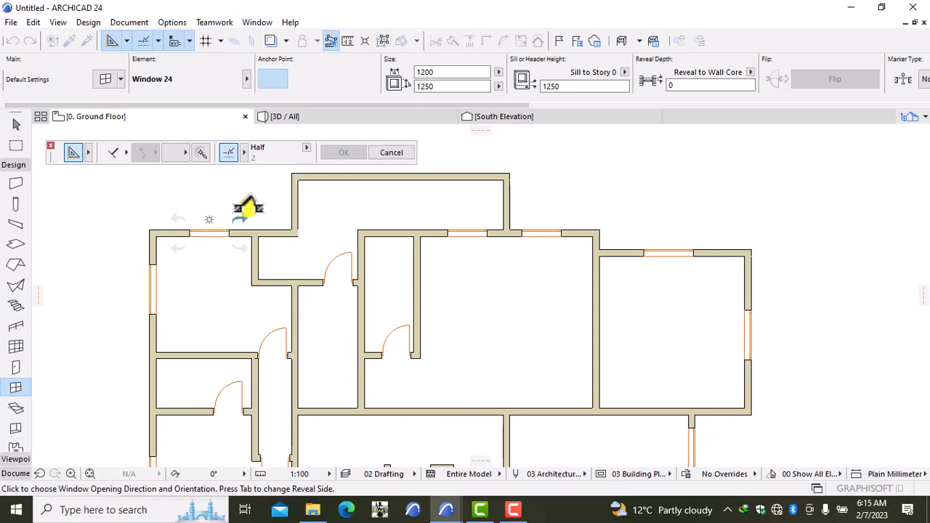
{"action": "left_click", "coordinate": [249, 207]}
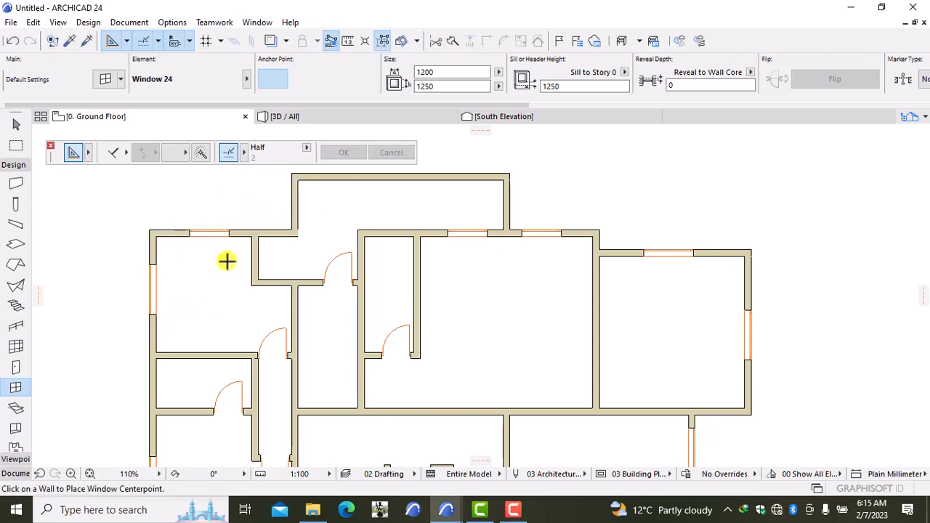
{"action": "scroll", "coordinate": [218, 283], "scroll_direction": "down", "scroll_amount": 6}
{"action": "middle_click_drag", "start_coordinate": [218, 282], "coordinate": [260, 292]}
{"action": "scroll", "coordinate": [282, 253], "scroll_direction": "up", "scroll_amount": 6}
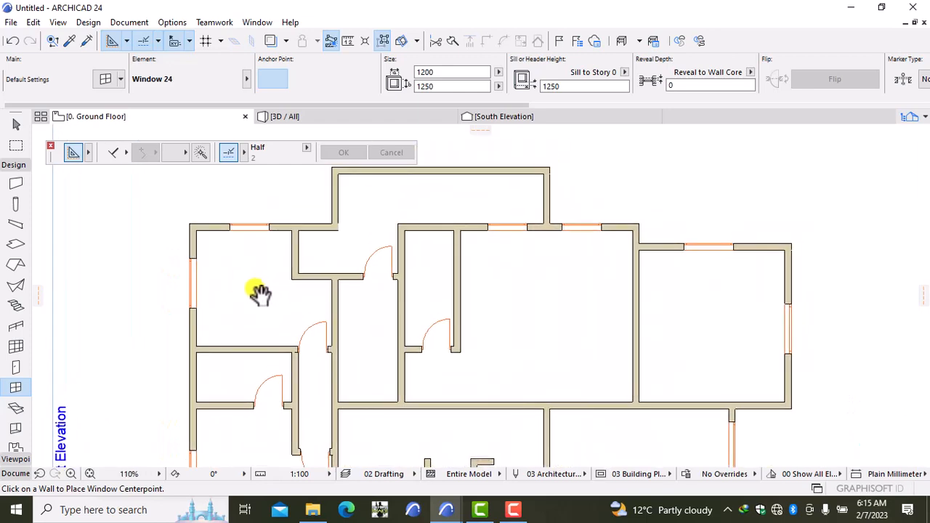
Make new windows 900 wide, 750 high with a 1750 sill and a 2 × 2 sash pane grid.
{"action": "double_click", "coordinate": [13, 387]}
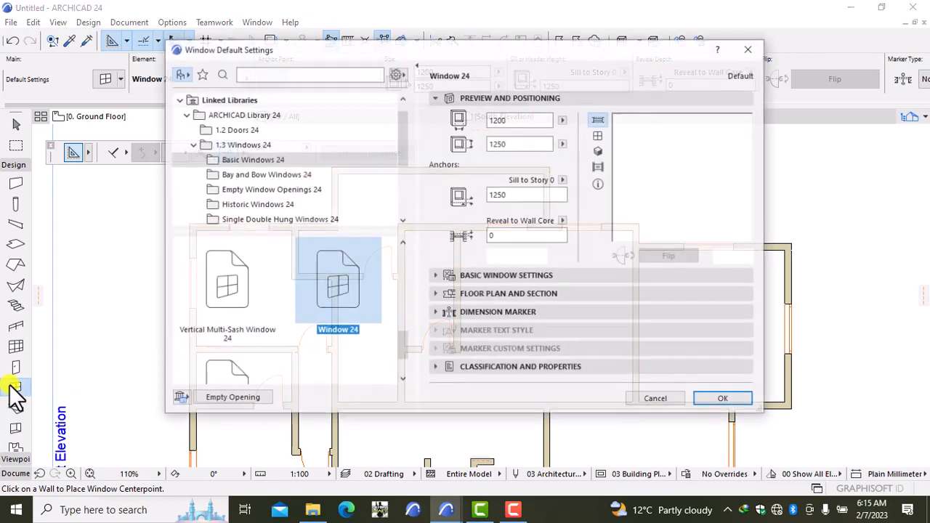
{"action": "left_click", "coordinate": [526, 122]}
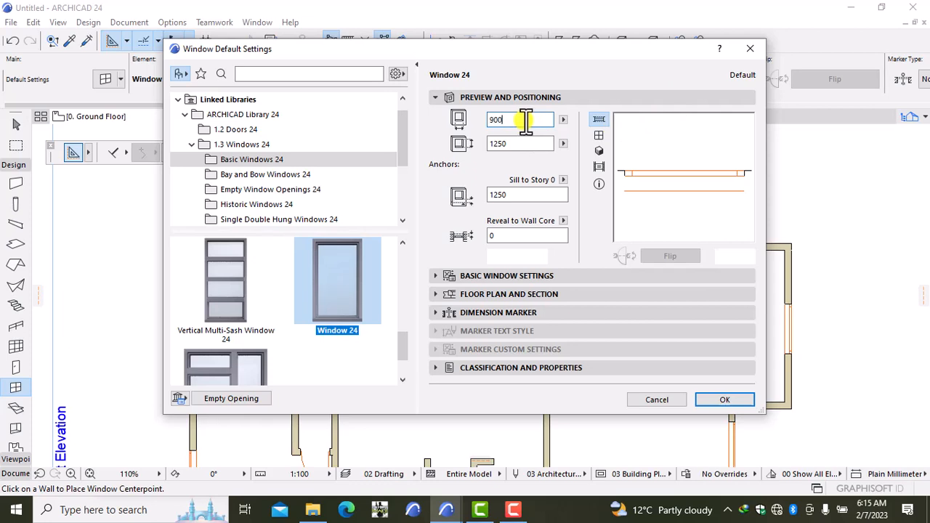
{"action": "left_click", "coordinate": [532, 143]}
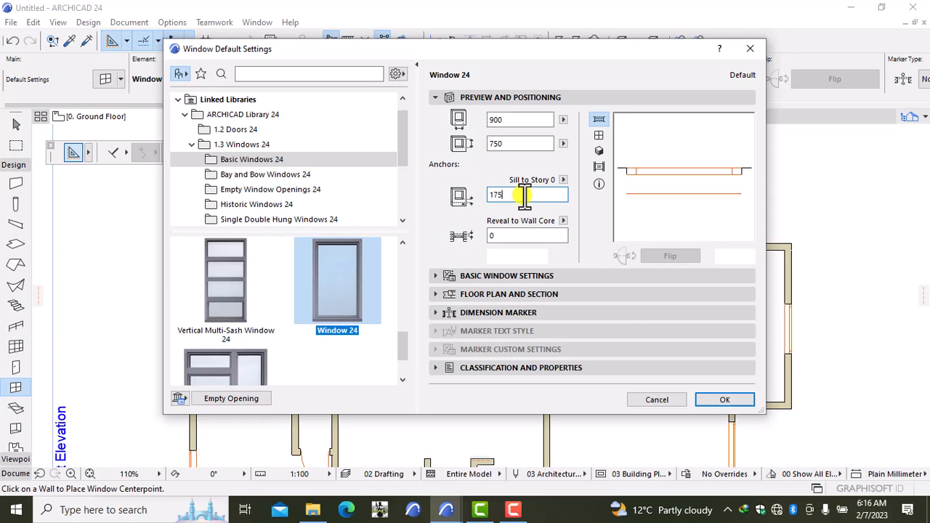
{"action": "left_click", "coordinate": [502, 275]}
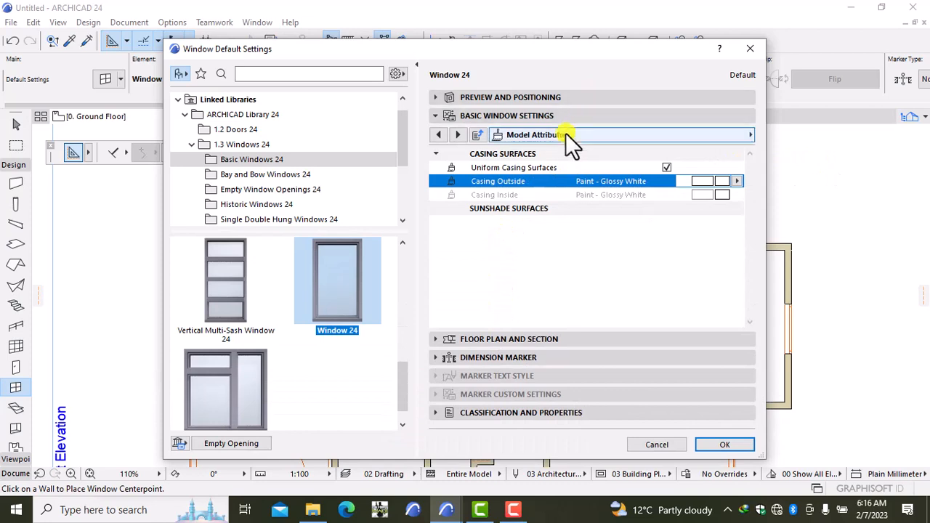
{"action": "left_click", "coordinate": [564, 136]}
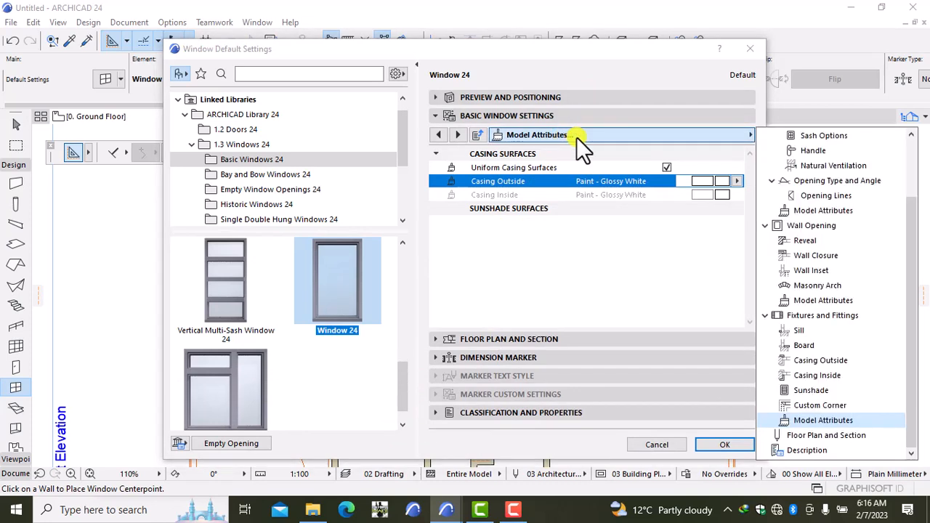
{"action": "left_click", "coordinate": [824, 137]}
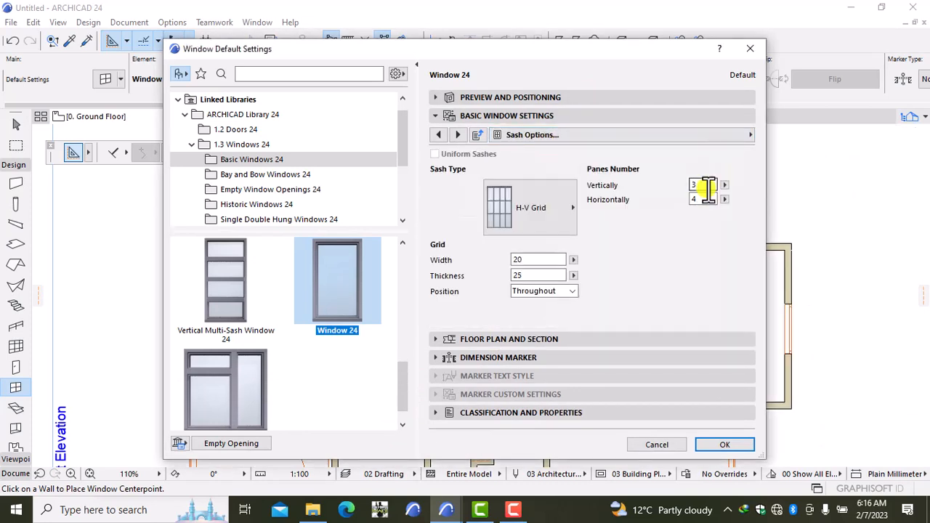
{"action": "double_click", "coordinate": [703, 185]}
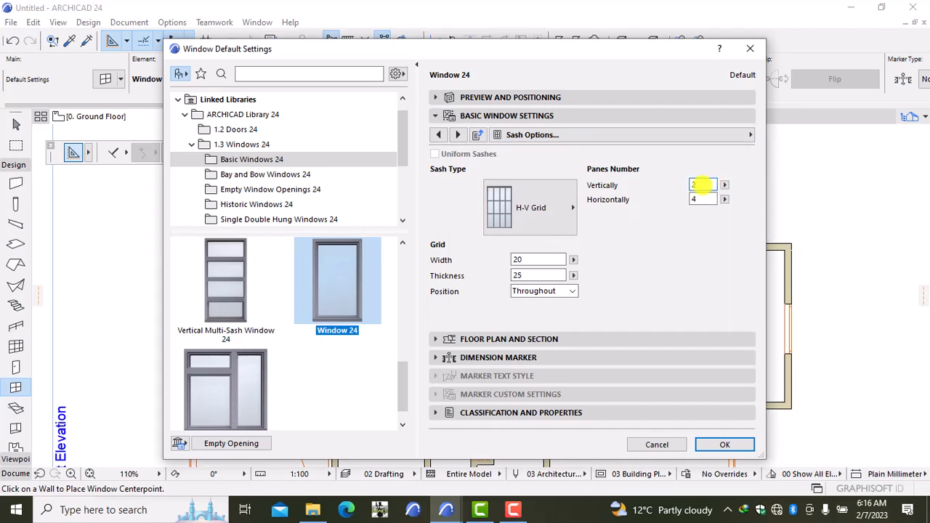
{"action": "left_click", "coordinate": [698, 201]}
{"action": "type", "text": "2"}
{"action": "key", "text": "Return"}
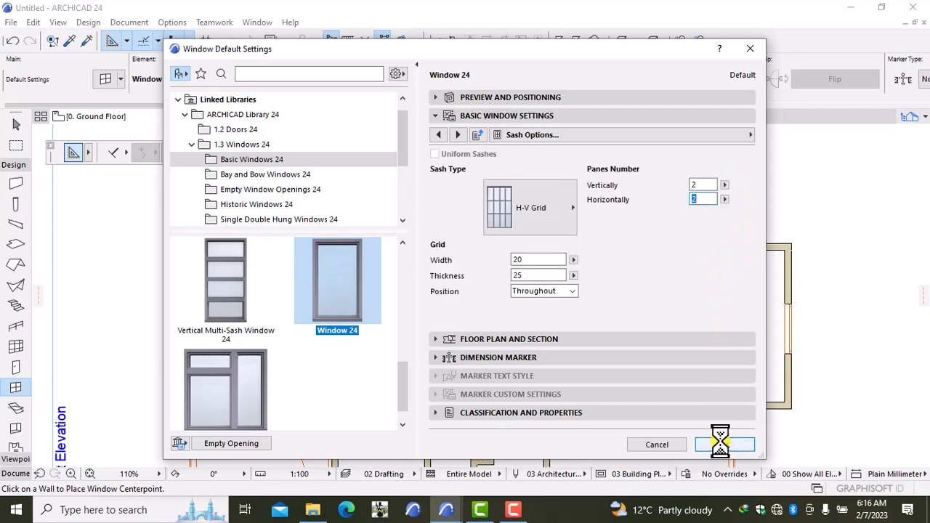
{"action": "left_click", "coordinate": [725, 445]}
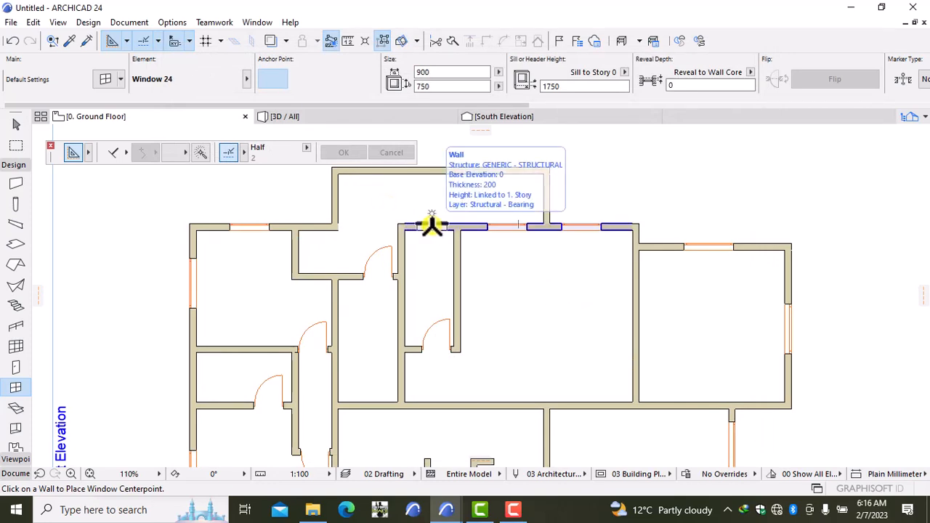
Place a 900 × 750 gridded window in the central room's top wall.
{"action": "left_click", "coordinate": [431, 226]}
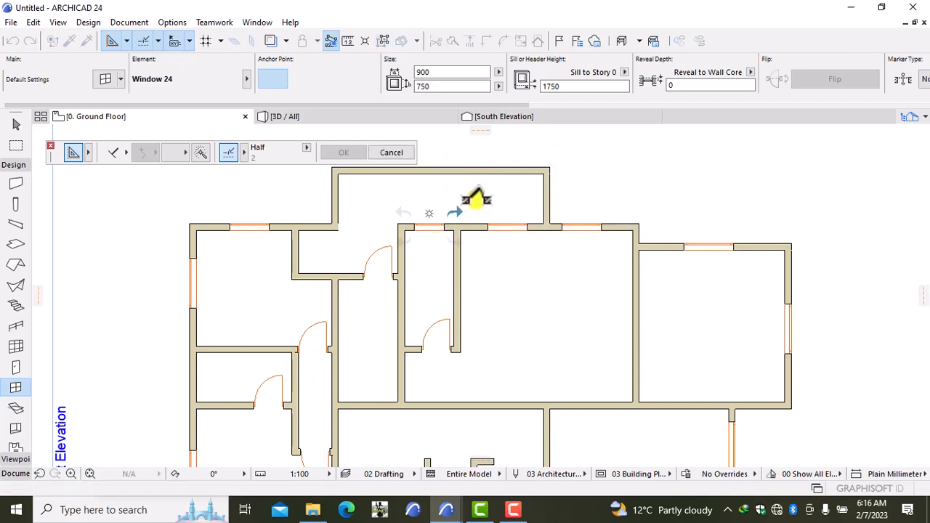
{"action": "left_click", "coordinate": [436, 234]}
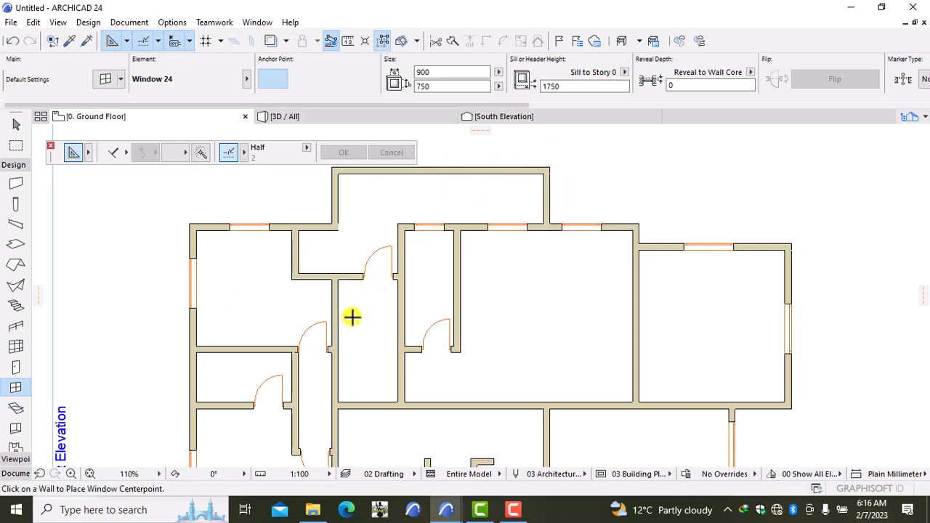
{"action": "scroll", "coordinate": [352, 316], "scroll_direction": "down", "scroll_amount": 2}
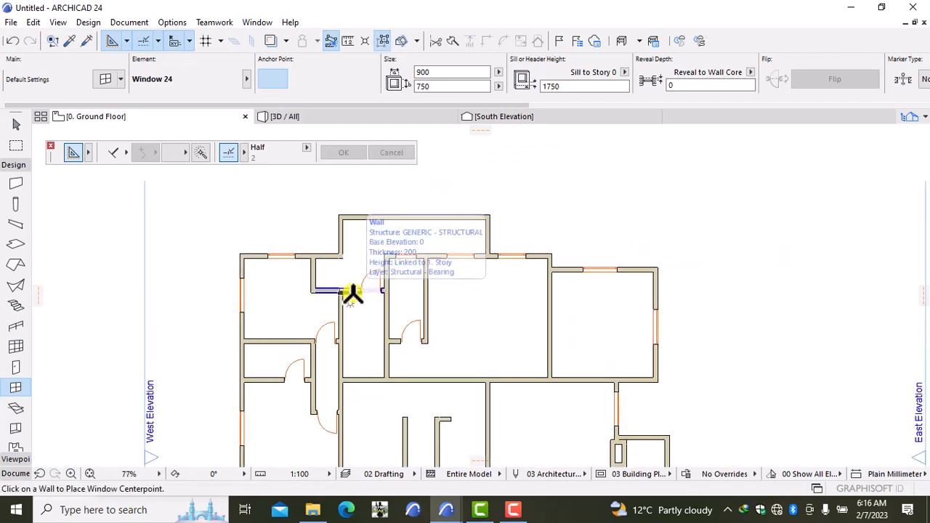
{"action": "scroll", "coordinate": [354, 292], "scroll_direction": "down", "scroll_amount": 1}
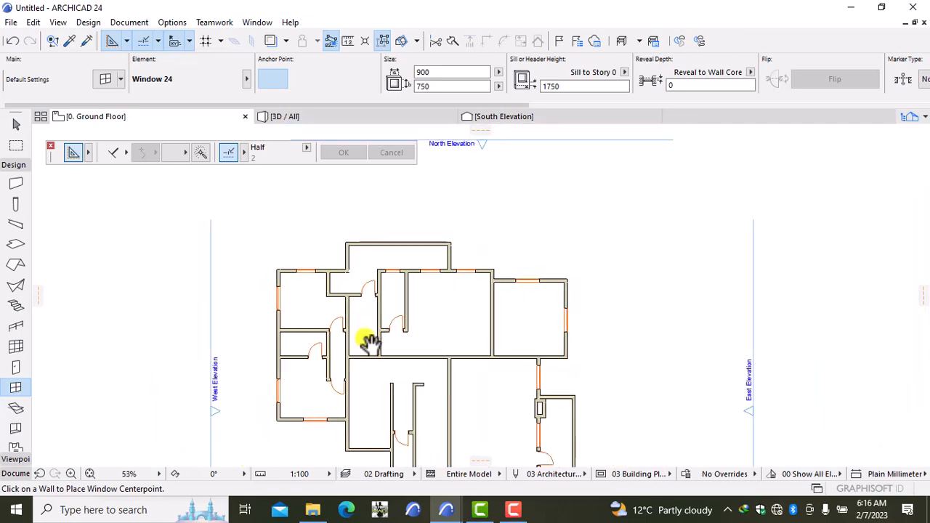
{"action": "middle_click_drag", "start_coordinate": [370, 341], "coordinate": [366, 263]}
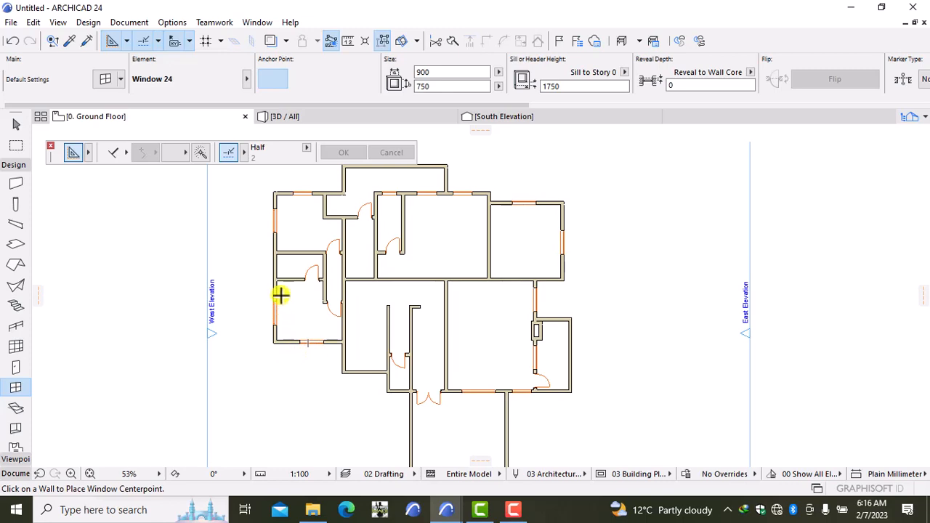
{"action": "scroll", "coordinate": [271, 268], "scroll_direction": "up", "scroll_amount": 3}
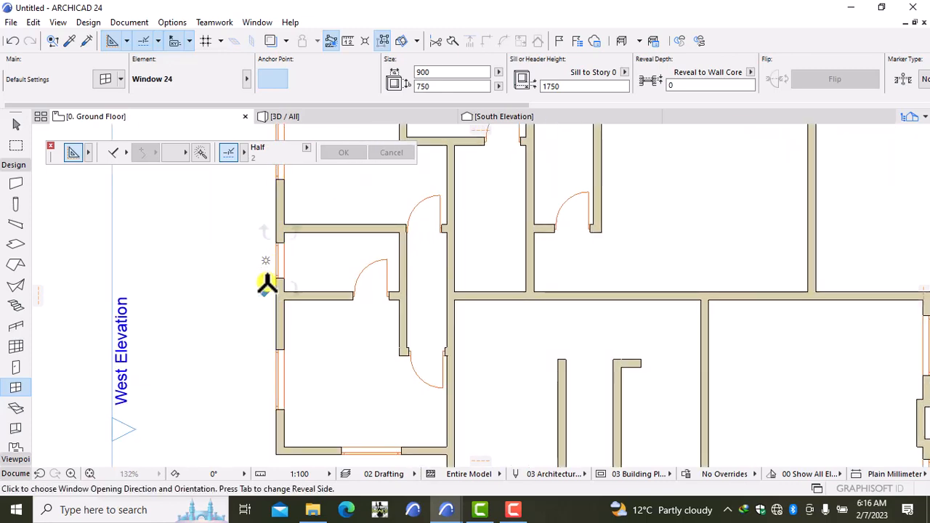
{"action": "scroll", "coordinate": [377, 371], "scroll_direction": "down", "scroll_amount": 1}
{"action": "middle_click_drag", "start_coordinate": [375, 371], "coordinate": [259, 212]}
{"action": "scroll", "coordinate": [258, 212], "scroll_direction": "up", "scroll_amount": 1}
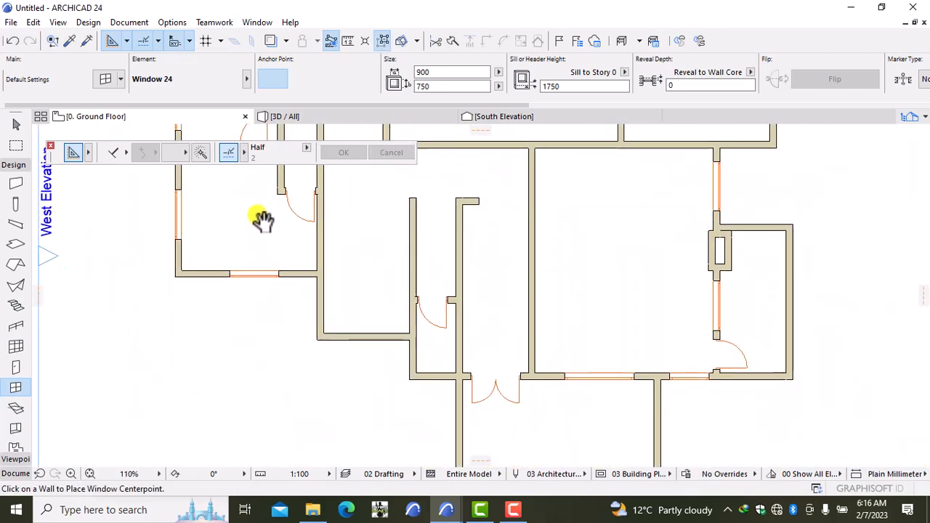
Place another gridded window beside the entrance double door, then view the whole model in 3D.
{"action": "left_click", "coordinate": [436, 381]}
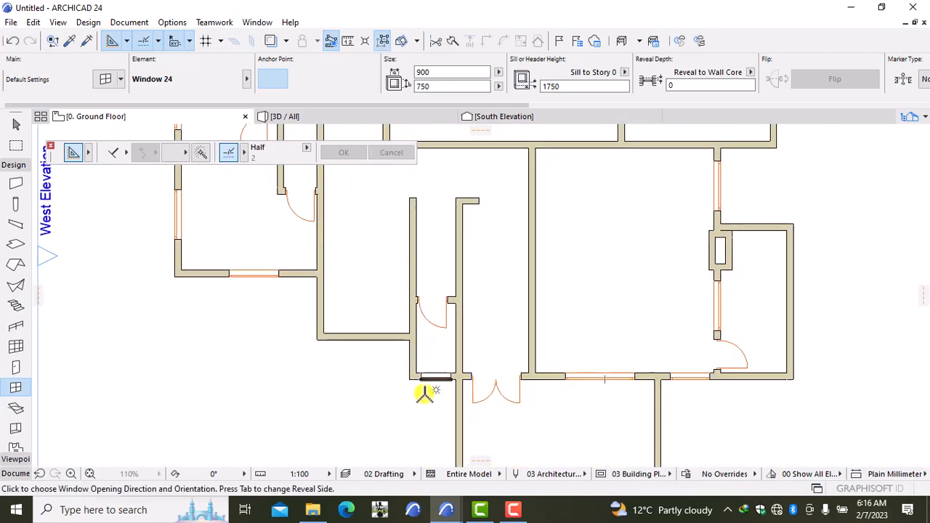
{"action": "left_click", "coordinate": [405, 394]}
{"action": "scroll", "coordinate": [461, 396], "scroll_direction": "down", "scroll_amount": 5}
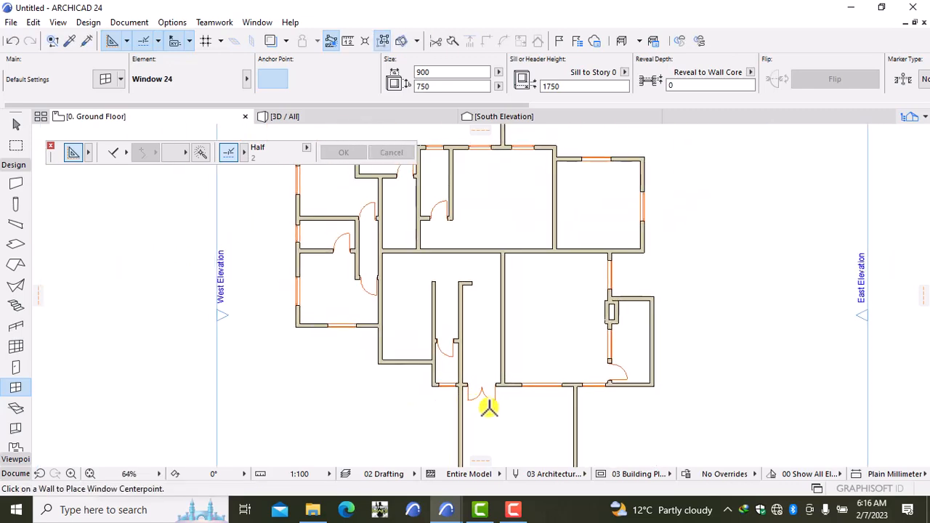
{"action": "scroll", "coordinate": [430, 305], "scroll_direction": "up", "scroll_amount": 2}
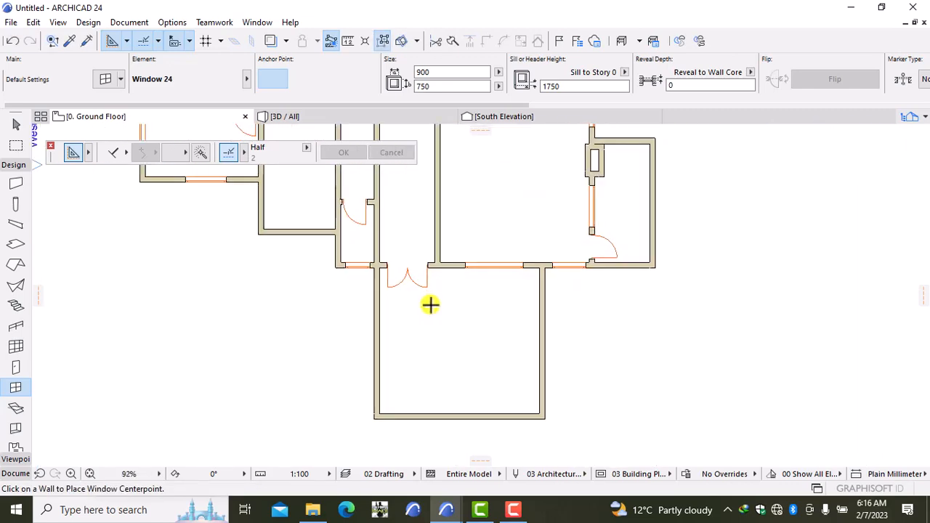
{"action": "scroll", "coordinate": [430, 305], "scroll_direction": "down", "scroll_amount": 3}
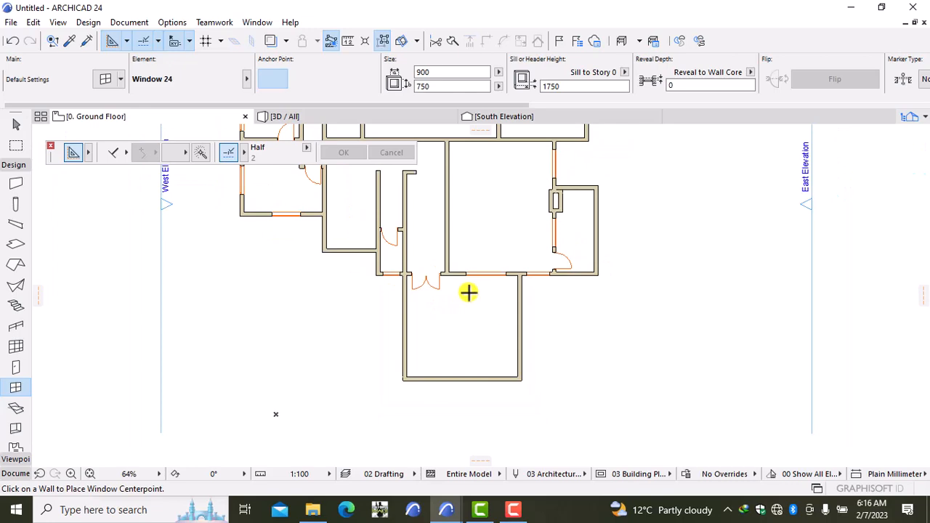
{"action": "scroll", "coordinate": [467, 294], "scroll_direction": "down", "scroll_amount": 1}
{"action": "scroll", "coordinate": [465, 276], "scroll_direction": "down", "scroll_amount": 2}
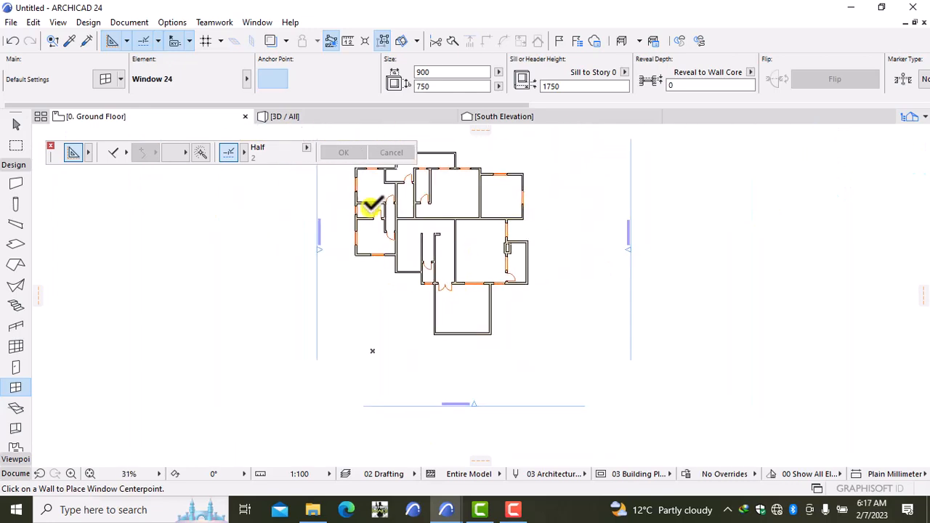
{"action": "scroll", "coordinate": [401, 256], "scroll_direction": "up", "scroll_amount": 1}
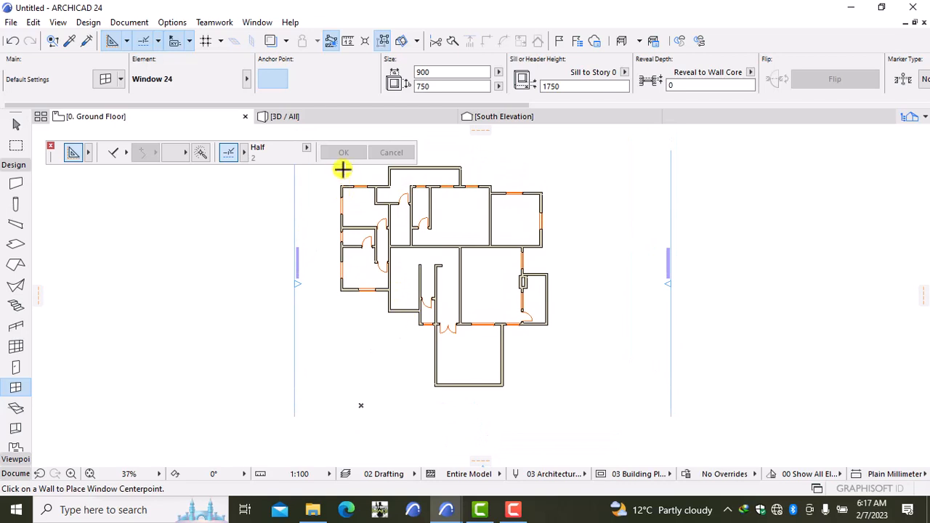
{"action": "left_click", "coordinate": [338, 113]}
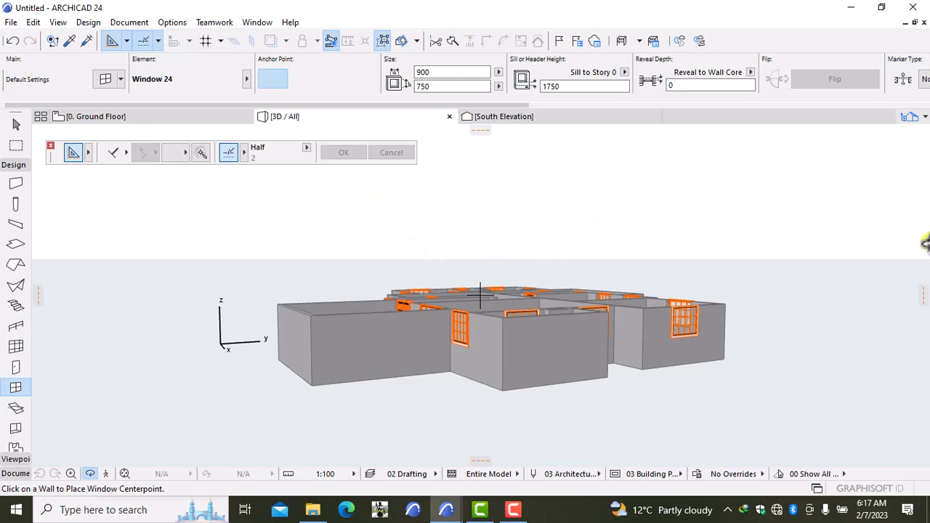
Orbit the 3D model to inspect the new windows, then return to the Ground Floor plan.
{"action": "right_click", "coordinate": [772, 234]}
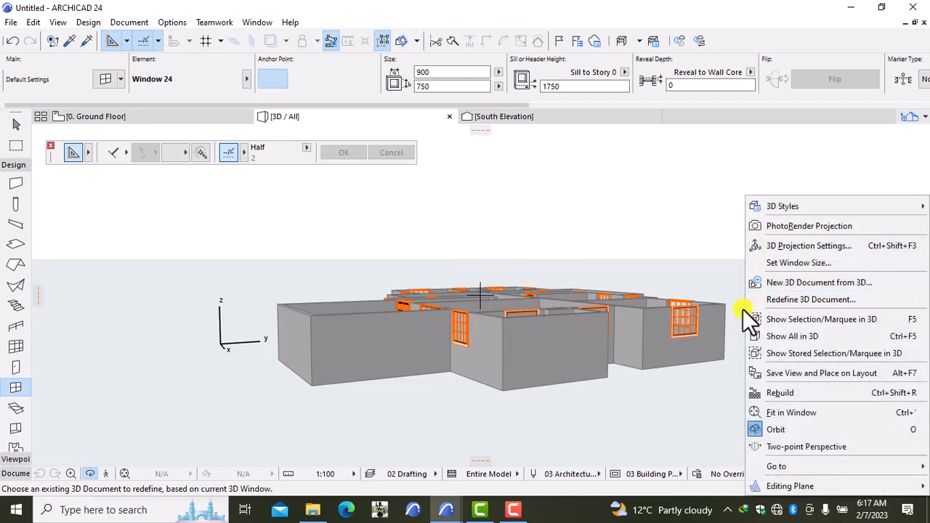
{"action": "left_click", "coordinate": [689, 197]}
{"action": "left_click_drag", "start_coordinate": [713, 193], "coordinate": [544, 232]}
{"action": "left_click_drag", "start_coordinate": [324, 266], "coordinate": [704, 284]}
{"action": "left_click_drag", "start_coordinate": [484, 301], "coordinate": [482, 239]}
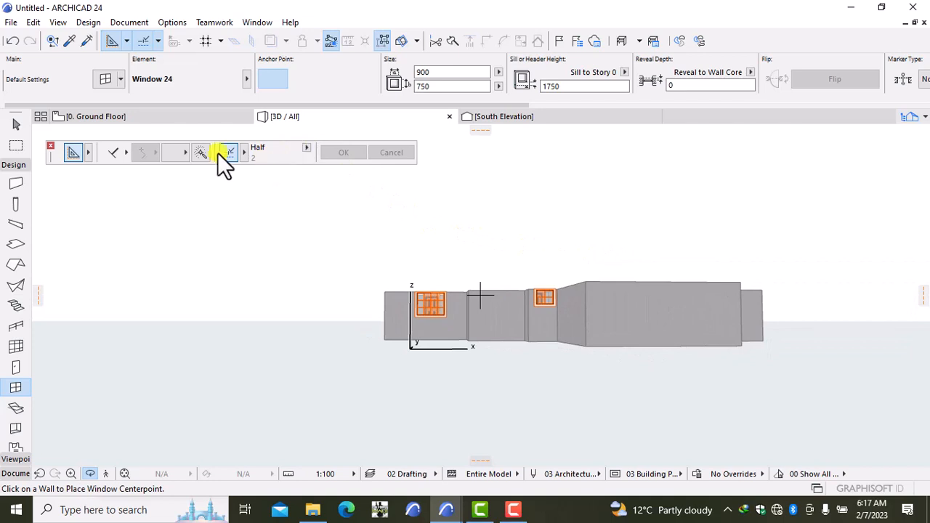
{"action": "left_click", "coordinate": [157, 117]}
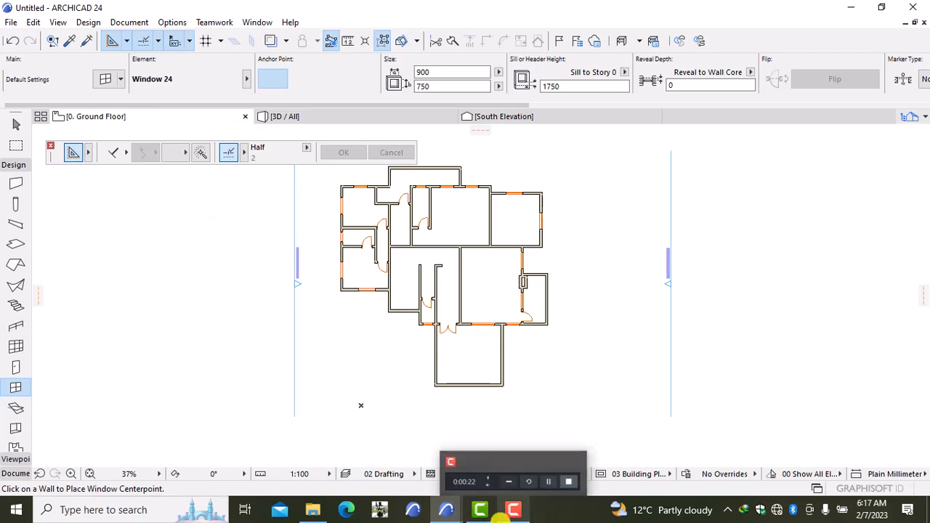
Reframe the ground floor plan and activate the Slab tool.
{"action": "mouse_move", "coordinate": [481, 509]}
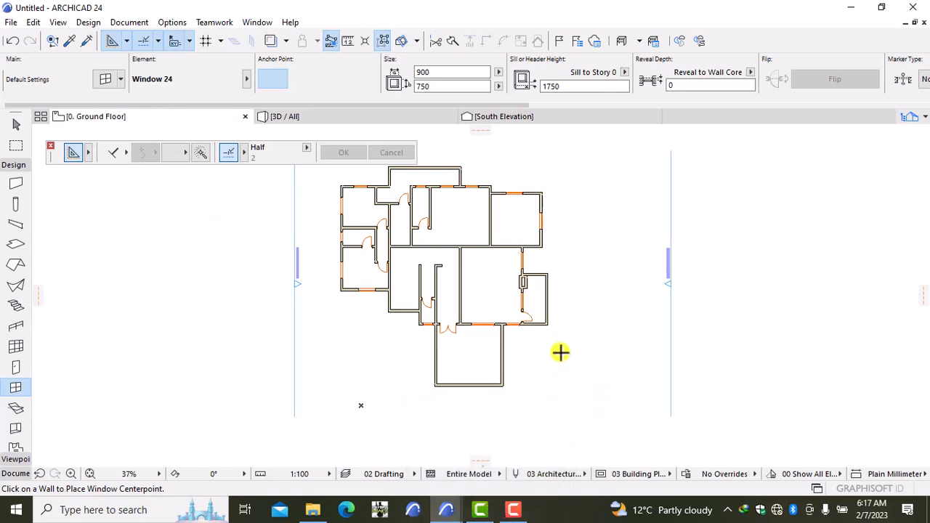
{"action": "middle_click_drag", "start_coordinate": [373, 314], "coordinate": [399, 356]}
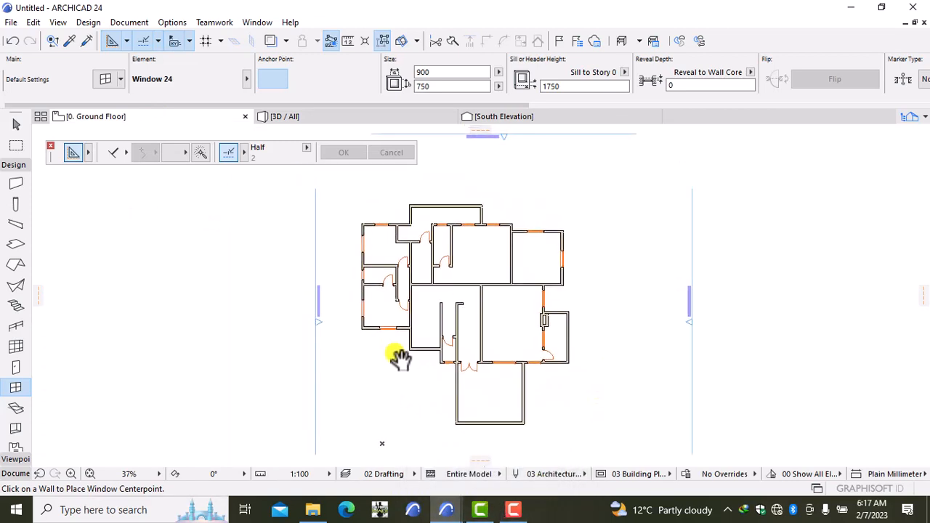
{"action": "left_click", "coordinate": [16, 184]}
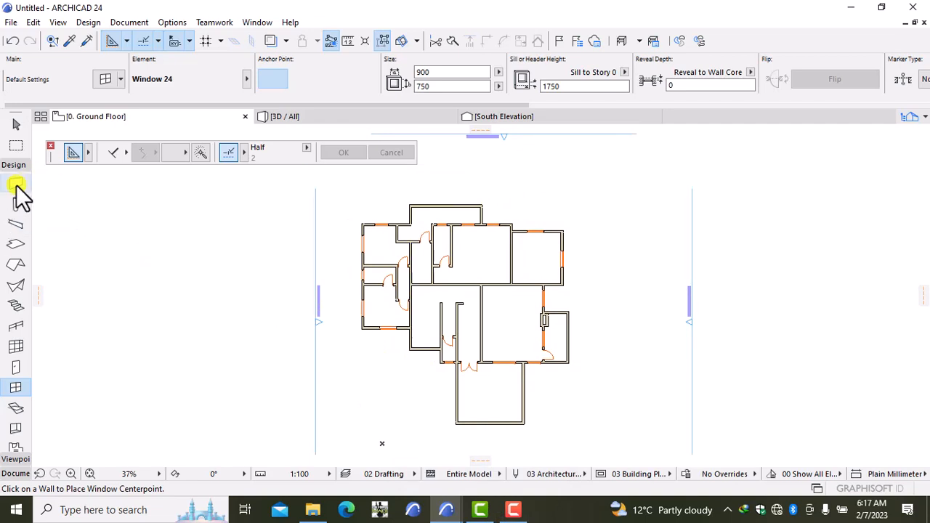
{"action": "left_click", "coordinate": [15, 246]}
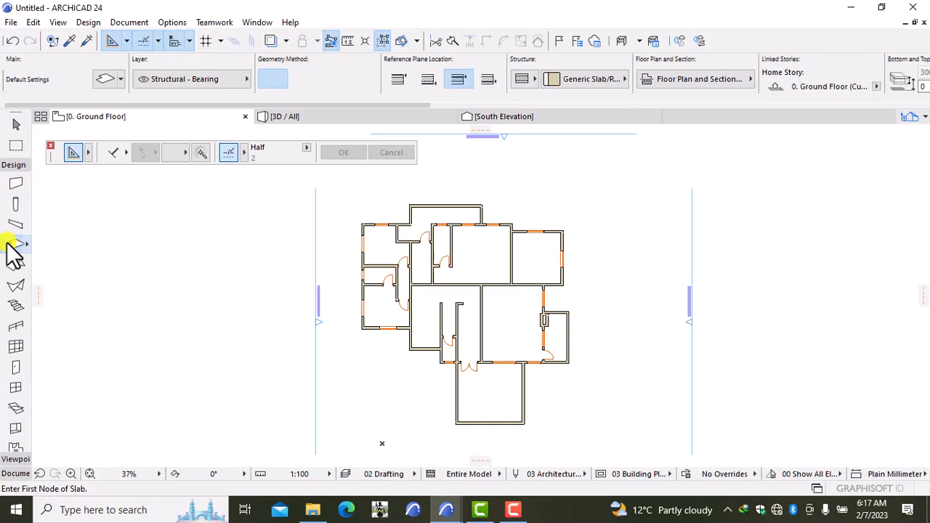
Open the Surfaces settings on Floorboards - 01 and show its 3000 × 3000 texture details.
{"action": "left_click", "coordinate": [169, 22]}
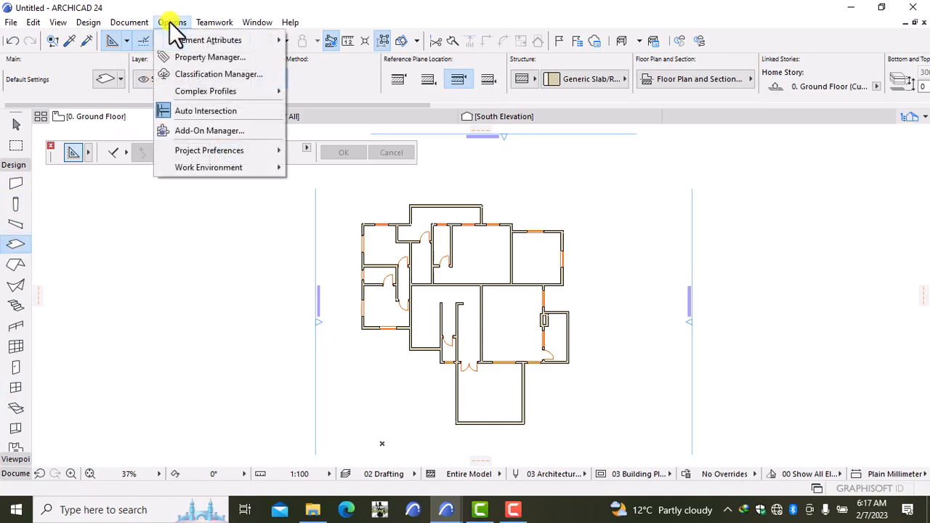
{"action": "mouse_move", "coordinate": [193, 38]}
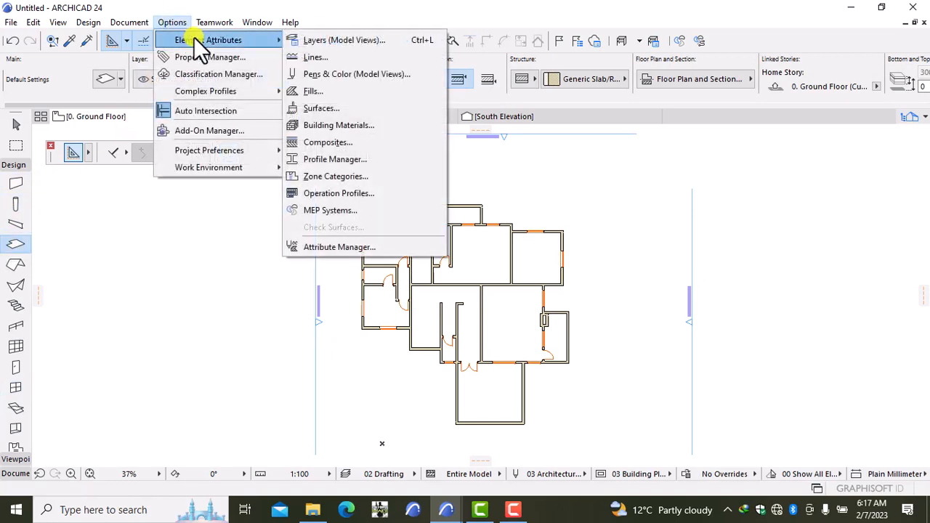
{"action": "left_click", "coordinate": [347, 111]}
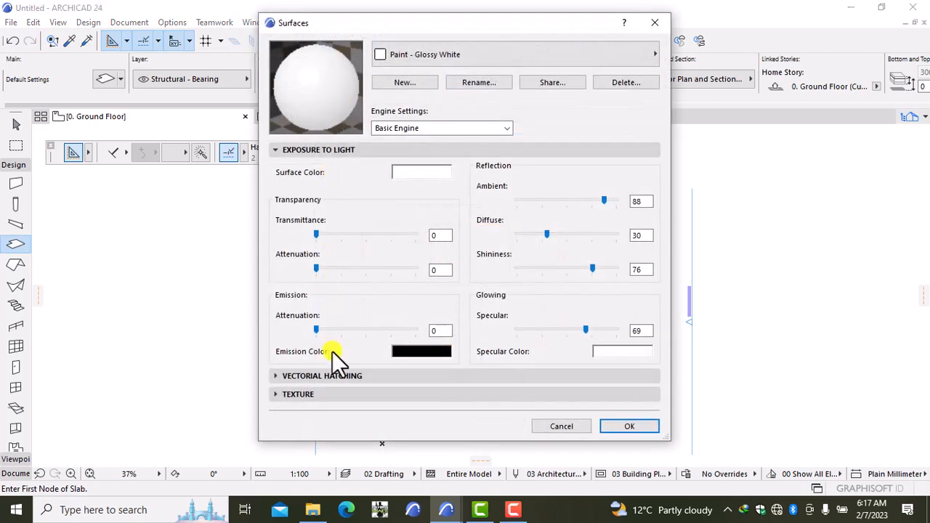
{"action": "left_click", "coordinate": [418, 51]}
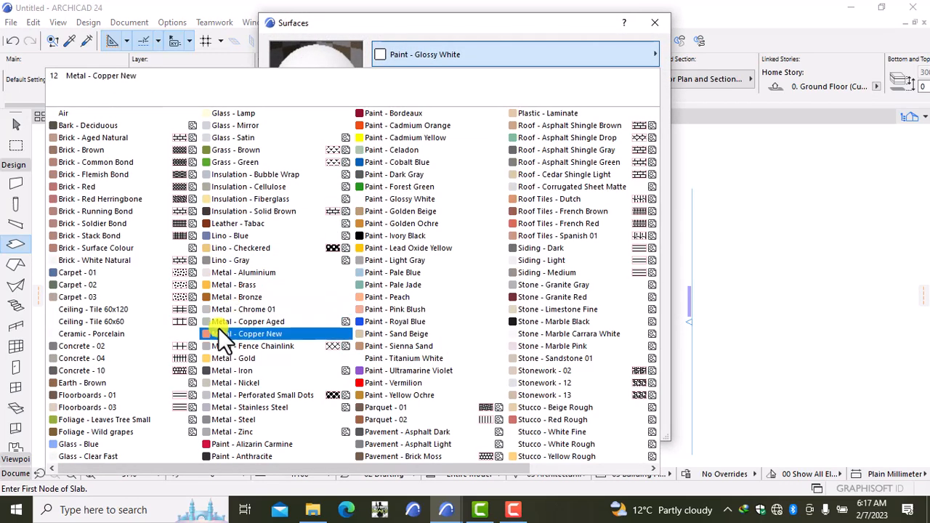
{"action": "left_click", "coordinate": [149, 395]}
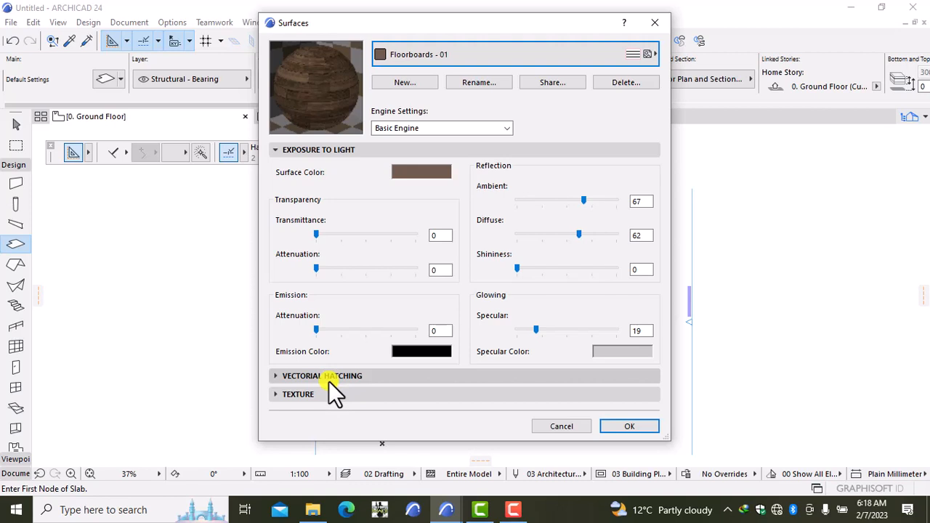
{"action": "left_click", "coordinate": [305, 395]}
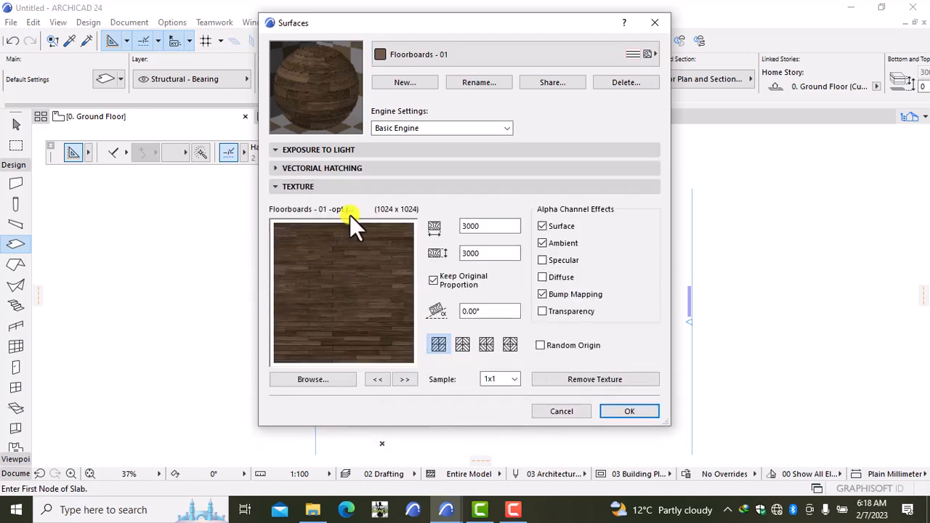
{"action": "left_click", "coordinate": [317, 379]}
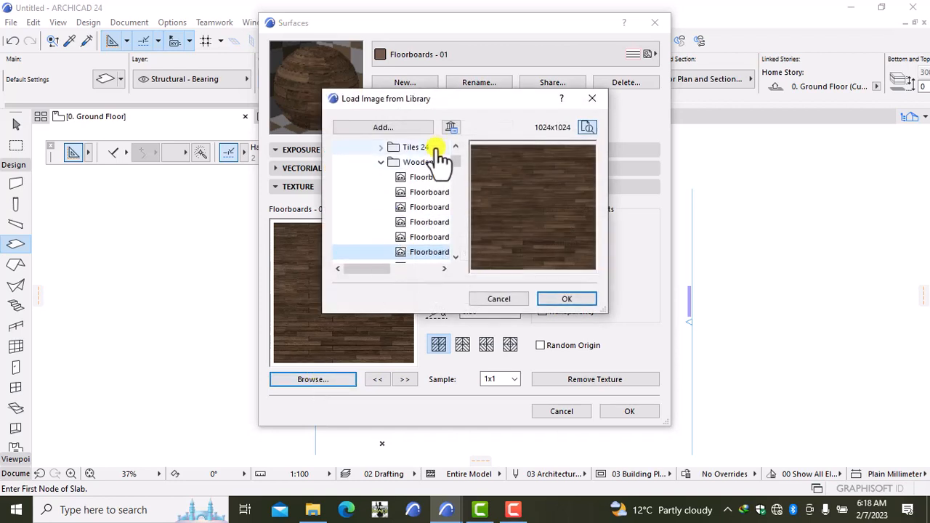
{"action": "left_click", "coordinate": [428, 179]}
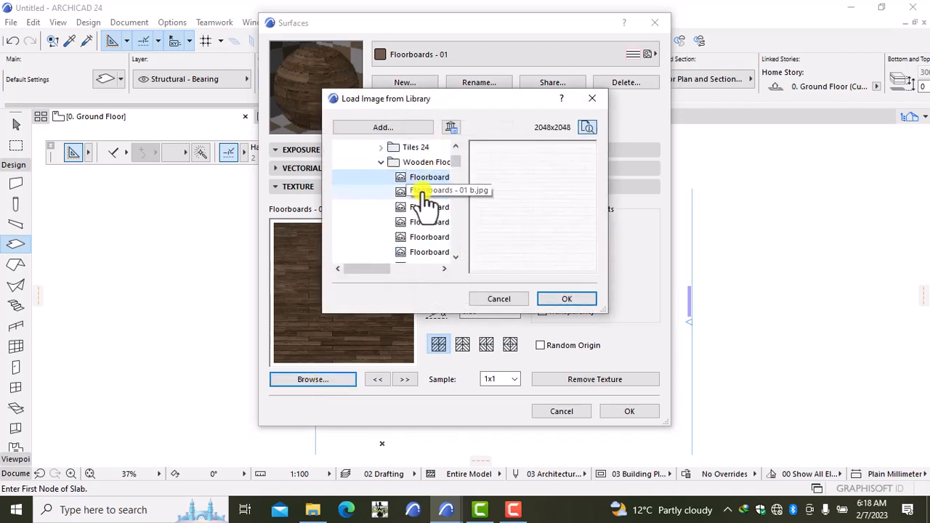
{"action": "left_click", "coordinate": [421, 222]}
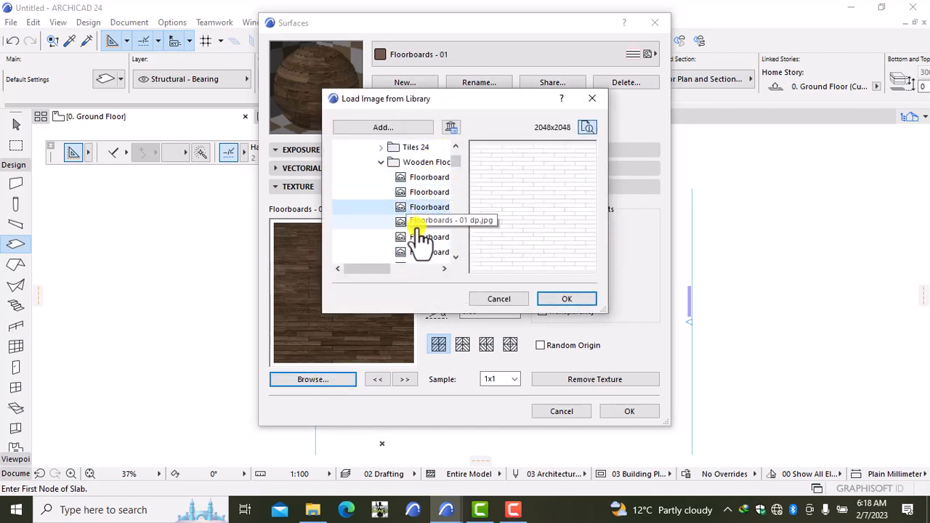
{"action": "left_click", "coordinate": [418, 237]}
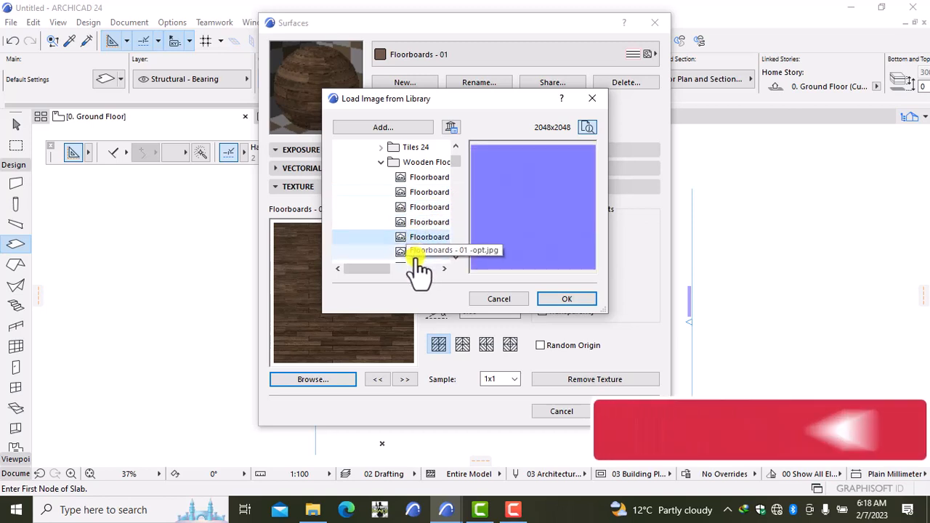
{"action": "left_click", "coordinate": [419, 252]}
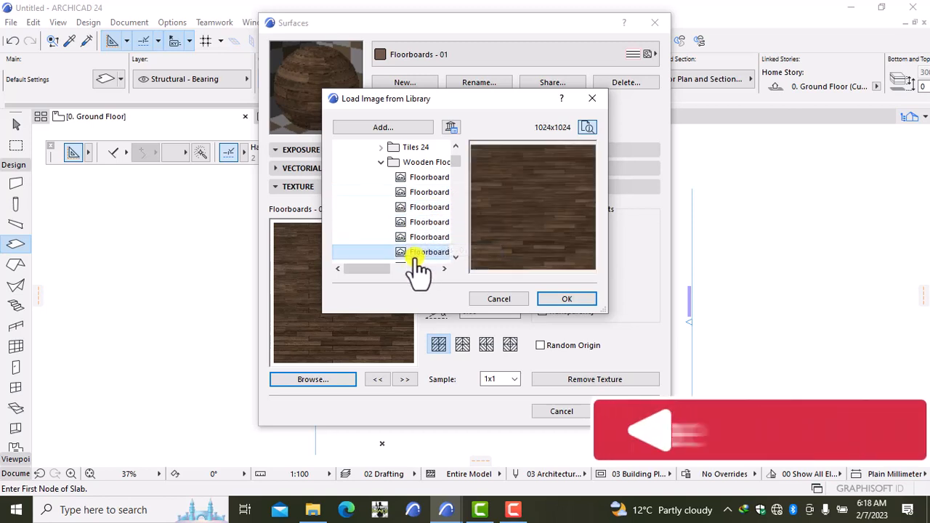
{"action": "scroll", "coordinate": [457, 161], "scroll_direction": "down", "scroll_amount": 2}
{"action": "left_click", "coordinate": [439, 164]}
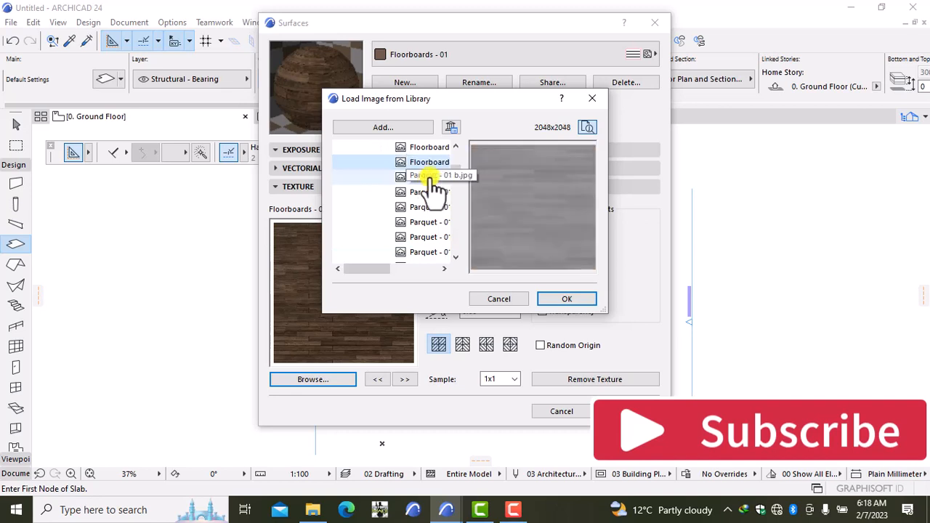
{"action": "left_click", "coordinate": [429, 177]}
{"action": "left_click", "coordinate": [425, 193]}
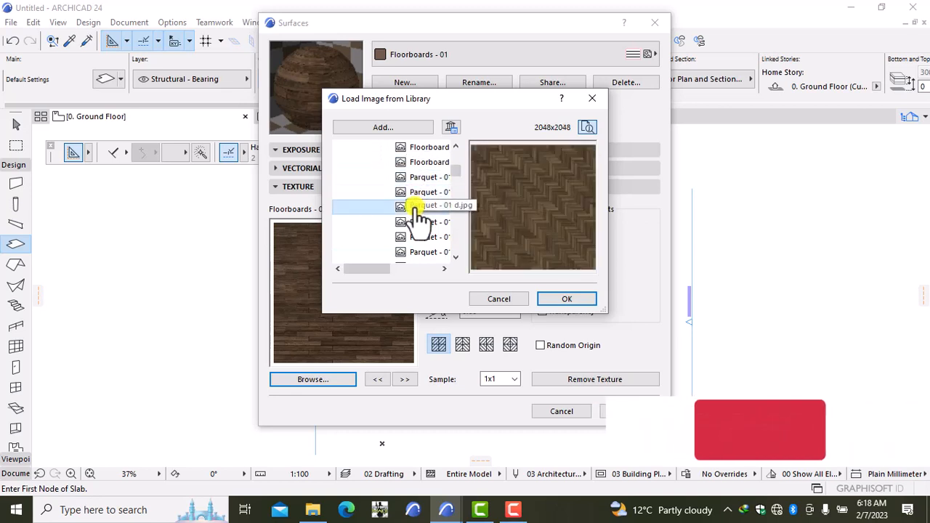
{"action": "left_click", "coordinate": [421, 207]}
{"action": "left_click", "coordinate": [420, 222]}
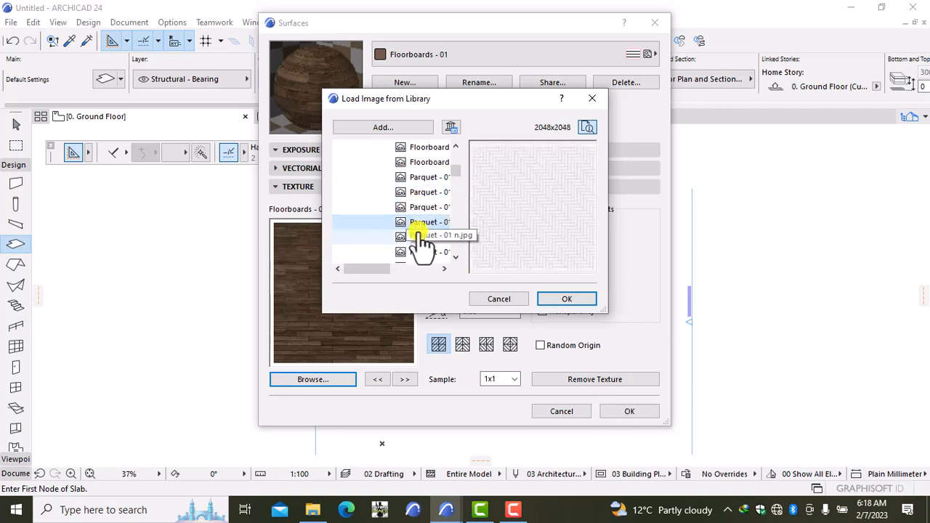
{"action": "left_click", "coordinate": [418, 237]}
{"action": "left_click", "coordinate": [418, 252]}
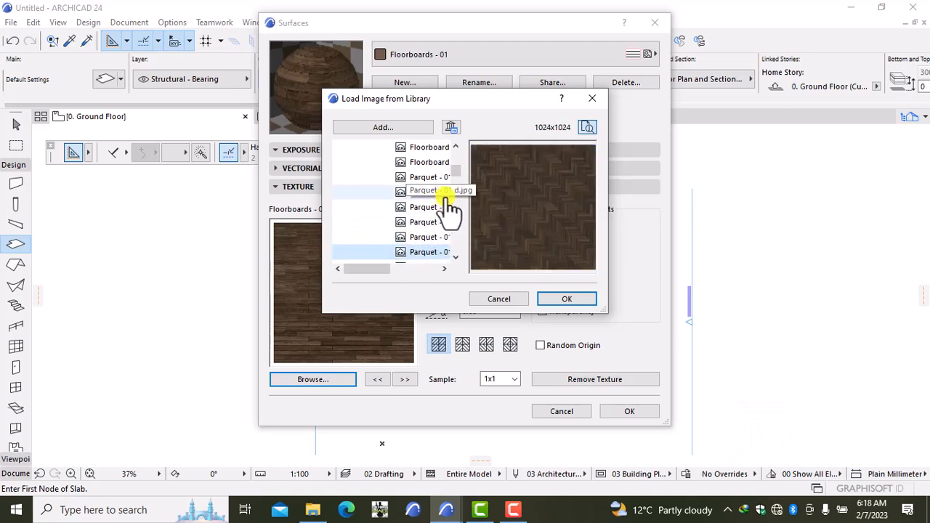
{"action": "scroll", "coordinate": [455, 170], "scroll_direction": "down", "scroll_amount": 3}
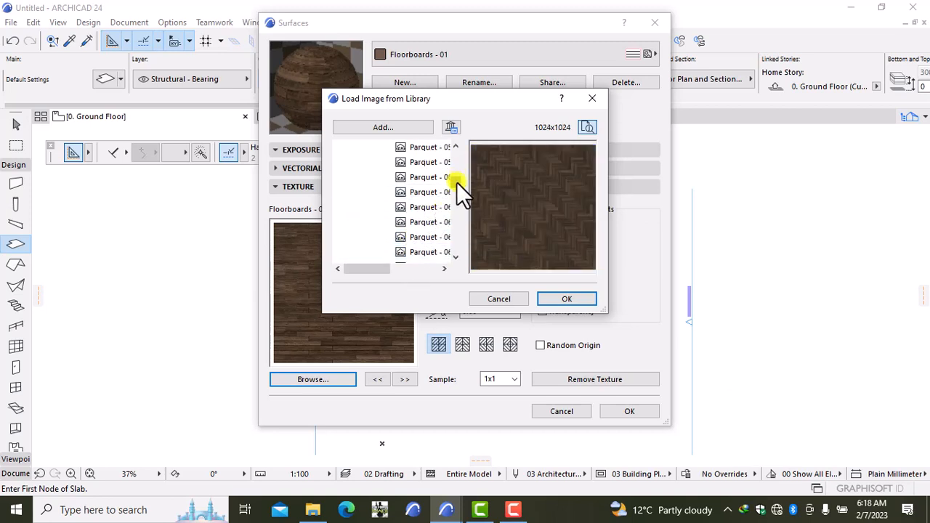
{"action": "left_click", "coordinate": [423, 163]}
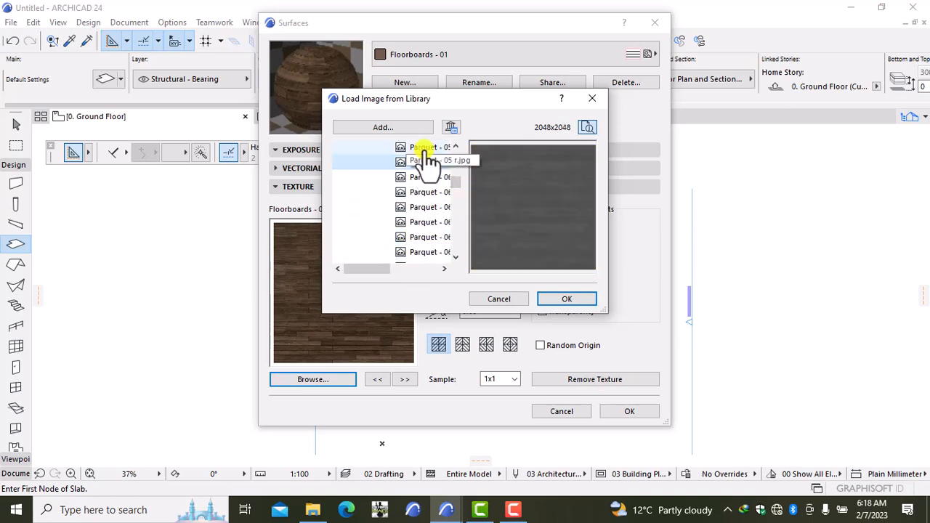
{"action": "left_click", "coordinate": [426, 177]}
{"action": "left_click", "coordinate": [427, 192]}
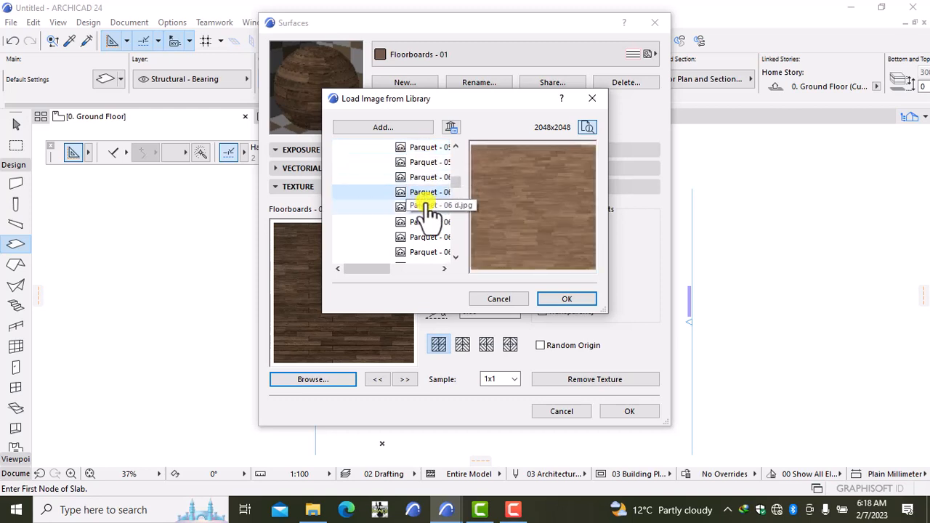
{"action": "left_click", "coordinate": [425, 207]}
{"action": "left_click", "coordinate": [421, 222]}
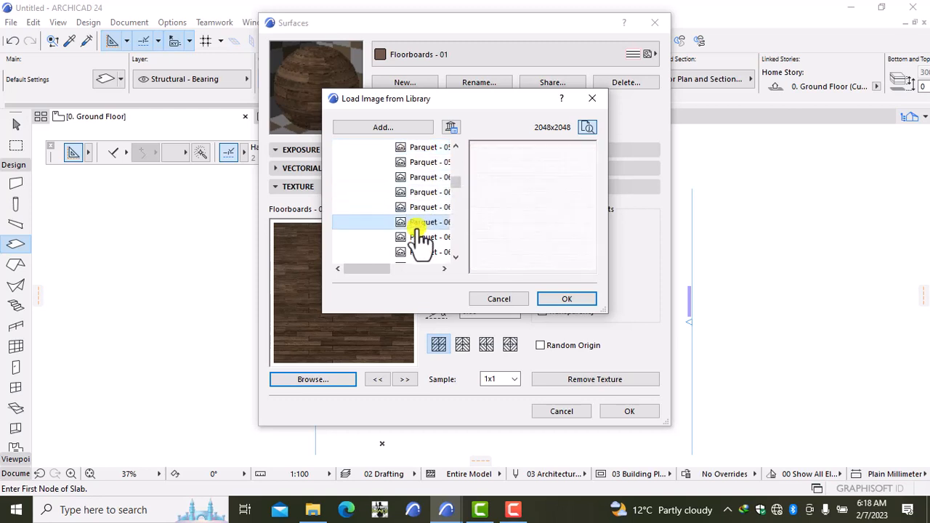
{"action": "left_click", "coordinate": [418, 240]}
{"action": "left_click", "coordinate": [420, 253]}
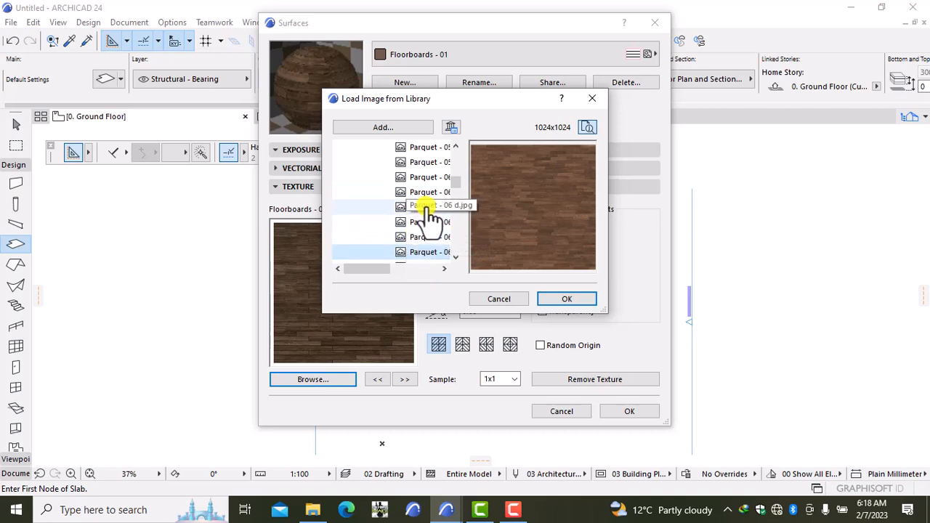
{"action": "left_click_drag", "start_coordinate": [455, 180], "coordinate": [456, 197]}
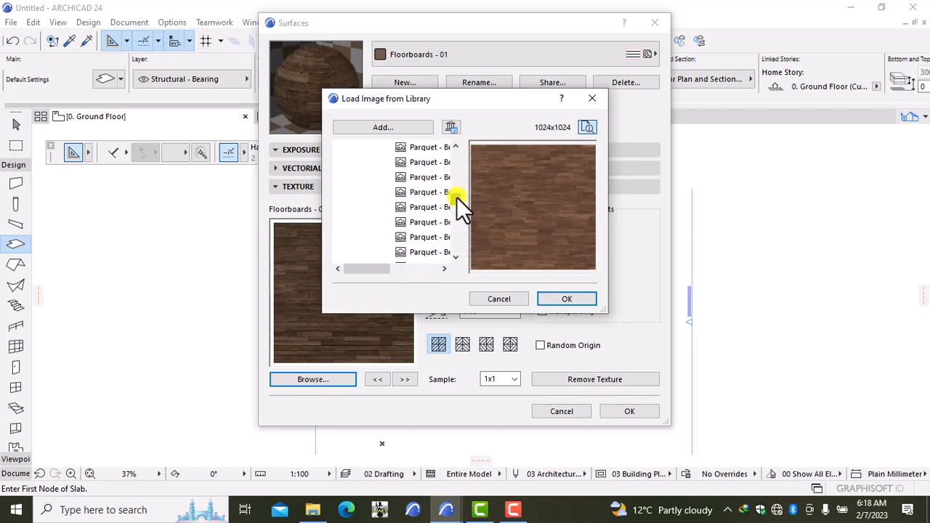
{"action": "left_click", "coordinate": [426, 163]}
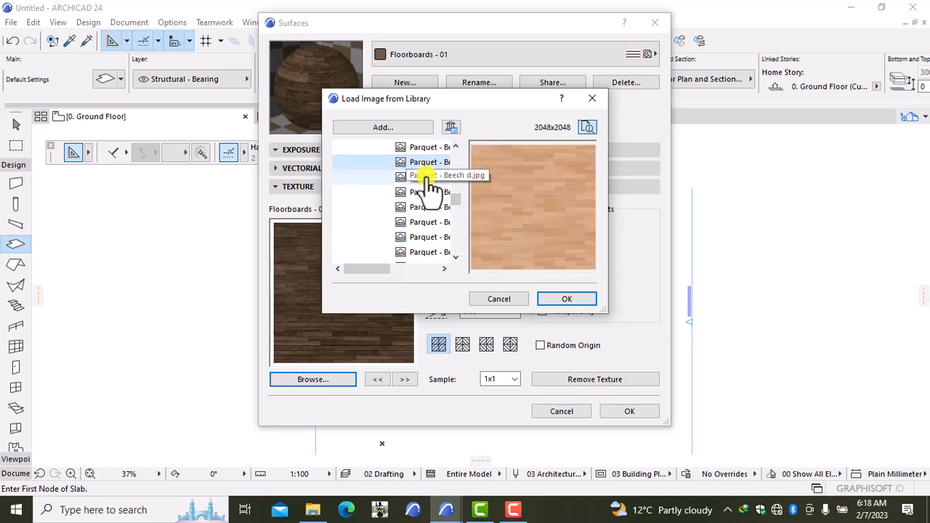
{"action": "left_click", "coordinate": [428, 177]}
{"action": "left_click", "coordinate": [426, 149]}
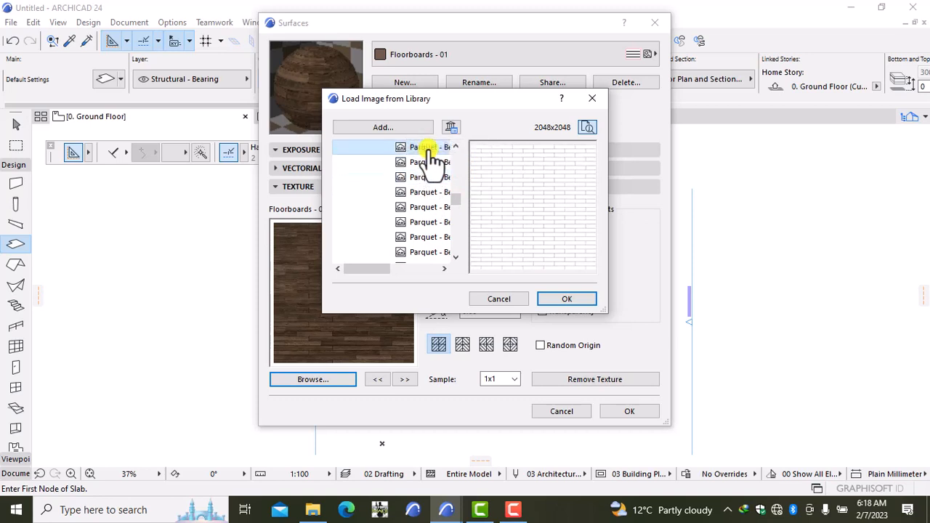
{"action": "left_click", "coordinate": [425, 178]}
{"action": "left_click", "coordinate": [427, 193]}
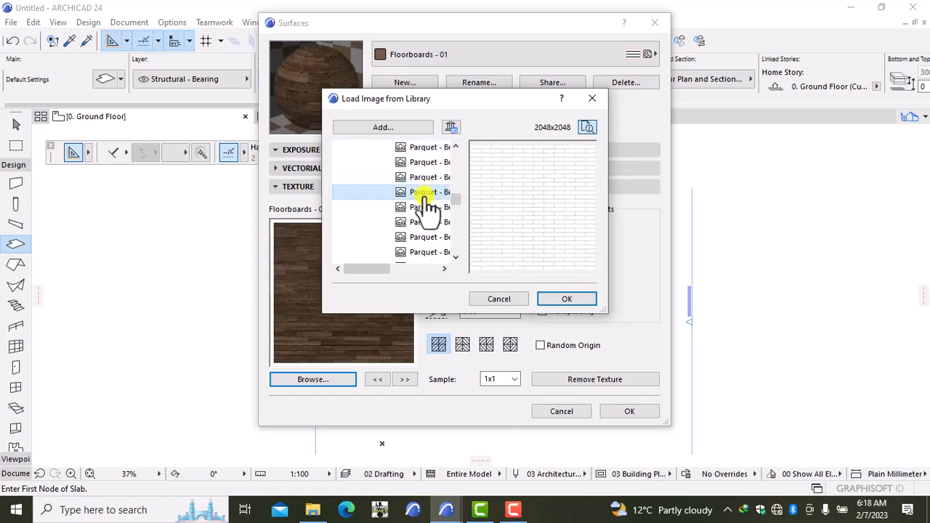
{"action": "left_click", "coordinate": [426, 209]}
{"action": "left_click", "coordinate": [423, 223]}
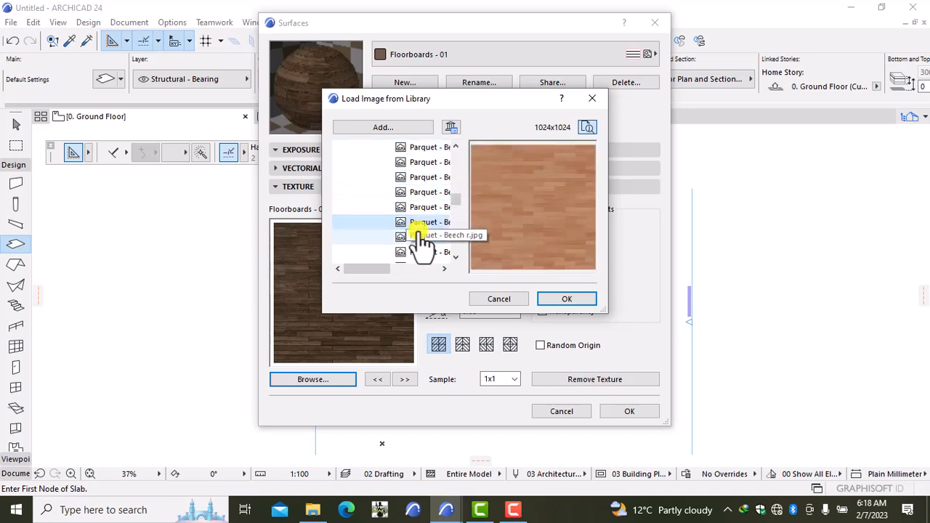
{"action": "left_click", "coordinate": [421, 240]}
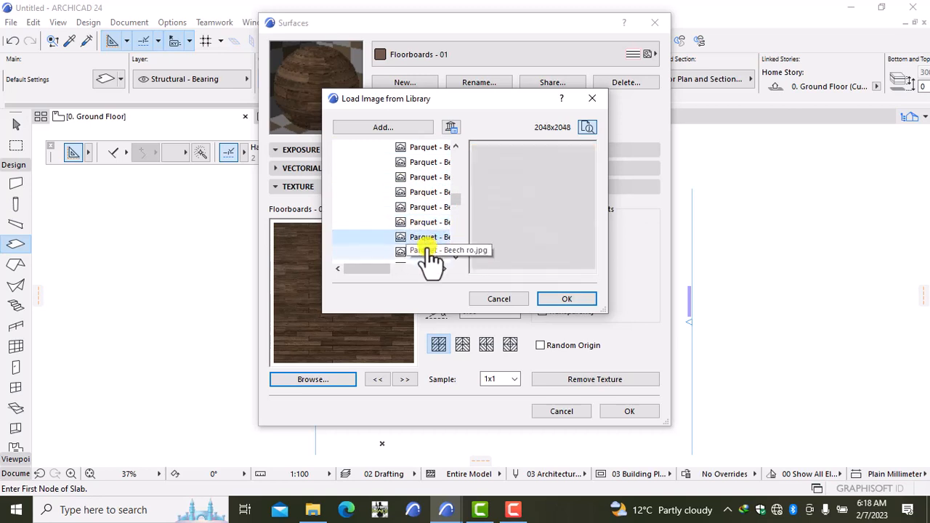
{"action": "left_click", "coordinate": [429, 252]}
{"action": "left_click_drag", "start_coordinate": [454, 197], "coordinate": [451, 223]}
{"action": "left_click", "coordinate": [436, 222]}
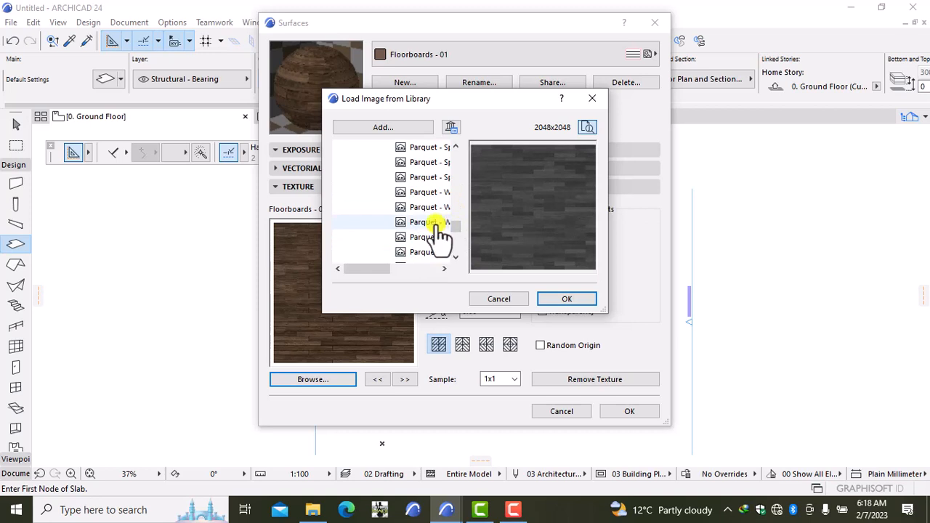
{"action": "left_click", "coordinate": [427, 209]}
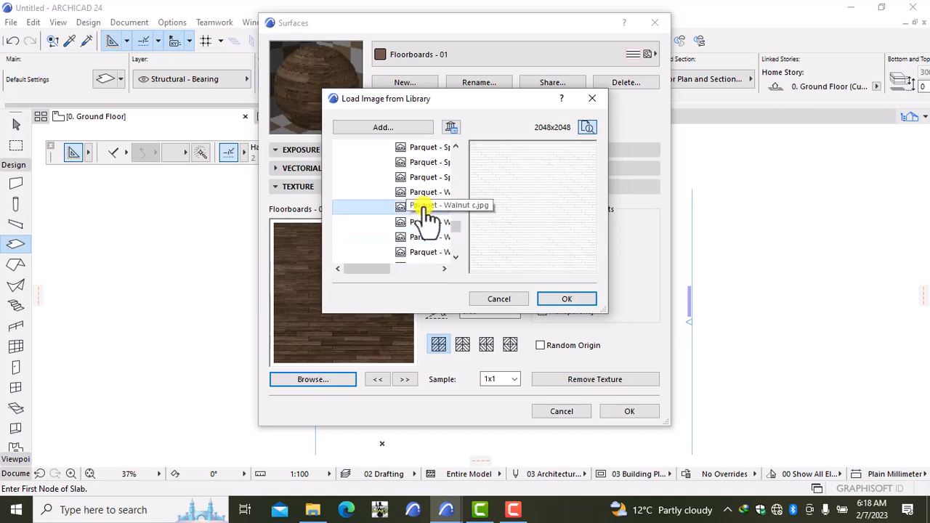
{"action": "left_click", "coordinate": [425, 196]}
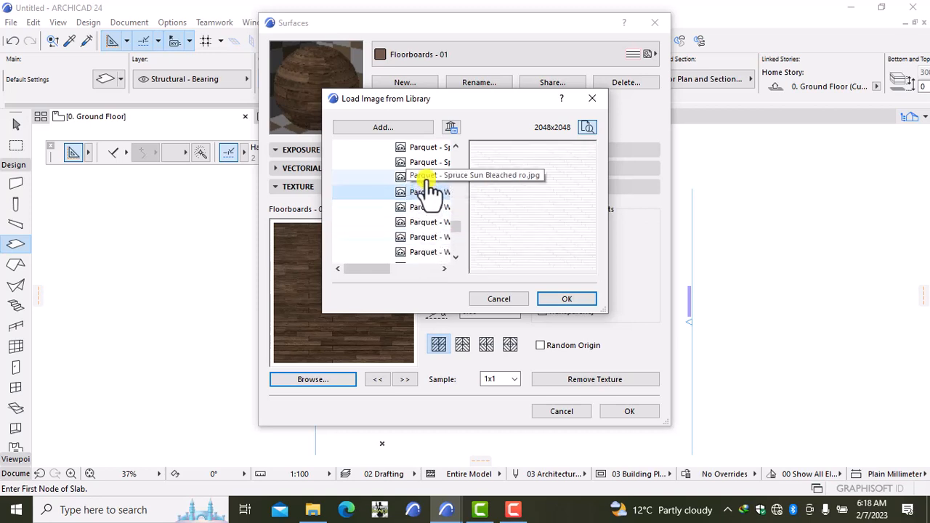
{"action": "left_click", "coordinate": [426, 181]}
{"action": "left_click", "coordinate": [425, 164]}
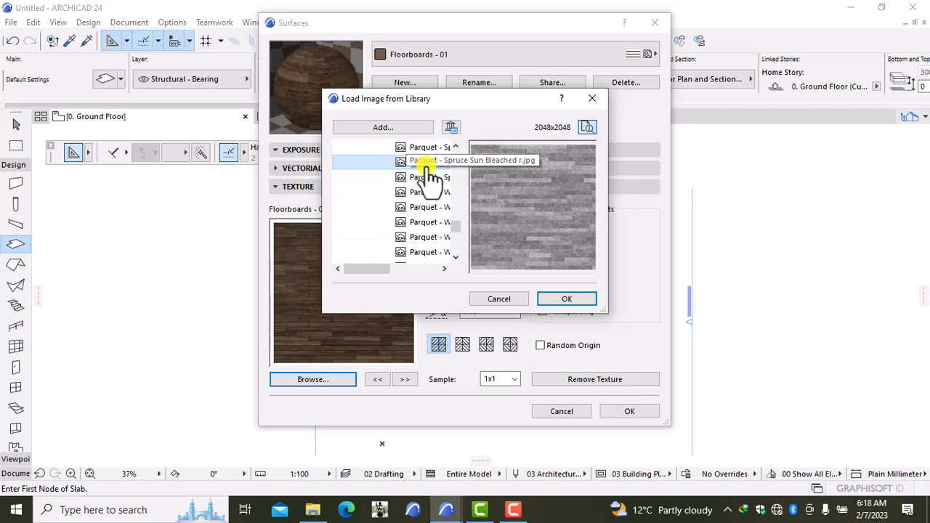
{"action": "left_click", "coordinate": [435, 260]}
{"action": "left_click_drag", "start_coordinate": [455, 223], "coordinate": [458, 244]}
Preview several grey and brown Wooden Plank images in the library image picker.
{"action": "left_click", "coordinate": [435, 222]}
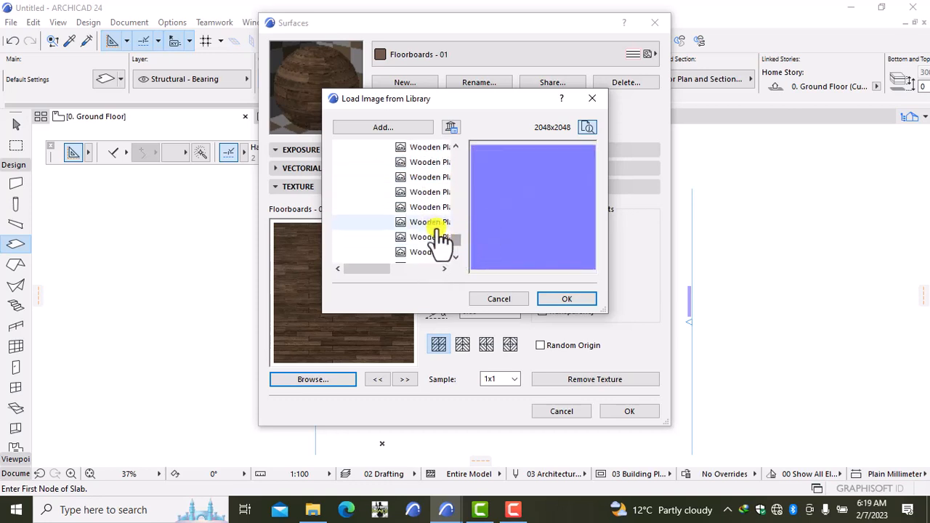
{"action": "left_click", "coordinate": [433, 236]}
{"action": "left_click", "coordinate": [433, 251]}
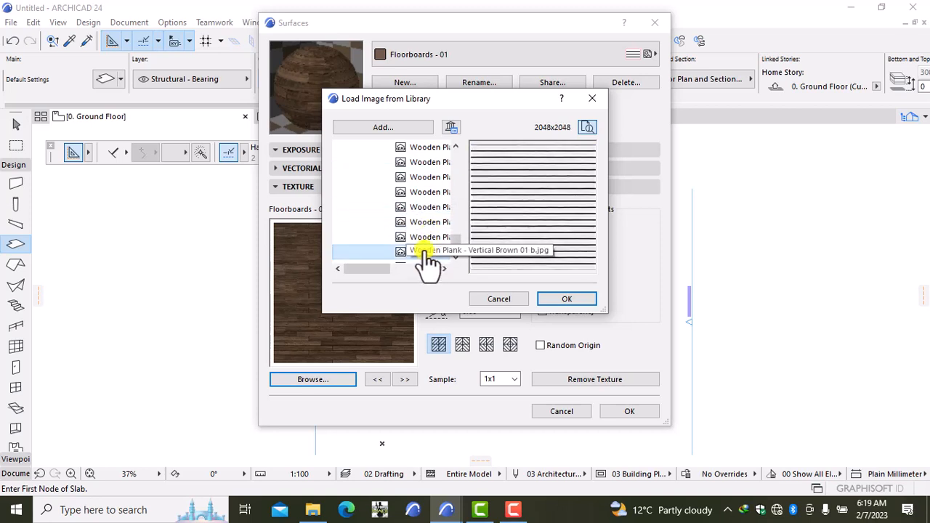
{"action": "left_click", "coordinate": [427, 192]}
{"action": "left_click", "coordinate": [427, 163]}
{"action": "left_click", "coordinate": [431, 147]}
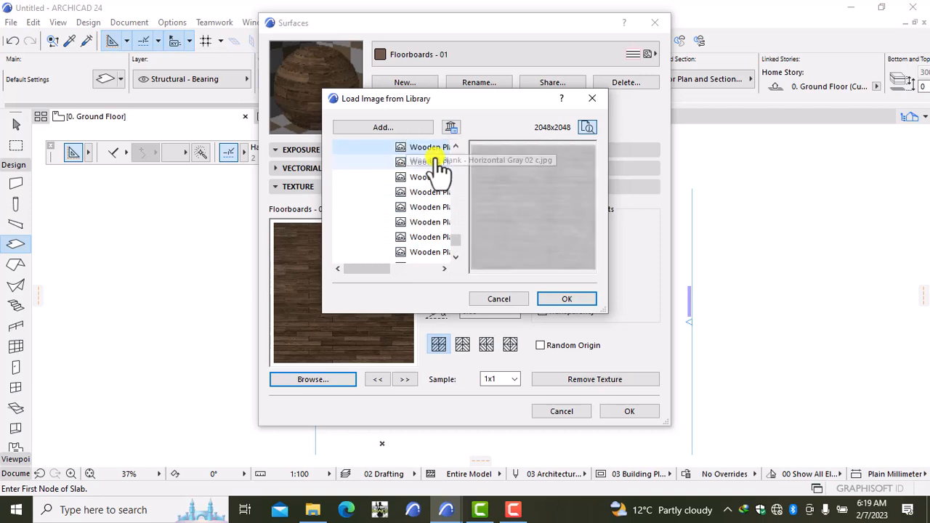
{"action": "left_click", "coordinate": [451, 240]}
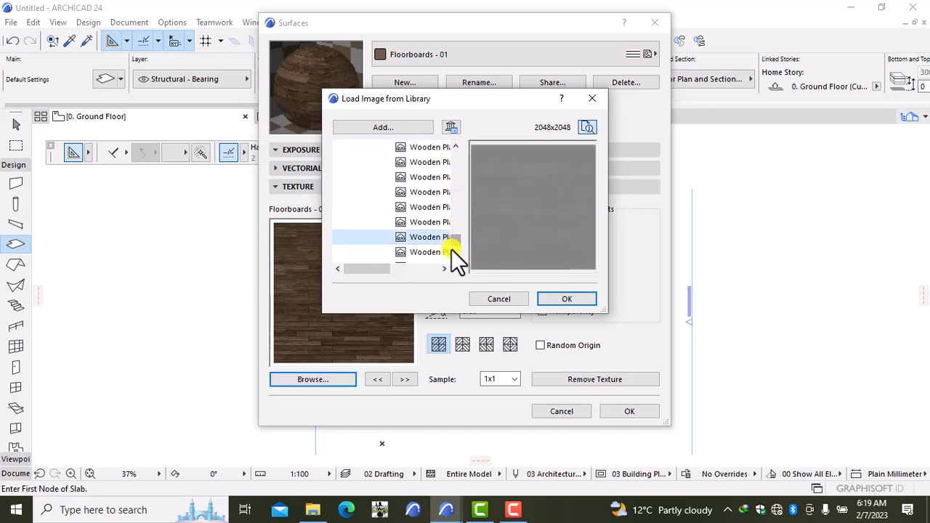
{"action": "mouse_move", "coordinate": [459, 243]}
{"action": "left_mouse_down"}
{"action": "mouse_move", "coordinate": [463, 253]}
{"action": "mouse_move", "coordinate": [461, 236]}
{"action": "left_mouse_up"}
{"action": "left_click", "coordinate": [431, 252]}
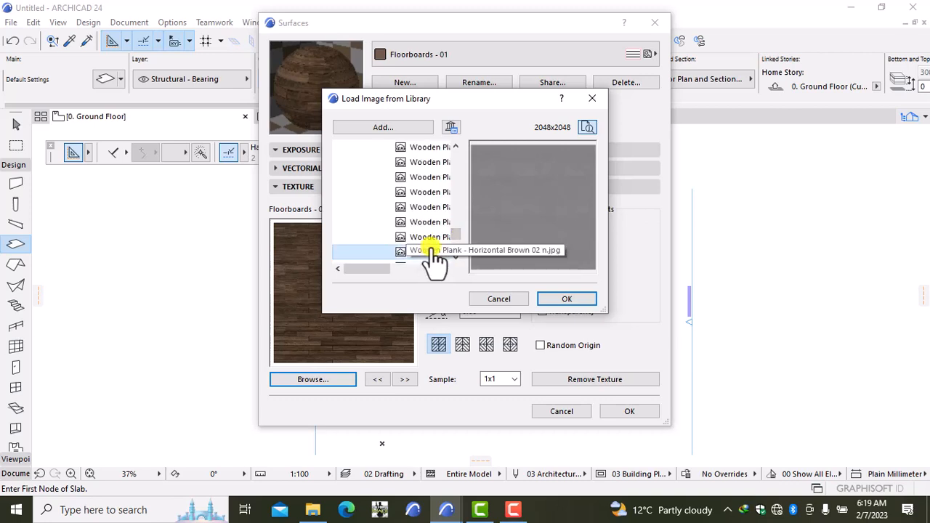
{"action": "left_click", "coordinate": [429, 221]}
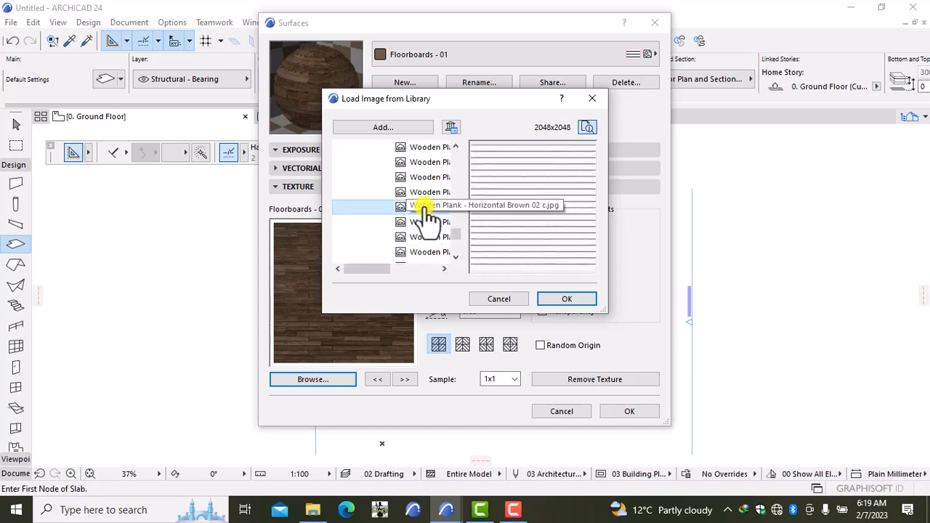
Compare nearby plank maps and pick the brown horizontal 1024 × 1024 Wooden Plank texture.
{"action": "scroll", "coordinate": [429, 207], "scroll_direction": "down", "scroll_amount": 1}
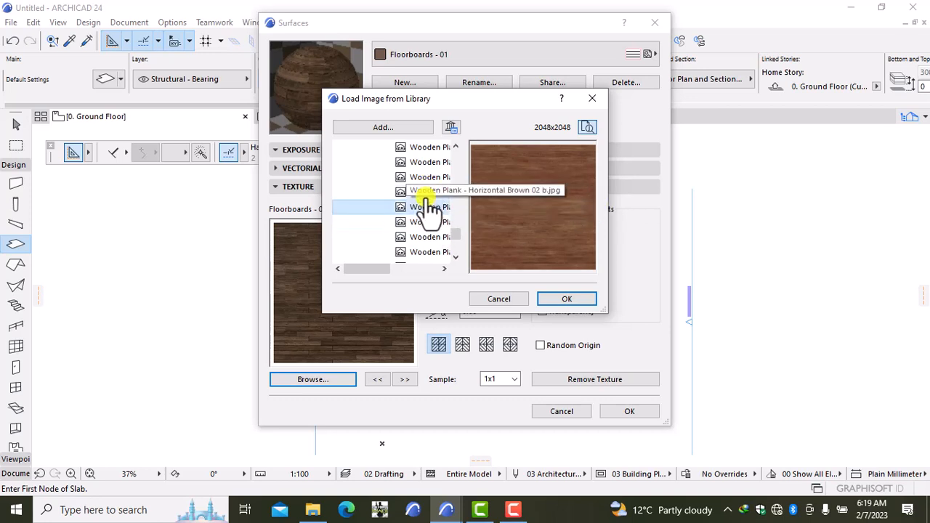
{"action": "left_click", "coordinate": [429, 193]}
{"action": "left_click", "coordinate": [428, 177]}
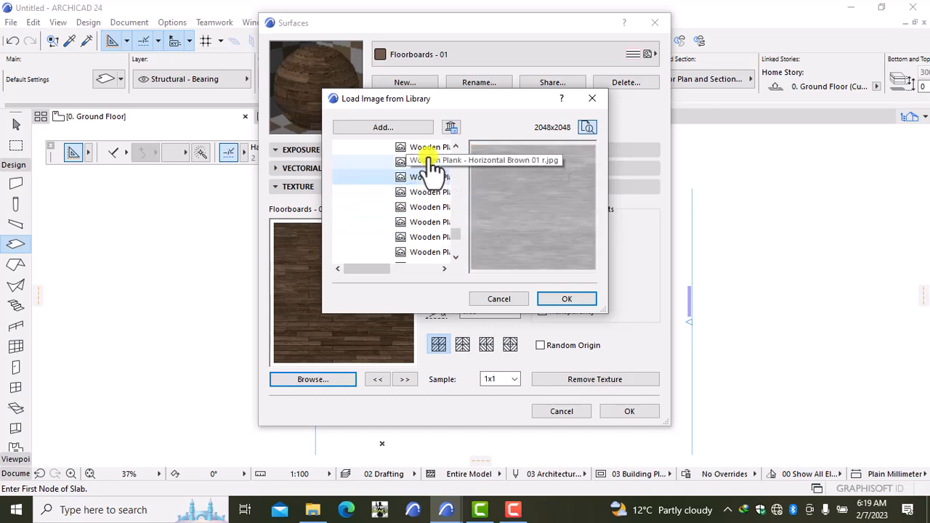
{"action": "left_click", "coordinate": [427, 161]}
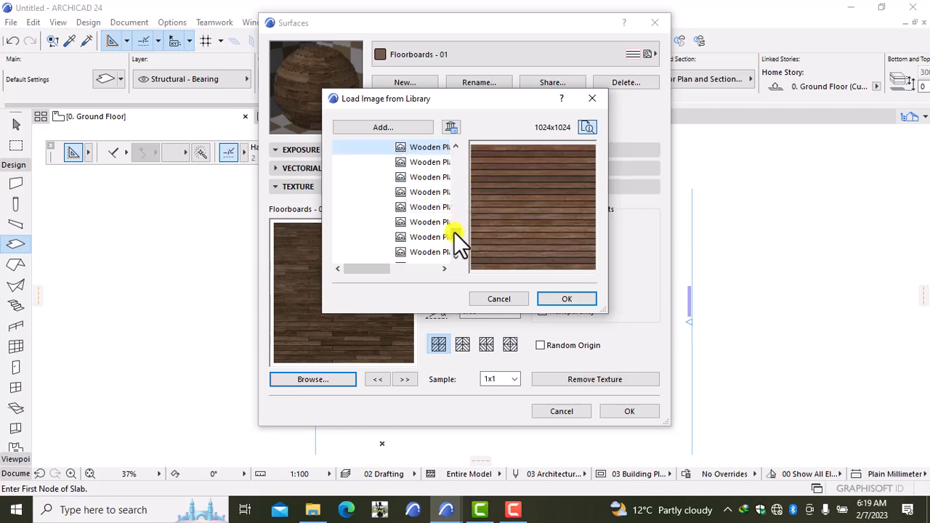
{"action": "scroll", "coordinate": [454, 232], "scroll_direction": "up", "scroll_amount": 1}
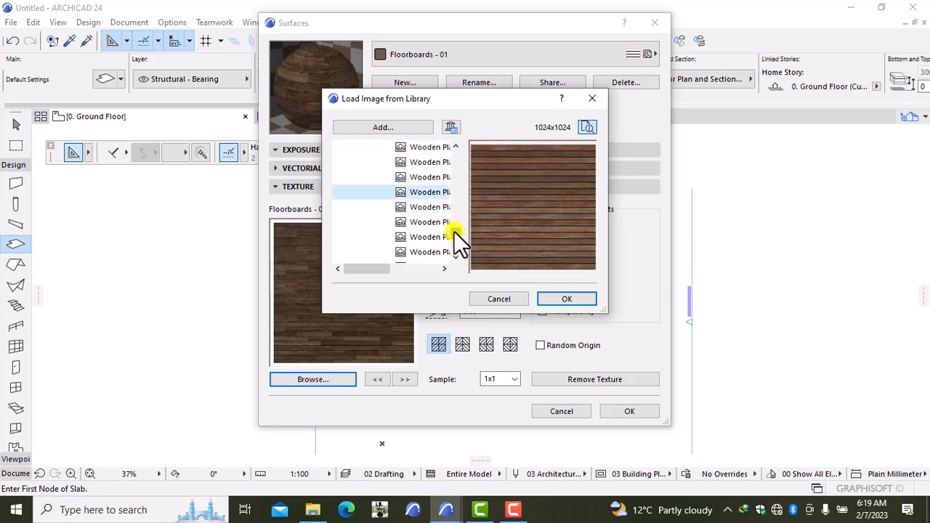
{"action": "left_click", "coordinate": [438, 178]}
{"action": "left_click", "coordinate": [436, 166]}
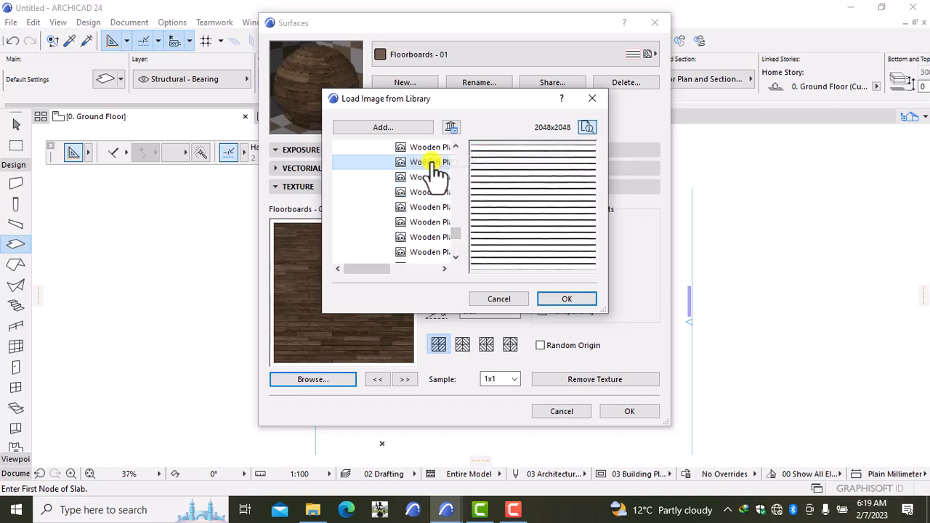
{"action": "left_click", "coordinate": [428, 192]}
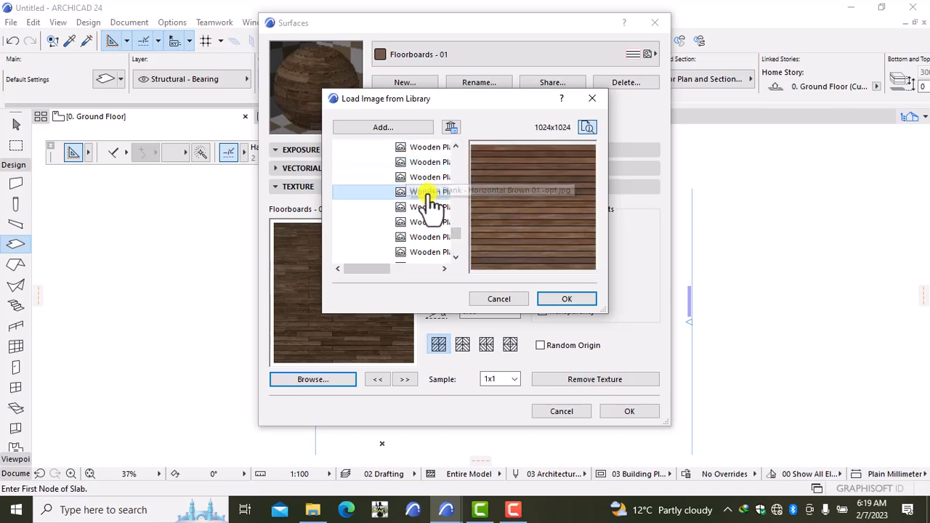
Apply the plank texture and save it as a duplicate surface named 'Floorboards - 01 copy 1'.
{"action": "left_click", "coordinate": [569, 299]}
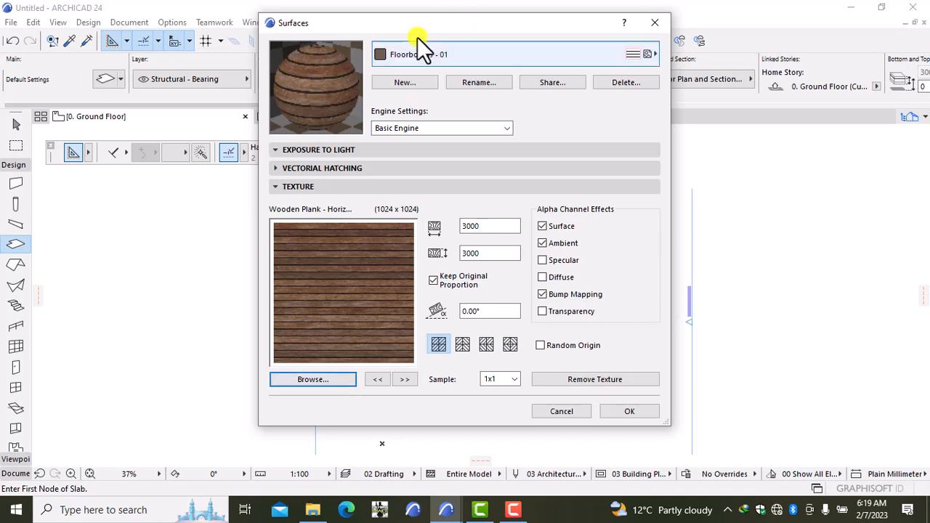
{"action": "left_click", "coordinate": [404, 82]}
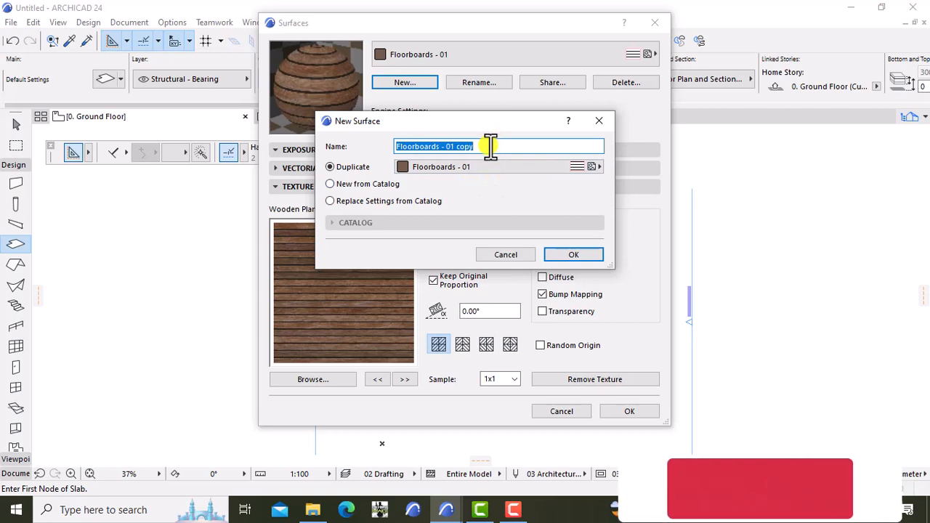
{"action": "left_click", "coordinate": [491, 146]}
{"action": "type", "text": "1"}
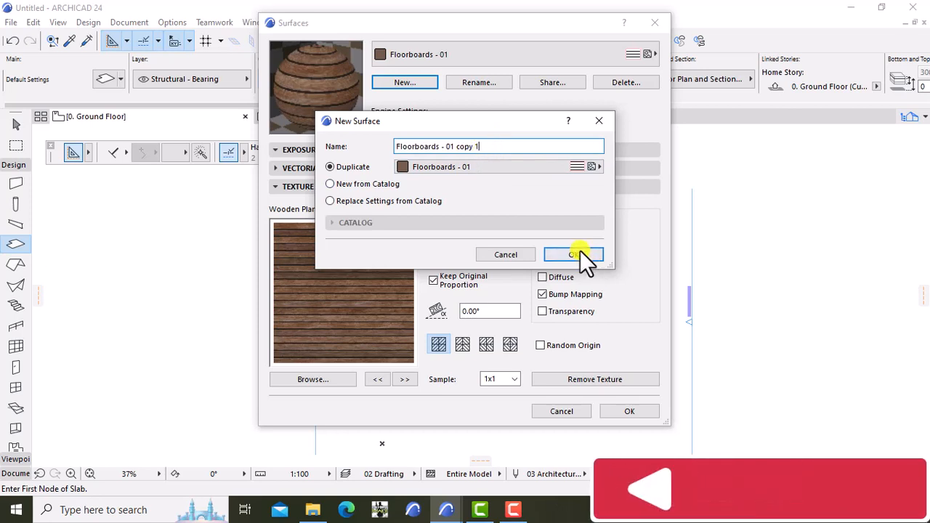
{"action": "left_click", "coordinate": [579, 253]}
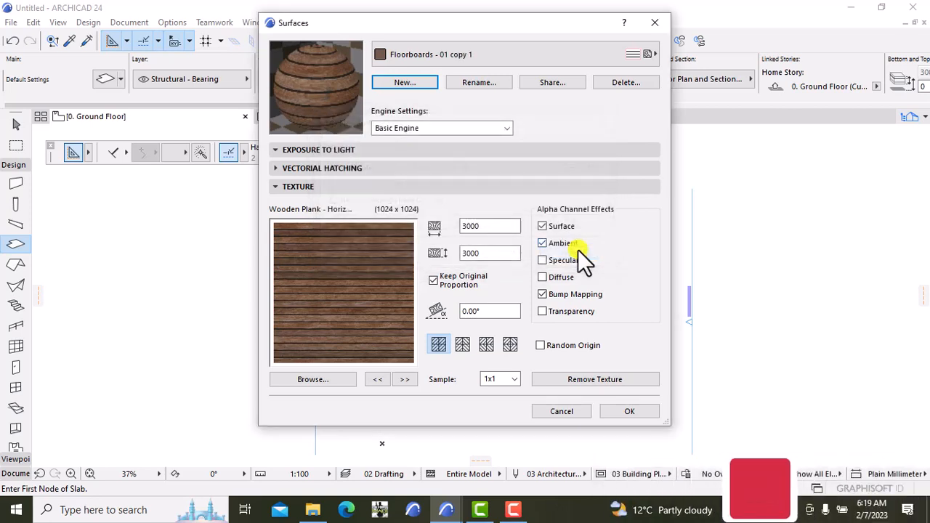
{"action": "left_click", "coordinate": [619, 410]}
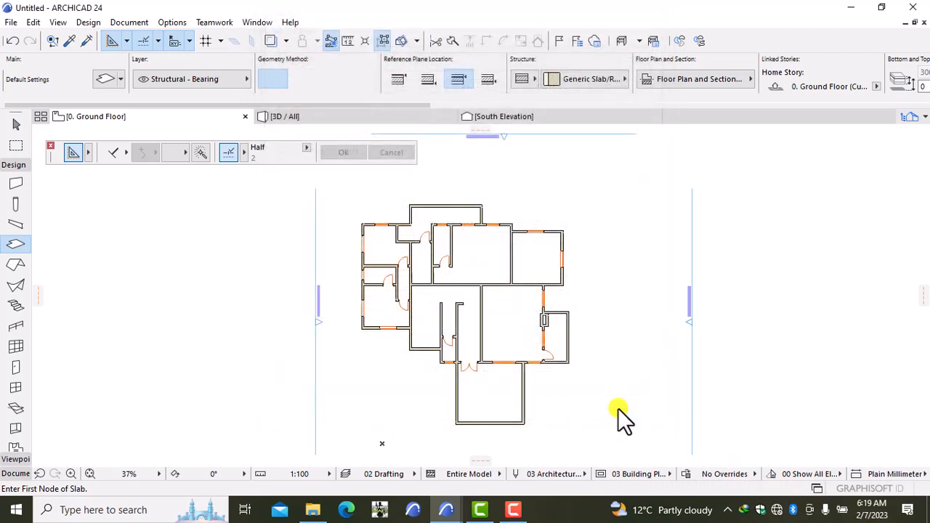
Give slab defaults a basic material with Floorboards - 01 copy 1 top plus Stucco and Glossy White overrides.
{"action": "double_click", "coordinate": [16, 245]}
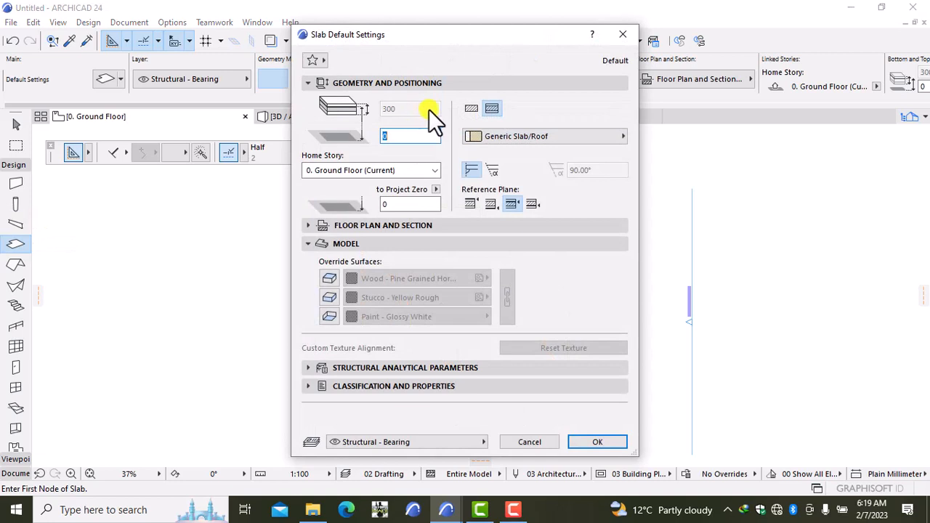
{"action": "left_click", "coordinate": [476, 106]}
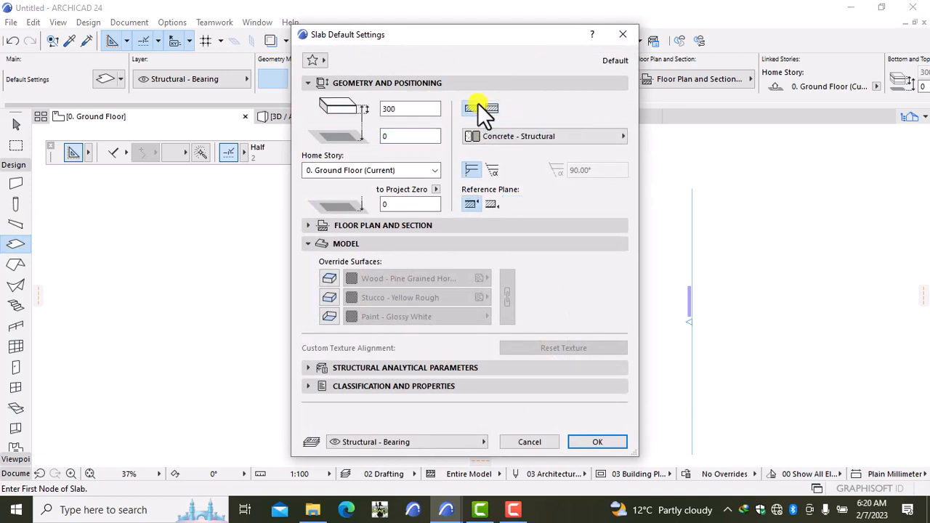
{"action": "left_click", "coordinate": [412, 111]}
{"action": "left_click", "coordinate": [330, 279]}
{"action": "left_click", "coordinate": [386, 280]}
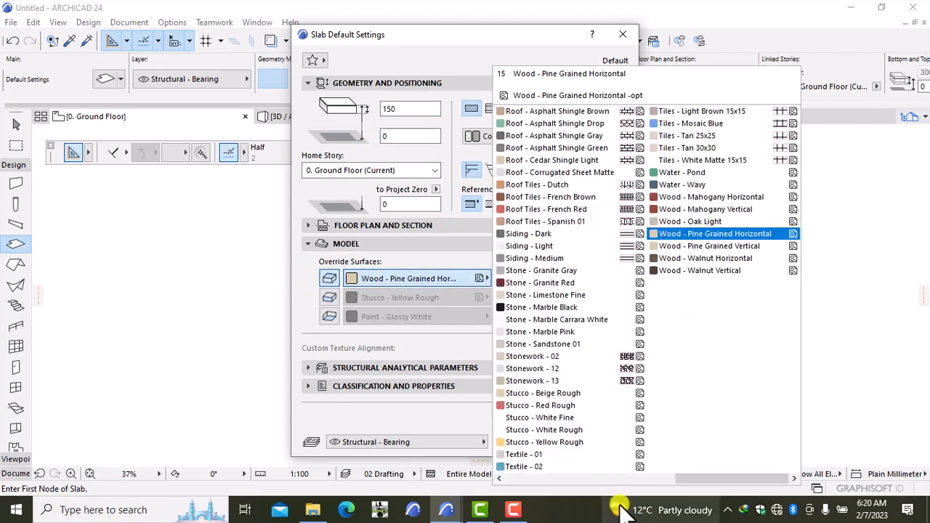
{"action": "left_click", "coordinate": [577, 479]}
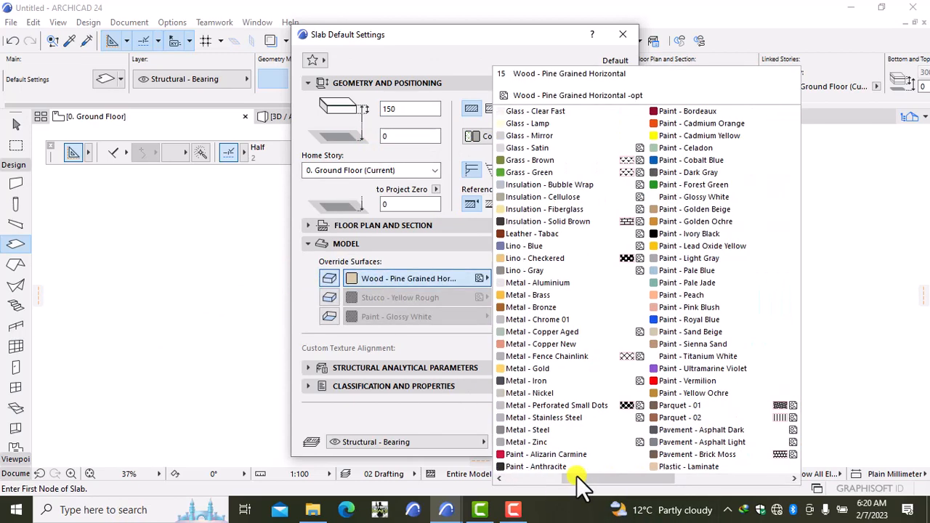
{"action": "left_click", "coordinate": [535, 478]}
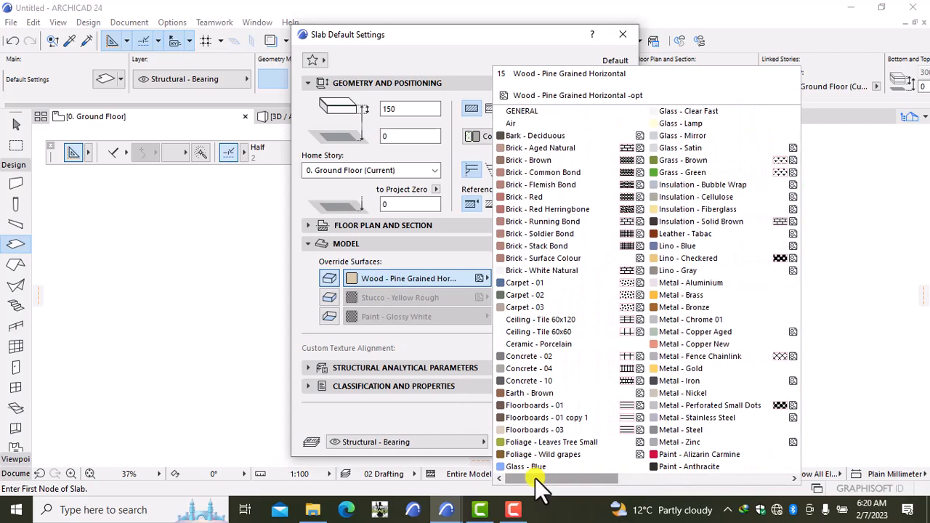
{"action": "left_click", "coordinate": [549, 418]}
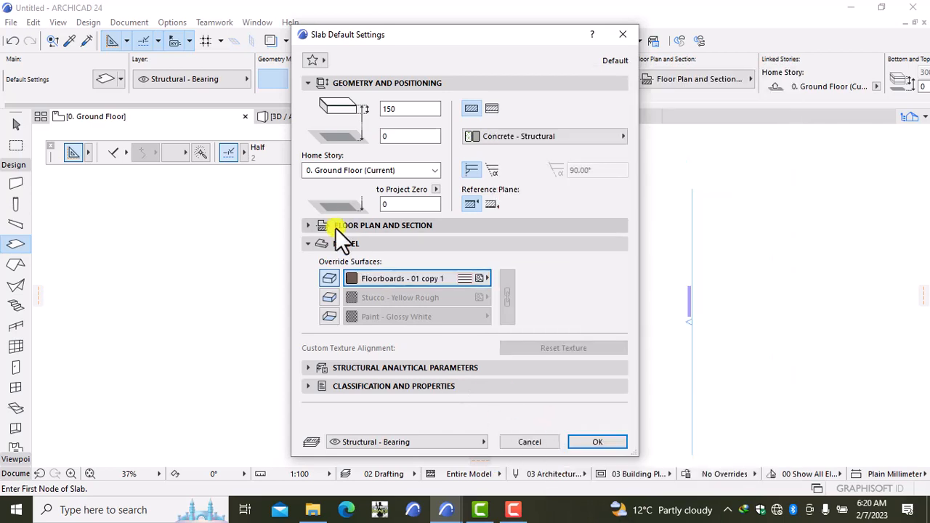
{"action": "left_click", "coordinate": [328, 298]}
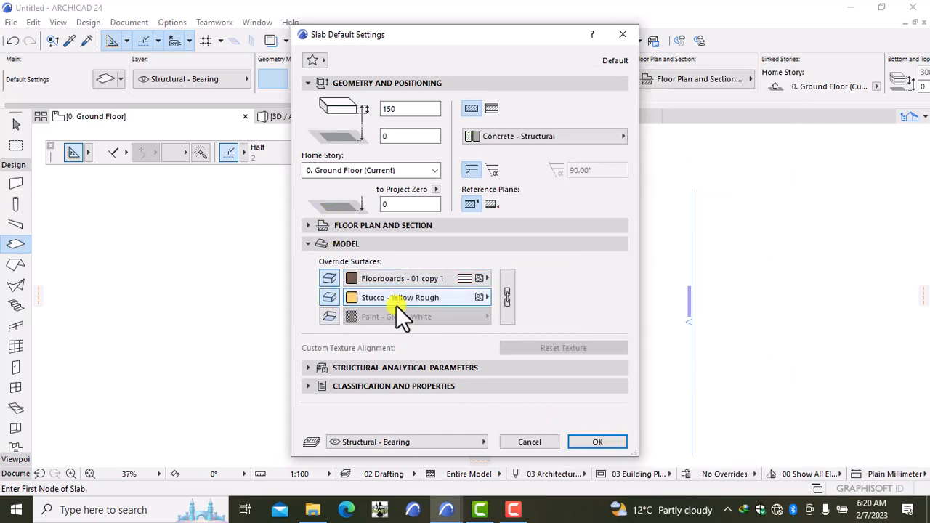
{"action": "left_click", "coordinate": [331, 317]}
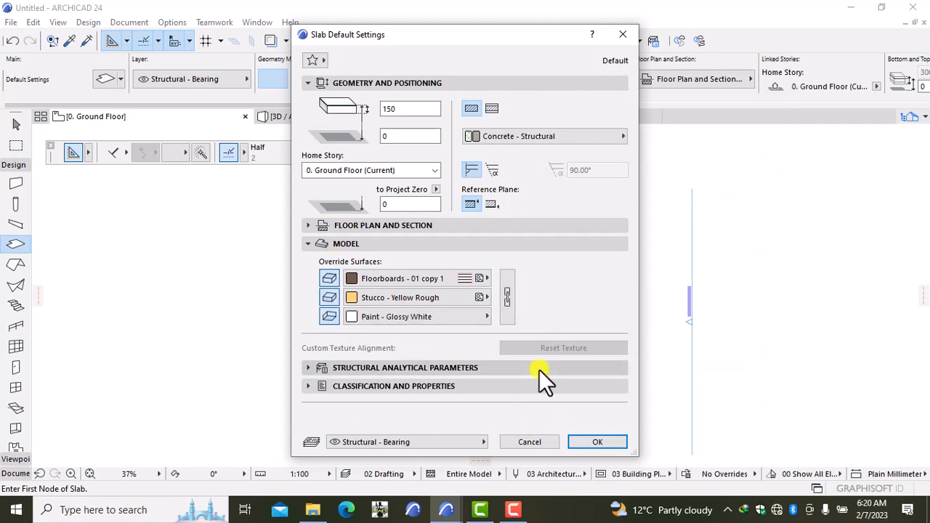
{"action": "left_click", "coordinate": [597, 442]}
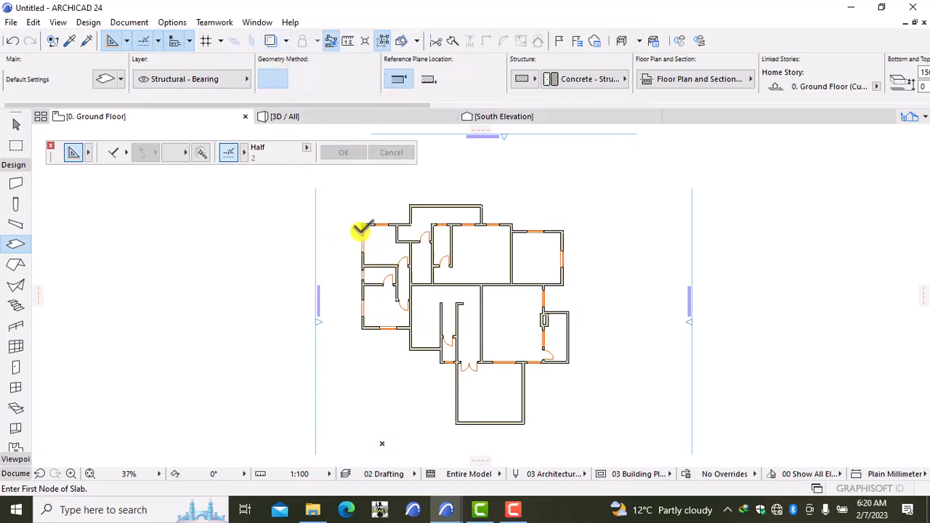
Start the slab outline, tracing corners along the top and right exterior walls.
{"action": "scroll", "coordinate": [358, 224], "scroll_direction": "up", "scroll_amount": 3}
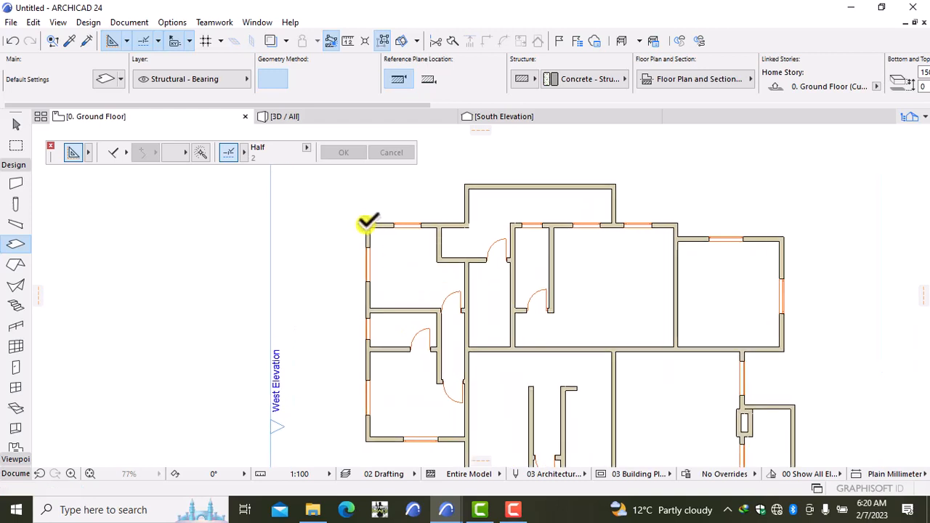
{"action": "left_click", "coordinate": [367, 223]}
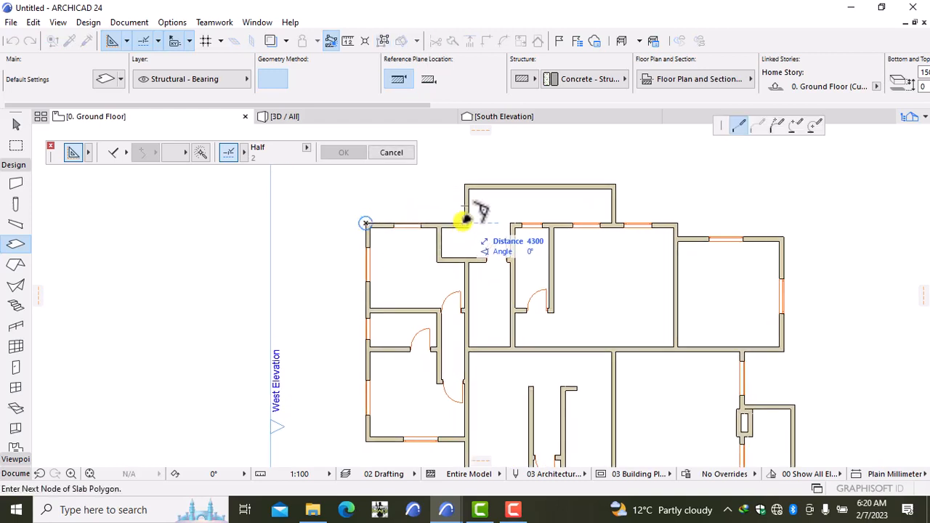
{"action": "left_click", "coordinate": [465, 220]}
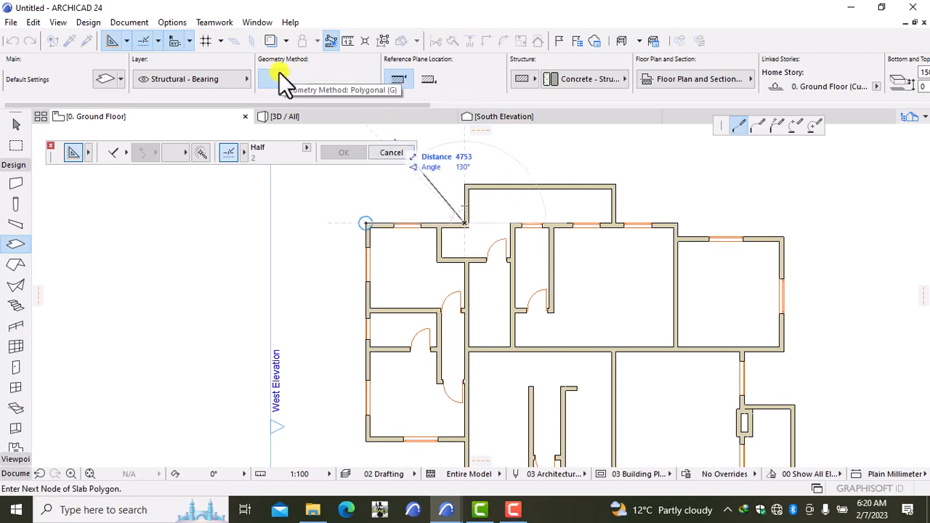
{"action": "left_click", "coordinate": [465, 185]}
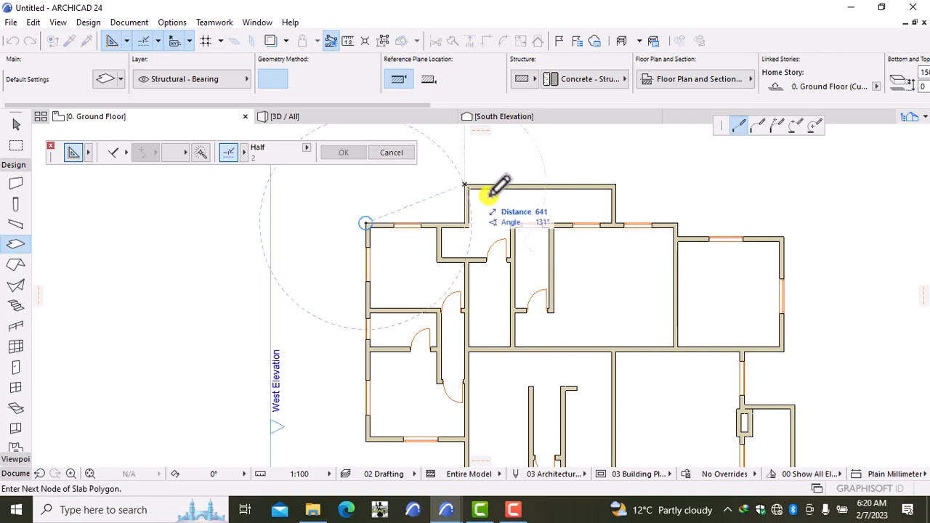
{"action": "left_click", "coordinate": [615, 185]}
{"action": "left_click", "coordinate": [615, 224]}
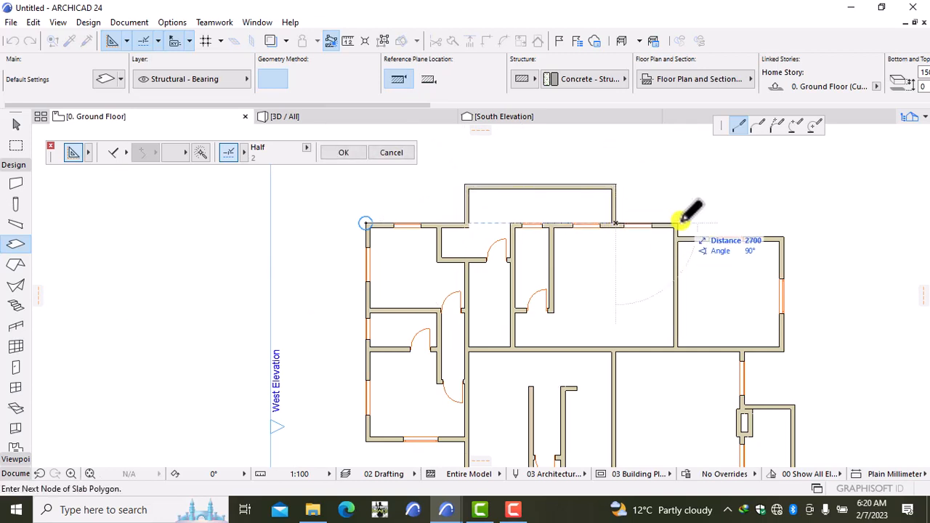
{"action": "left_click", "coordinate": [676, 224]}
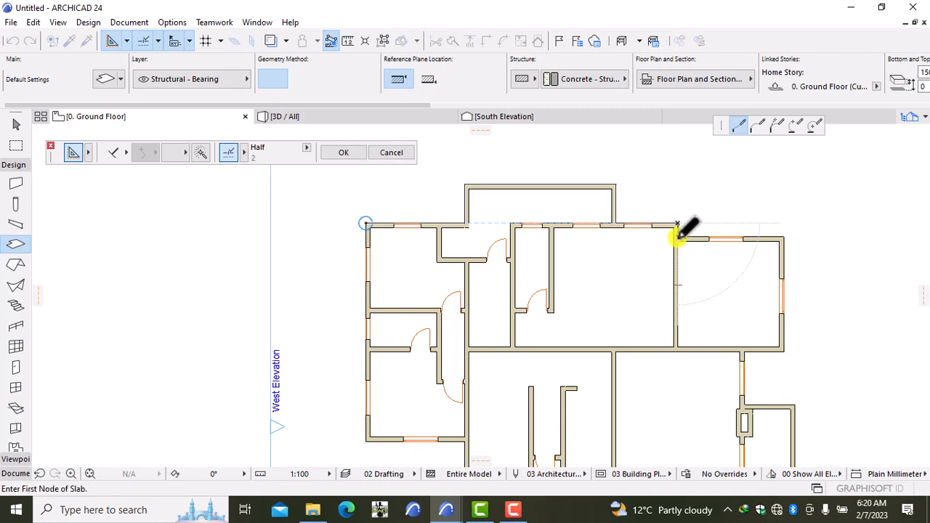
{"action": "left_click", "coordinate": [676, 236]}
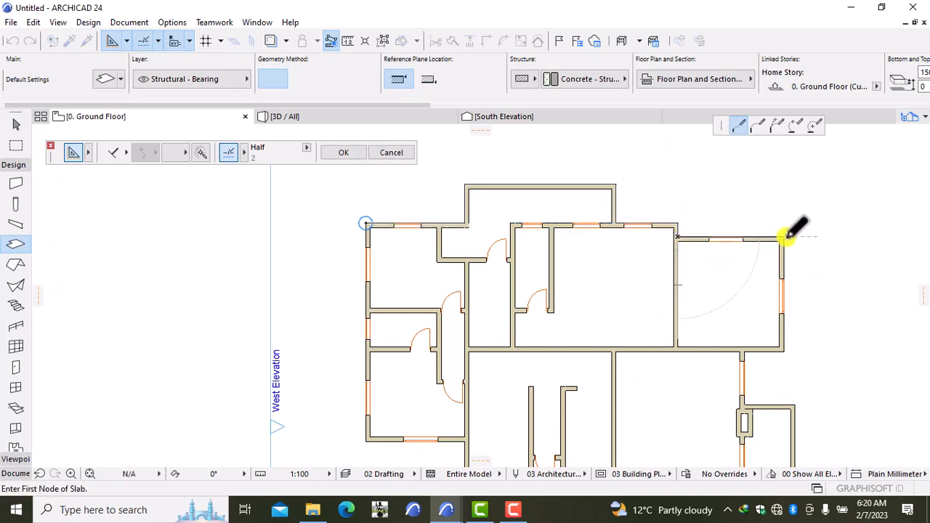
{"action": "left_click", "coordinate": [784, 237]}
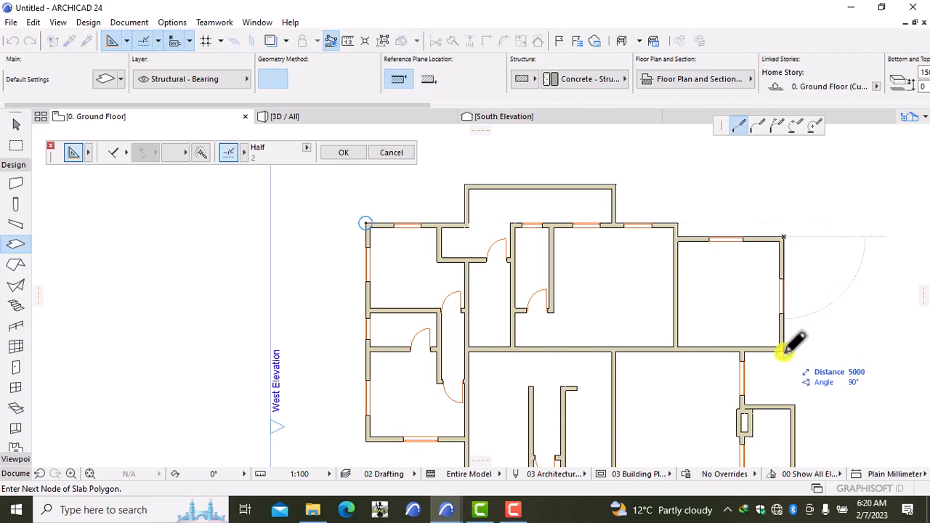
{"action": "left_click", "coordinate": [784, 350]}
{"action": "left_click", "coordinate": [744, 351]}
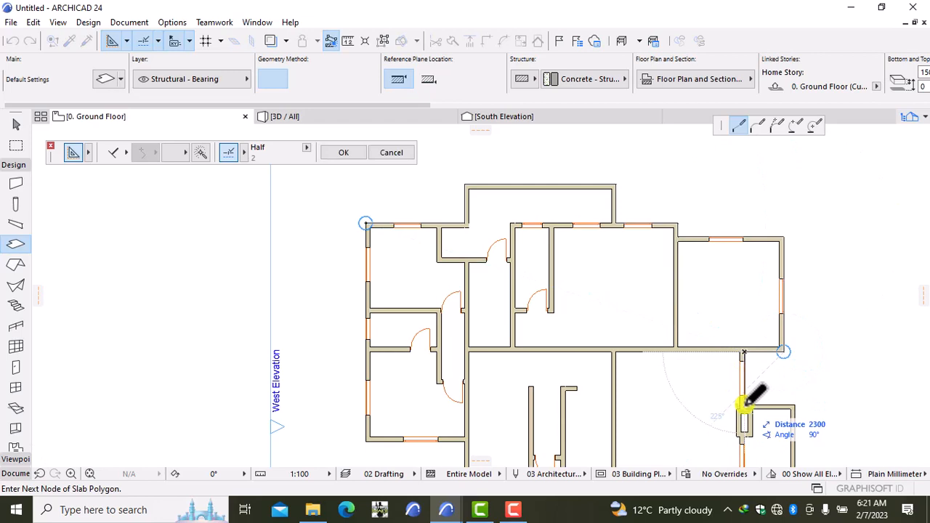
{"action": "left_click", "coordinate": [744, 405]}
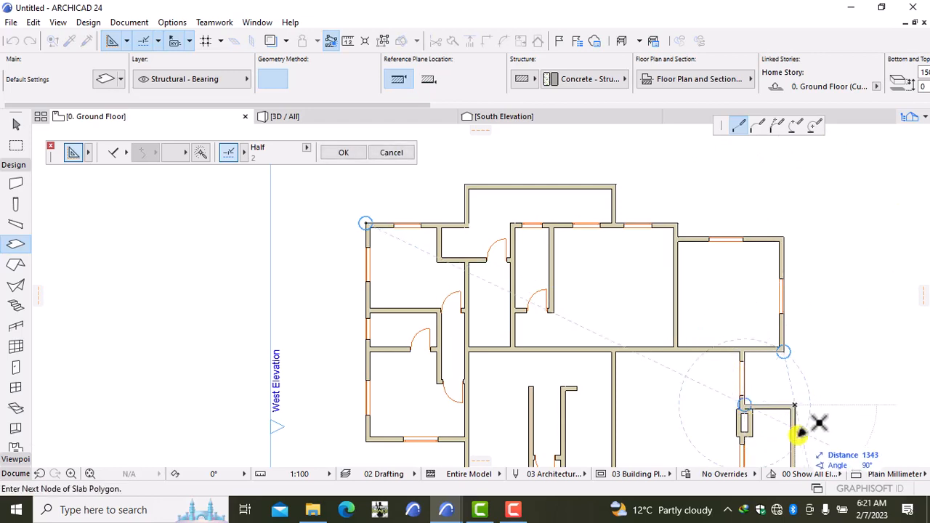
Continue the slab outline around the southern room and inner wall steps.
{"action": "middle_click_drag", "start_coordinate": [801, 438], "coordinate": [751, 255]}
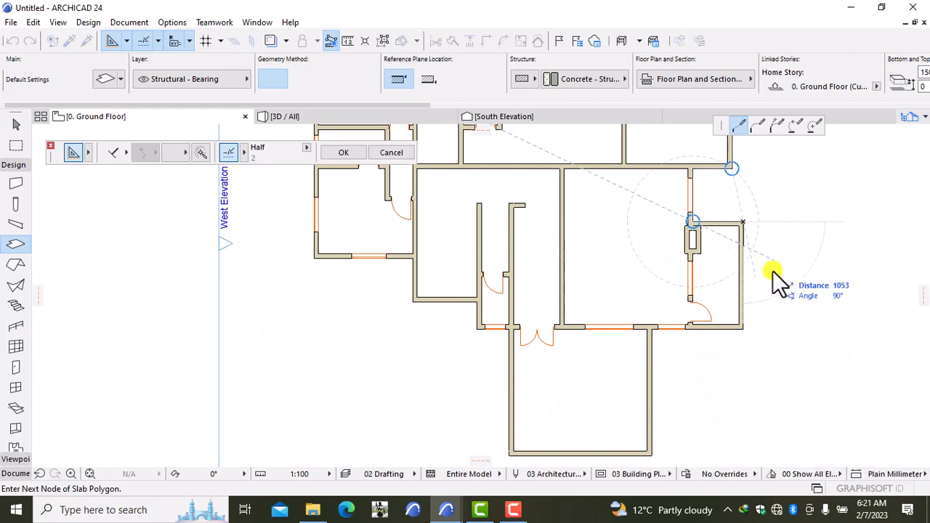
{"action": "left_click", "coordinate": [742, 328]}
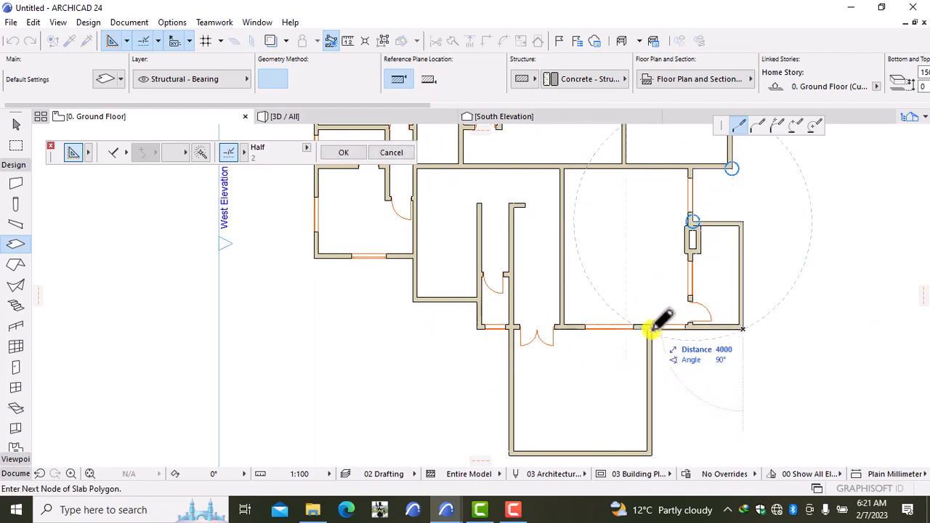
{"action": "left_click", "coordinate": [652, 327]}
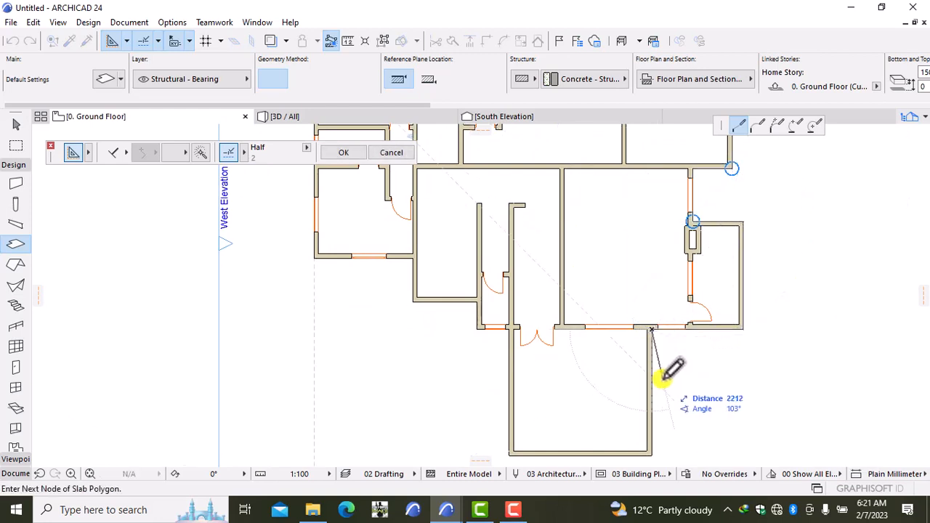
{"action": "middle_click_drag", "start_coordinate": [663, 377], "coordinate": [656, 303]}
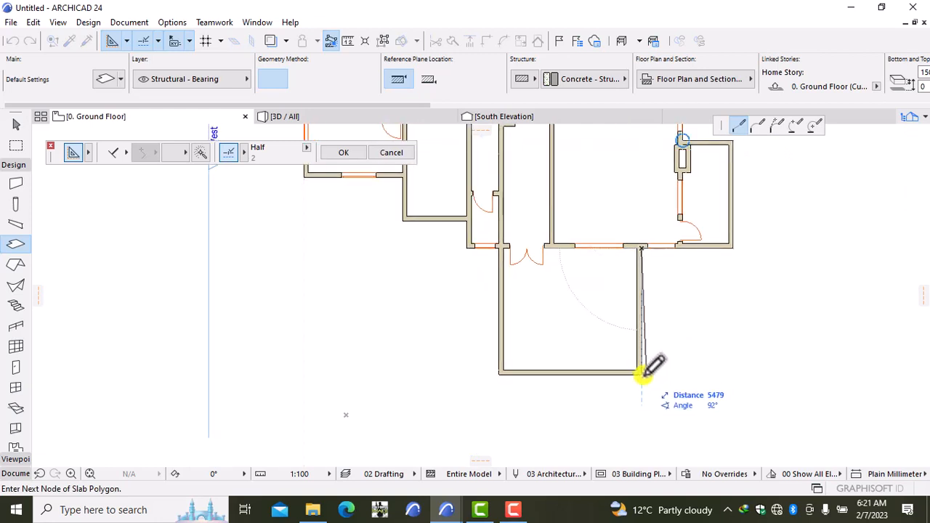
{"action": "left_click", "coordinate": [643, 373]}
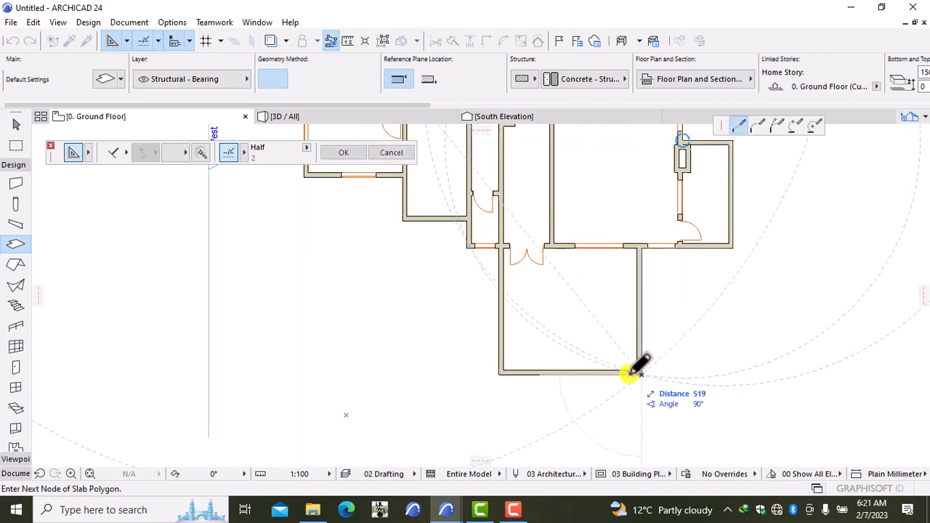
{"action": "left_click", "coordinate": [498, 374]}
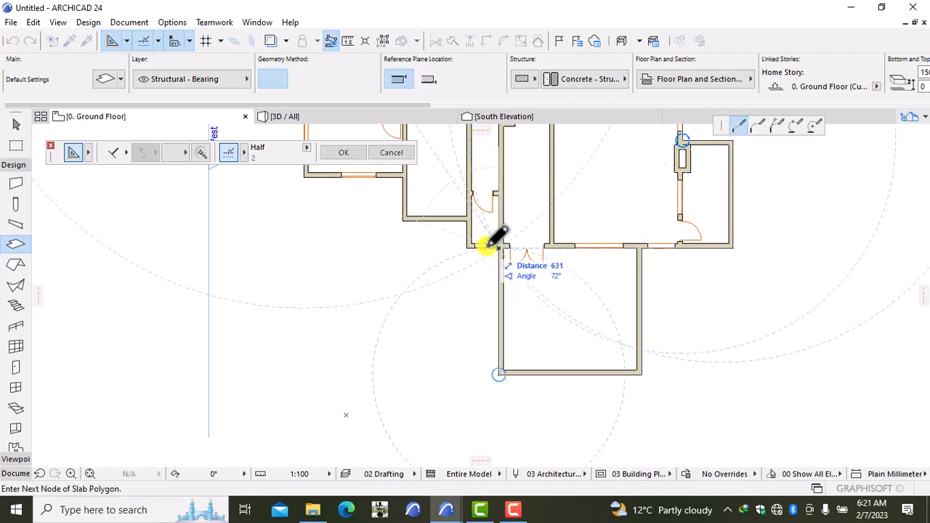
{"action": "left_click", "coordinate": [499, 247]}
{"action": "left_click", "coordinate": [468, 247]}
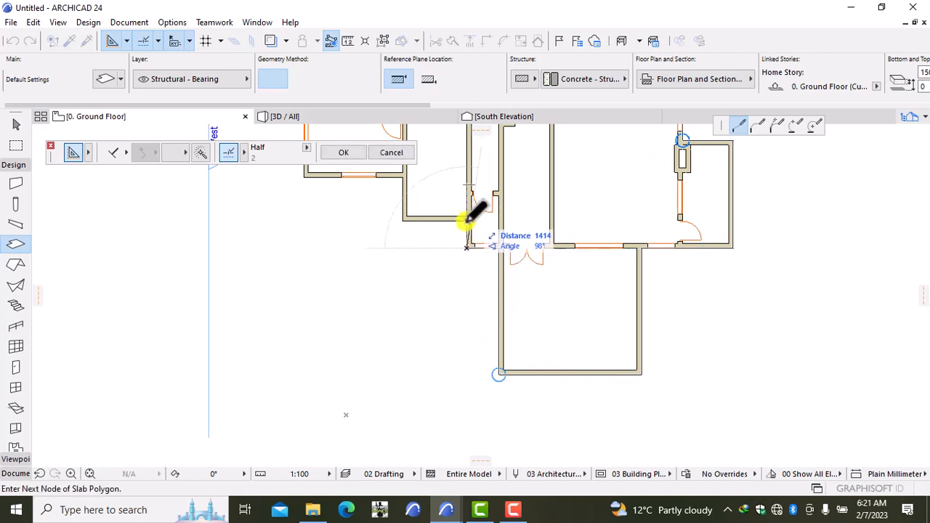
{"action": "left_click", "coordinate": [466, 220]}
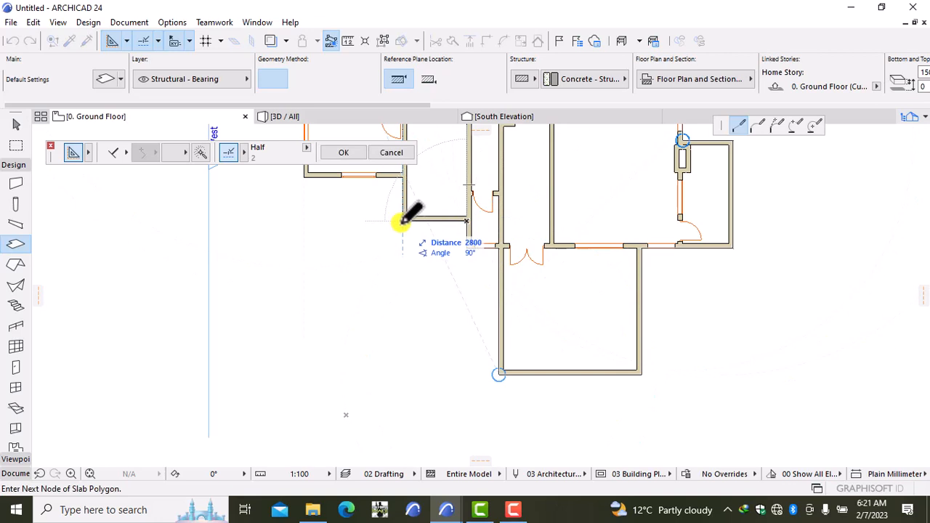
{"action": "left_click", "coordinate": [402, 218]}
Finish the outline around the western rooms, closing at the start corner, and view it in 3D.
{"action": "middle_click_drag", "start_coordinate": [399, 206], "coordinate": [420, 362]}
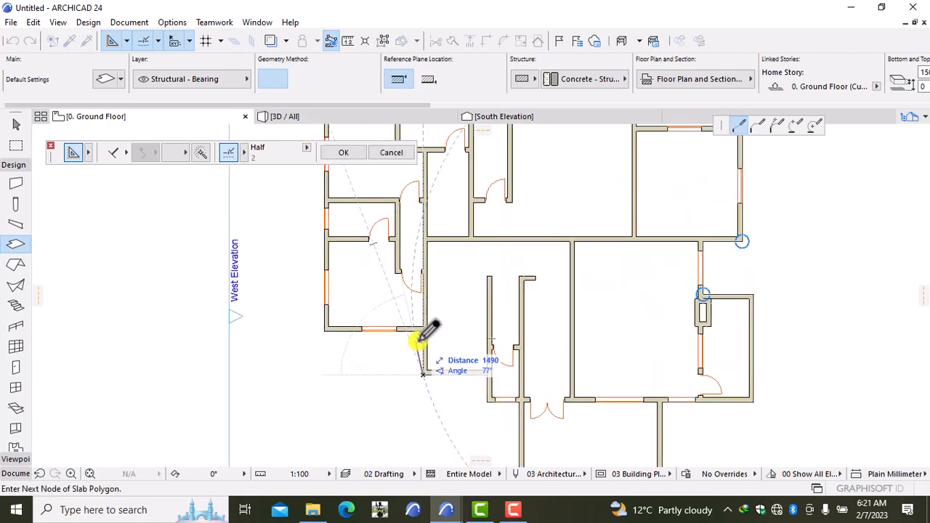
{"action": "left_click", "coordinate": [422, 329]}
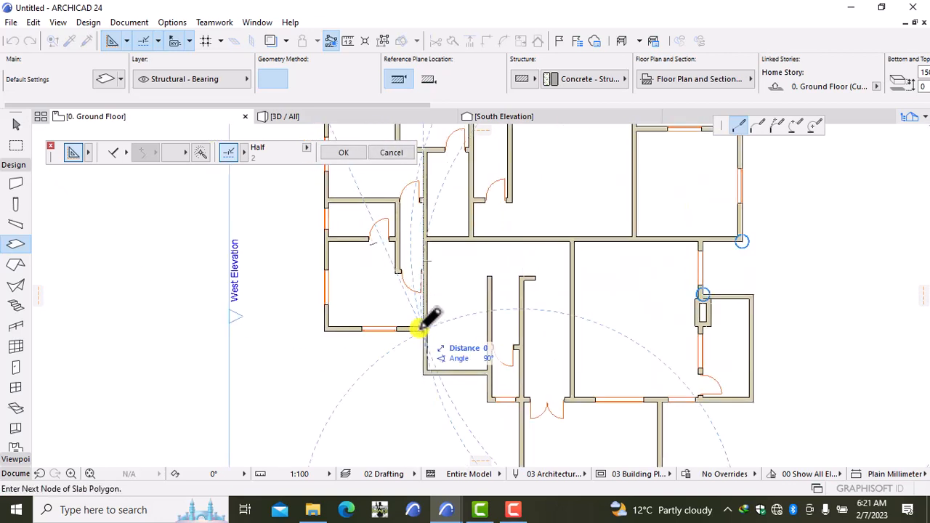
{"action": "left_click", "coordinate": [326, 330]}
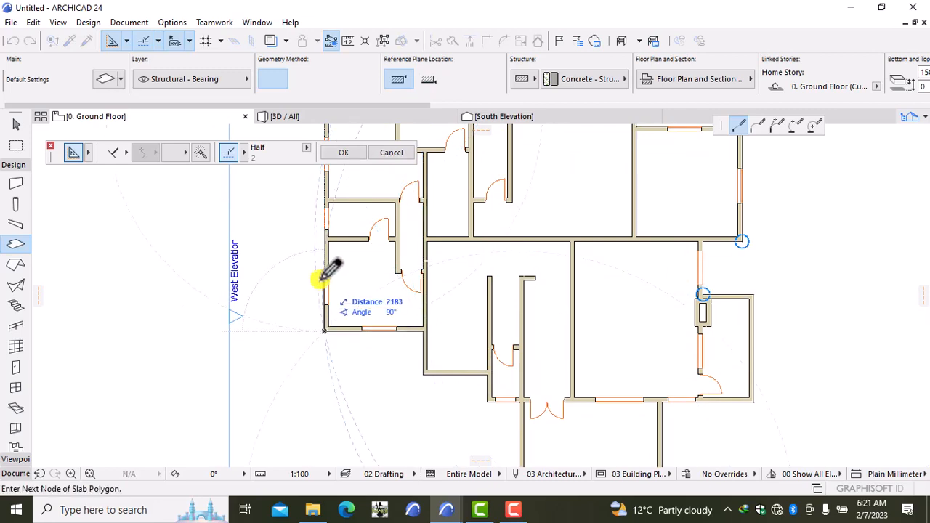
{"action": "middle_click_drag", "start_coordinate": [322, 269], "coordinate": [363, 462]}
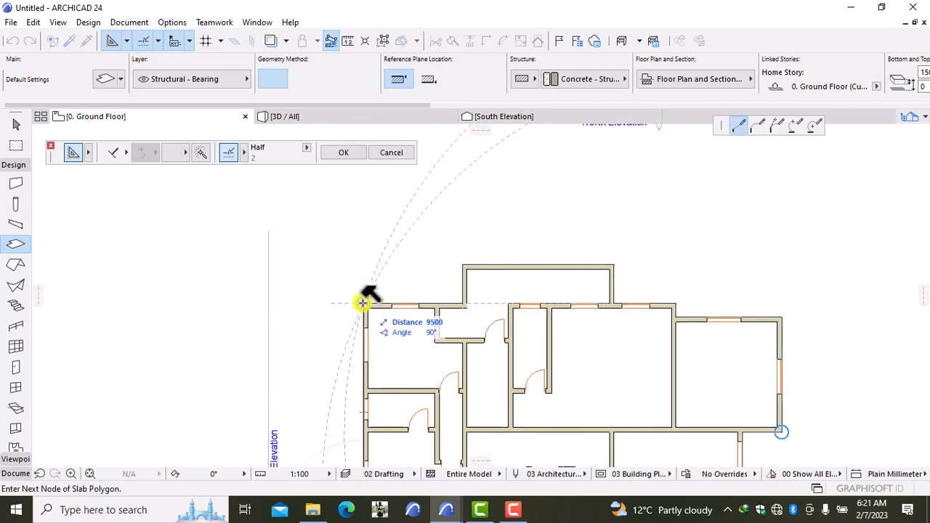
{"action": "left_click", "coordinate": [362, 303]}
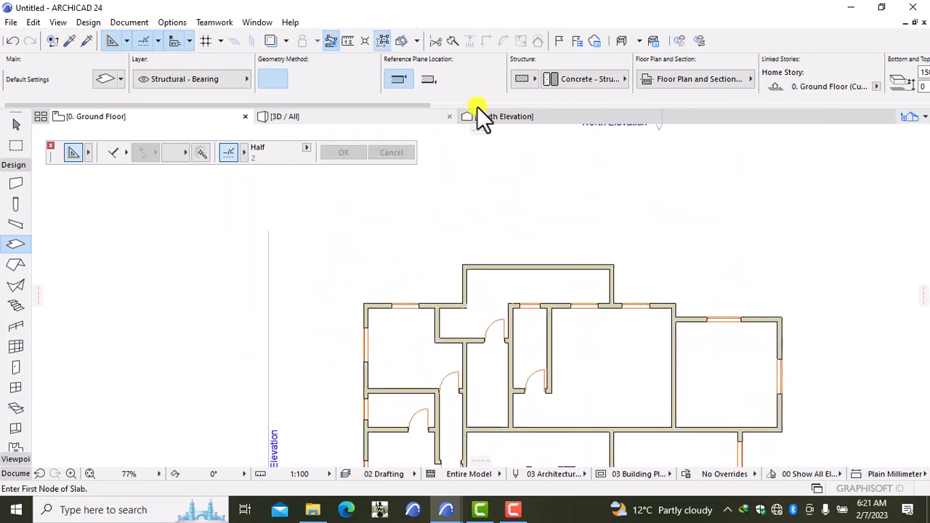
{"action": "left_click", "coordinate": [294, 116]}
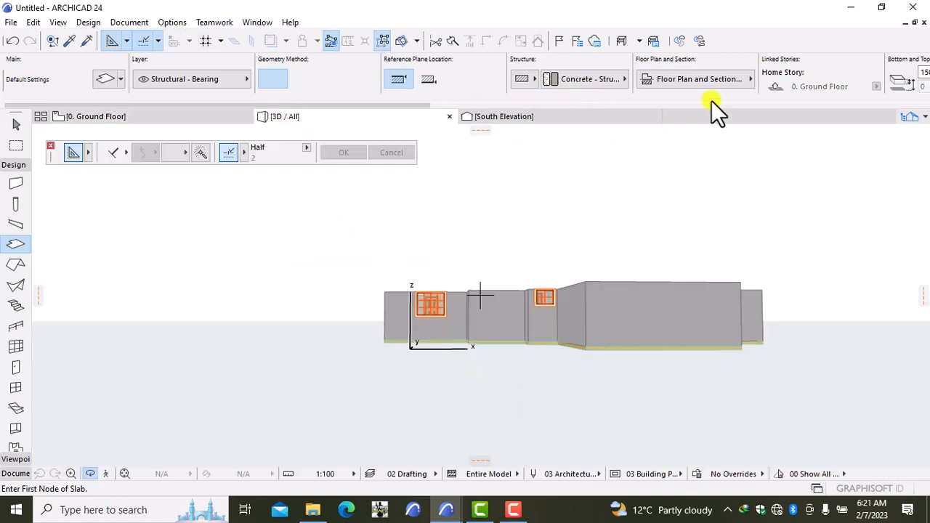
{"action": "right_click", "coordinate": [699, 188]}
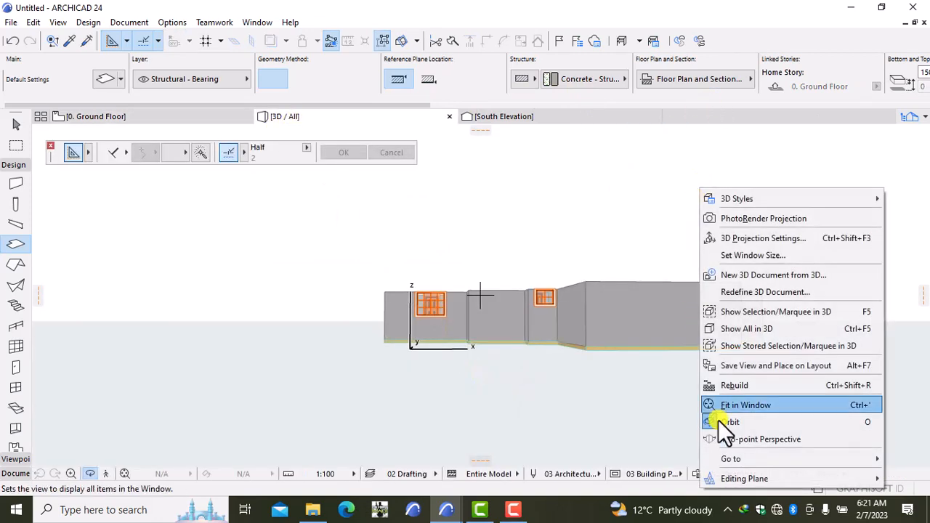
{"action": "left_click", "coordinate": [712, 121]}
{"action": "middle_click_drag", "start_coordinate": [740, 201], "coordinate": [574, 355], "text": "shift"}
{"action": "middle_click_drag", "start_coordinate": [372, 334], "coordinate": [678, 390], "text": "shift"}
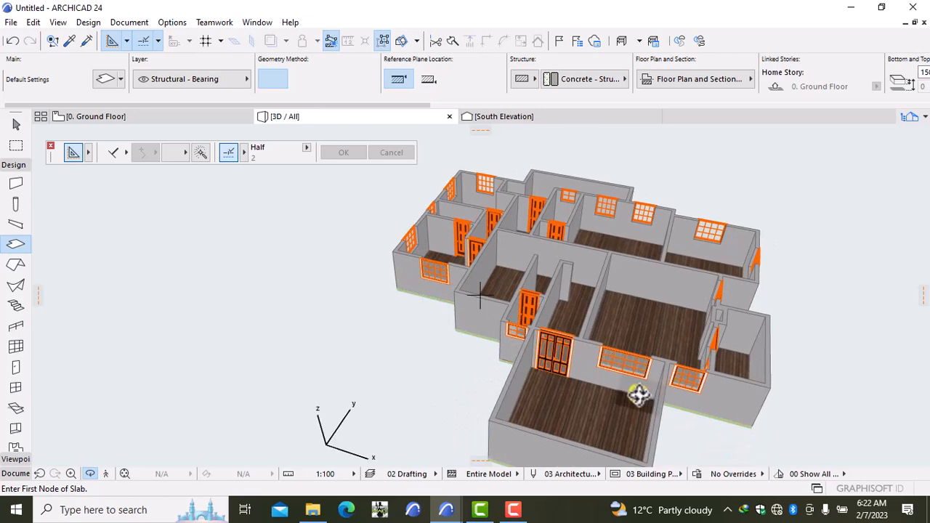
{"action": "scroll", "coordinate": [559, 447], "scroll_direction": "up", "scroll_amount": 7}
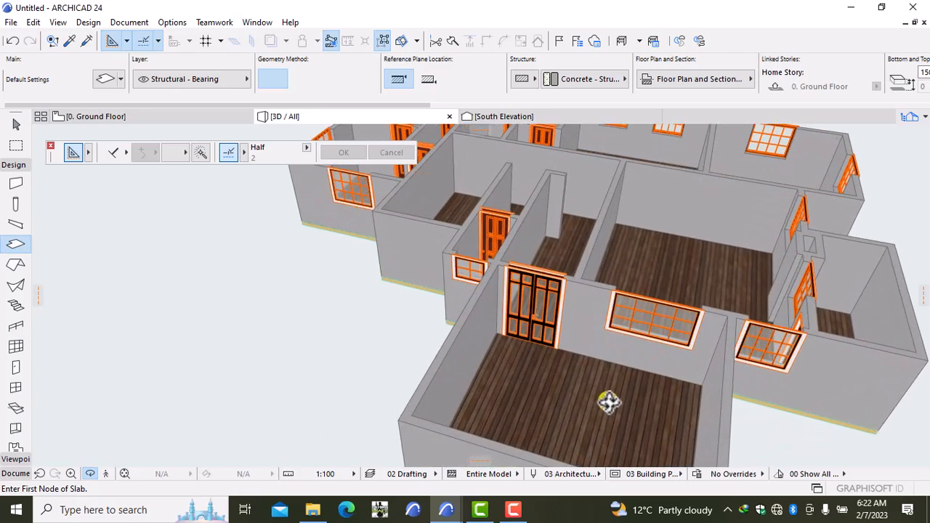
{"action": "scroll", "coordinate": [609, 402], "scroll_direction": "up", "scroll_amount": 8}
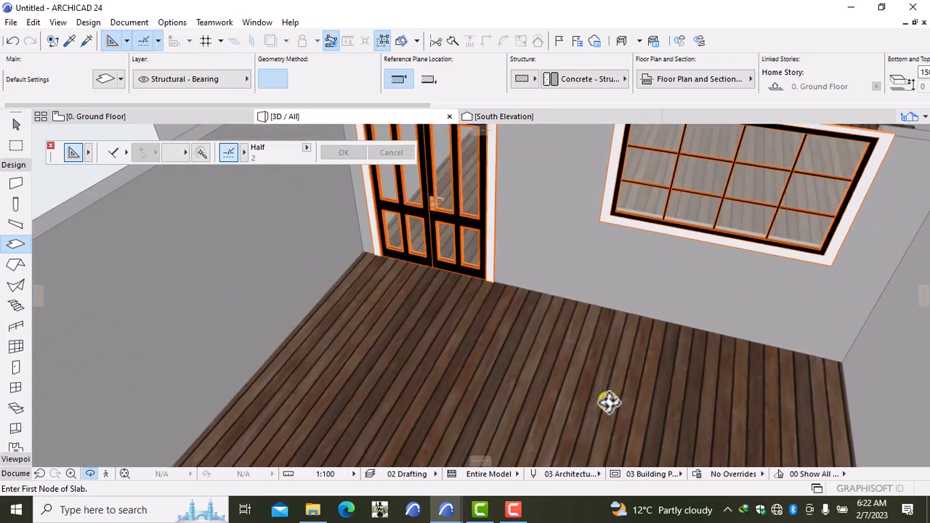
{"action": "scroll", "coordinate": [609, 402], "scroll_direction": "up", "scroll_amount": 2}
{"action": "scroll", "coordinate": [609, 401], "scroll_direction": "down", "scroll_amount": 8}
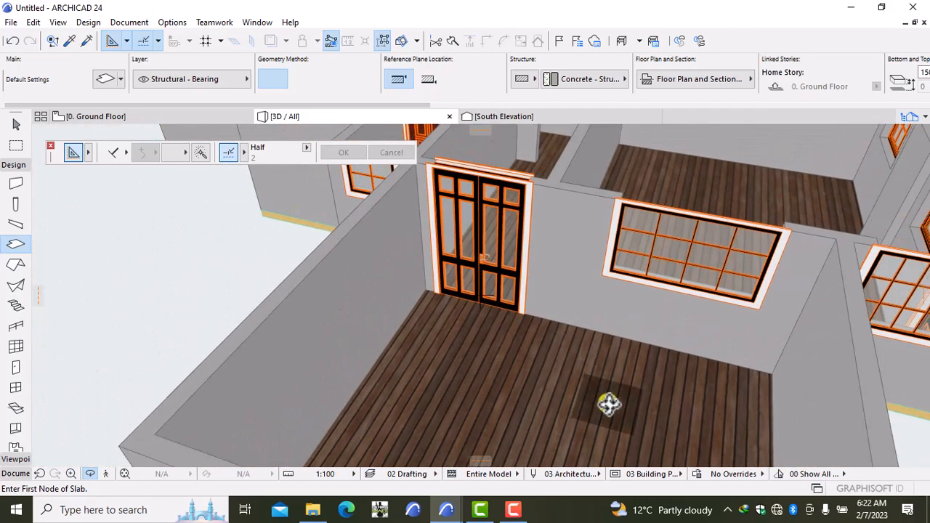
{"action": "scroll", "coordinate": [614, 410], "scroll_direction": "up", "scroll_amount": 3}
{"action": "scroll", "coordinate": [537, 390], "scroll_direction": "up", "scroll_amount": 1}
{"action": "scroll", "coordinate": [537, 390], "scroll_direction": "up", "scroll_amount": 1}
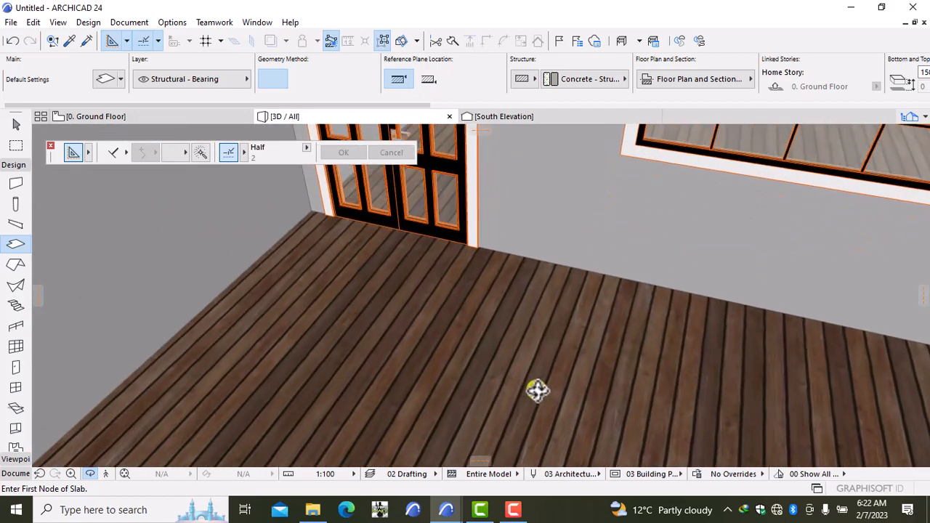
{"action": "scroll", "coordinate": [302, 331], "scroll_direction": "down", "scroll_amount": 5}
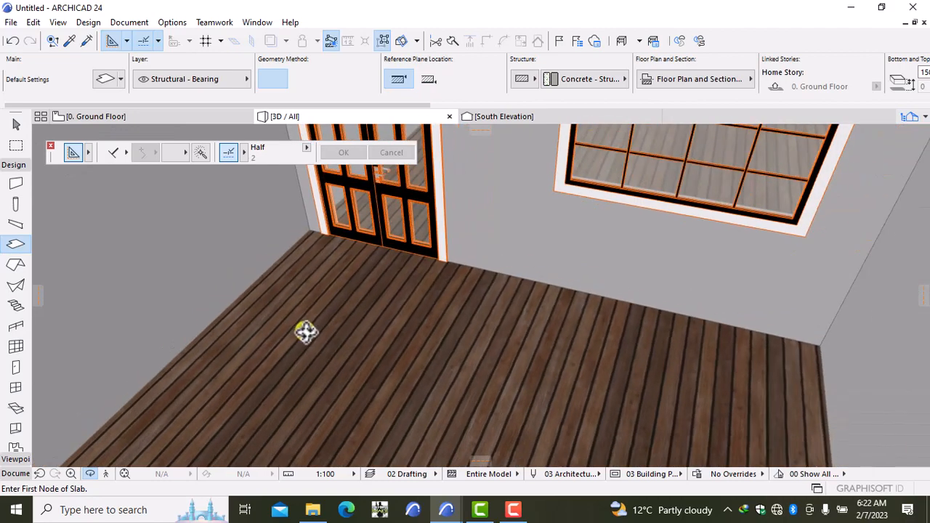
{"action": "scroll", "coordinate": [321, 334], "scroll_direction": "down", "scroll_amount": 6}
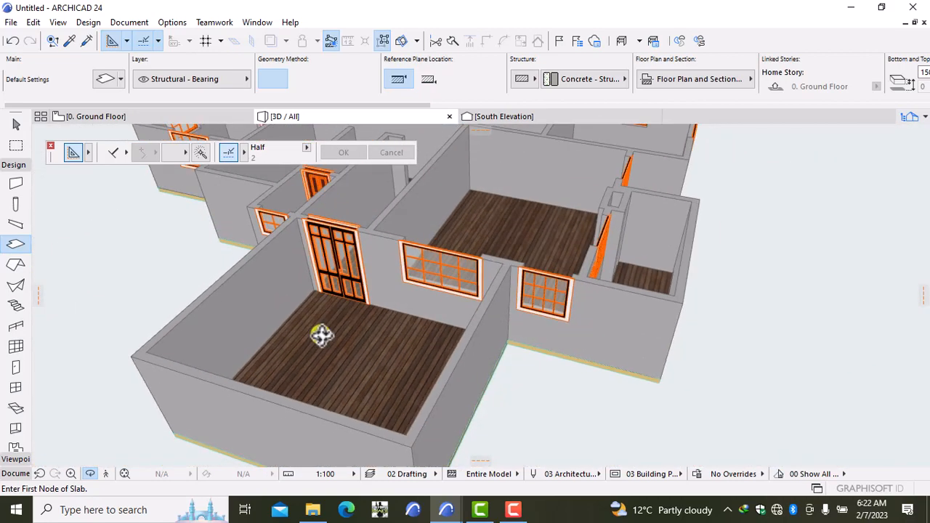
{"action": "middle_click_drag", "start_coordinate": [322, 332], "coordinate": [367, 352]}
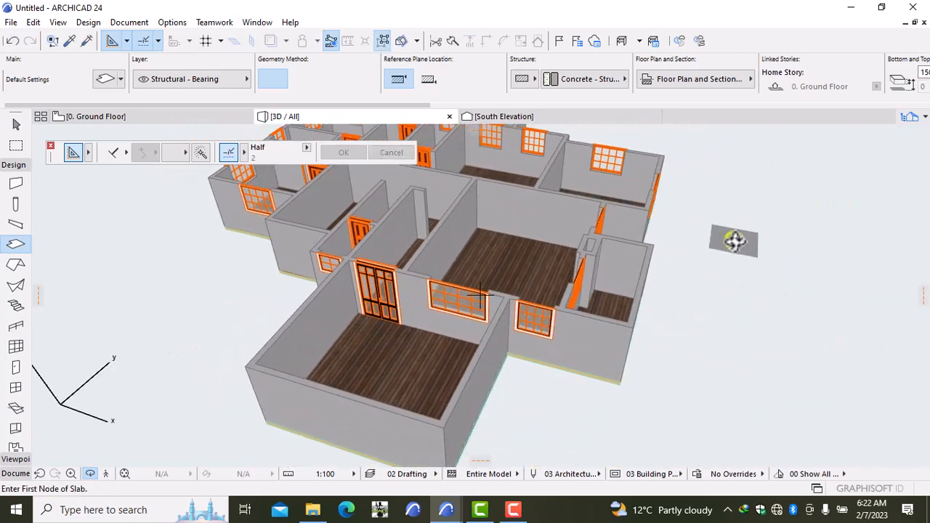
{"action": "right_click", "coordinate": [739, 225]}
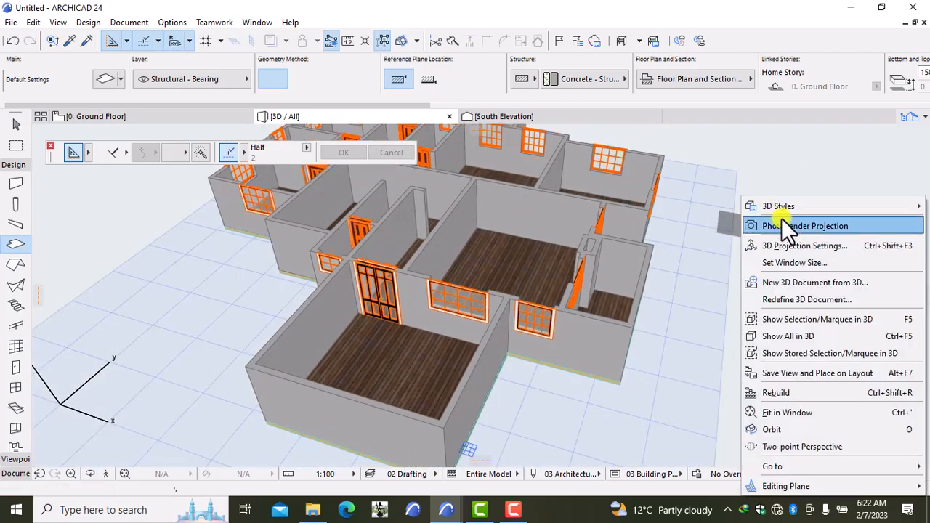
{"action": "left_click", "coordinate": [798, 429]}
{"action": "left_click_drag", "start_coordinate": [857, 357], "coordinate": [763, 315]}
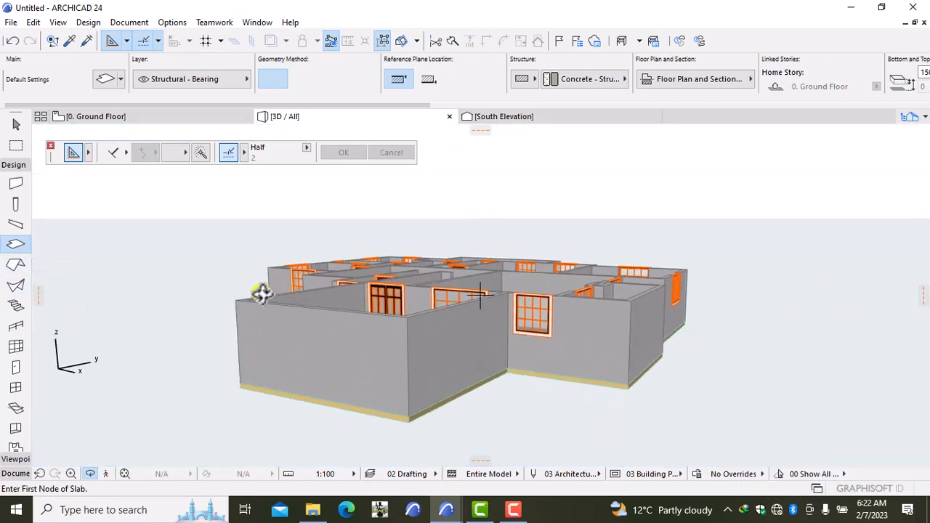
{"action": "left_click_drag", "start_coordinate": [262, 293], "coordinate": [389, 333]}
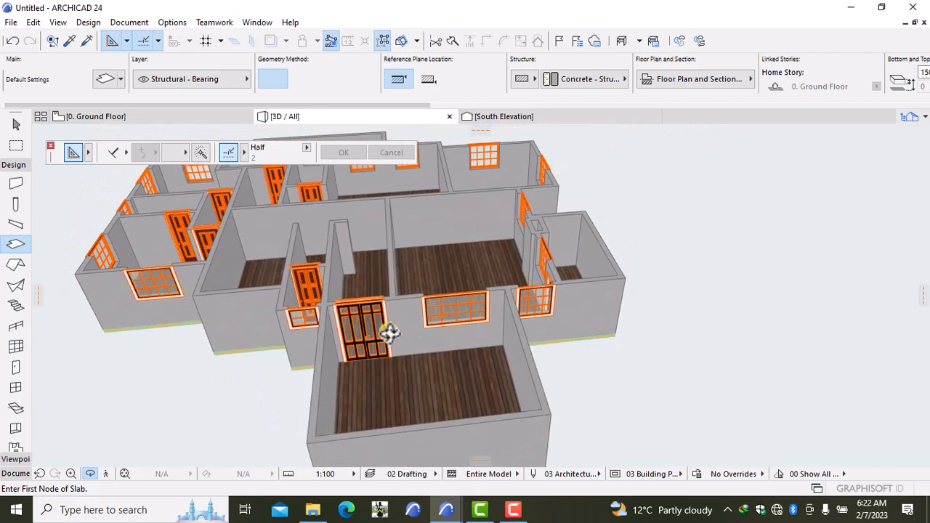
{"action": "left_click", "coordinate": [150, 118]}
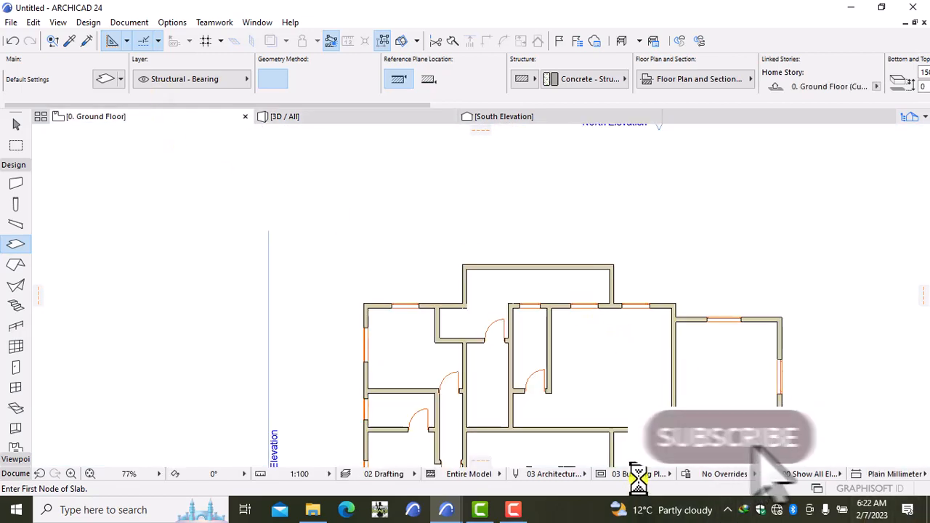
Create a slab filling the building outline by clicking inside the walls with the Slab tool.
{"action": "scroll", "coordinate": [644, 388], "scroll_direction": "down", "scroll_amount": 4}
{"action": "middle_click_drag", "start_coordinate": [596, 414], "coordinate": [603, 227]}
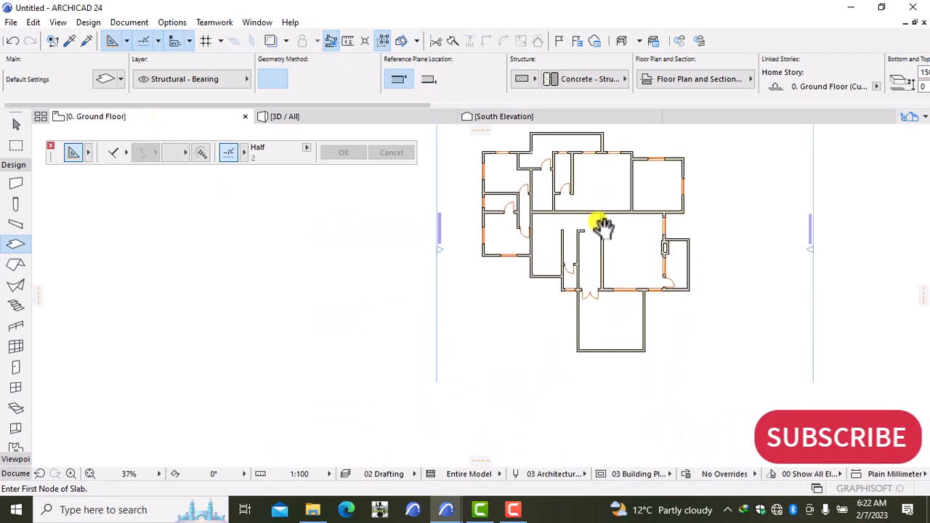
{"action": "scroll", "coordinate": [586, 399], "scroll_direction": "up", "scroll_amount": 3}
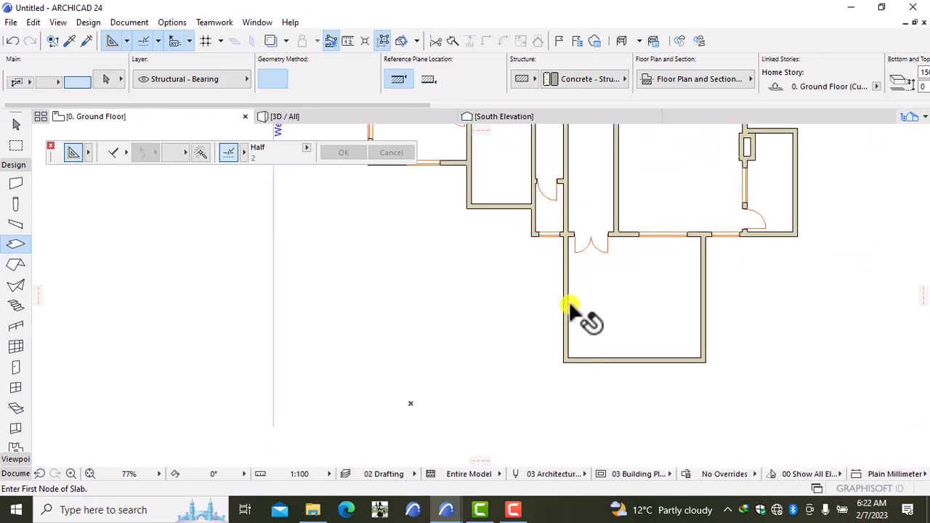
{"action": "left_click", "coordinate": [617, 305]}
{"action": "scroll", "coordinate": [584, 245], "scroll_direction": "up", "scroll_amount": 5}
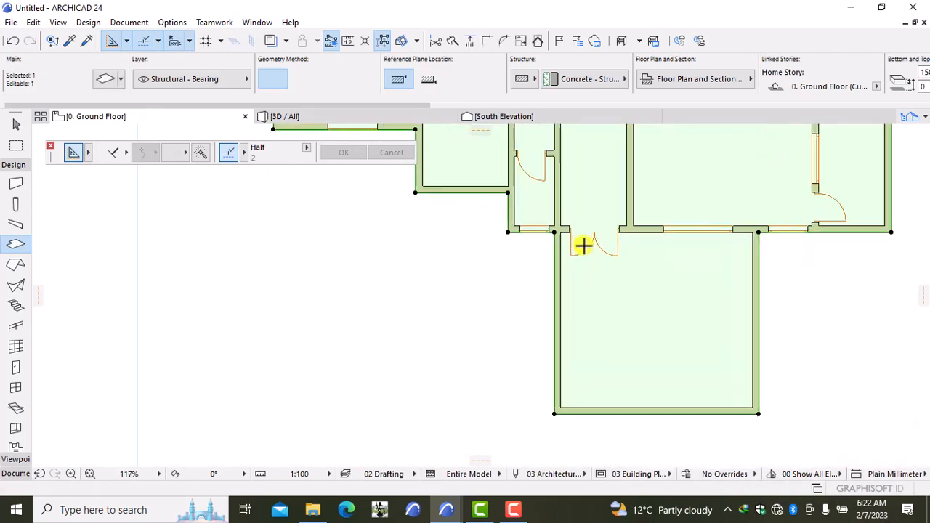
{"action": "middle_click_drag", "start_coordinate": [579, 283], "coordinate": [490, 313]}
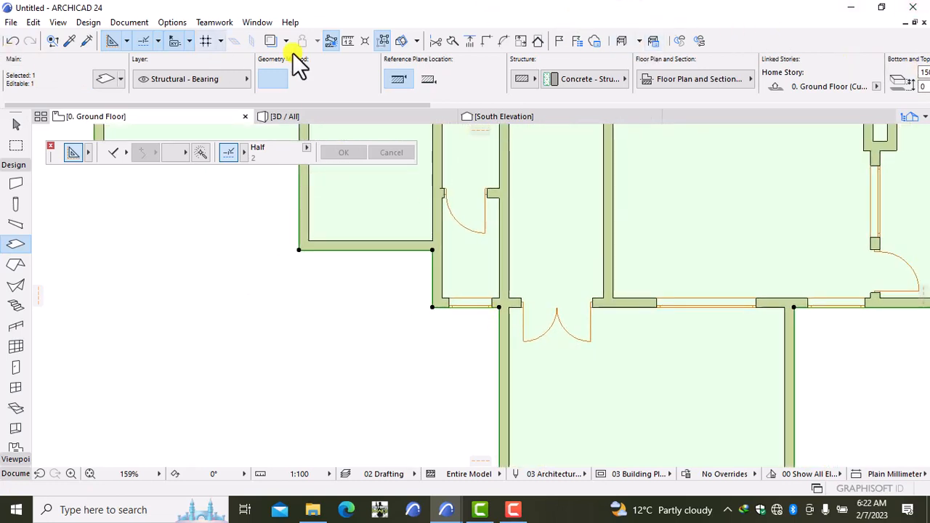
Split the new slab along the front wall line, separating the lower entrance room.
{"action": "left_click", "coordinate": [440, 41]}
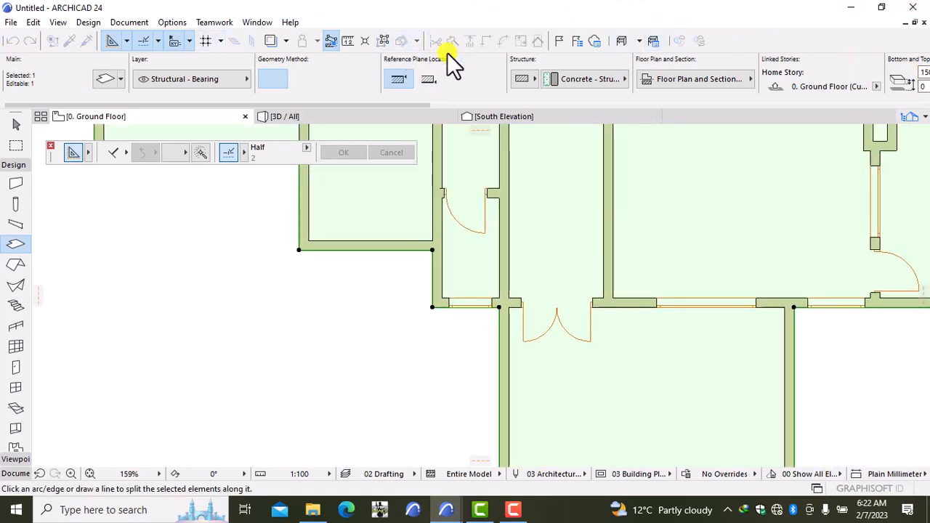
{"action": "left_click", "coordinate": [498, 306]}
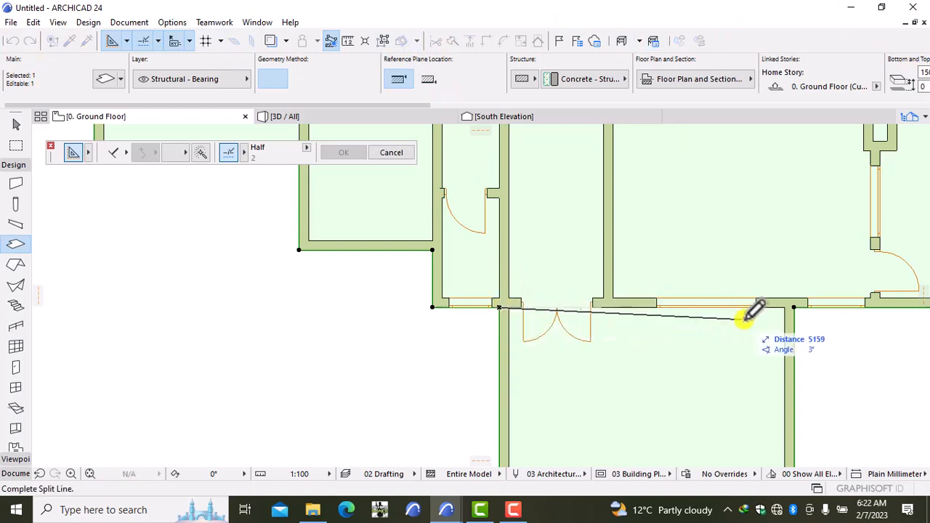
{"action": "left_click", "coordinate": [797, 306]}
{"action": "left_click", "coordinate": [809, 343]}
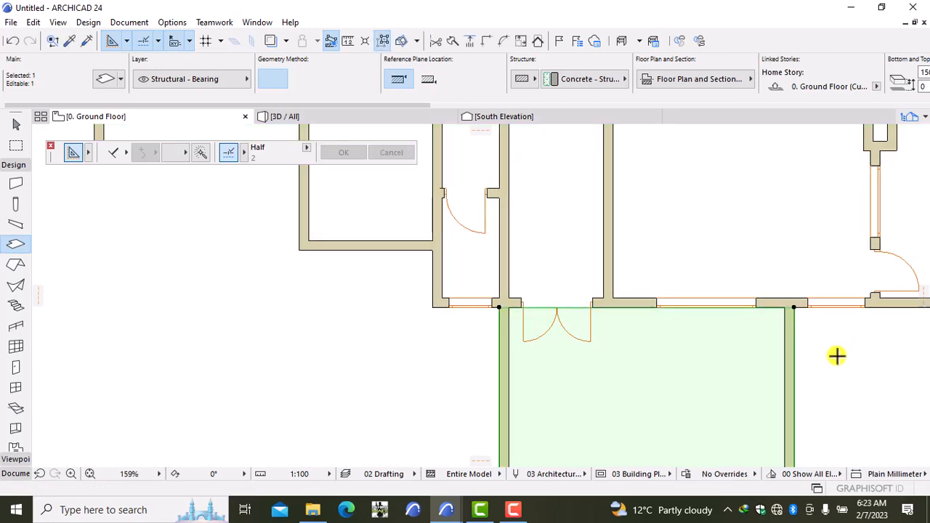
{"action": "key", "text": "Delete"}
{"action": "scroll", "coordinate": [829, 355], "scroll_direction": "down", "scroll_amount": 3}
{"action": "middle_click_drag", "start_coordinate": [829, 355], "coordinate": [491, 353]}
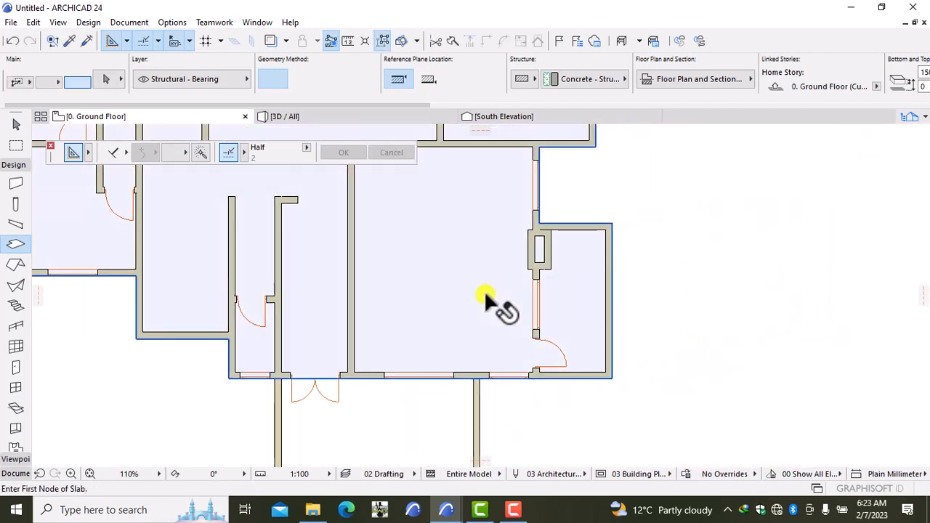
Fill the adjoining rooms with a slab and split it down the right-hand room's wall.
{"action": "left_click", "coordinate": [489, 299]}
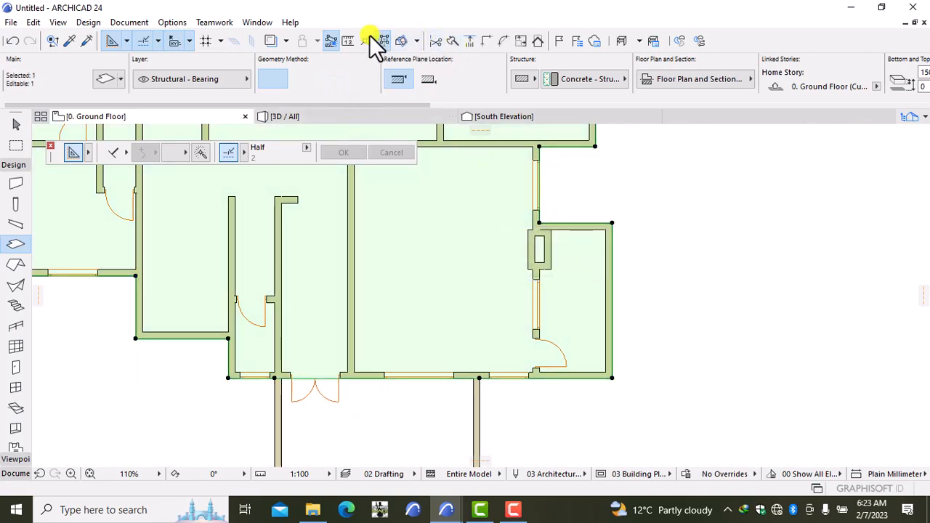
{"action": "left_click", "coordinate": [452, 42]}
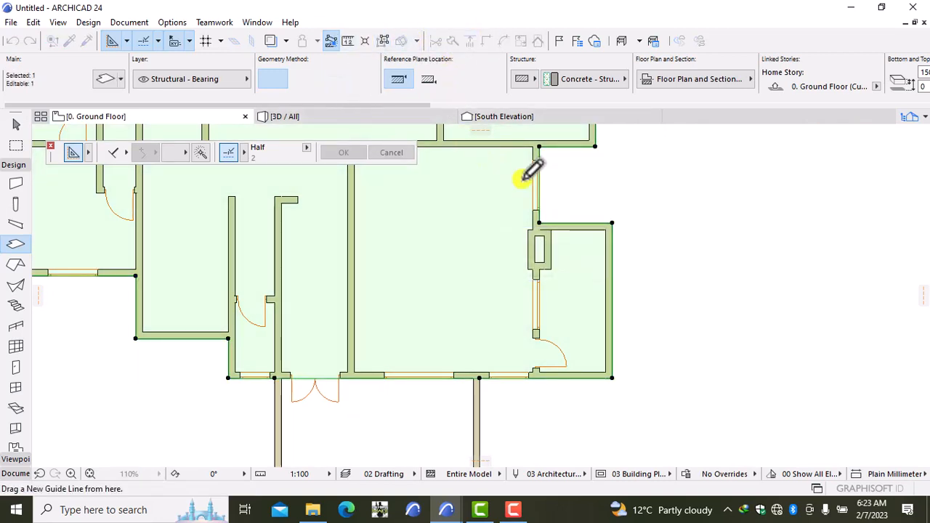
{"action": "left_click", "coordinate": [537, 221]}
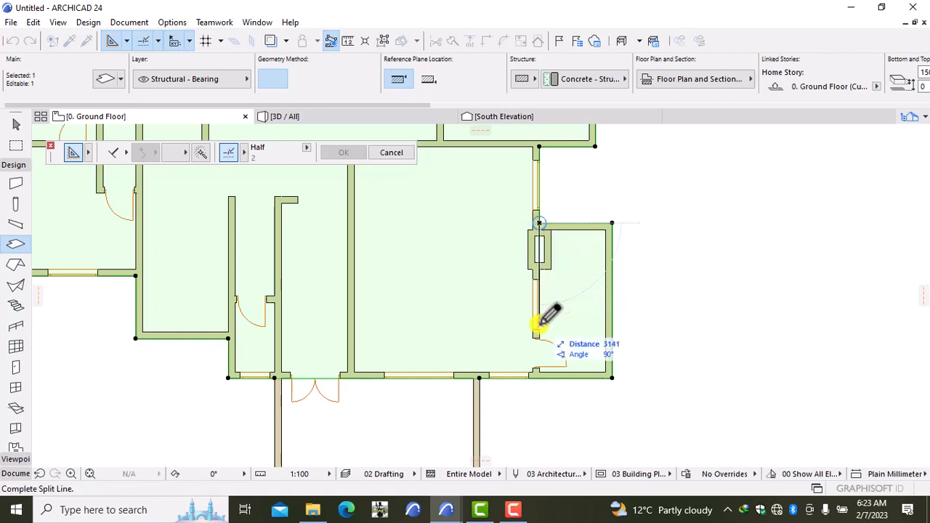
{"action": "left_click", "coordinate": [539, 374]}
{"action": "left_click", "coordinate": [557, 386]}
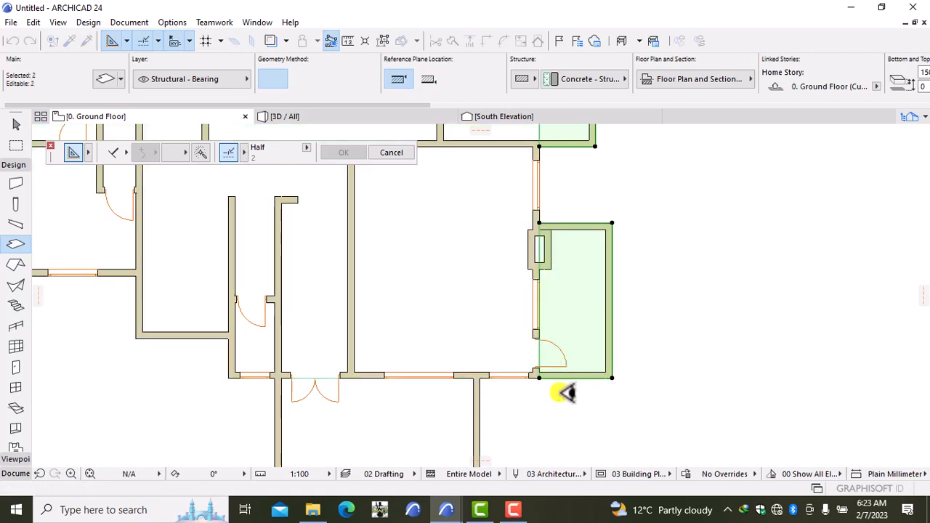
Recentre the plan on the whole building and deselect the two east slab pieces.
{"action": "scroll", "coordinate": [465, 188], "scroll_direction": "down", "scroll_amount": 5}
{"action": "middle_click_drag", "start_coordinate": [465, 188], "coordinate": [565, 399]}
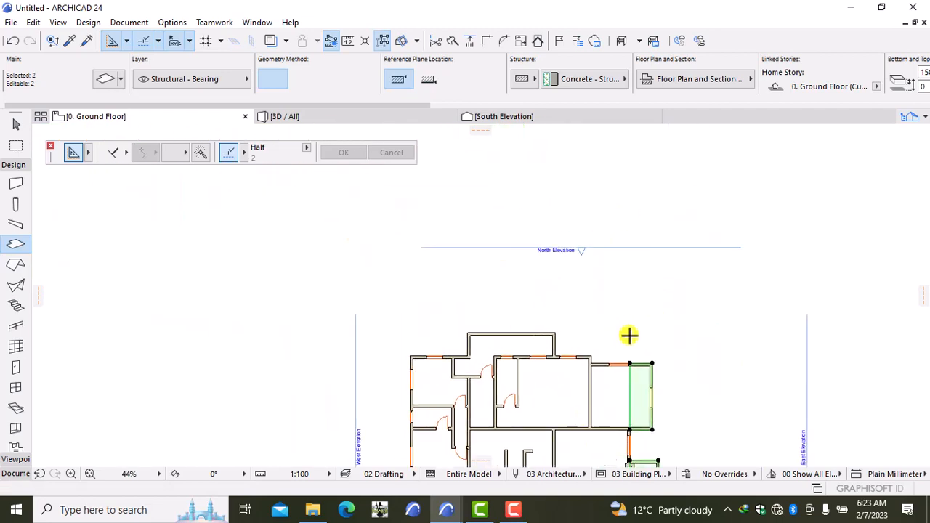
{"action": "scroll", "coordinate": [711, 384], "scroll_direction": "down", "scroll_amount": 2}
{"action": "middle_click_drag", "start_coordinate": [702, 397], "coordinate": [660, 290]}
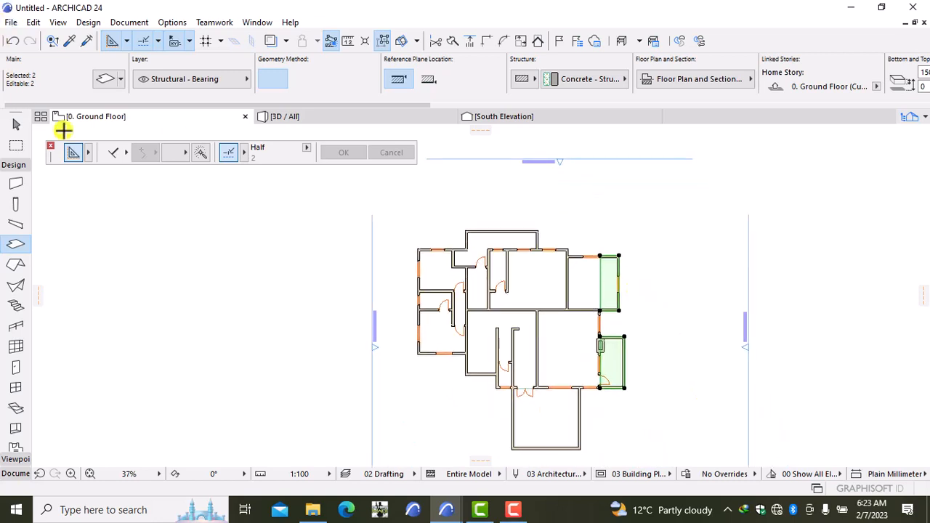
{"action": "key", "text": "Escape"}
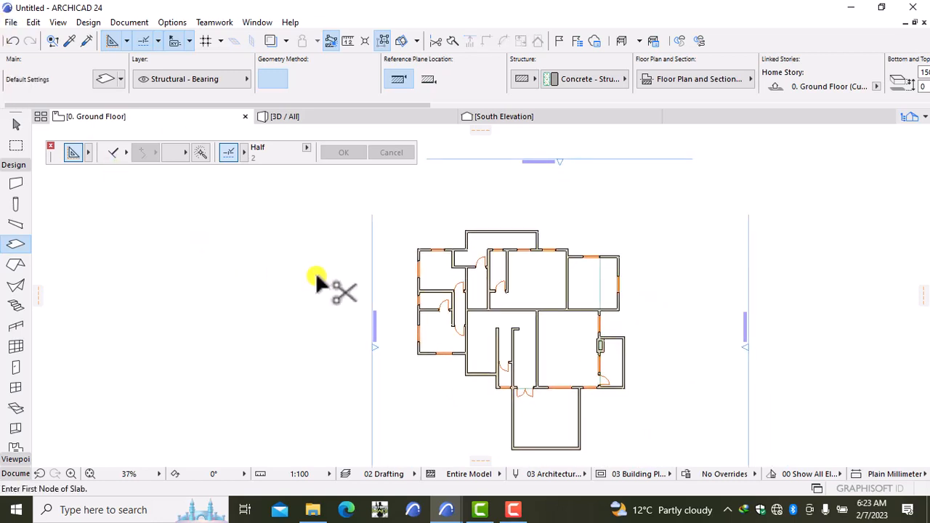
Undo the previous split, then split the slab vertically along the wall, keeping the east pieces.
{"action": "key", "text": "ctrl+z"}
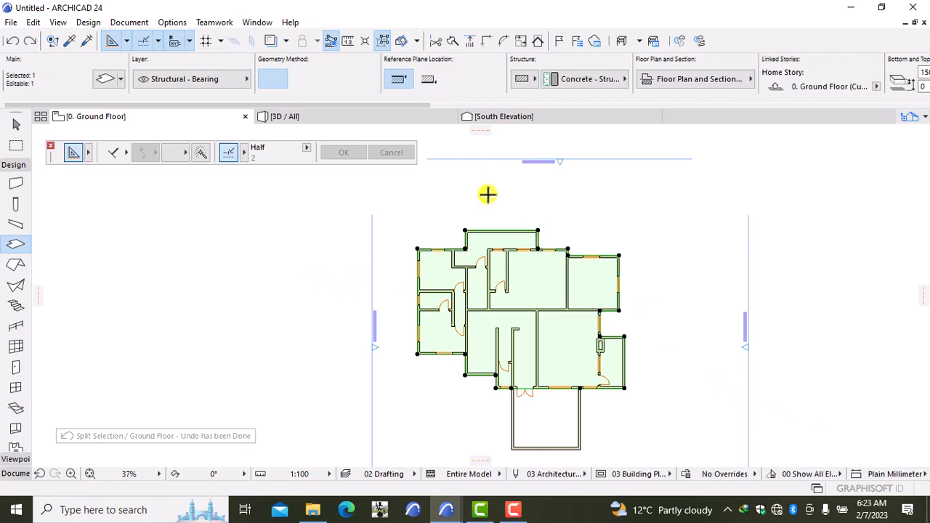
{"action": "left_click", "coordinate": [452, 41]}
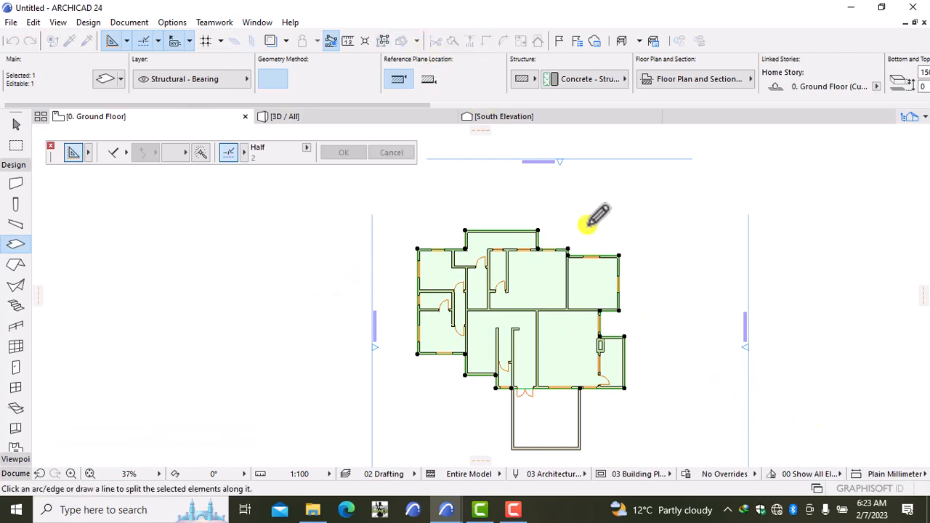
{"action": "scroll", "coordinate": [639, 342], "scroll_direction": "up", "scroll_amount": 3}
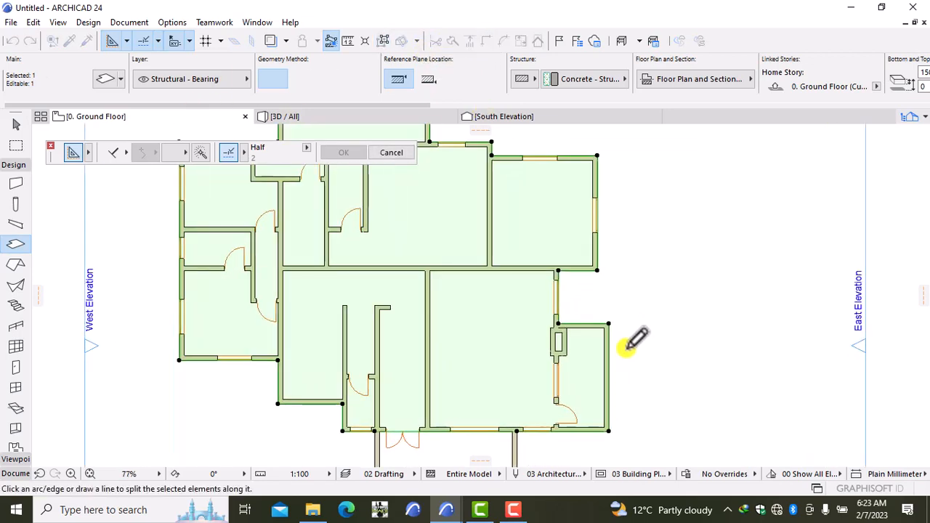
{"action": "left_click", "coordinate": [558, 324]}
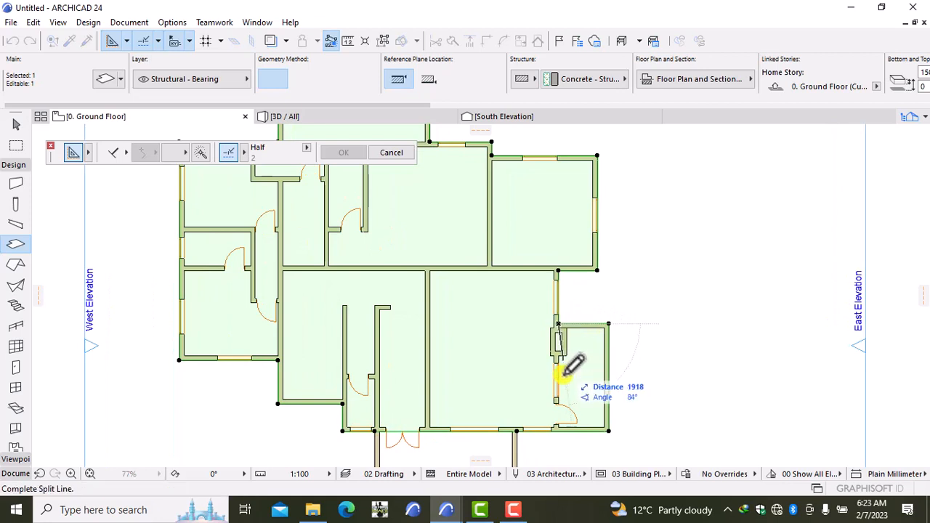
{"action": "left_click", "coordinate": [558, 428]}
{"action": "left_click", "coordinate": [584, 418]}
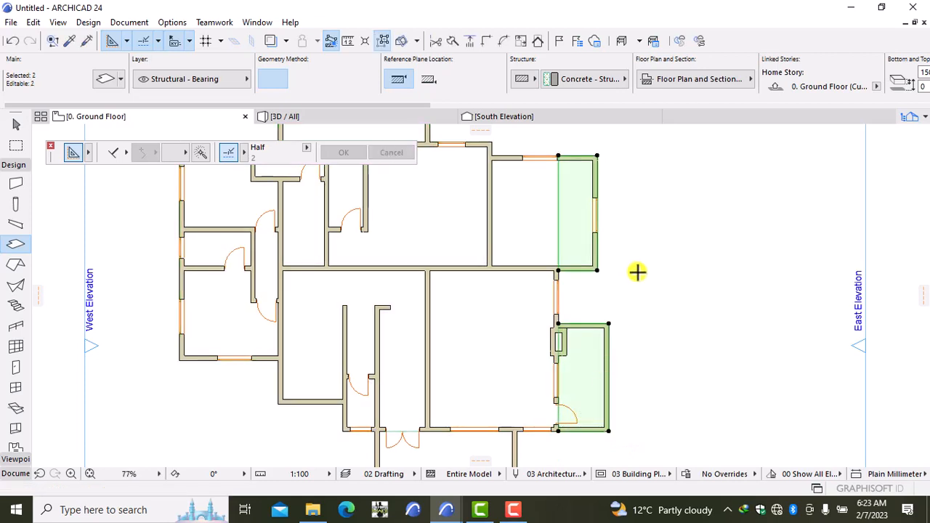
Split the east pieces horizontally at the wall edge, keeping the south-east room slab.
{"action": "left_click", "coordinate": [448, 39]}
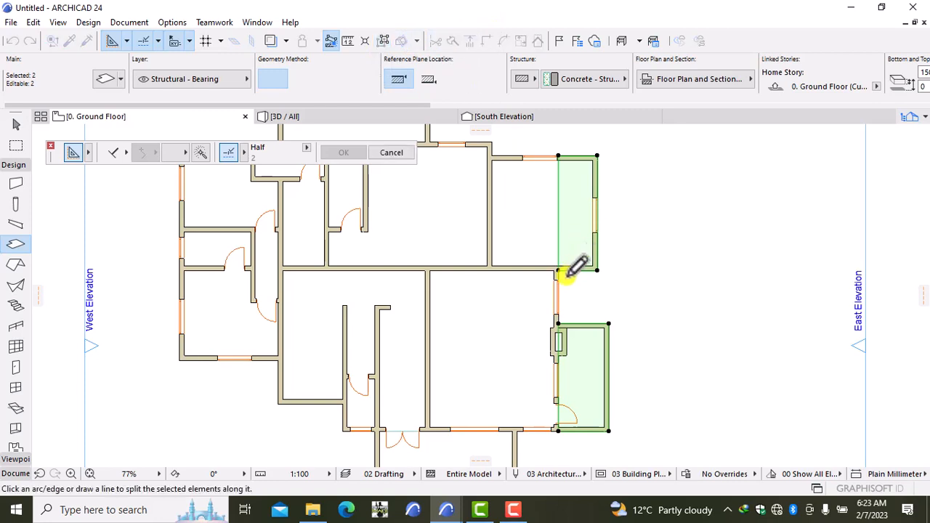
{"action": "left_click", "coordinate": [558, 324]}
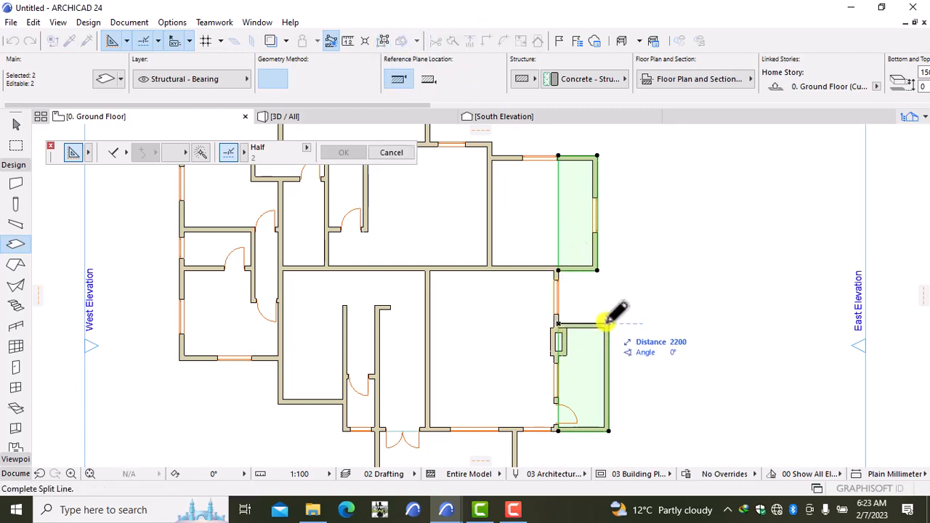
{"action": "left_click", "coordinate": [608, 324]}
{"action": "left_click", "coordinate": [632, 326]}
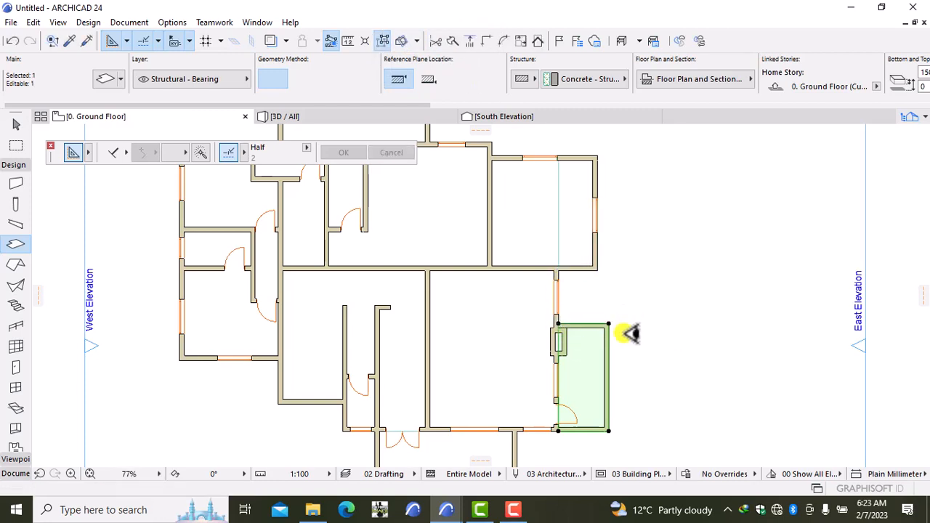
{"action": "key", "text": "Escape"}
{"action": "scroll", "coordinate": [634, 318], "scroll_direction": "down", "scroll_amount": 5}
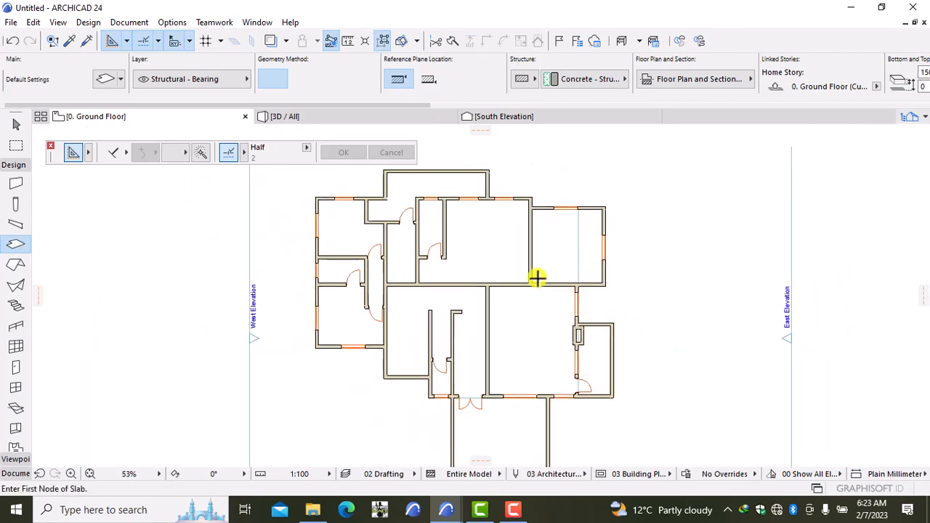
Split the main floor slab across the small north projection.
{"action": "middle_click_drag", "start_coordinate": [485, 256], "coordinate": [540, 338]}
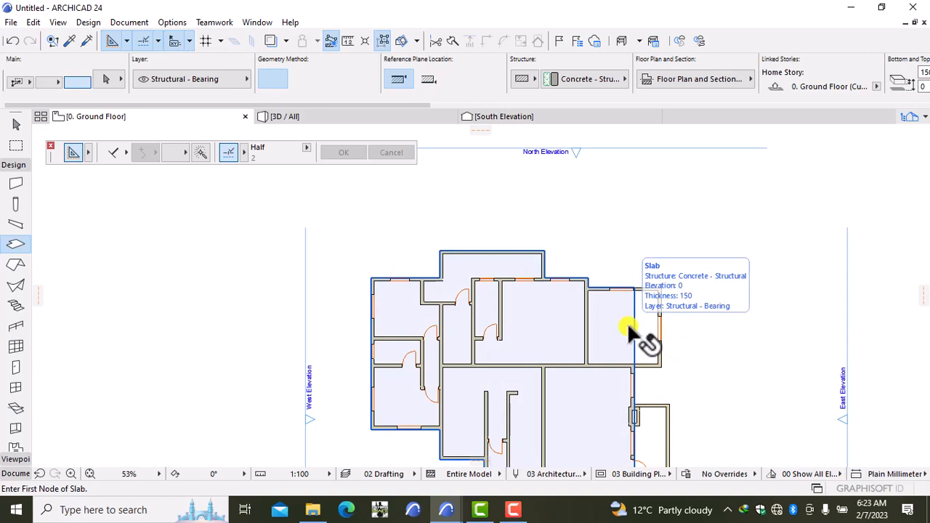
{"action": "left_click", "coordinate": [512, 269], "text": "shift"}
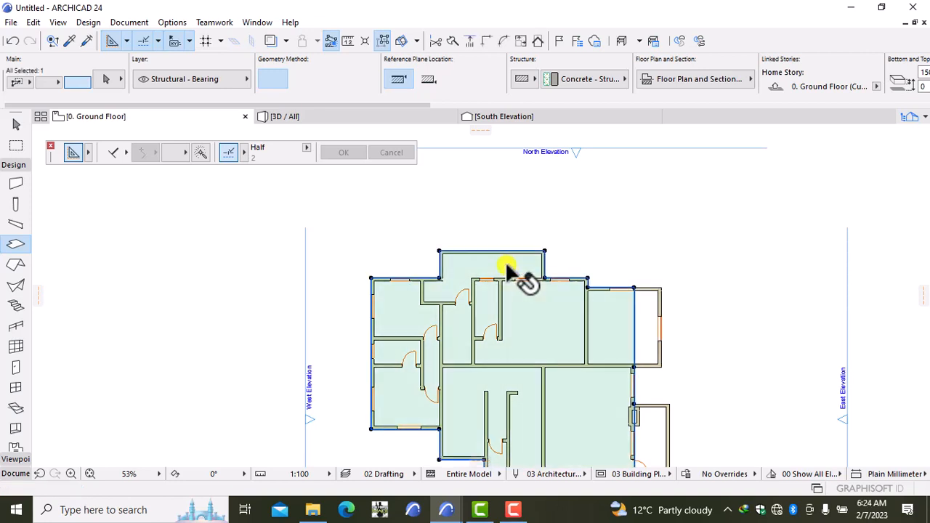
{"action": "left_click", "coordinate": [451, 36]}
{"action": "left_click", "coordinate": [439, 278]}
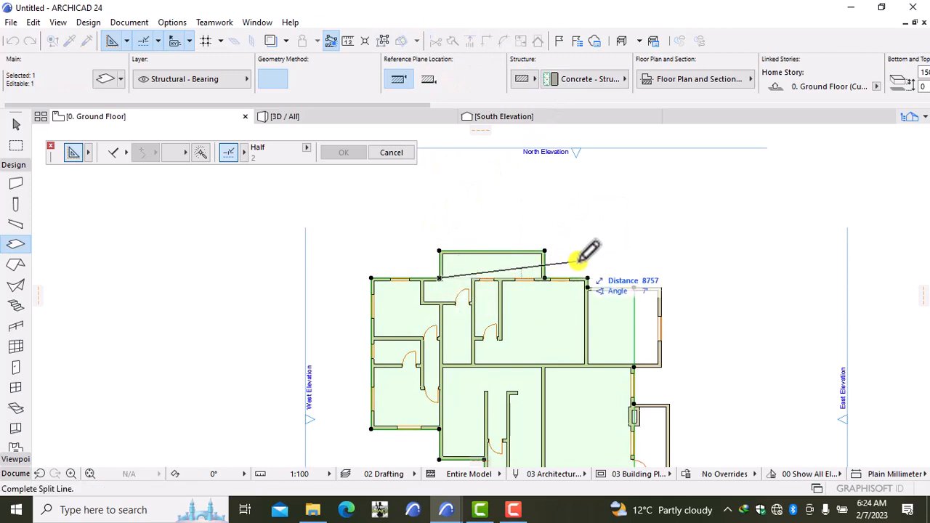
{"action": "left_click", "coordinate": [544, 278]}
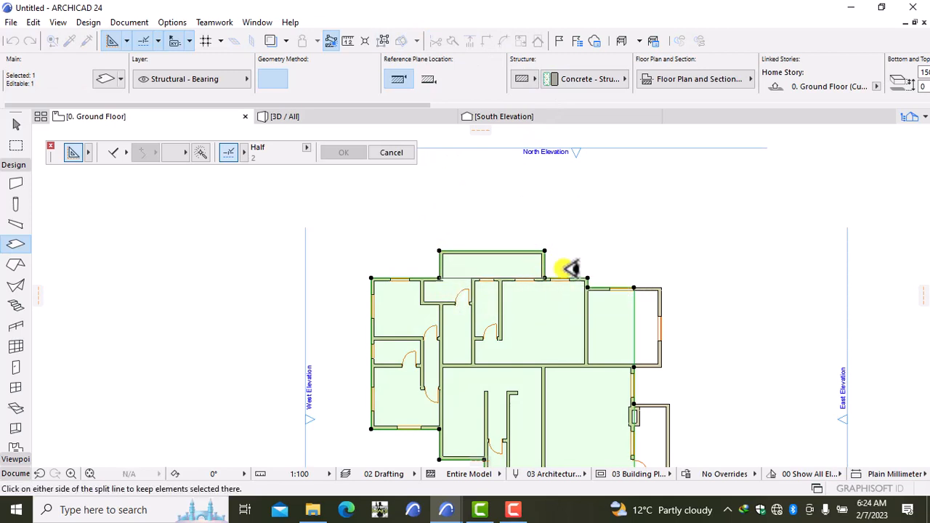
{"action": "left_click", "coordinate": [575, 259]}
{"action": "key", "text": "Escape"}
Check the split-off piece and the narrow strip slab beside the north-east room.
{"action": "left_click", "coordinate": [624, 327], "text": "shift"}
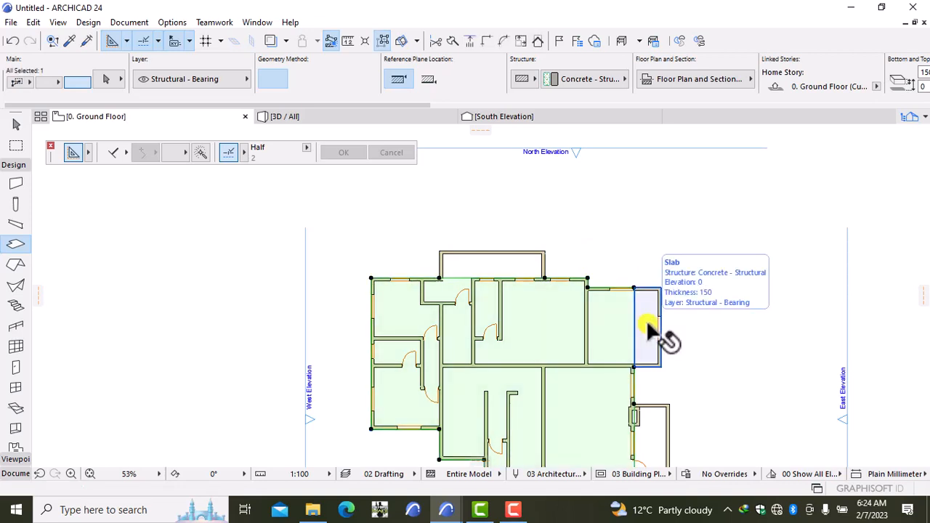
{"action": "key", "text": "Escape"}
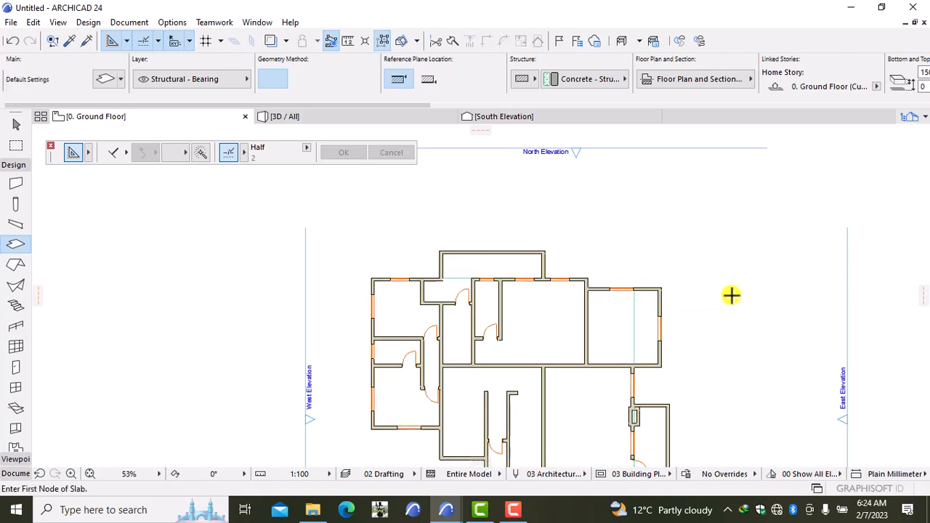
{"action": "left_click", "coordinate": [647, 327], "text": "shift"}
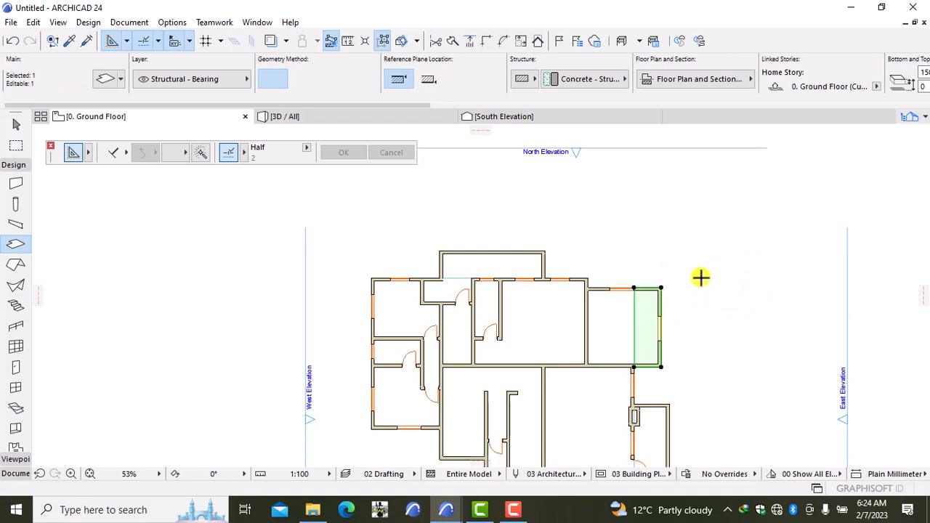
{"action": "key", "text": "Escape"}
Extend the main slab's nodes out to the north-east room's outer east wall corners.
{"action": "left_click", "coordinate": [604, 324], "text": "shift"}
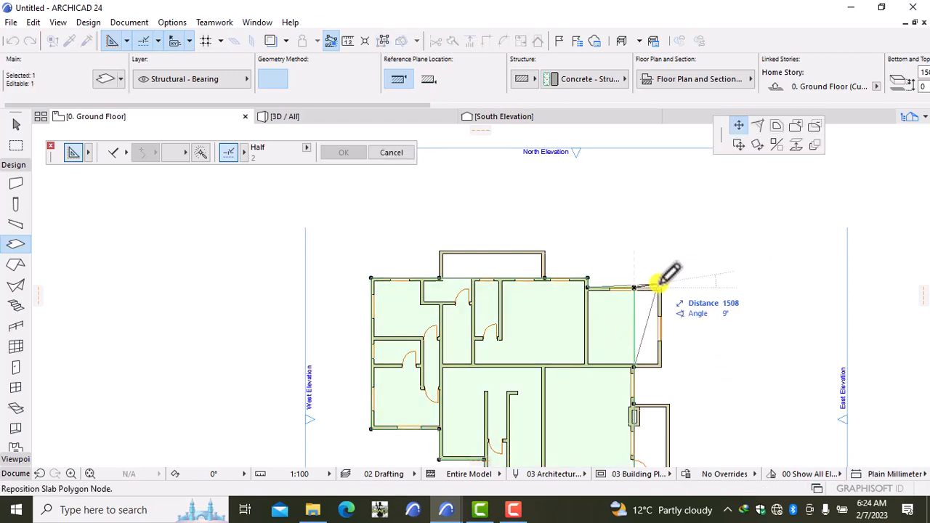
{"action": "left_click", "coordinate": [660, 287]}
{"action": "scroll", "coordinate": [638, 358], "scroll_direction": "up", "scroll_amount": 5}
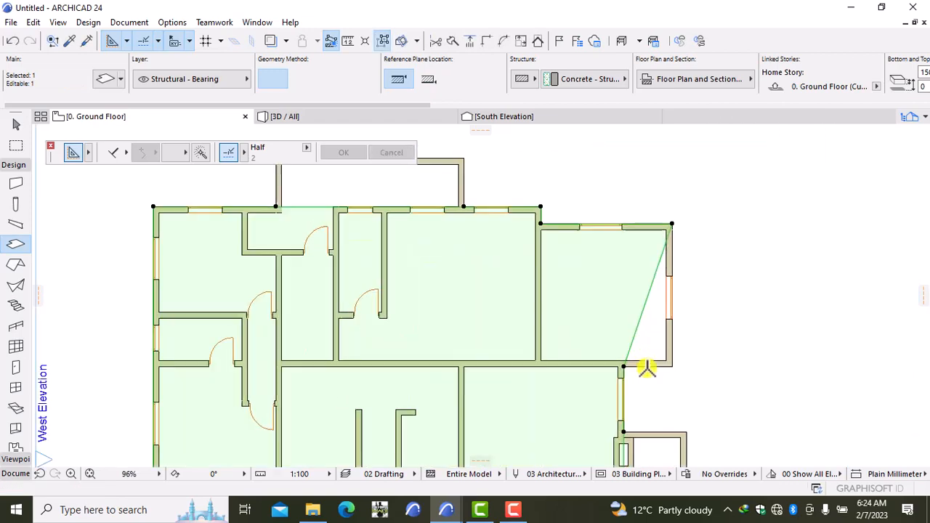
{"action": "left_click", "coordinate": [616, 318]}
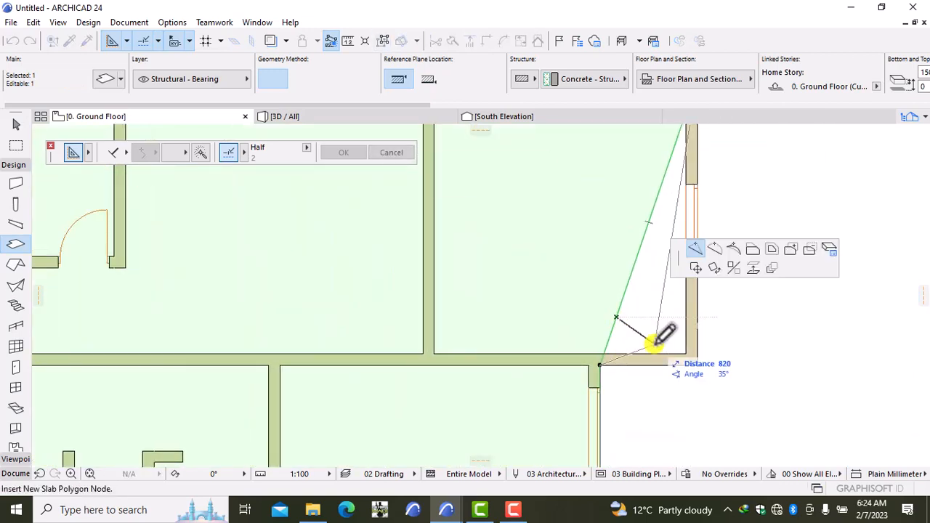
{"action": "left_click", "coordinate": [699, 365]}
{"action": "scroll", "coordinate": [701, 371], "scroll_direction": "up", "scroll_amount": 4}
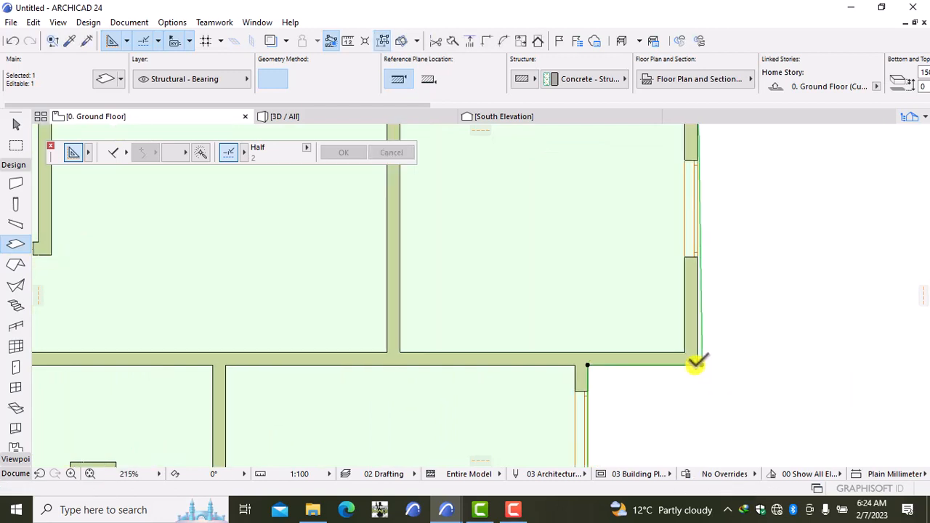
{"action": "left_click", "coordinate": [711, 365]}
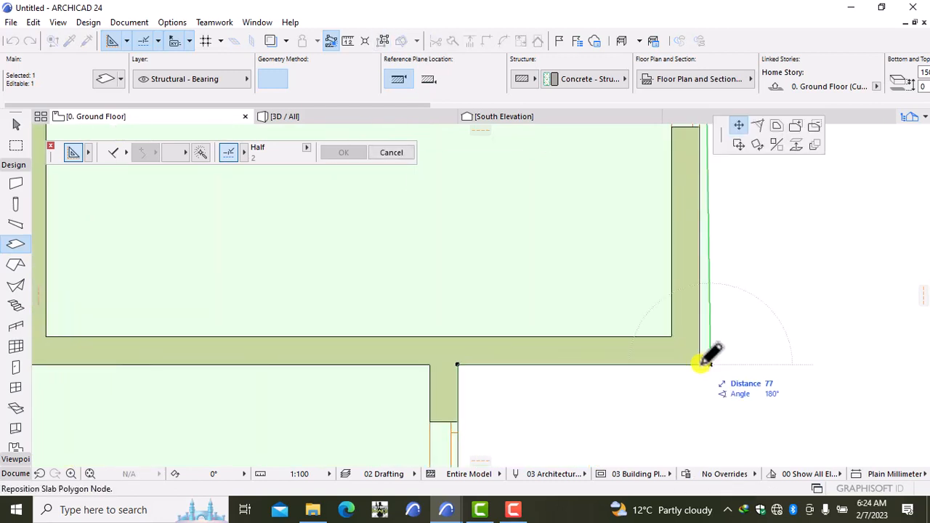
{"action": "left_click", "coordinate": [699, 365]}
{"action": "key", "text": "Escape"}
{"action": "scroll", "coordinate": [702, 359], "scroll_direction": "down", "scroll_amount": 10}
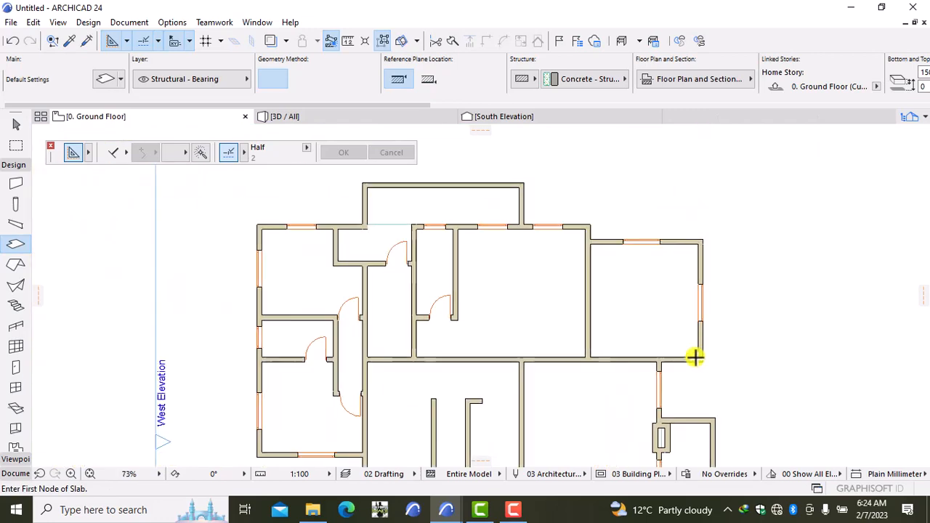
{"action": "middle_click_drag", "start_coordinate": [621, 416], "coordinate": [616, 334]}
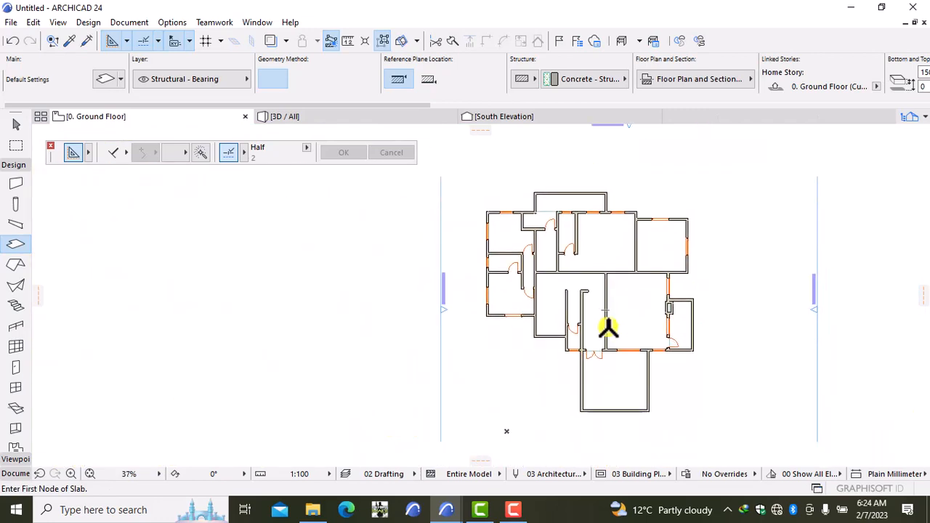
{"action": "scroll", "coordinate": [609, 327], "scroll_direction": "up", "scroll_amount": 2}
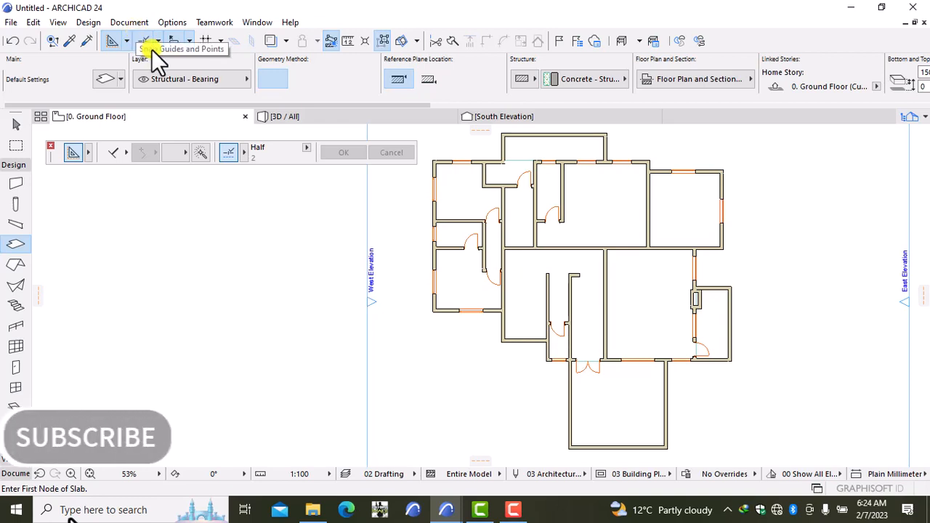
Give the Tiles - White Matte 15x15 surface the darker-grid '15x15 b.jpg' texture.
{"action": "left_click", "coordinate": [171, 20]}
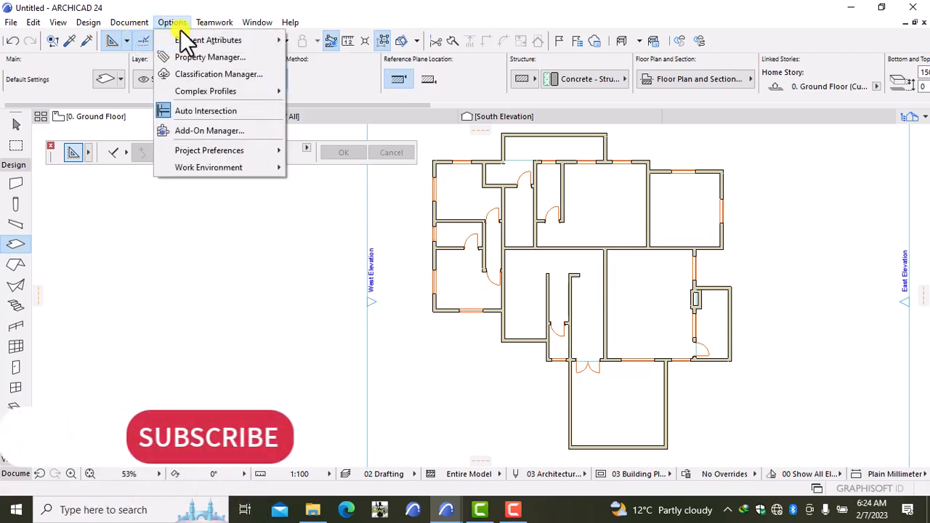
{"action": "mouse_move", "coordinate": [187, 40]}
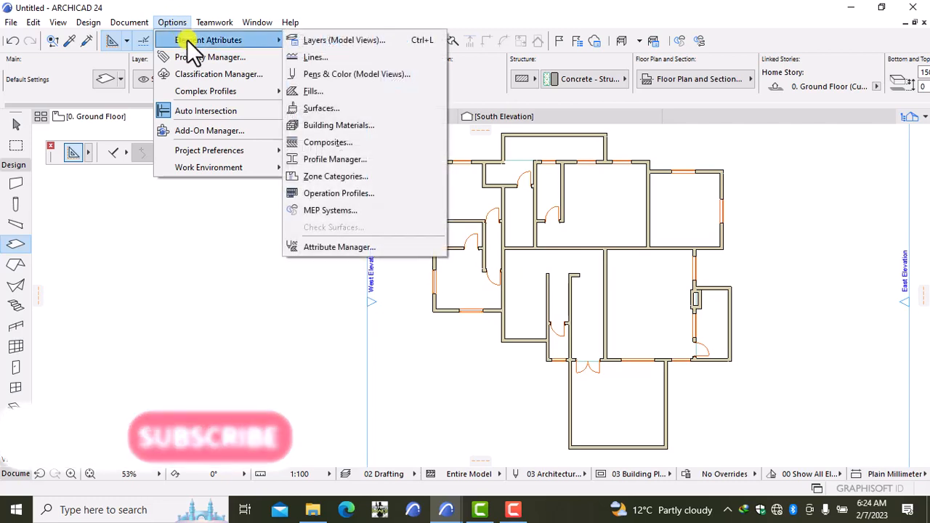
{"action": "left_click", "coordinate": [416, 102]}
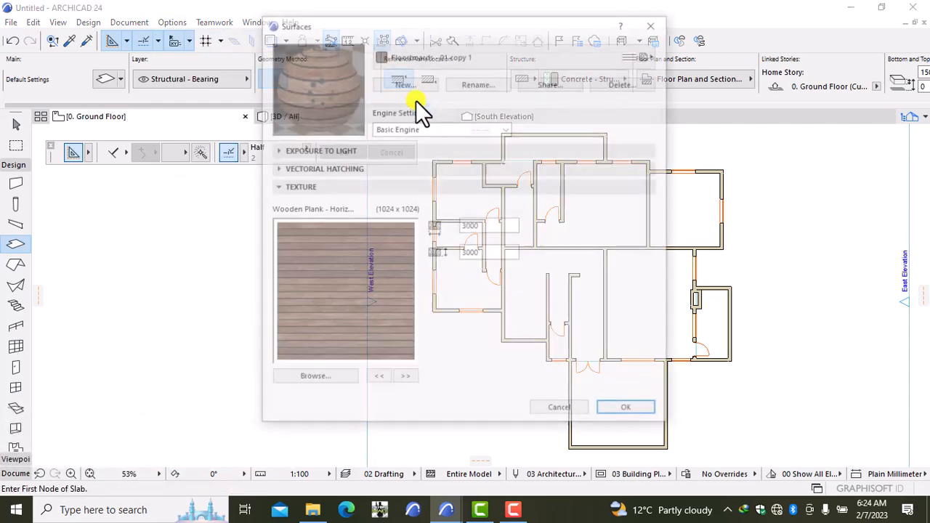
{"action": "left_click", "coordinate": [416, 58]}
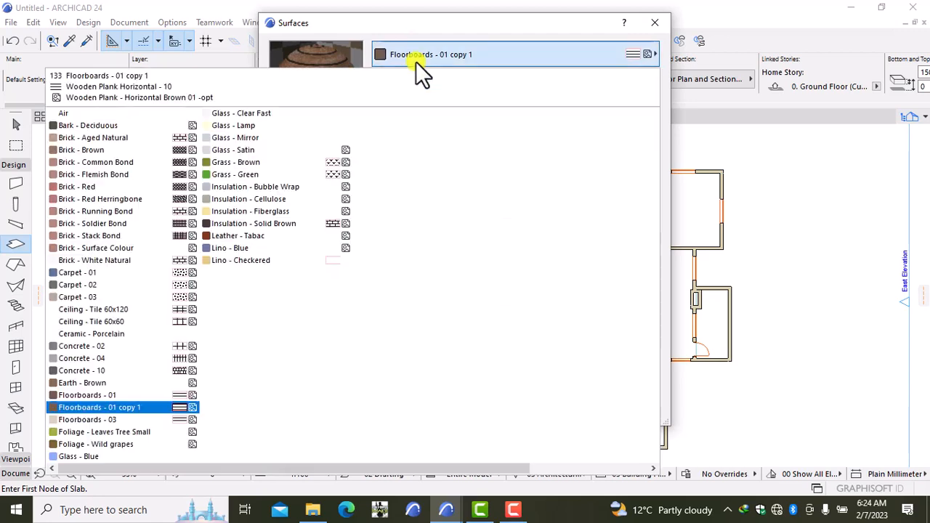
{"action": "left_click", "coordinate": [575, 468]}
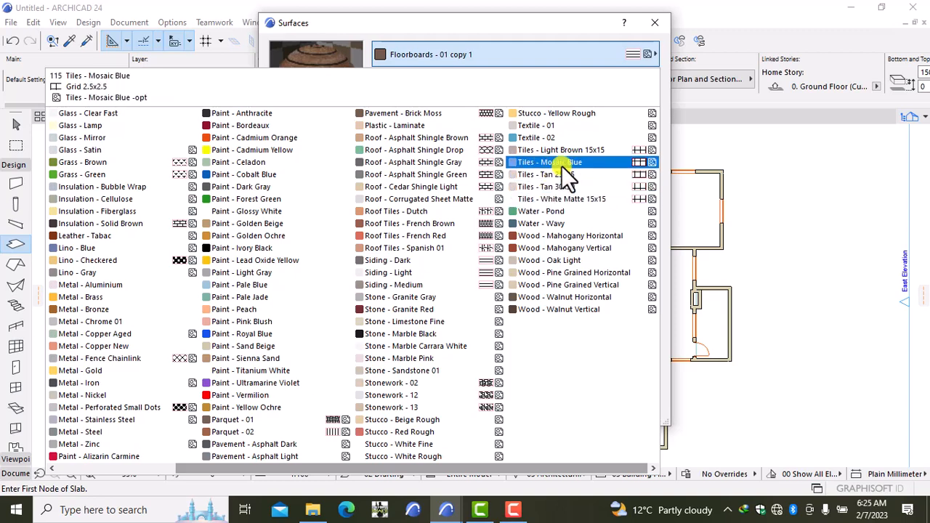
{"action": "left_click", "coordinate": [561, 203]}
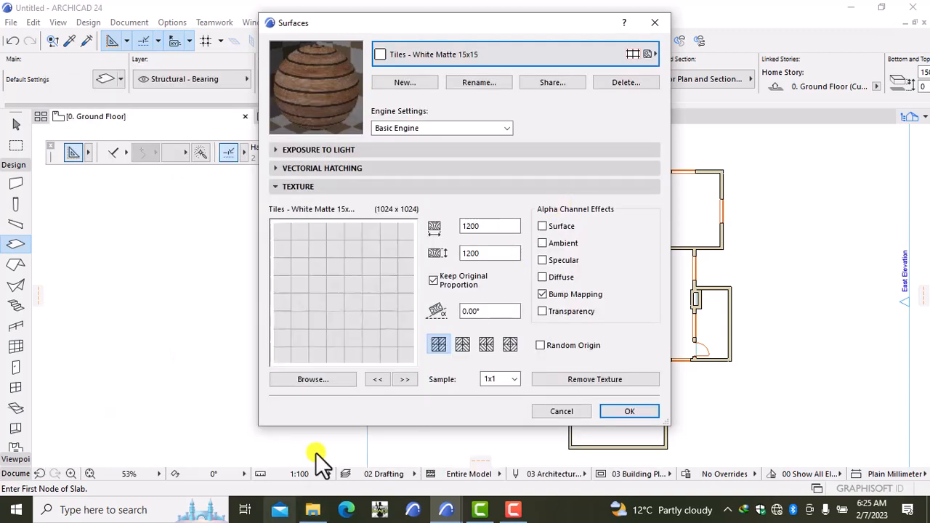
{"action": "left_click", "coordinate": [331, 379]}
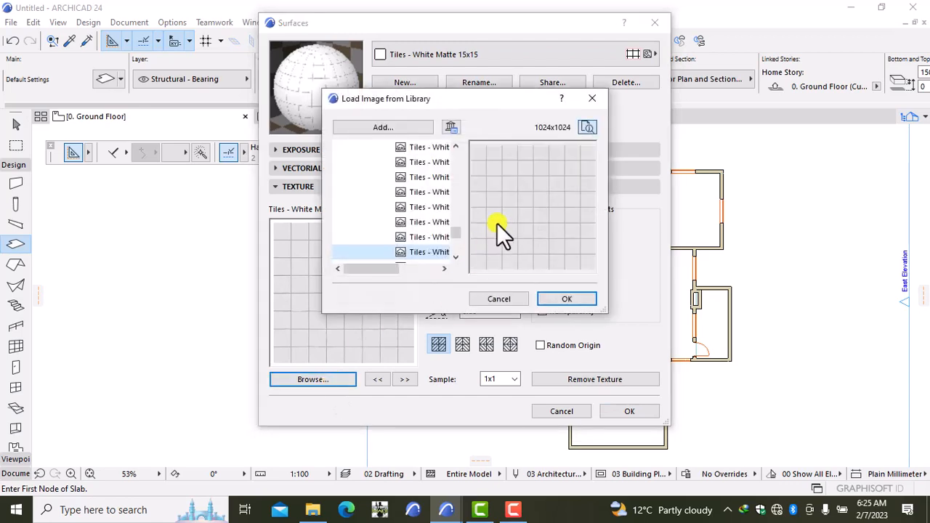
{"action": "left_click", "coordinate": [428, 237]}
{"action": "left_click", "coordinate": [429, 221]}
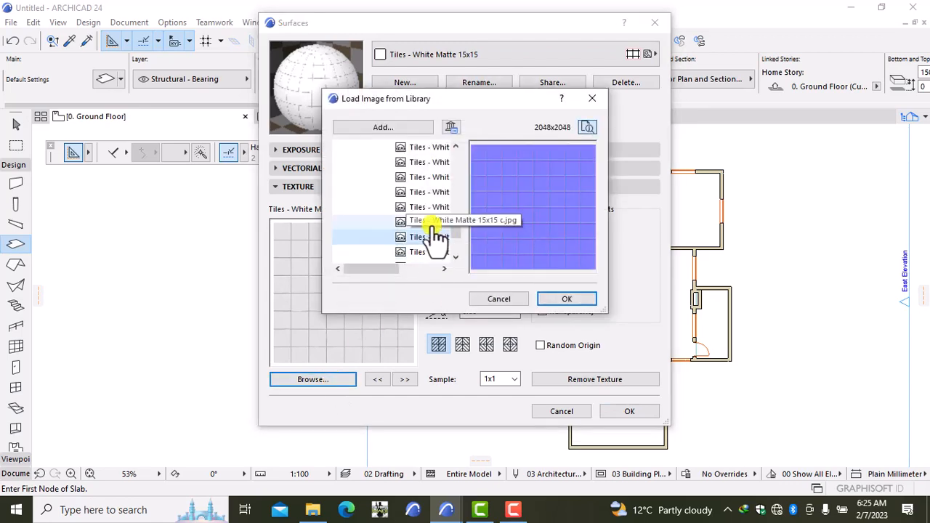
{"action": "left_click", "coordinate": [429, 209]}
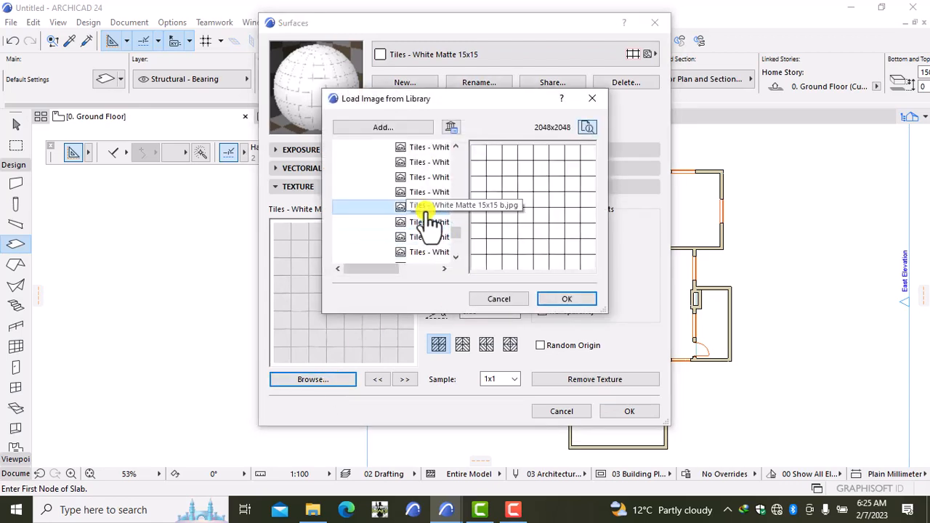
{"action": "left_click", "coordinate": [568, 294]}
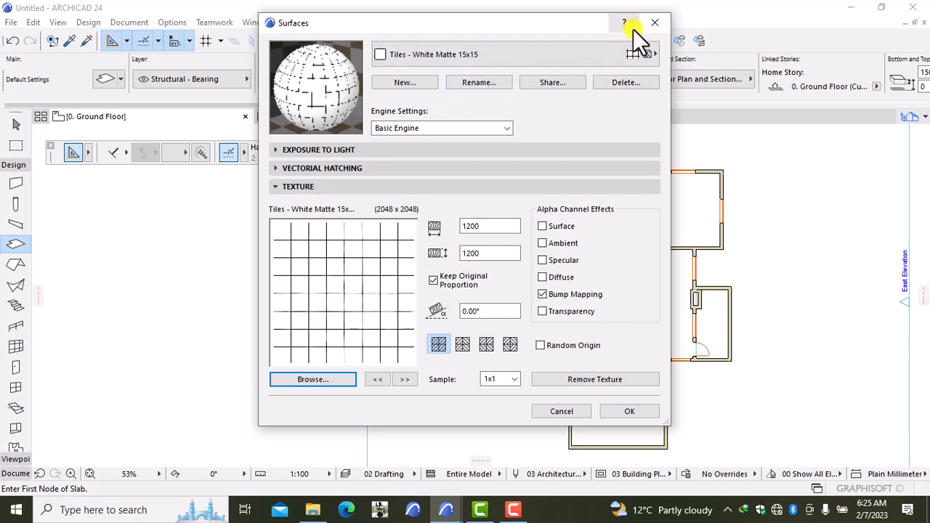
Duplicate it as a new surface named 'Tiles - White Matte 15x15 copy 1' and close settings.
{"action": "left_click", "coordinate": [421, 85]}
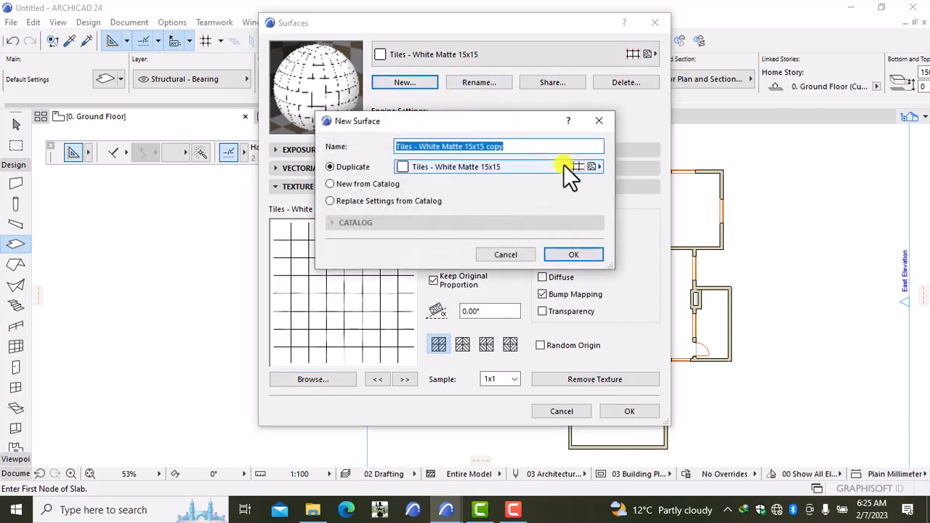
{"action": "left_click", "coordinate": [530, 146]}
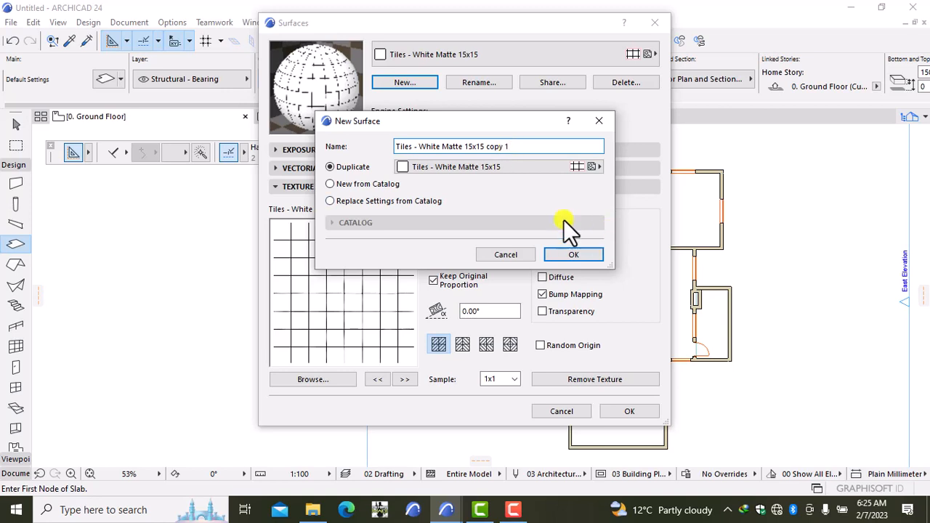
{"action": "left_click", "coordinate": [570, 254]}
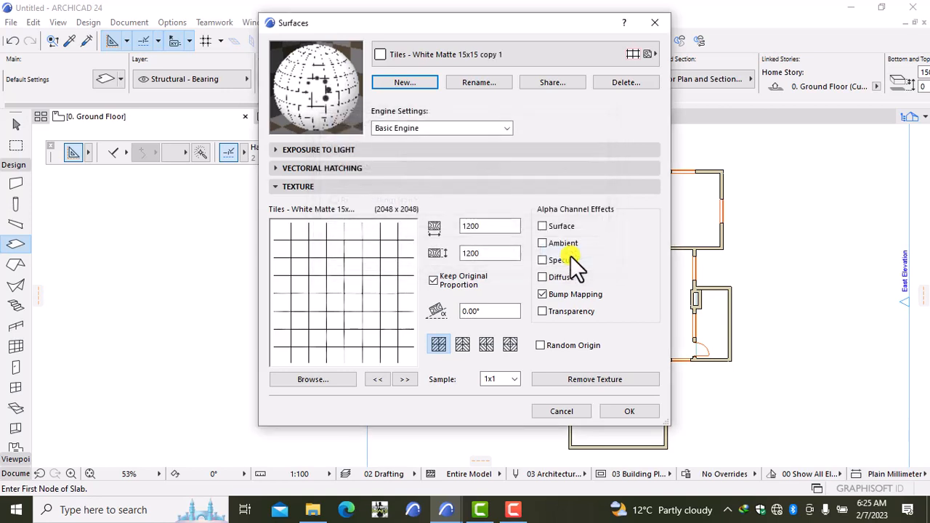
{"action": "left_click", "coordinate": [630, 412]}
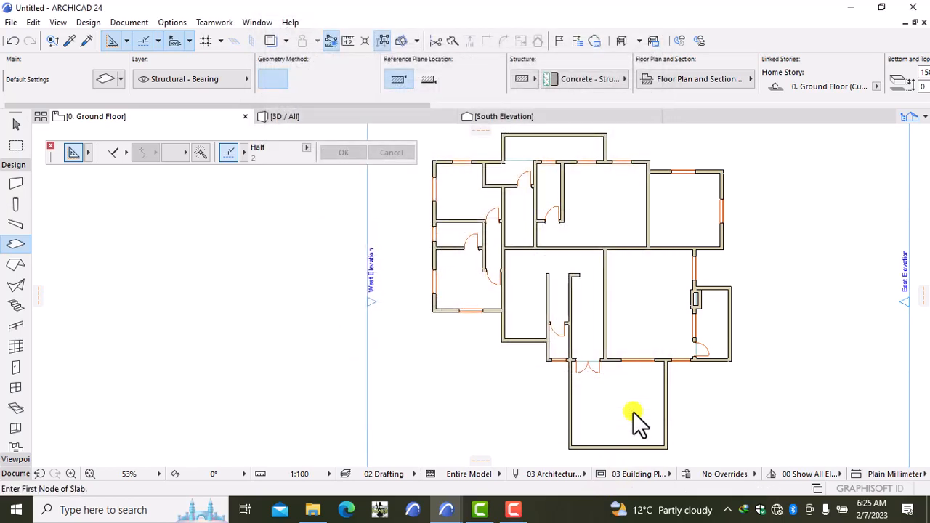
Fill the lower, small right and top rooms with three new slabs.
{"action": "left_click", "coordinate": [626, 411]}
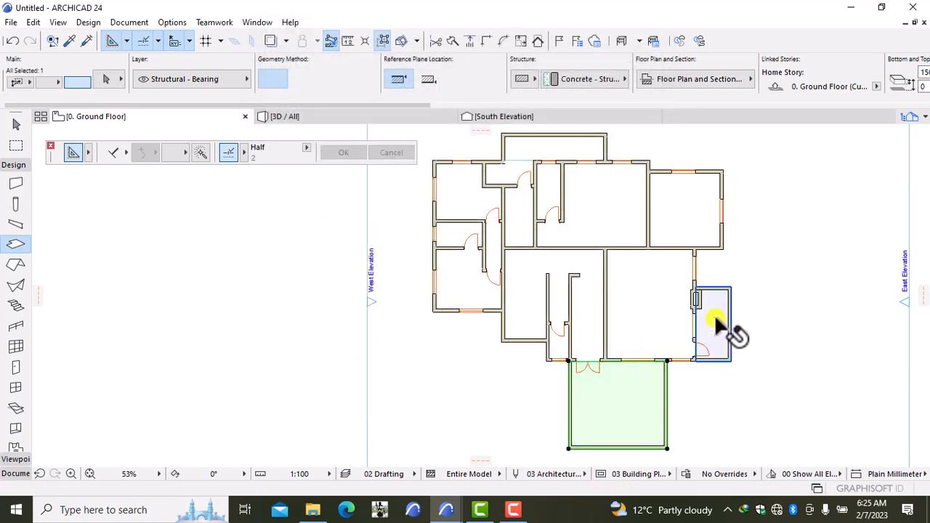
{"action": "left_click", "coordinate": [716, 323]}
{"action": "left_click", "coordinate": [571, 156]}
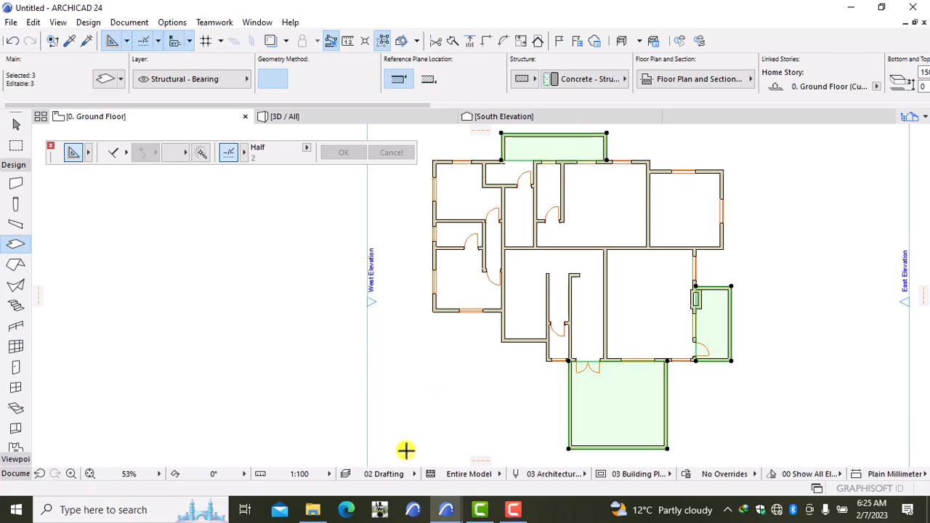
Override the three slabs' top surface with Tiles - White Matte 15x15 and view the model in 3D.
{"action": "key", "text": "ctrl+t"}
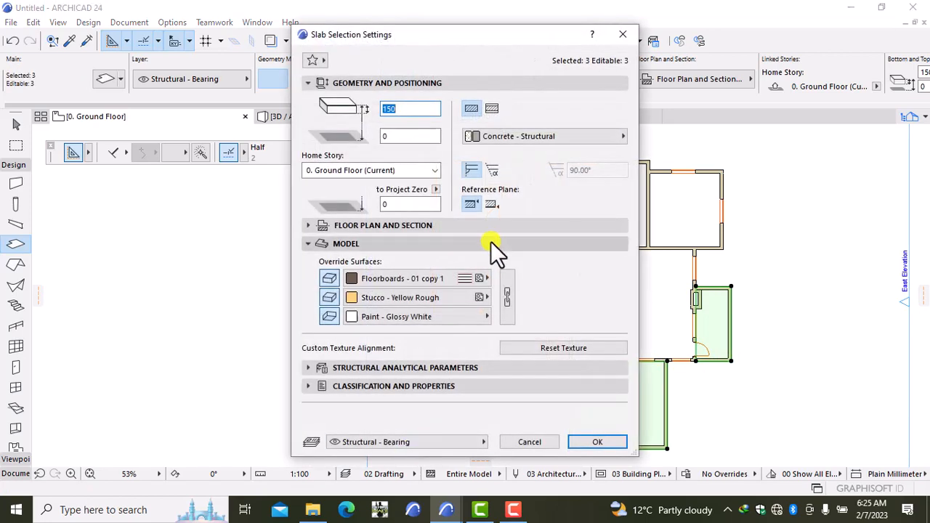
{"action": "left_click", "coordinate": [424, 282]}
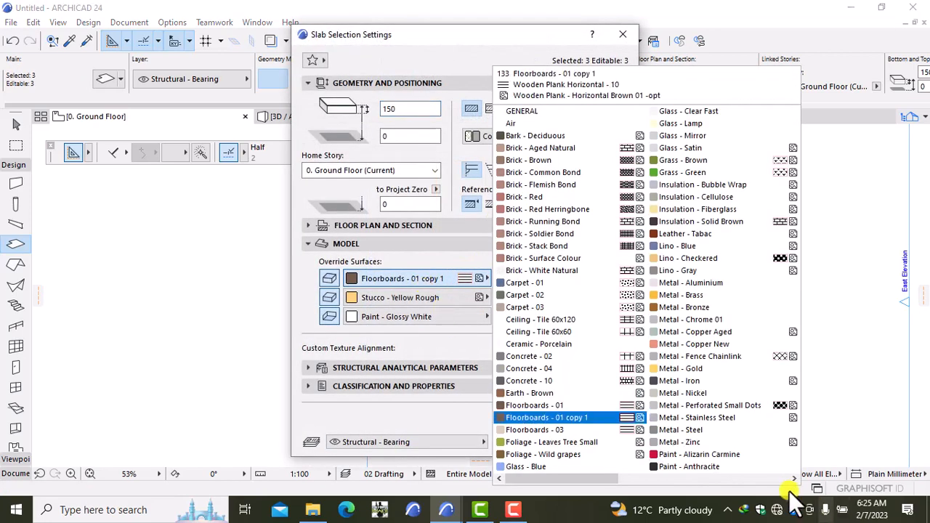
{"action": "scroll", "coordinate": [753, 473], "scroll_direction": "down", "scroll_amount": 2}
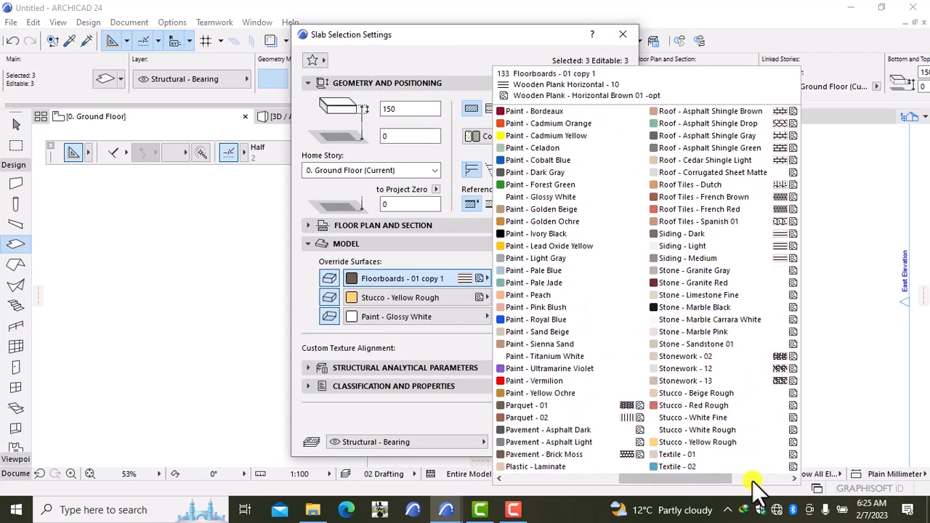
{"action": "scroll", "coordinate": [752, 483], "scroll_direction": "down", "scroll_amount": 1}
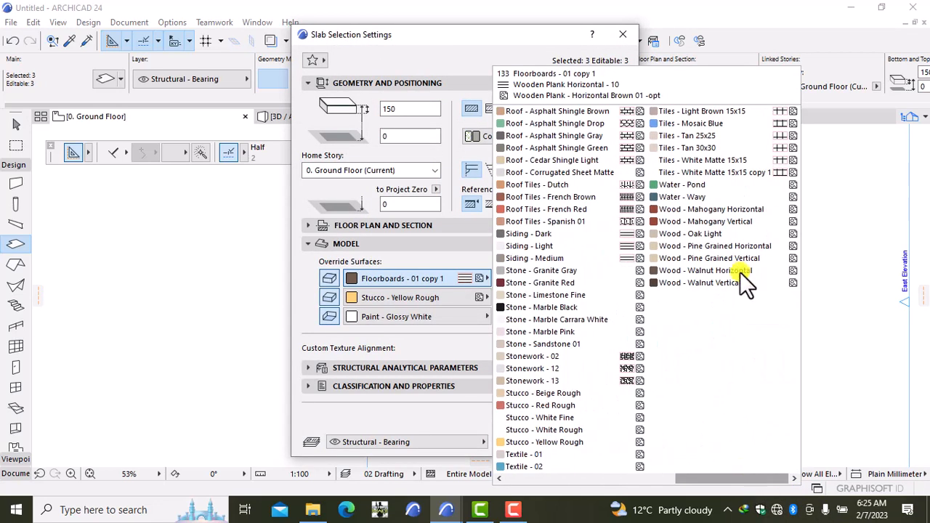
{"action": "left_click", "coordinate": [730, 173]}
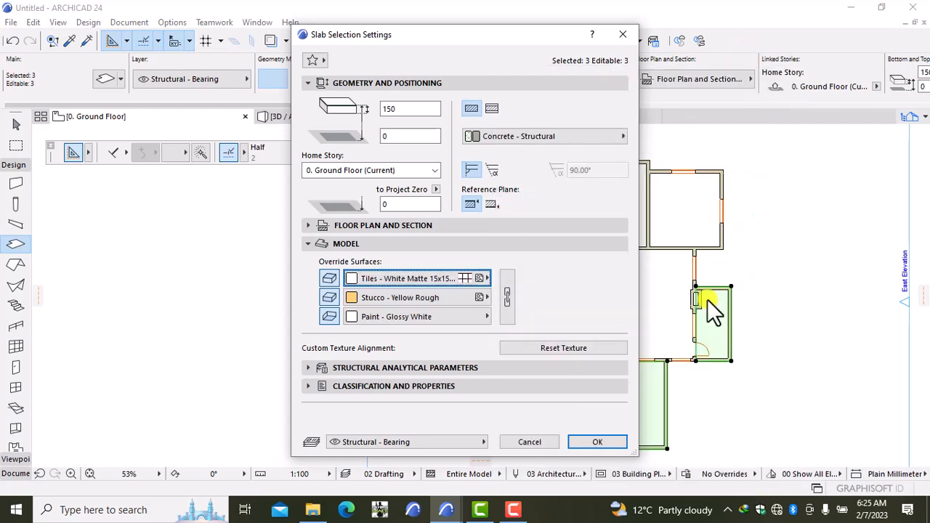
{"action": "left_click", "coordinate": [598, 442]}
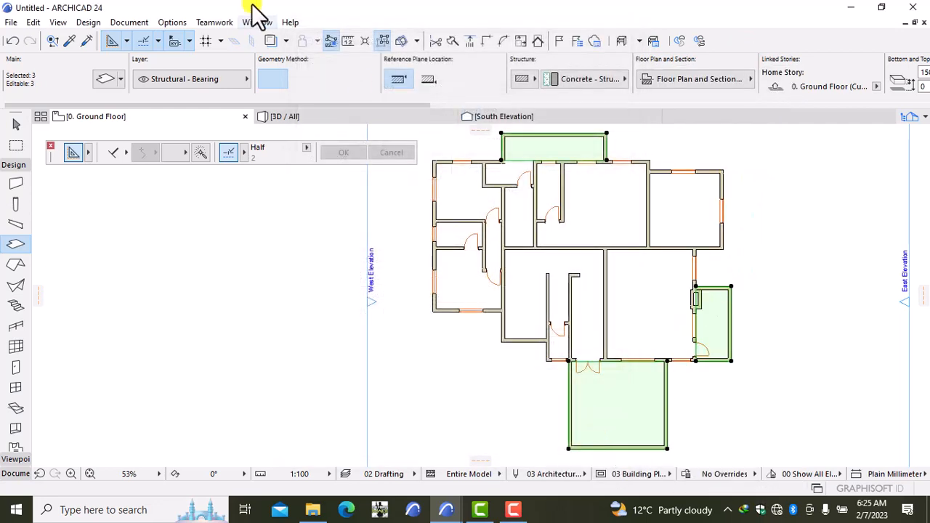
{"action": "left_click", "coordinate": [291, 116]}
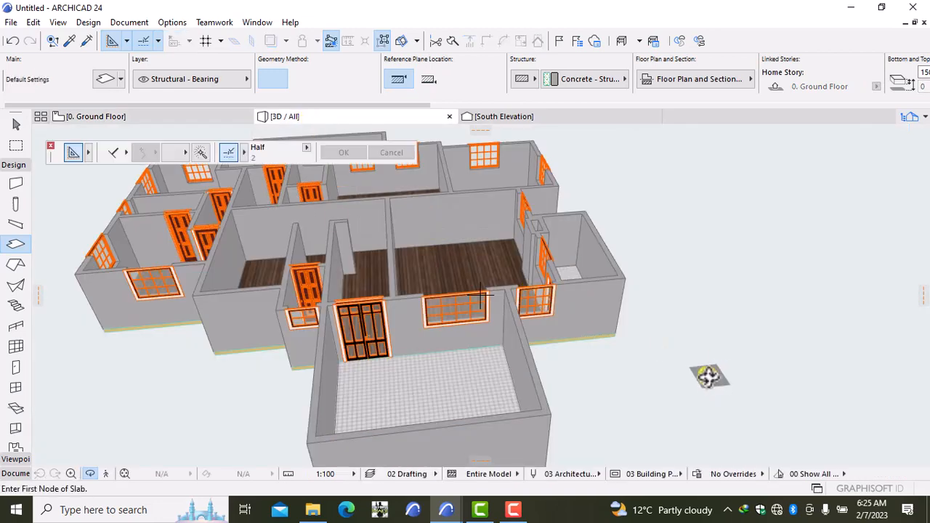
Orbit the 3D model to inspect the white tiled and wood-plank floors from several angles.
{"action": "key", "text": "Escape"}
{"action": "key", "text": "Escape"}
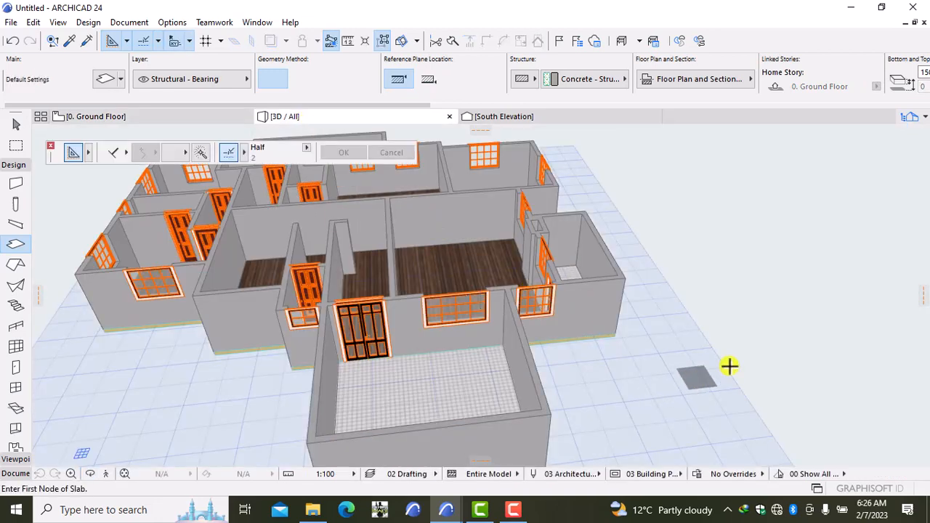
{"action": "right_click", "coordinate": [859, 266]}
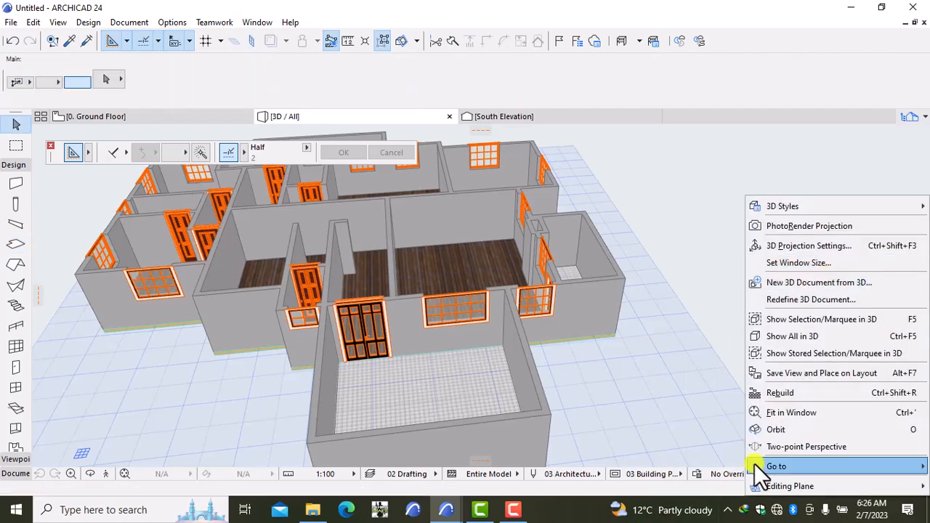
{"action": "left_click", "coordinate": [788, 426]}
{"action": "left_click_drag", "start_coordinate": [807, 276], "coordinate": [289, 294]}
{"action": "left_click_drag", "start_coordinate": [239, 267], "coordinate": [819, 259]}
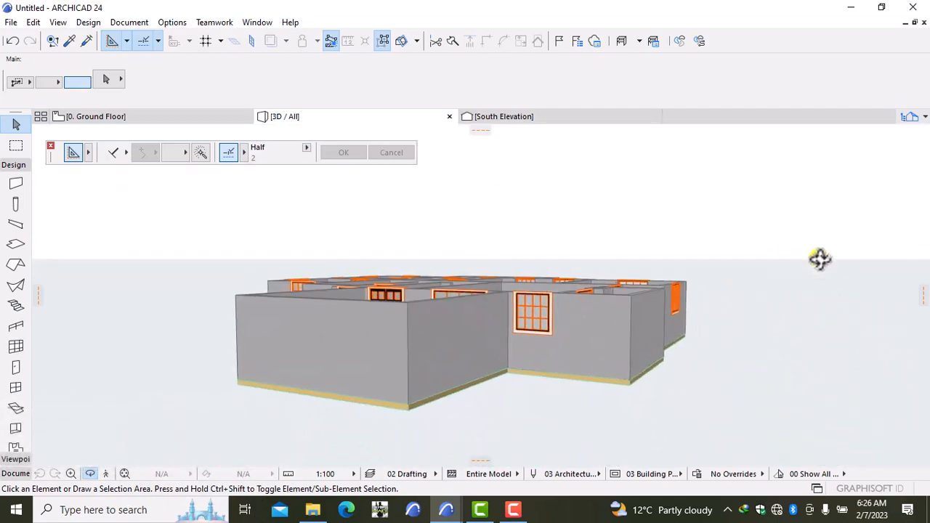
{"action": "mouse_move", "coordinate": [215, 353]}
{"action": "left_mouse_down"}
{"action": "mouse_move", "coordinate": [388, 368]}
{"action": "mouse_move", "coordinate": [400, 382]}
{"action": "mouse_move", "coordinate": [451, 386]}
{"action": "mouse_move", "coordinate": [377, 398]}
{"action": "mouse_move", "coordinate": [235, 381]}
{"action": "mouse_move", "coordinate": [214, 364]}
{"action": "left_mouse_up"}
{"action": "left_click_drag", "start_coordinate": [729, 450], "coordinate": [592, 453]}
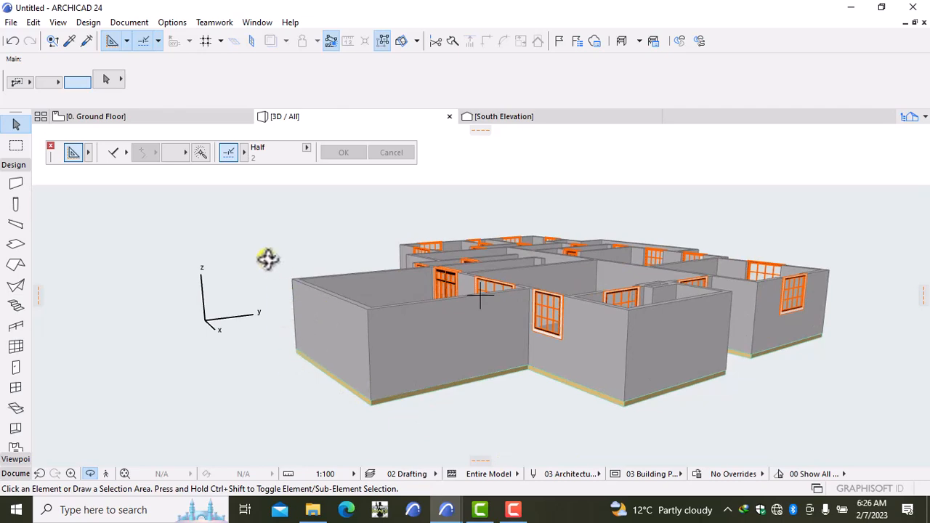
{"action": "left_click_drag", "start_coordinate": [267, 259], "coordinate": [453, 275]}
{"action": "left_click_drag", "start_coordinate": [925, 336], "coordinate": [830, 356]}
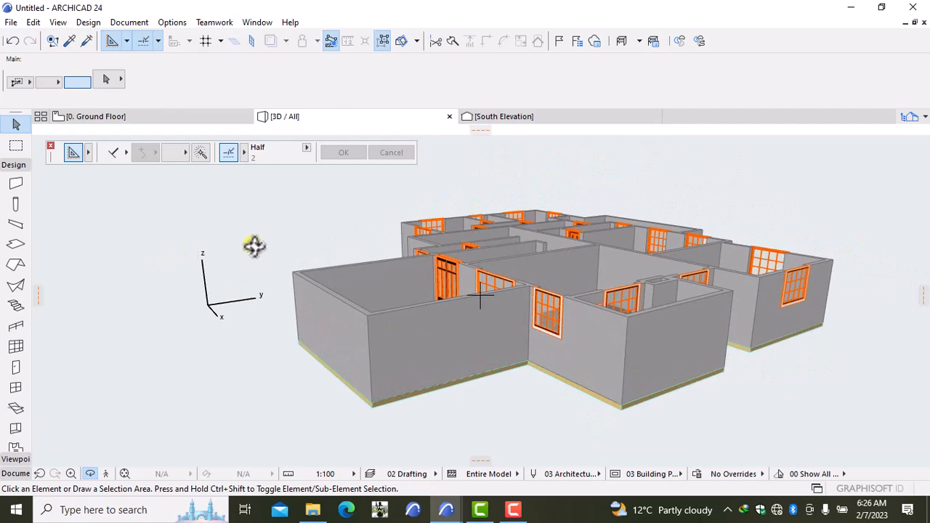
{"action": "left_click_drag", "start_coordinate": [248, 247], "coordinate": [596, 340]}
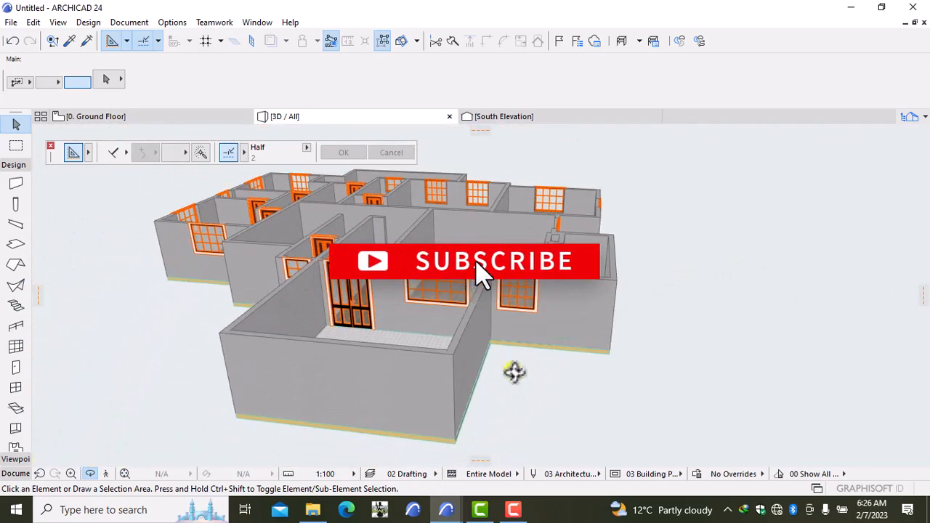